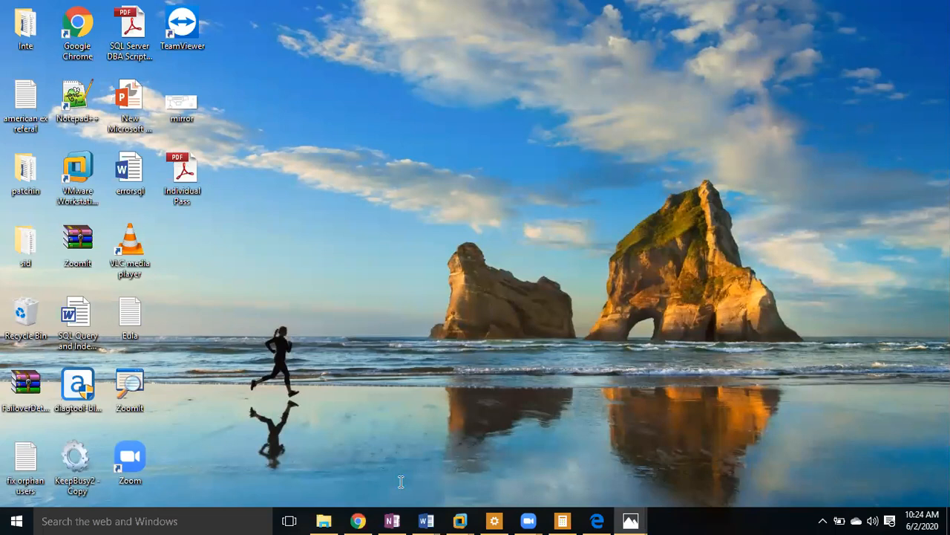
Step: Open the MS SQL DBA Course Content document in Word, then show the VMware machine list
{"action": "mouse_move", "coordinate": [426, 521]}
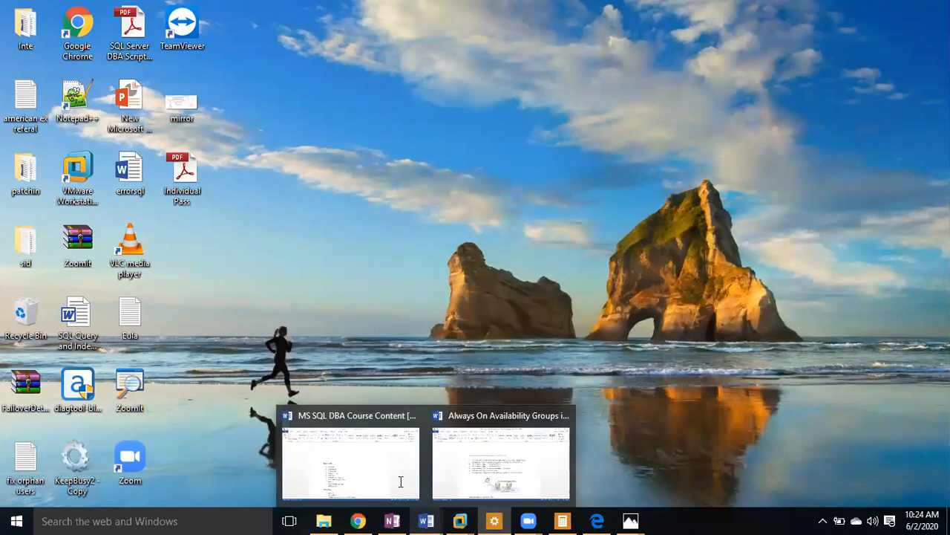
{"action": "left_click", "coordinate": [401, 481]}
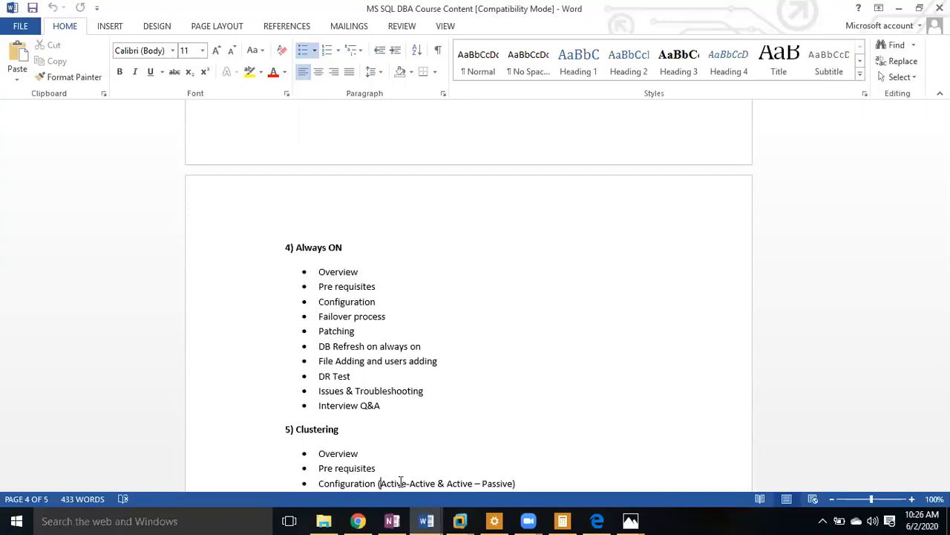
{"action": "left_click", "coordinate": [467, 524]}
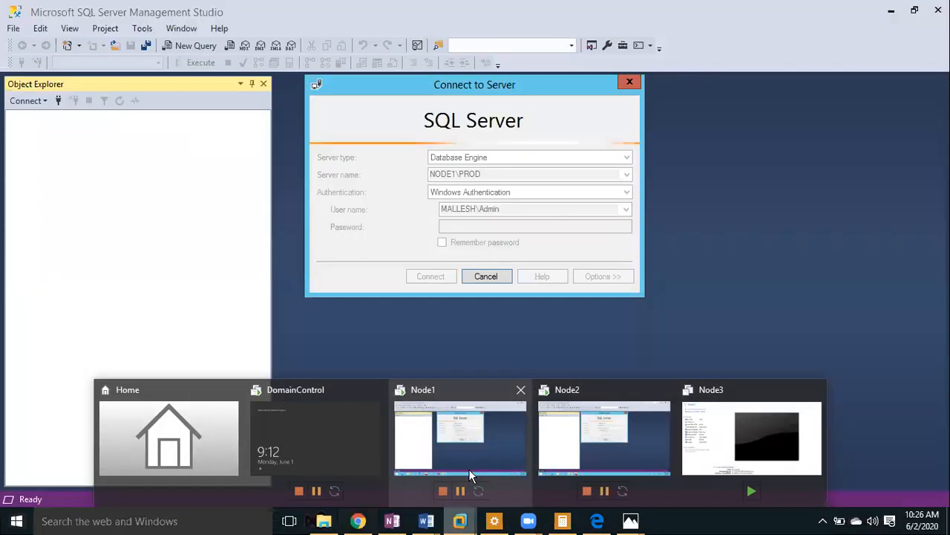
Step: Move from Node1 to the Node2 machine's NODE2\DR session and start SQL Server Configuration Manager there
{"action": "left_click", "coordinate": [469, 473]}
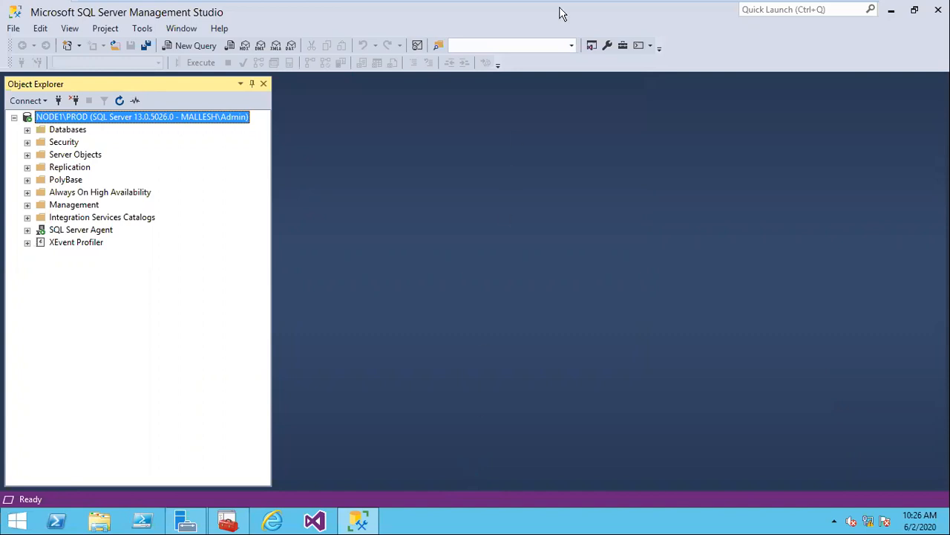
{"action": "mouse_move", "coordinate": [594, 7]}
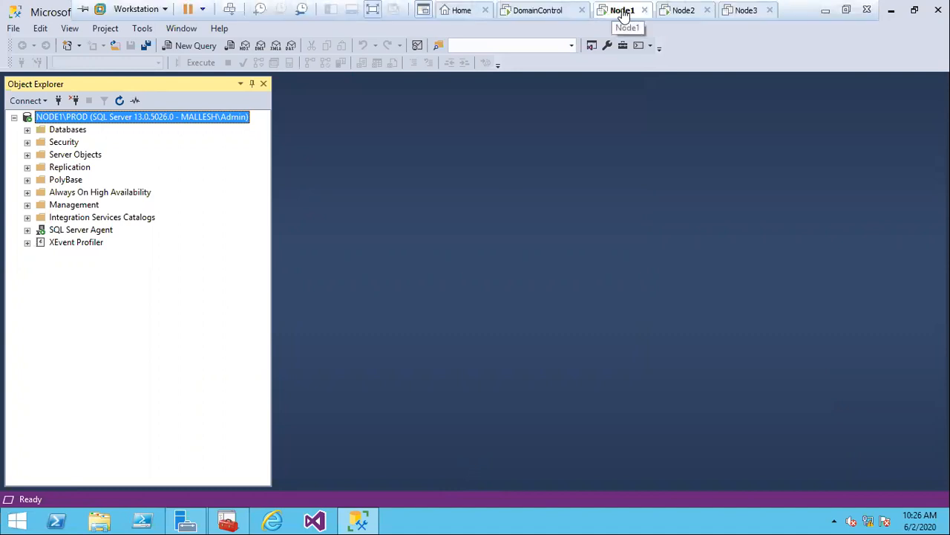
{"action": "left_click", "coordinate": [677, 15]}
{"action": "left_click", "coordinate": [682, 10]}
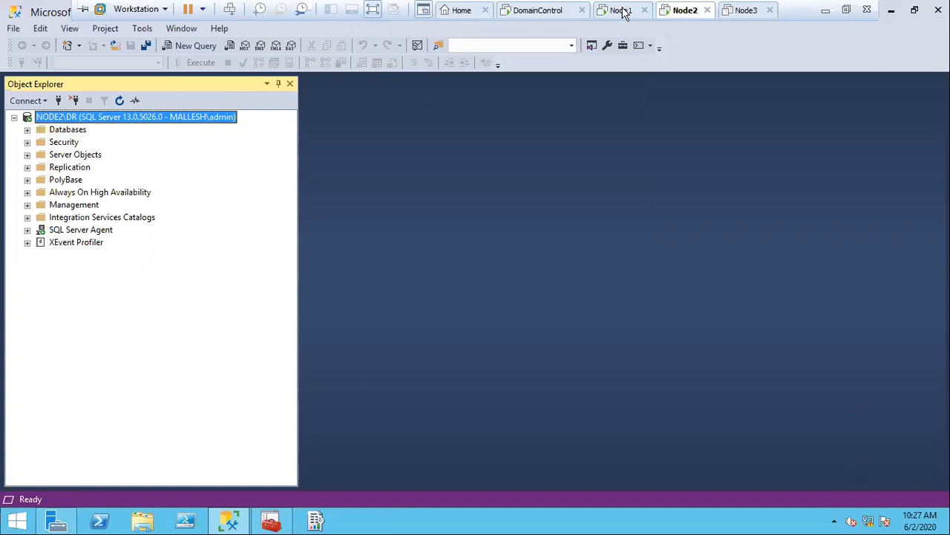
{"action": "left_click", "coordinate": [277, 524]}
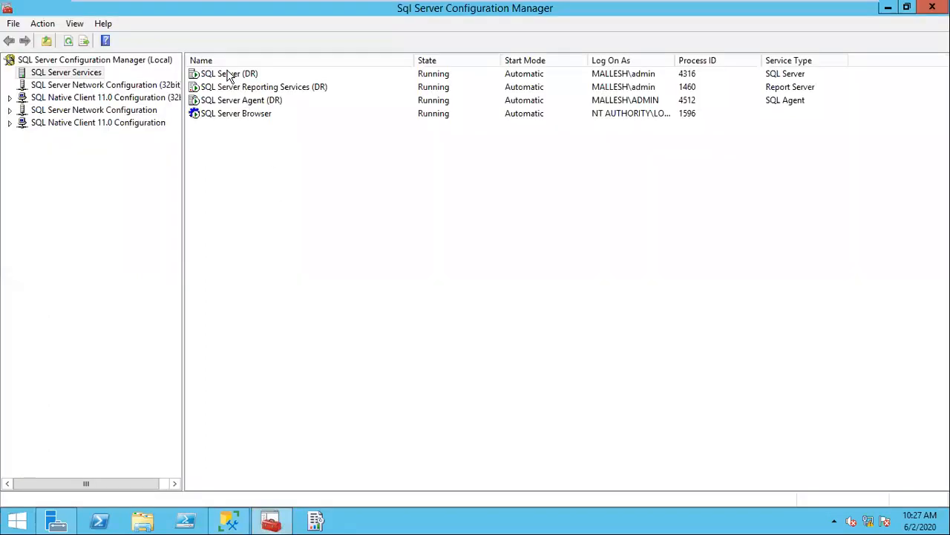
Step: Tick Enable AlwaysOn Availability Groups in the SQL Server (DR) service properties and apply it
{"action": "left_click", "coordinate": [229, 75]}
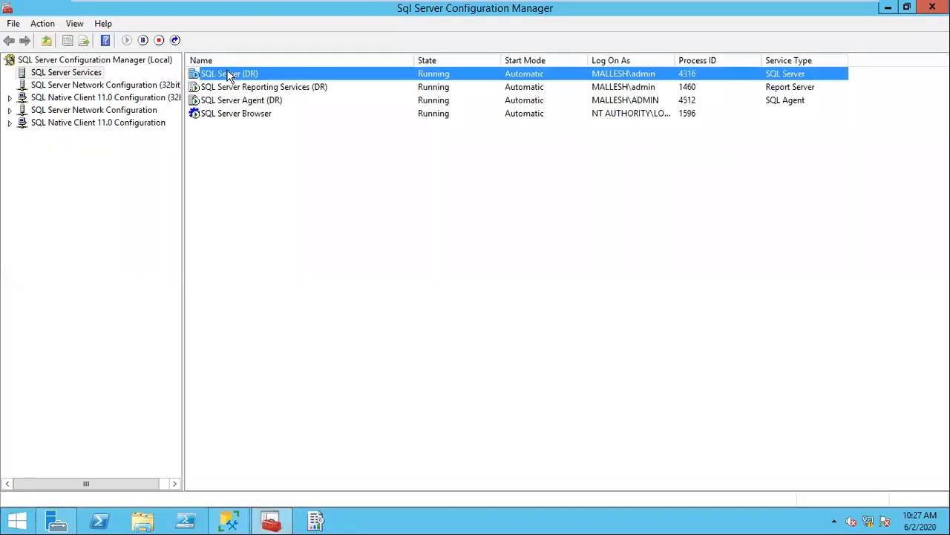
{"action": "right_click", "coordinate": [228, 72]}
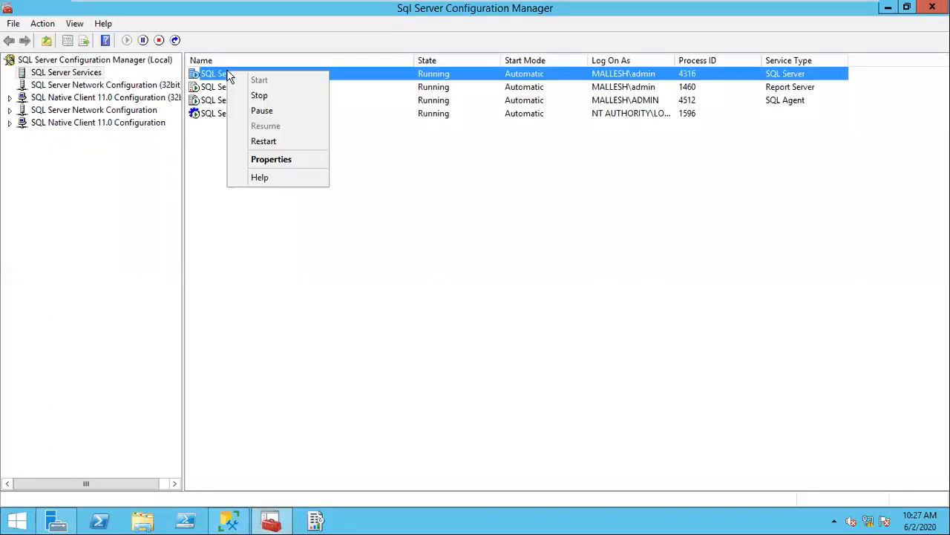
{"action": "left_click", "coordinate": [275, 168]}
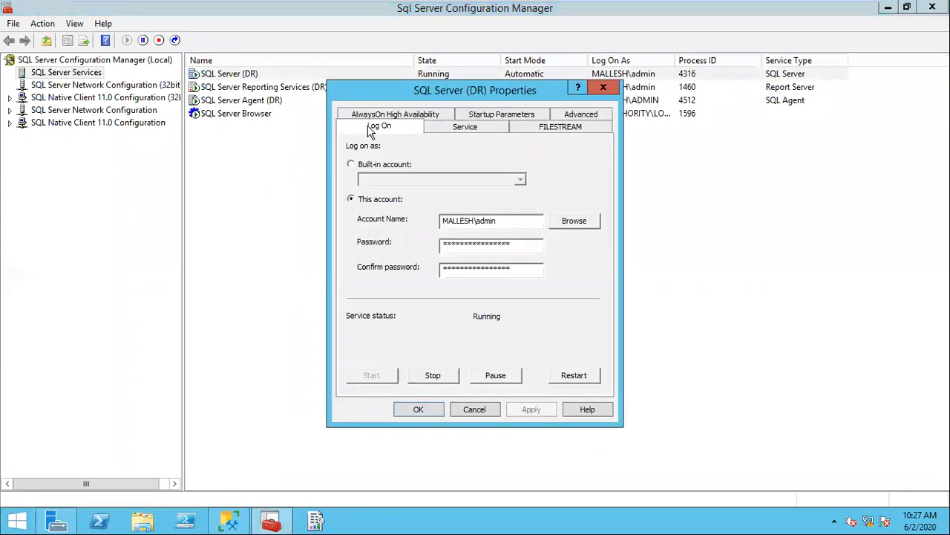
{"action": "left_click", "coordinate": [385, 115]}
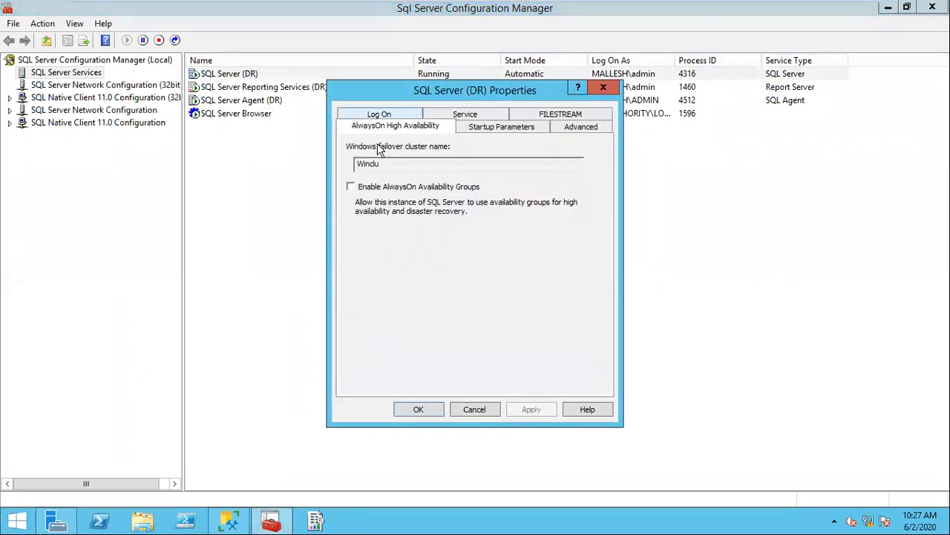
{"action": "left_click", "coordinate": [352, 188]}
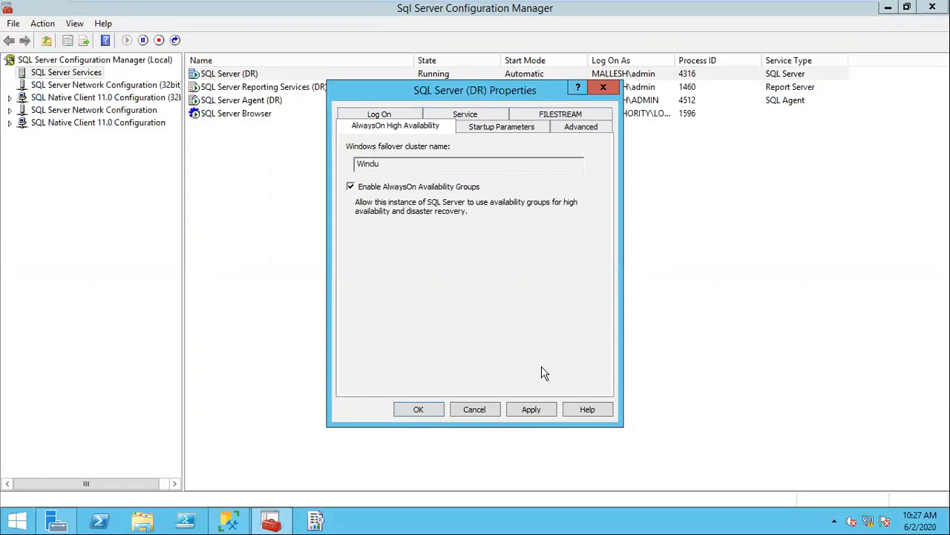
{"action": "left_click", "coordinate": [535, 407]}
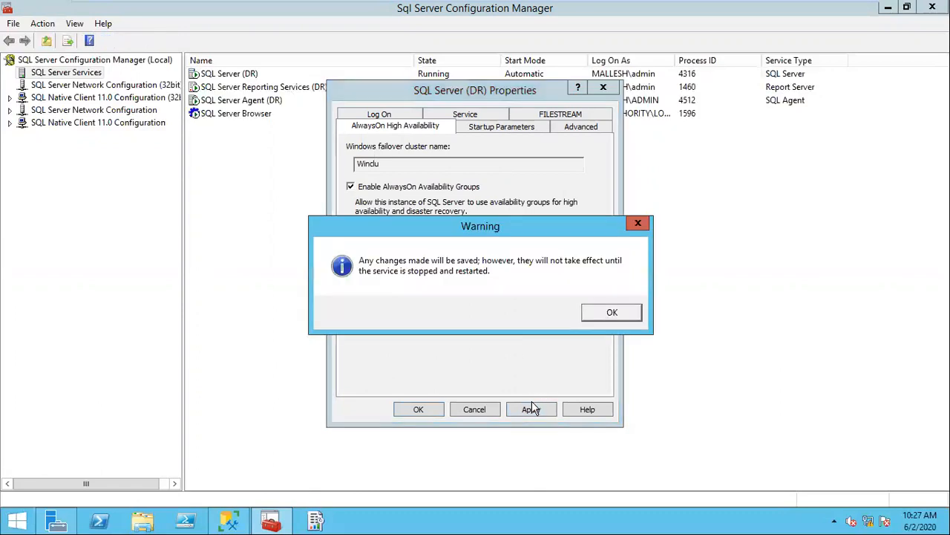
{"action": "left_click", "coordinate": [610, 314]}
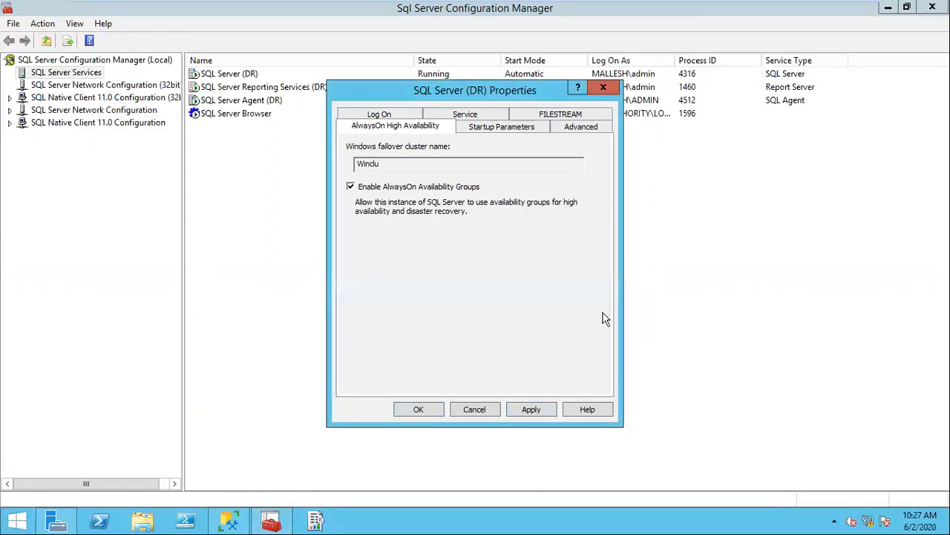
{"action": "left_click", "coordinate": [421, 410]}
Step: Restart the SQL Server (DR) service, then bring up Configuration Manager on Node1
{"action": "key", "text": "shift+F10"}
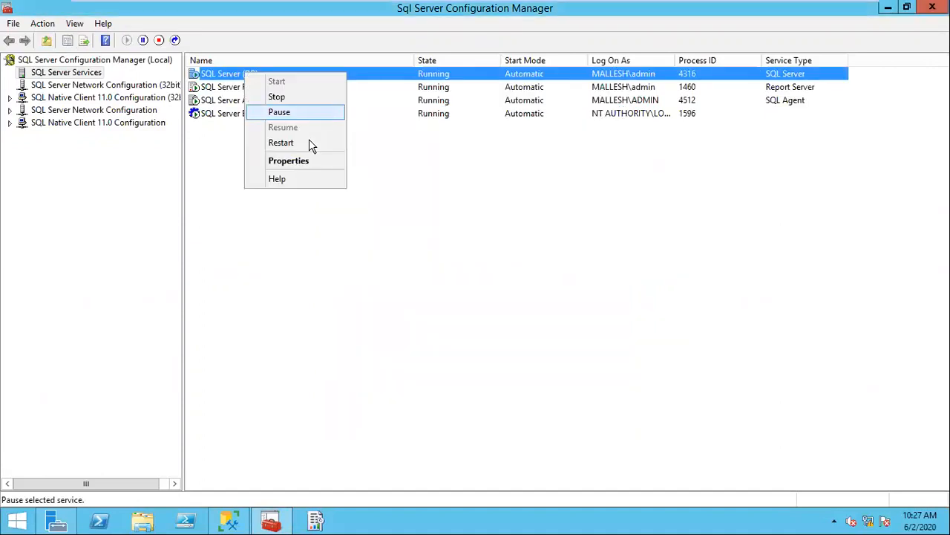
{"action": "key", "text": "Up"}
{"action": "key", "text": "Return"}
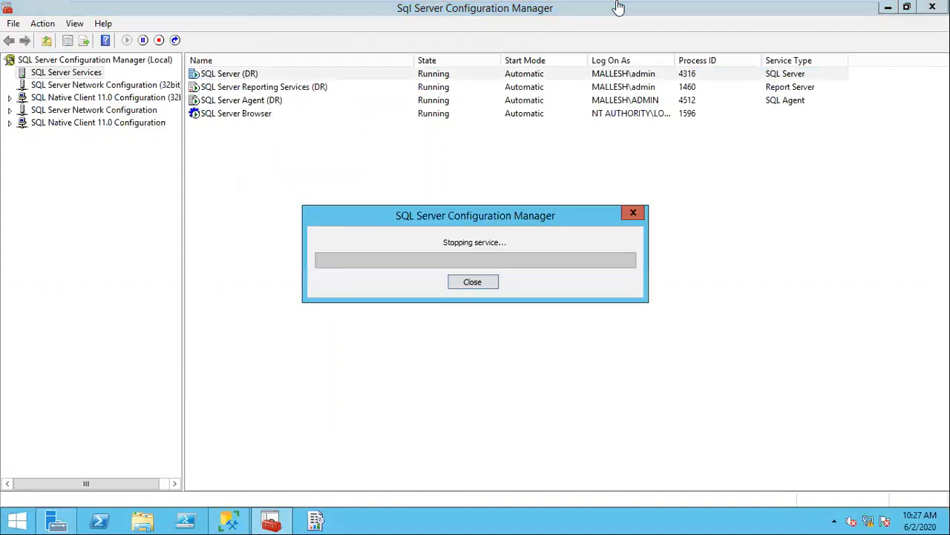
{"action": "mouse_move", "coordinate": [683, 9]}
{"action": "left_click", "coordinate": [683, 9]}
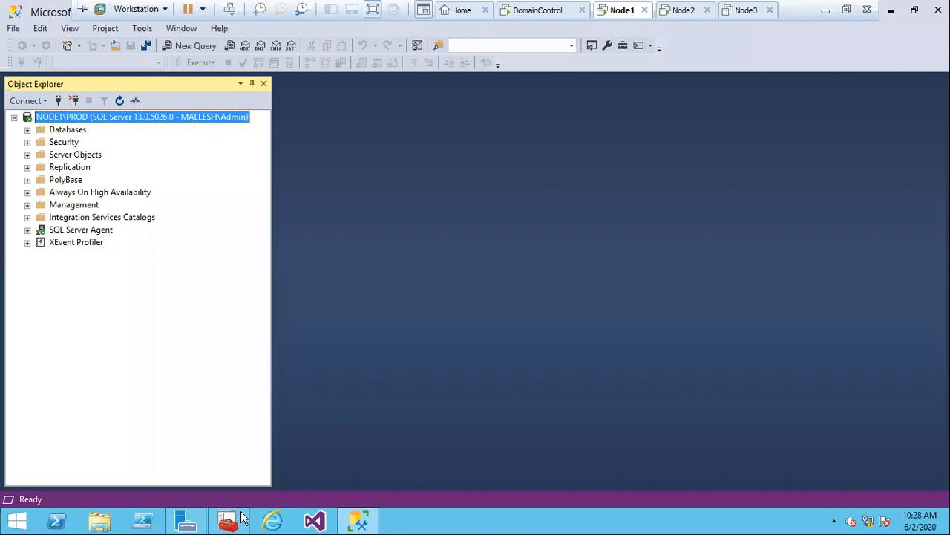
{"action": "left_click", "coordinate": [242, 517]}
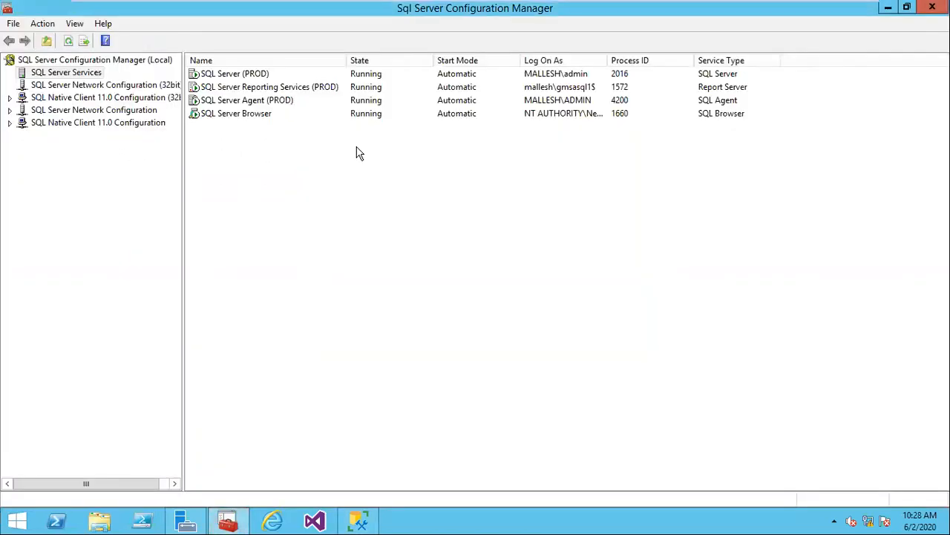
Step: Tick Enable AlwaysOn Availability Groups for SQL Server (PROD), apply it, and restart the service
{"action": "right_click", "coordinate": [236, 77]}
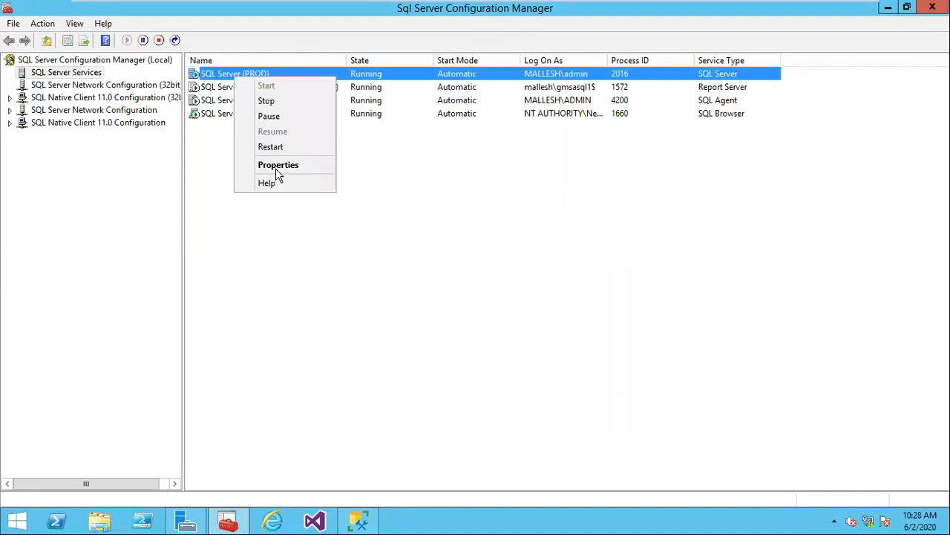
{"action": "left_click", "coordinate": [277, 165]}
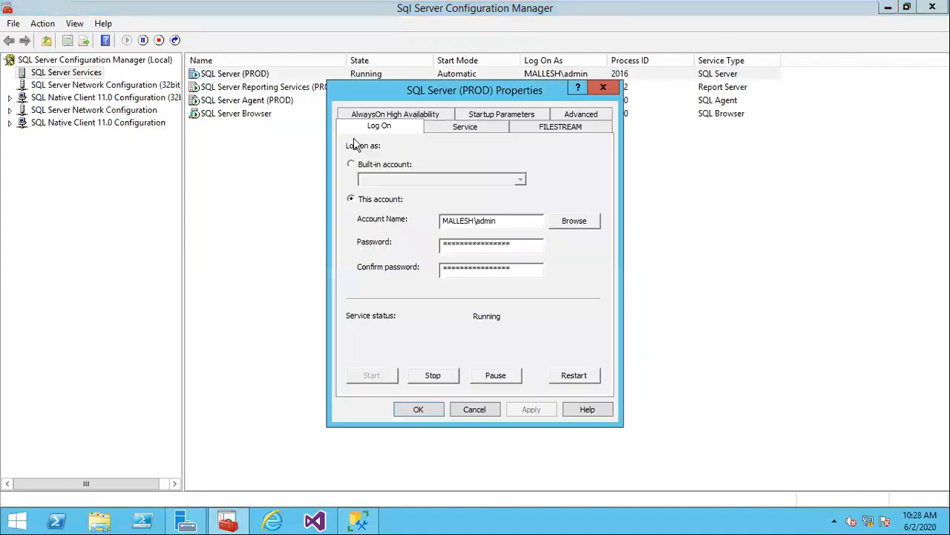
{"action": "left_click", "coordinate": [406, 124]}
{"action": "left_click", "coordinate": [351, 186]}
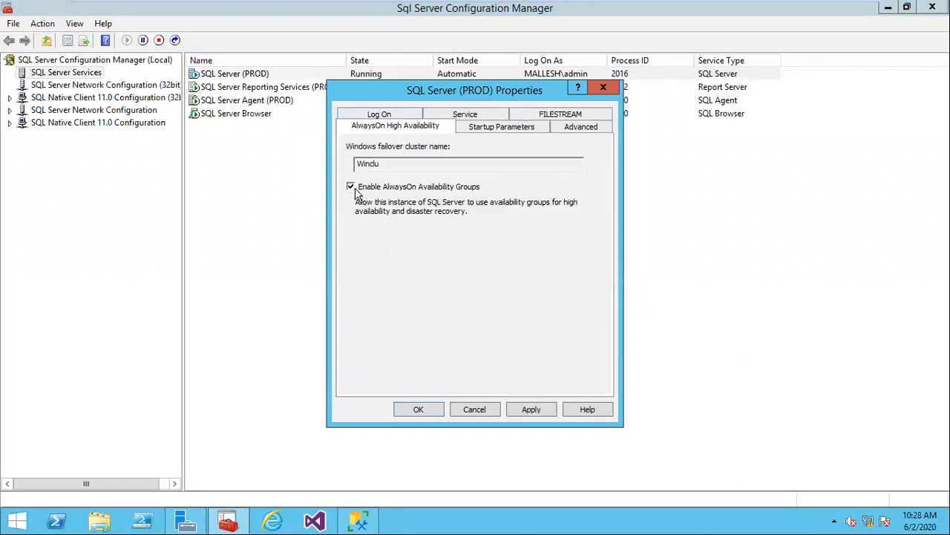
{"action": "left_click", "coordinate": [527, 405]}
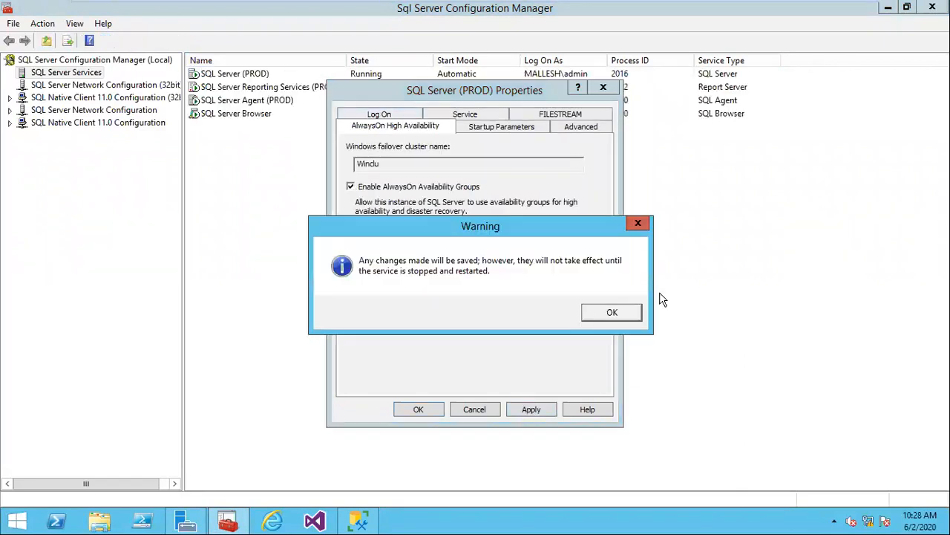
{"action": "left_click", "coordinate": [624, 312]}
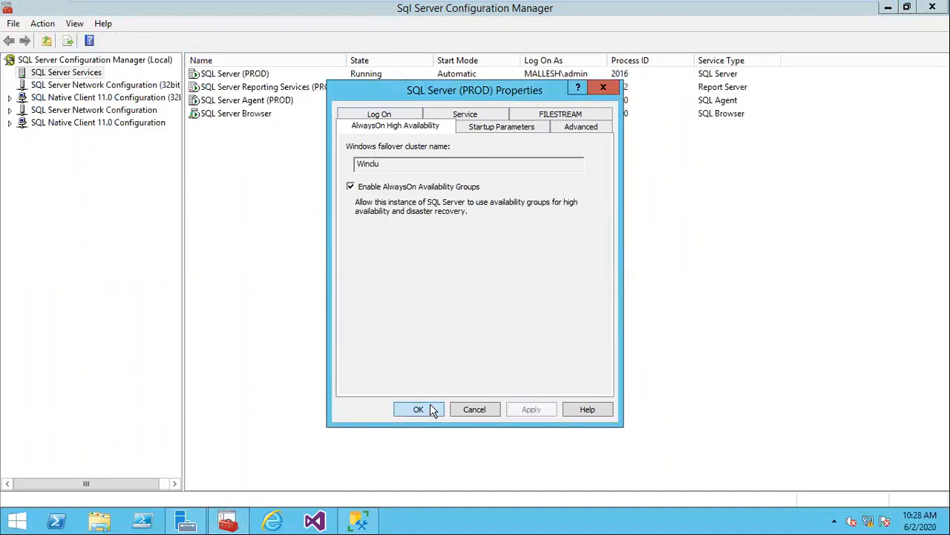
{"action": "left_click", "coordinate": [430, 405]}
{"action": "right_click", "coordinate": [245, 77]}
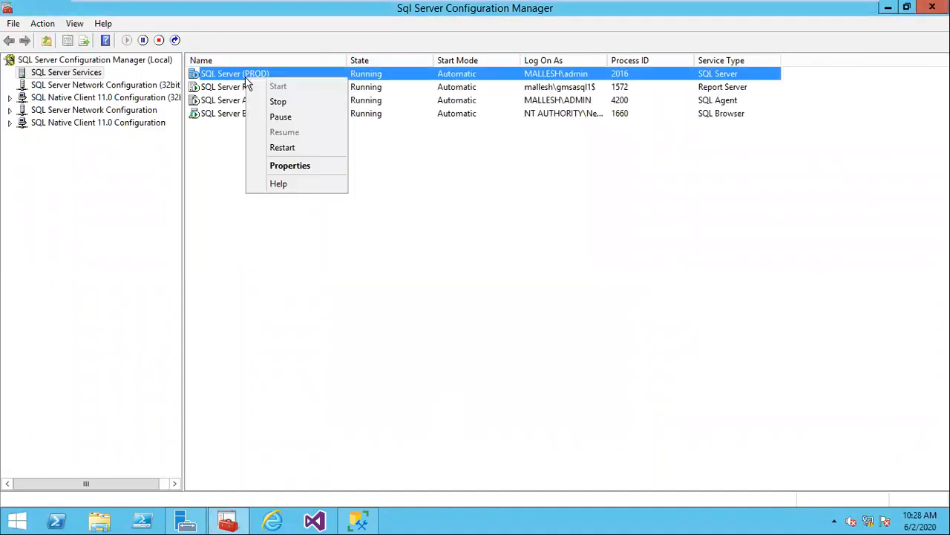
{"action": "left_click", "coordinate": [294, 148]}
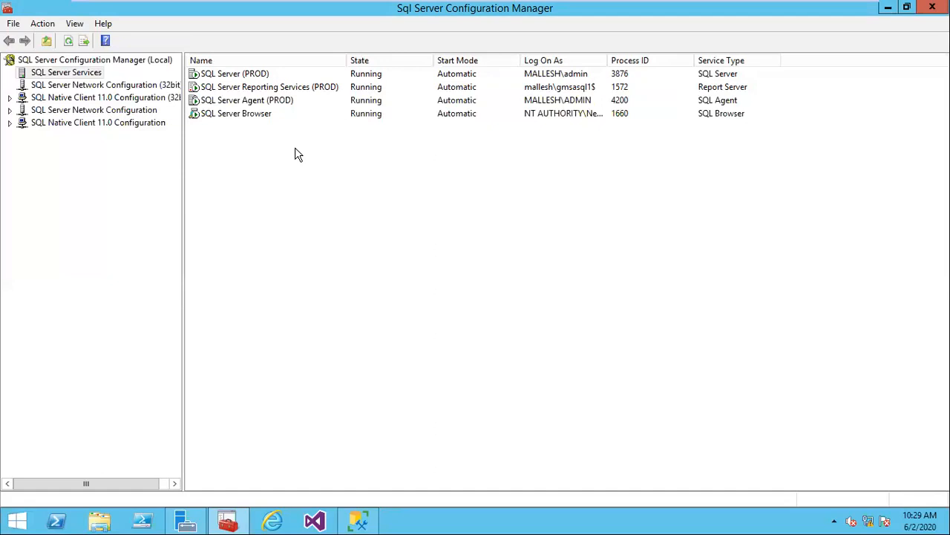
Step: Launch Failover Cluster Manager (CLUADMIN.MSC) and view the Winclu cluster's Nodes, Node1 and Node2 Up
{"action": "key", "text": "super+r"}
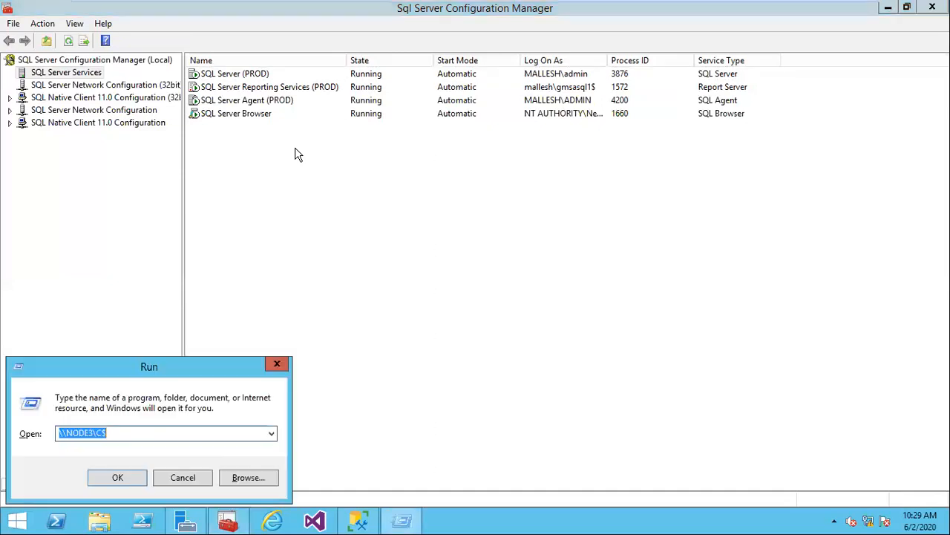
{"action": "type", "text": "clu"}
{"action": "key", "text": "Down"}
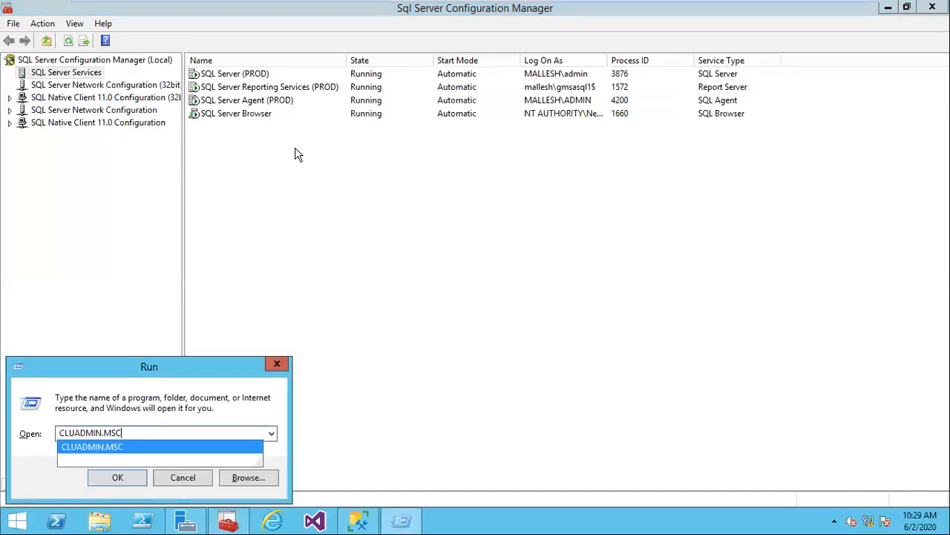
{"action": "key", "text": "Return"}
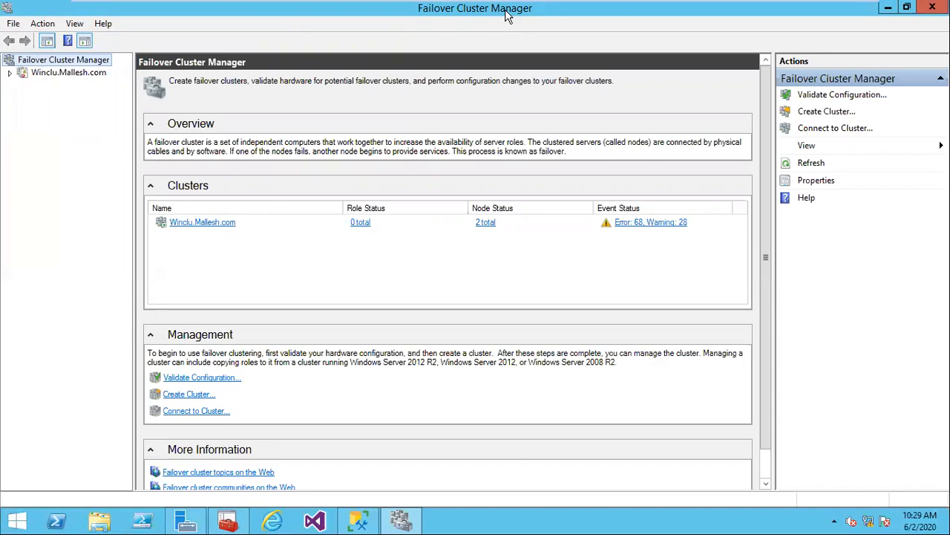
{"action": "key", "text": "super+r"}
{"action": "left_click", "coordinate": [182, 477]}
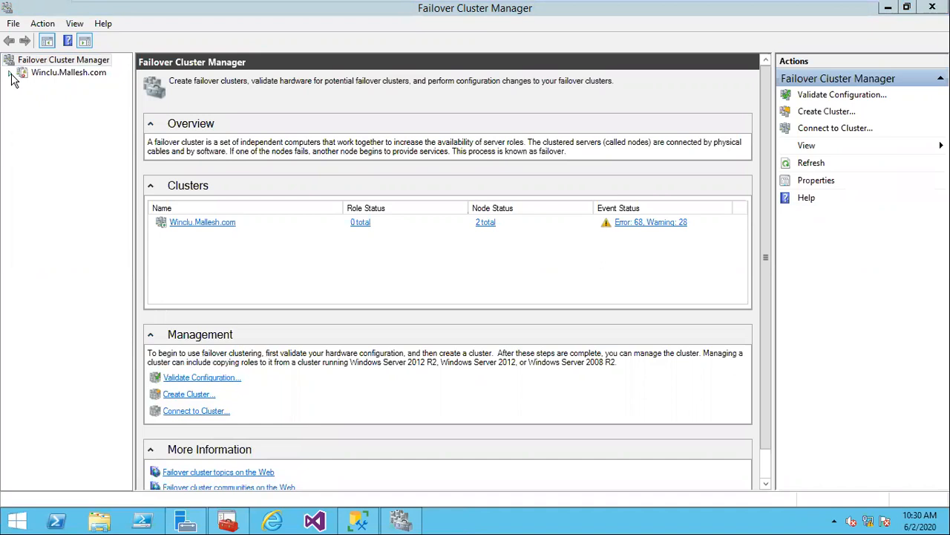
{"action": "left_click", "coordinate": [10, 73]}
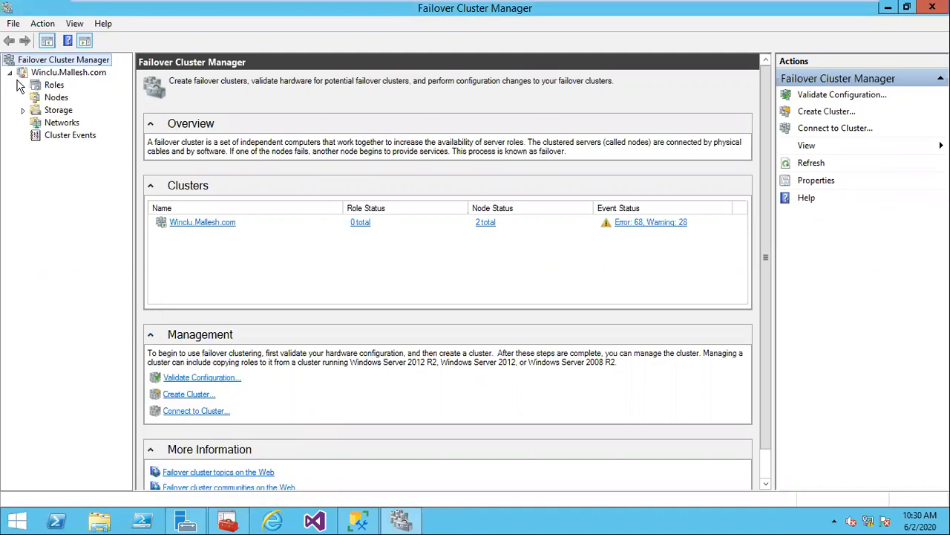
{"action": "left_click", "coordinate": [56, 99]}
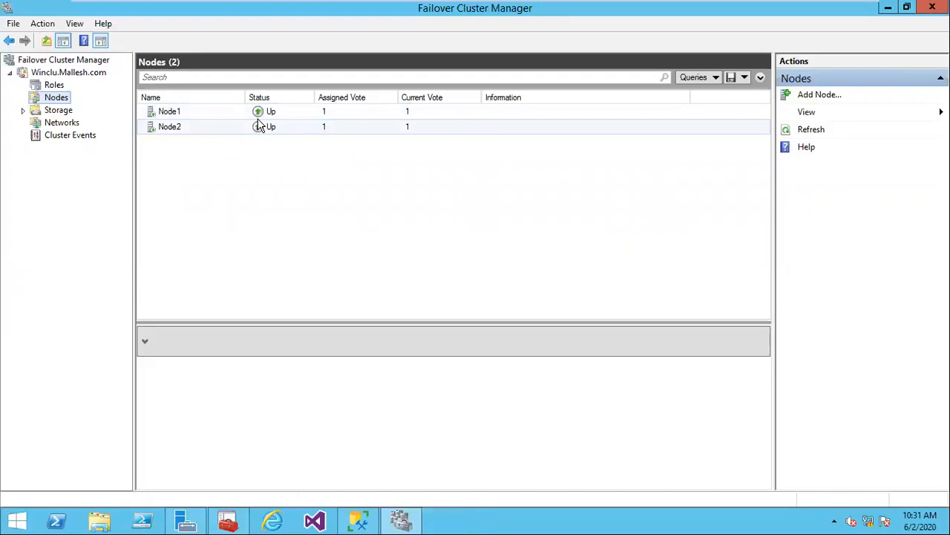
Step: Minimize Failover Cluster Manager to reveal the SQL Server services list behind it
{"action": "left_click", "coordinate": [888, 9]}
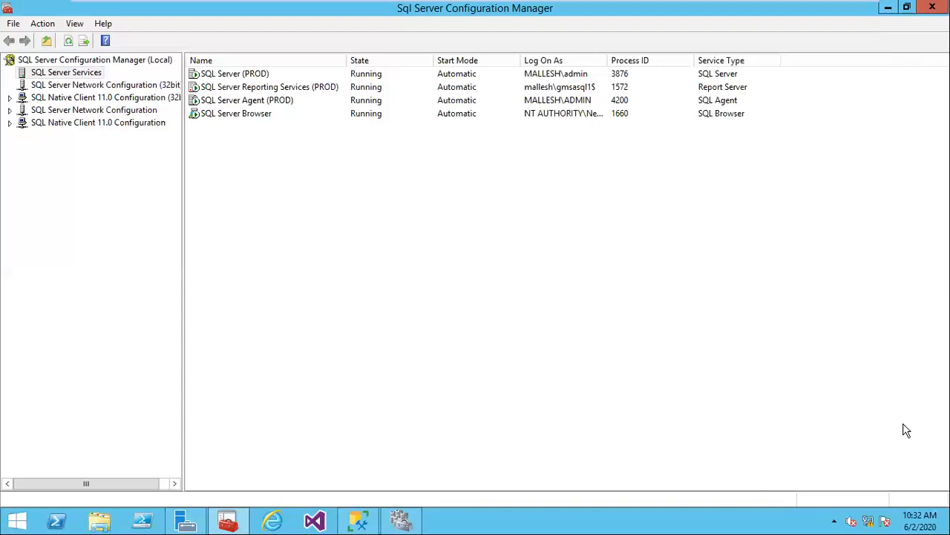
Step: In Management Studio, inspect the Mirroring endpoint under Server Objects > Endpoints > Database Mirroring
{"action": "left_click", "coordinate": [360, 522]}
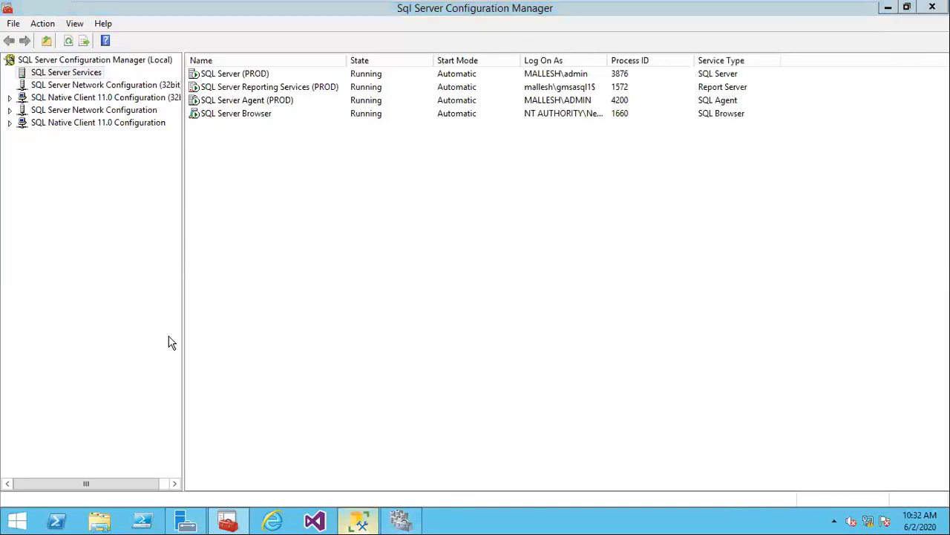
{"action": "mouse_move", "coordinate": [589, 9]}
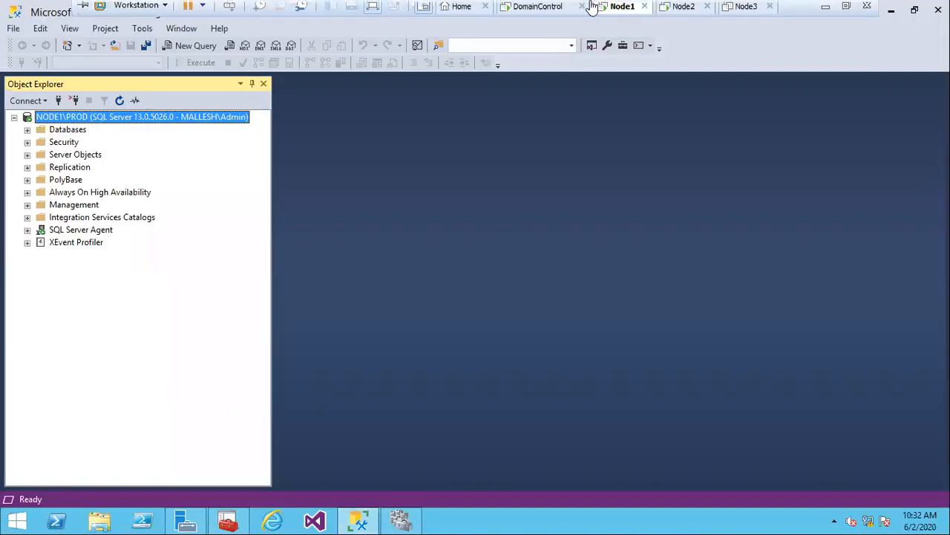
{"action": "left_click", "coordinate": [27, 155]}
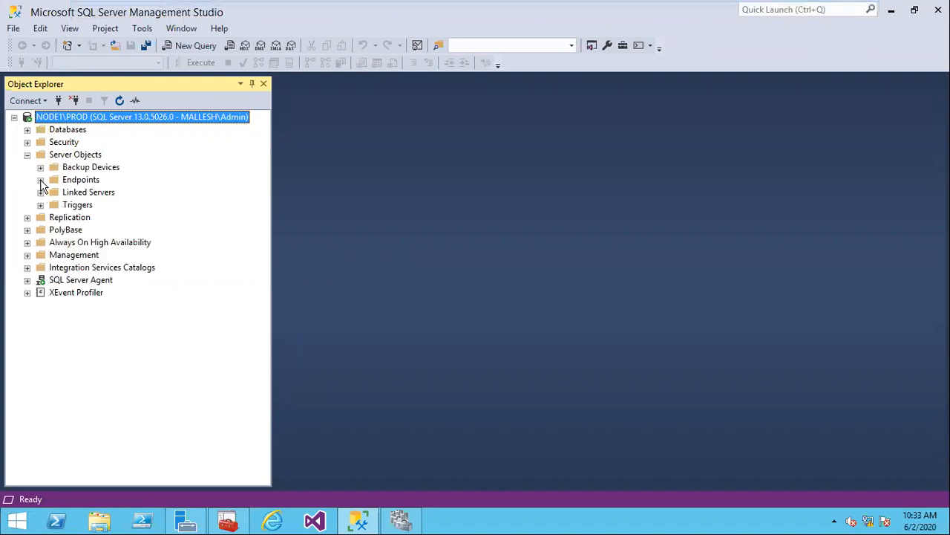
{"action": "left_click", "coordinate": [40, 180]}
{"action": "left_click", "coordinate": [53, 206]}
{"action": "left_click", "coordinate": [93, 220]}
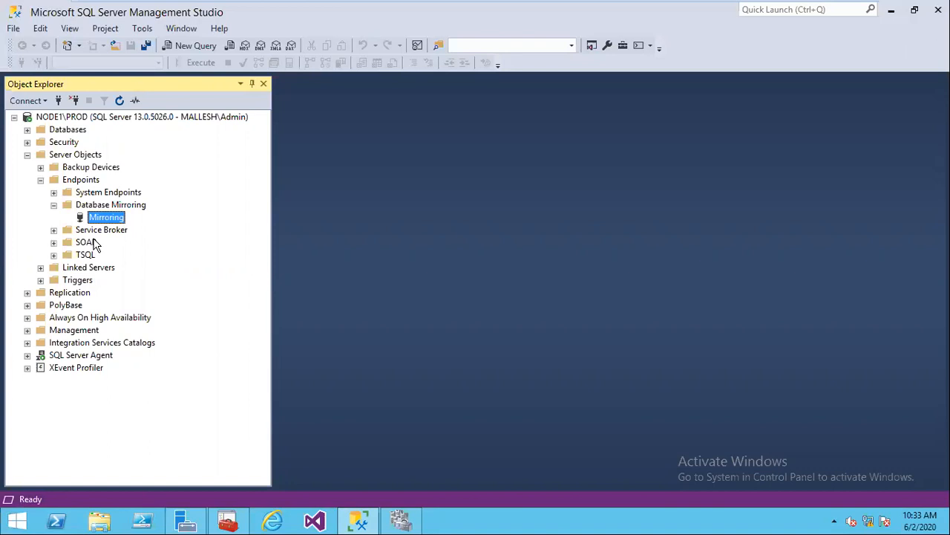
Step: Collapse the endpoints, refresh the NODE1\PROD tree, and expand the Databases folder
{"action": "left_click", "coordinate": [41, 180]}
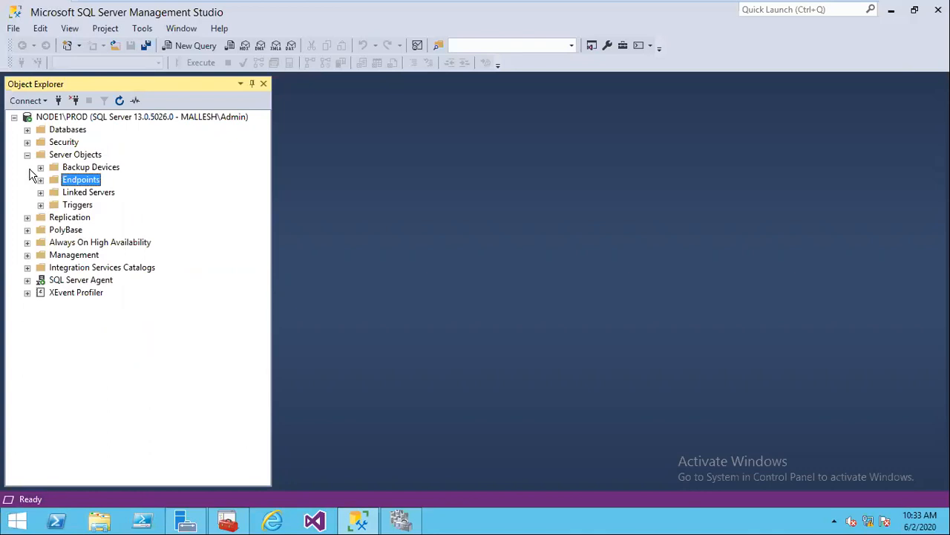
{"action": "left_click", "coordinate": [28, 155]}
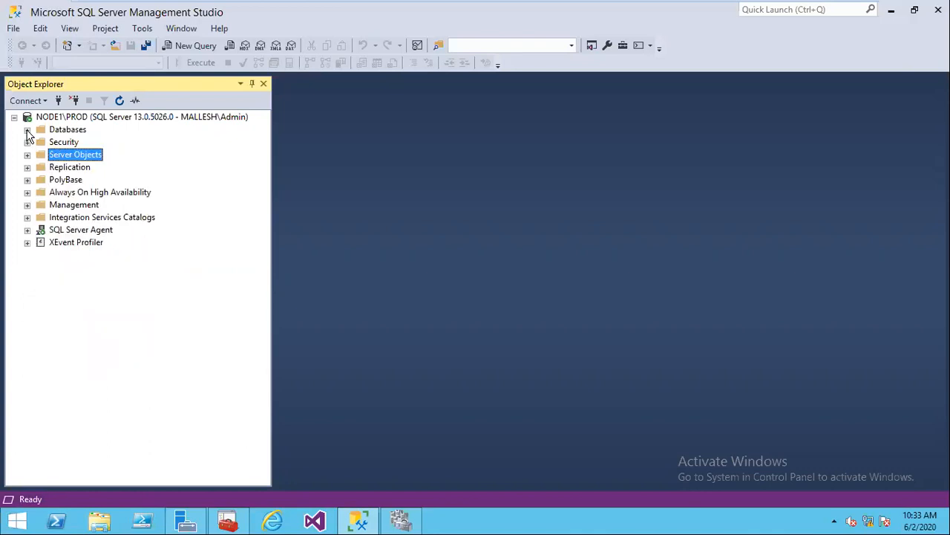
{"action": "left_click", "coordinate": [27, 130]}
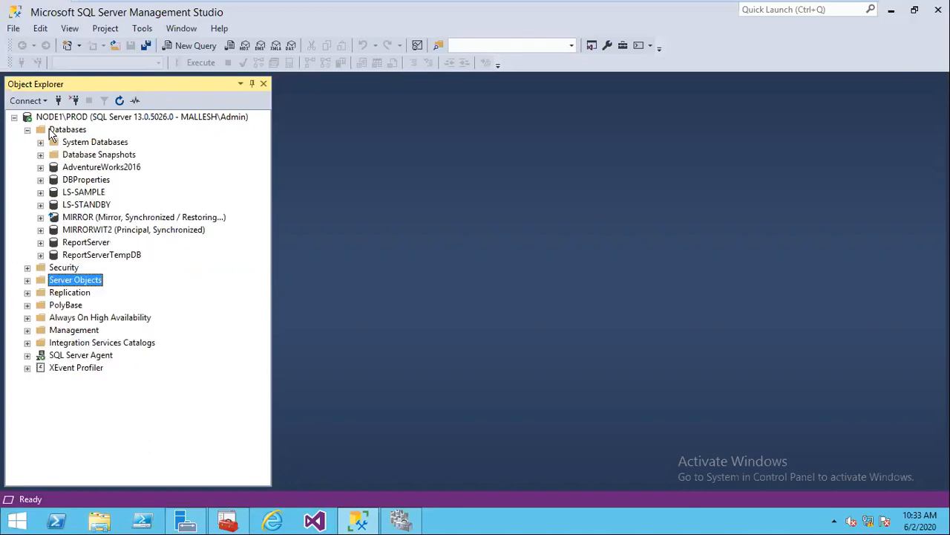
{"action": "left_click", "coordinate": [61, 131]}
{"action": "left_click", "coordinate": [118, 101]}
{"action": "left_click", "coordinate": [119, 101]}
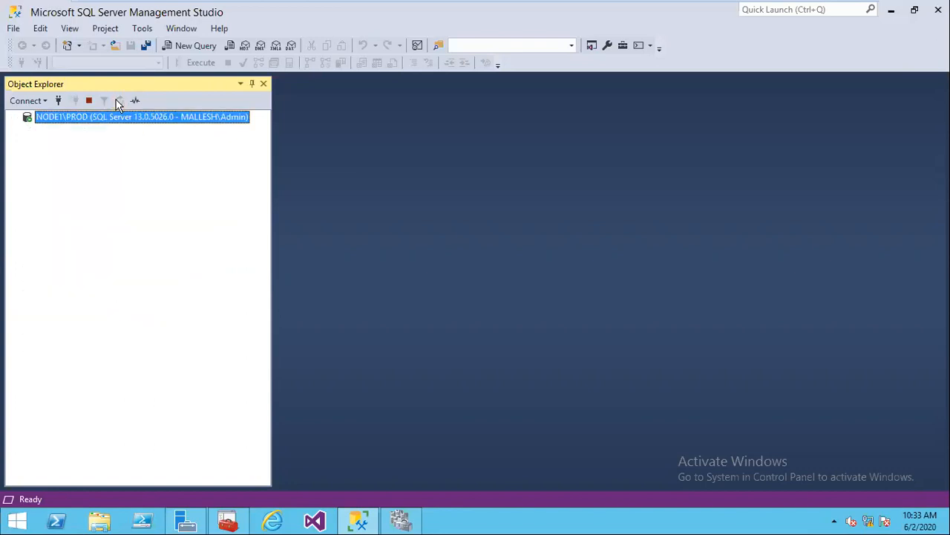
{"action": "left_click", "coordinate": [29, 130]}
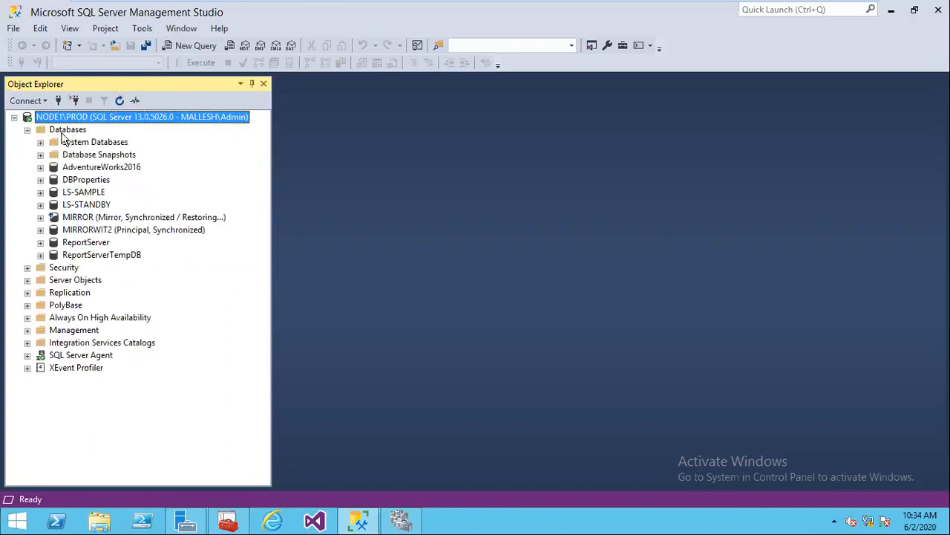
{"action": "left_click", "coordinate": [67, 132]}
Step: Create database HRIND with owner SA on NODE1\PROD and expand its Tables folder
{"action": "right_click", "coordinate": [66, 130]}
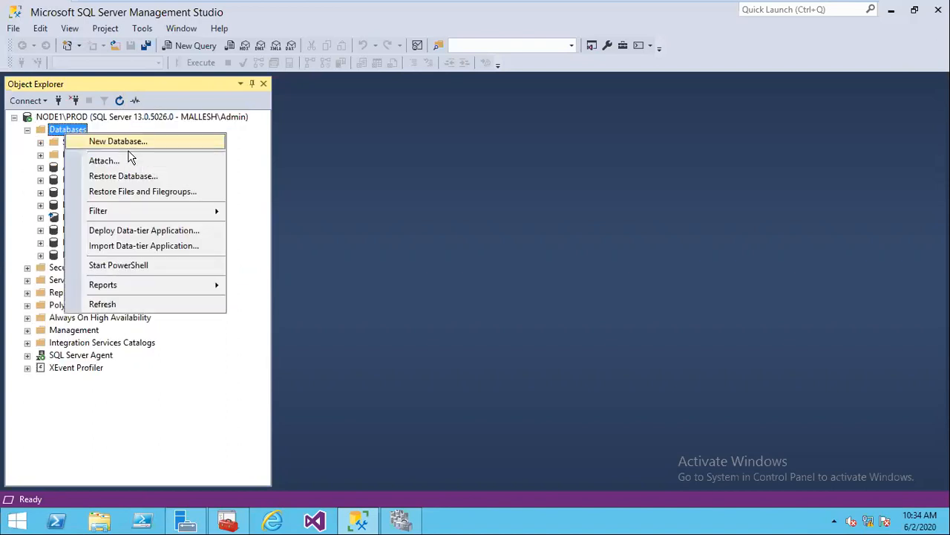
{"action": "left_click", "coordinate": [132, 143]}
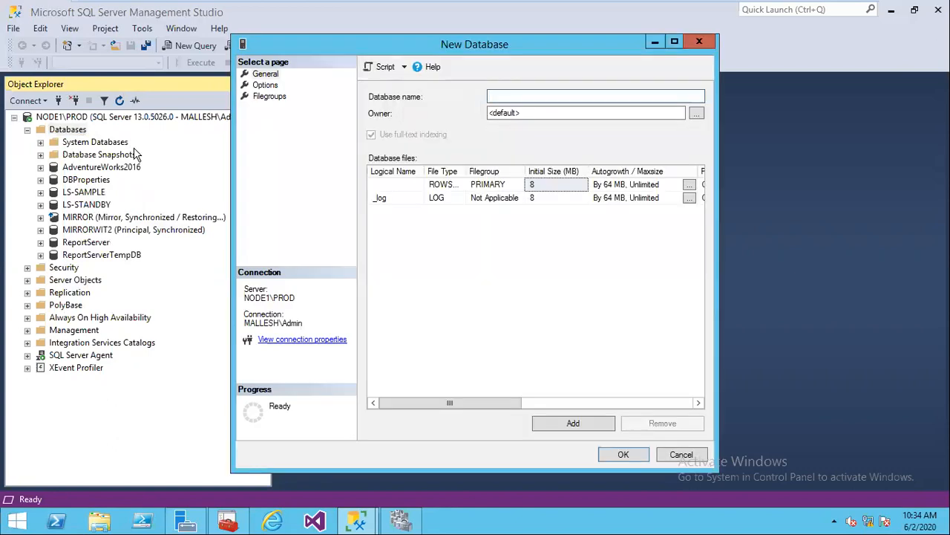
{"action": "type", "text": "h"}
{"action": "key", "text": "BackSpace"}
{"action": "type", "text": "HRIND"}
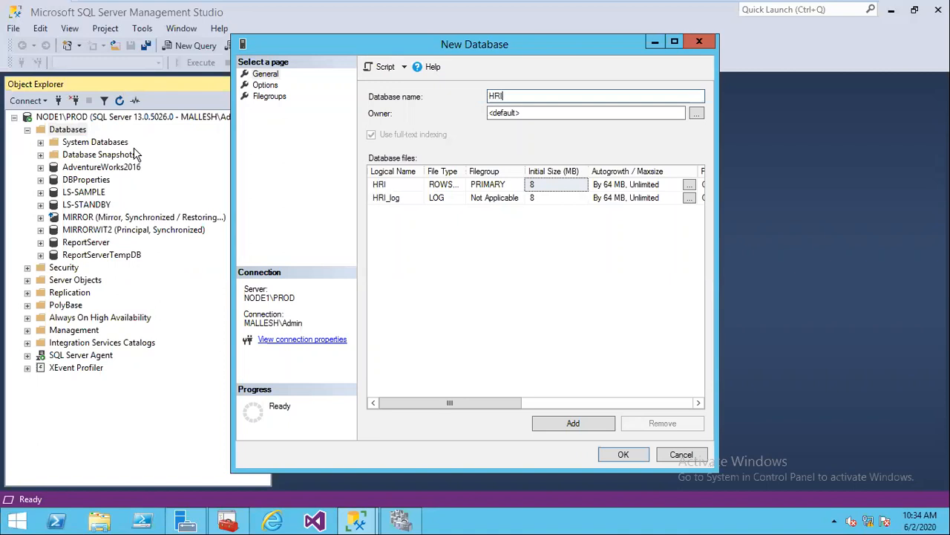
{"action": "key", "text": "Tab"}
{"action": "type", "text": "SA"}
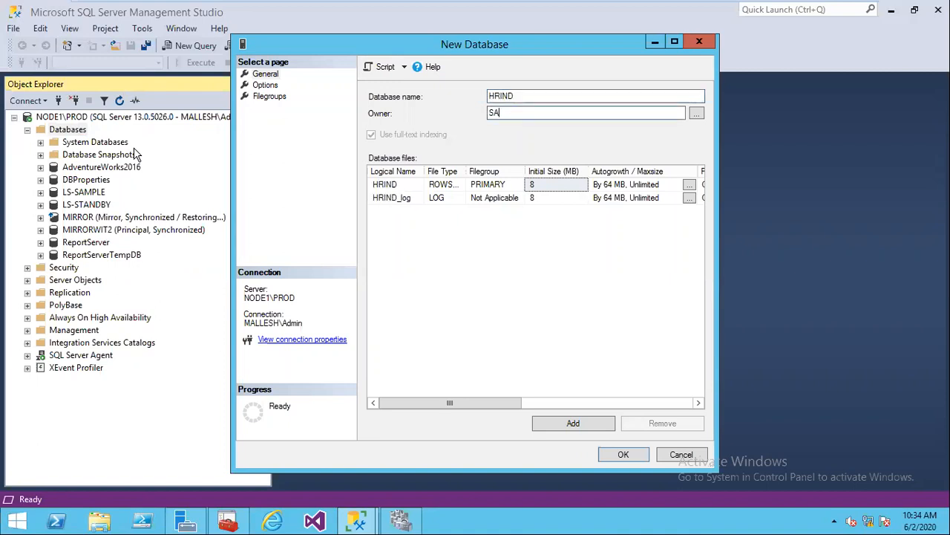
{"action": "key", "text": "Return"}
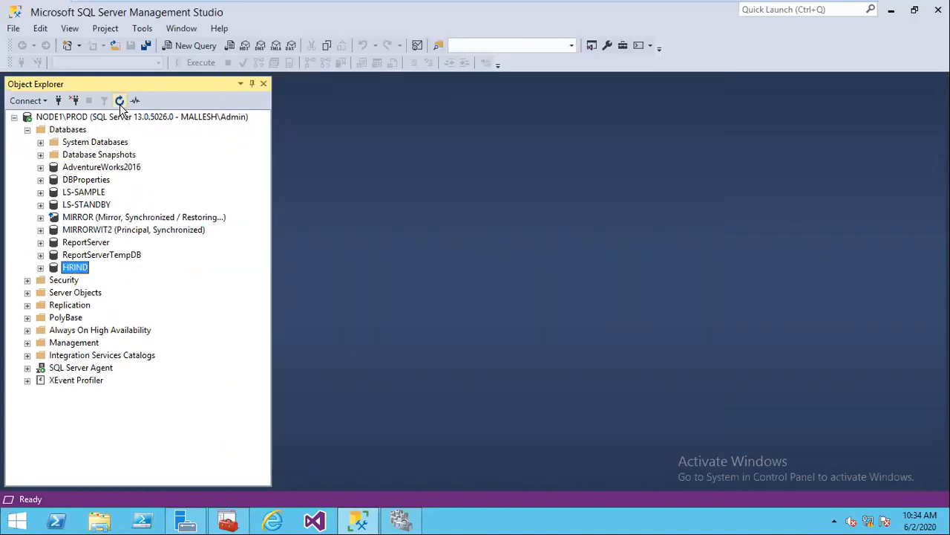
{"action": "left_click", "coordinate": [41, 268]}
{"action": "left_click", "coordinate": [53, 293]}
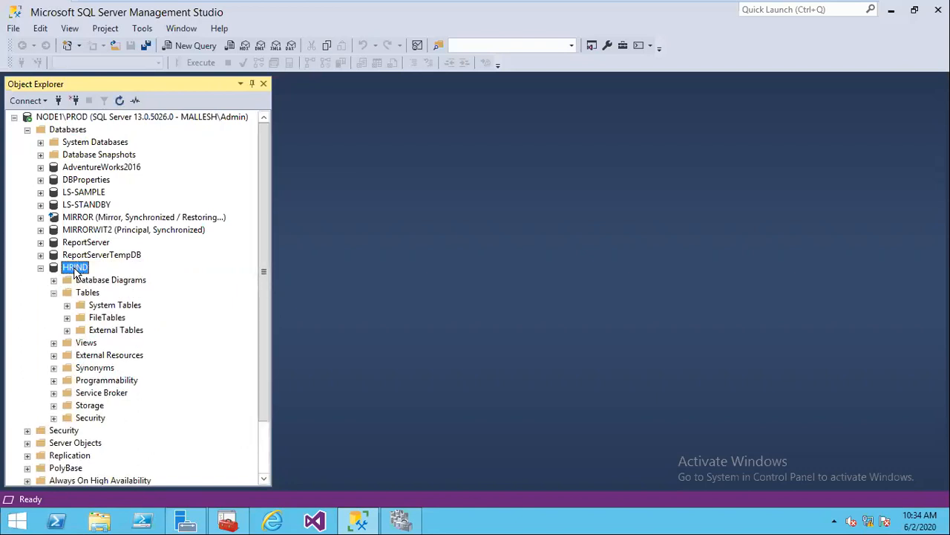
Step: Run a query creating TAB1(SNO INT) and inserting the value 101
{"action": "left_click", "coordinate": [180, 43]}
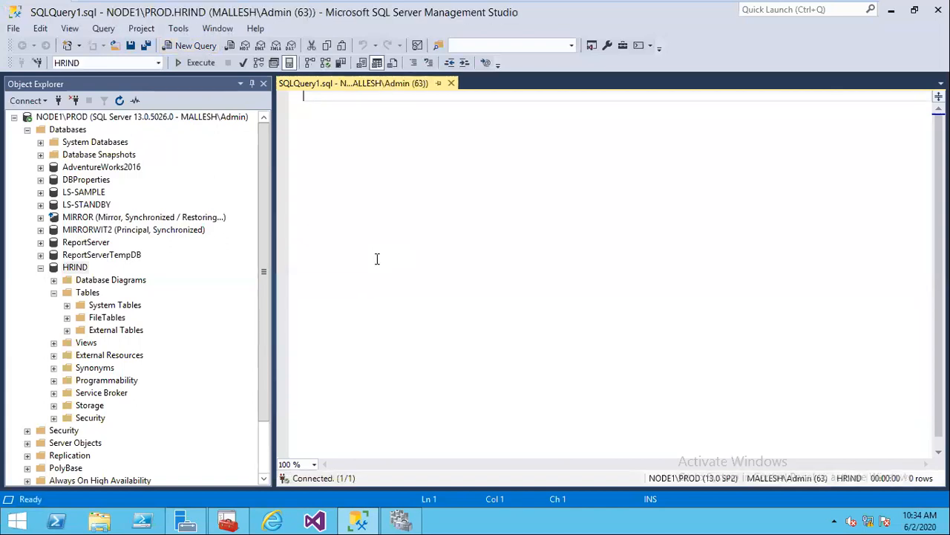
{"action": "type", "text": "create"}
{"action": "key", "text": "BackSpace"}
{"action": "key", "text": "BackSpace"}
{"action": "key", "text": "BackSpace"}
{"action": "key", "text": "BackSpace"}
{"action": "key", "text": "BackSpace"}
{"action": "key", "text": "BackSpace"}
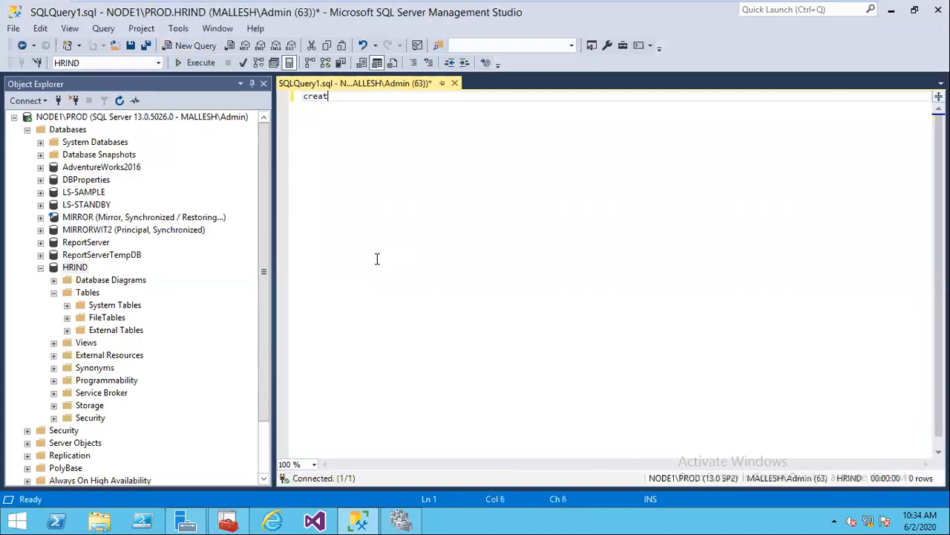
{"action": "type", "text": "EATE TABL ET"}
{"action": "key", "text": "BackSpace"}
{"action": "key", "text": "BackSpace"}
{"action": "key", "text": "BackSpace"}
{"action": "type", "text": "E TAB1"}
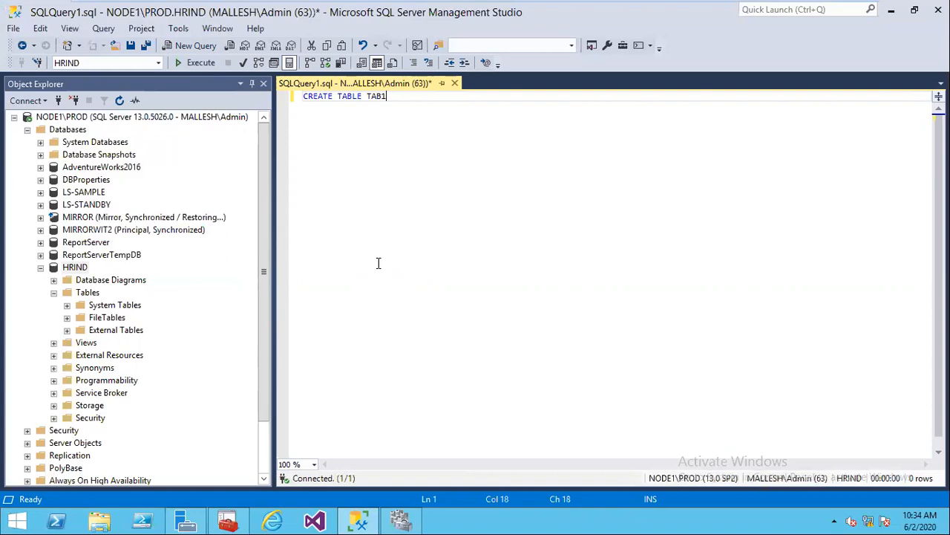
{"action": "type", "text": "(SNO INT)"}
{"action": "key", "text": "Return"}
{"action": "type", "text": "GO"}
{"action": "key", "text": "Return"}
{"action": "type", "text": "INSERT"}
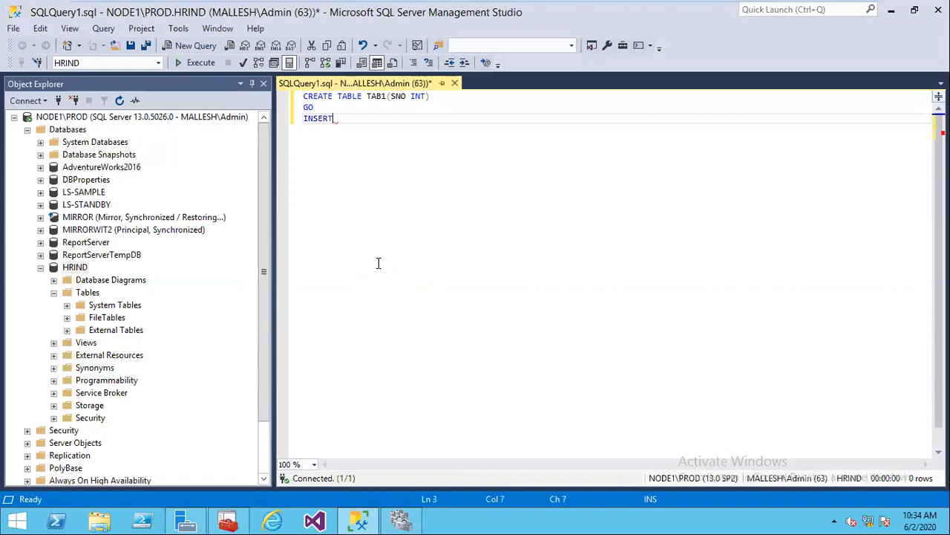
{"action": "type", "text": " INTO TAB1 VALUES(1"}
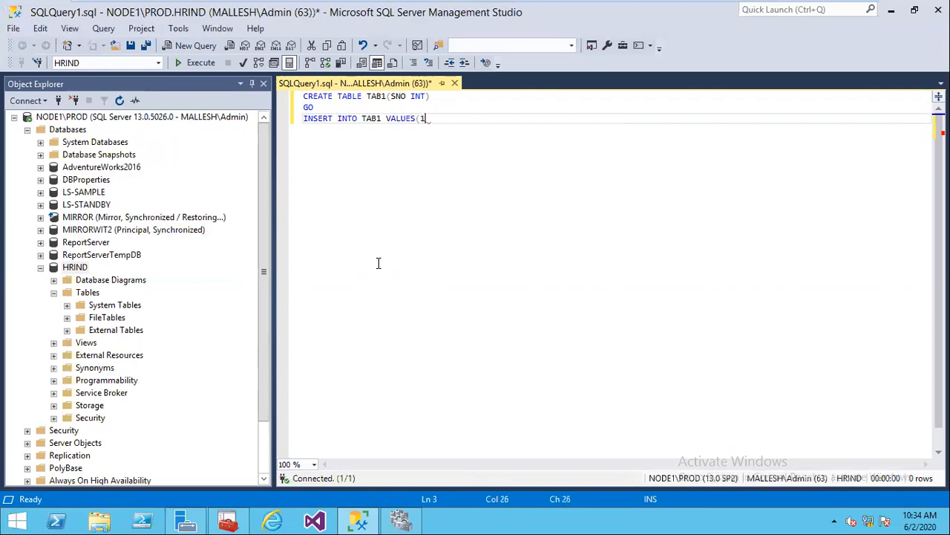
{"action": "type", "text": "01)"}
{"action": "left_click", "coordinate": [200, 63]}
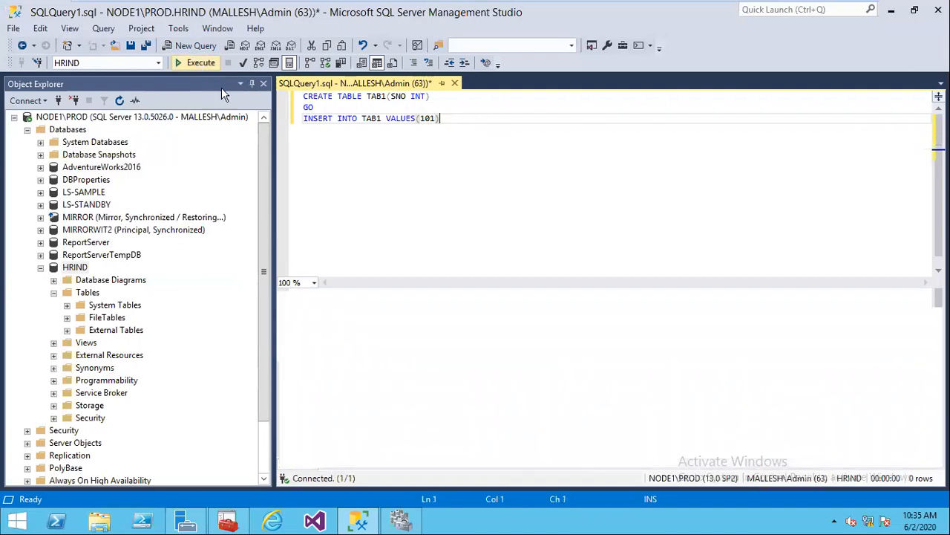
Step: Change both statements to use TAB2, then refresh HRIND to show the new tables
{"action": "left_click", "coordinate": [387, 96]}
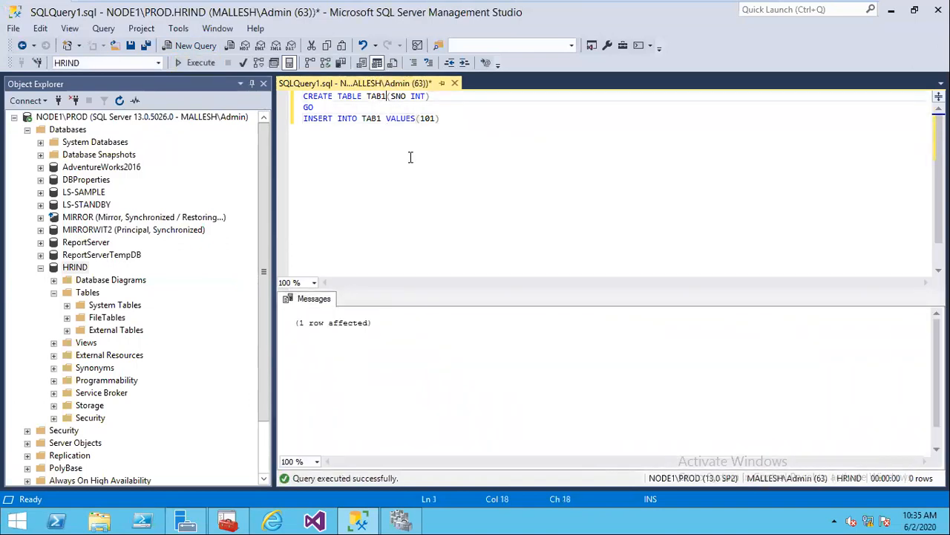
{"action": "key", "text": "BackSpace"}
{"action": "type", "text": "2"}
{"action": "left_click", "coordinate": [382, 118]}
{"action": "key", "text": "BackSpace"}
{"action": "type", "text": "2"}
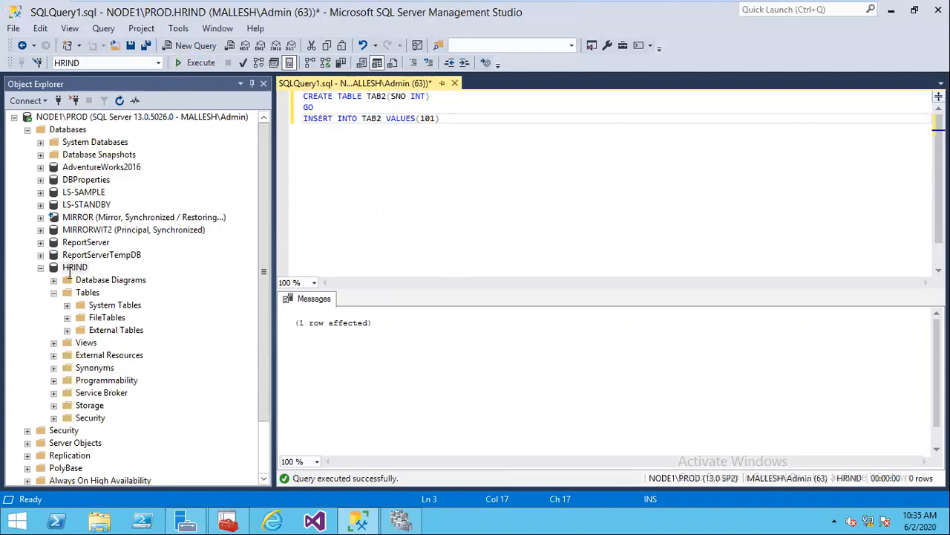
{"action": "left_click", "coordinate": [75, 267]}
{"action": "left_click", "coordinate": [119, 100]}
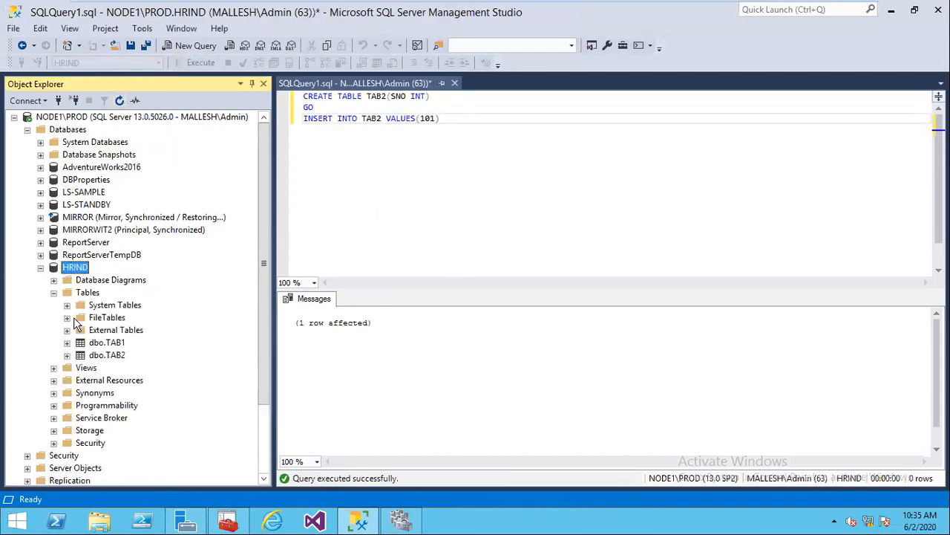
Step: Discard the query window, confirm HRIND's recovery model is Full in its properties, and refresh HRIND
{"action": "left_click", "coordinate": [455, 83]}
{"action": "left_click", "coordinate": [508, 343]}
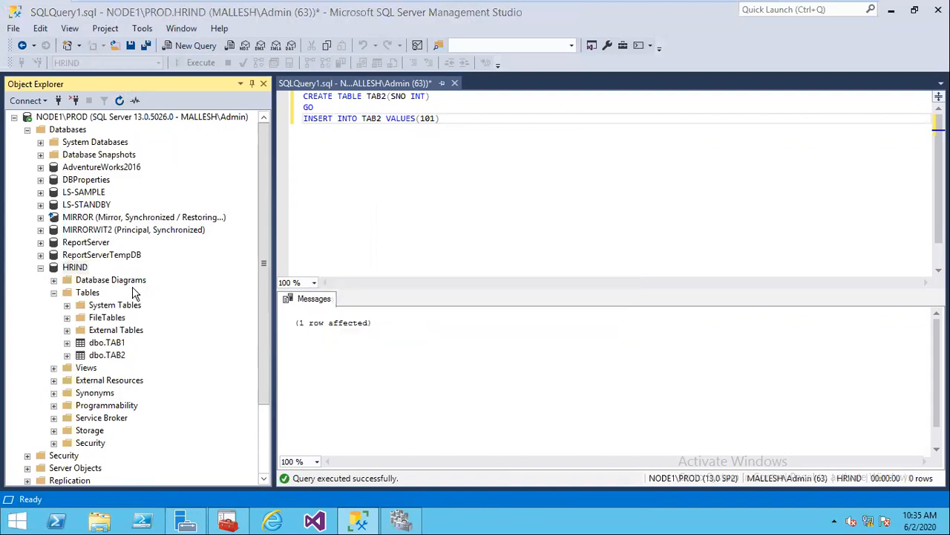
{"action": "right_click", "coordinate": [77, 268]}
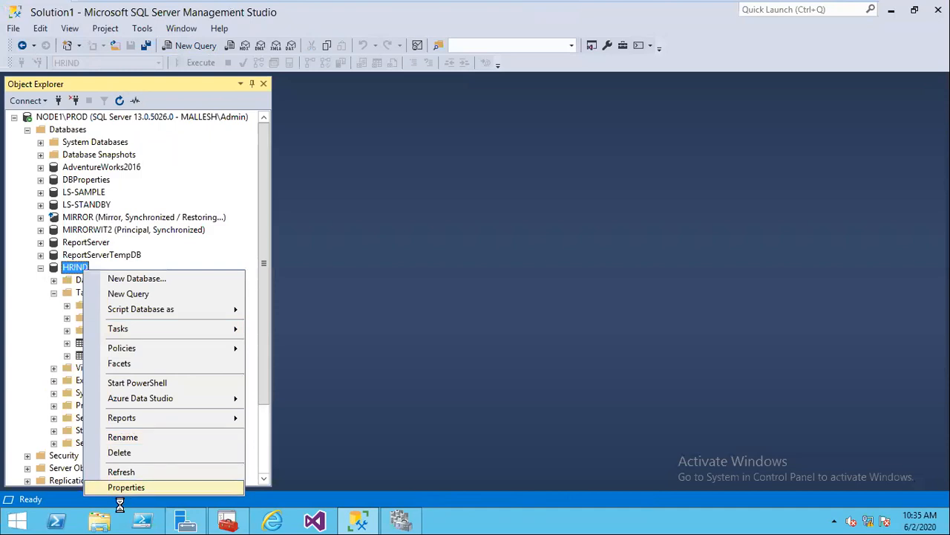
{"action": "left_click", "coordinate": [125, 488]}
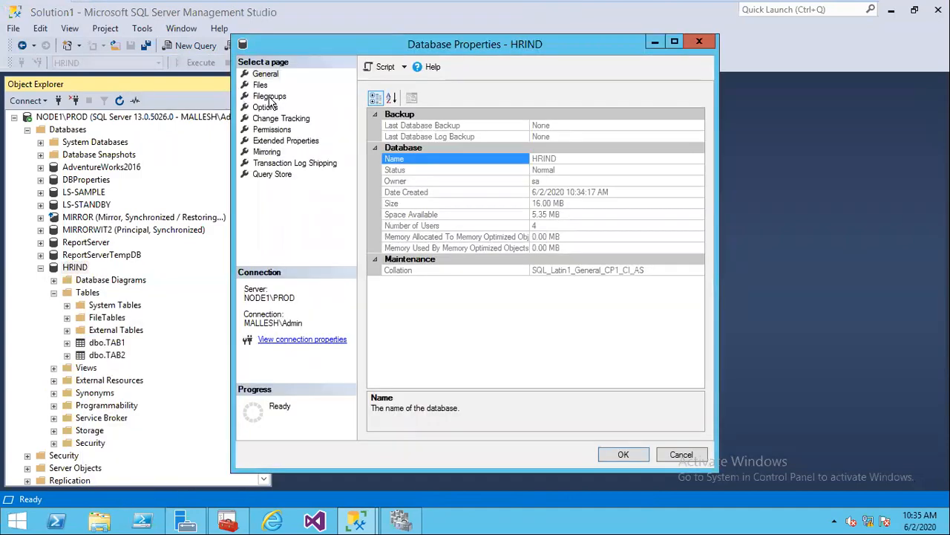
{"action": "left_click", "coordinate": [264, 108]}
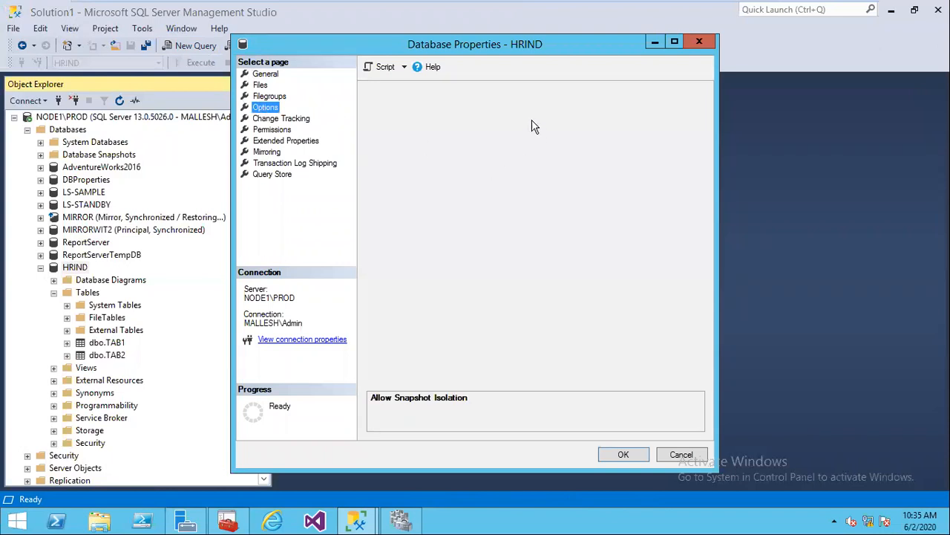
{"action": "left_click", "coordinate": [681, 455]}
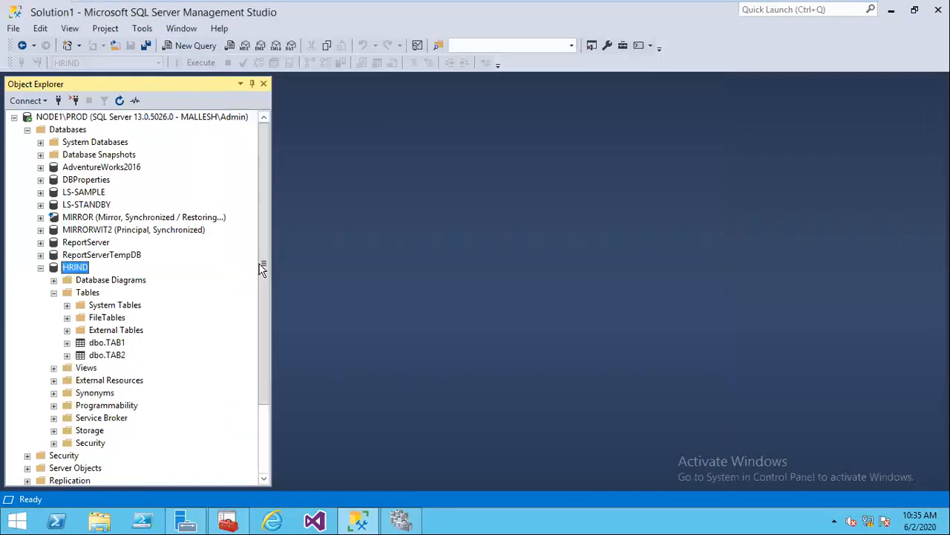
{"action": "left_click", "coordinate": [120, 100]}
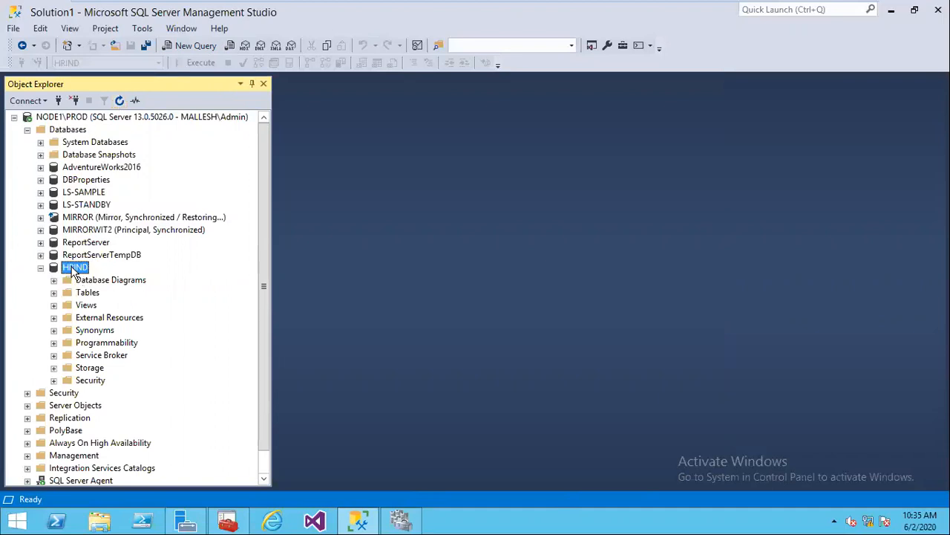
Step: Run a full disk backup of HRIND and acknowledge the success message
{"action": "right_click", "coordinate": [72, 271]}
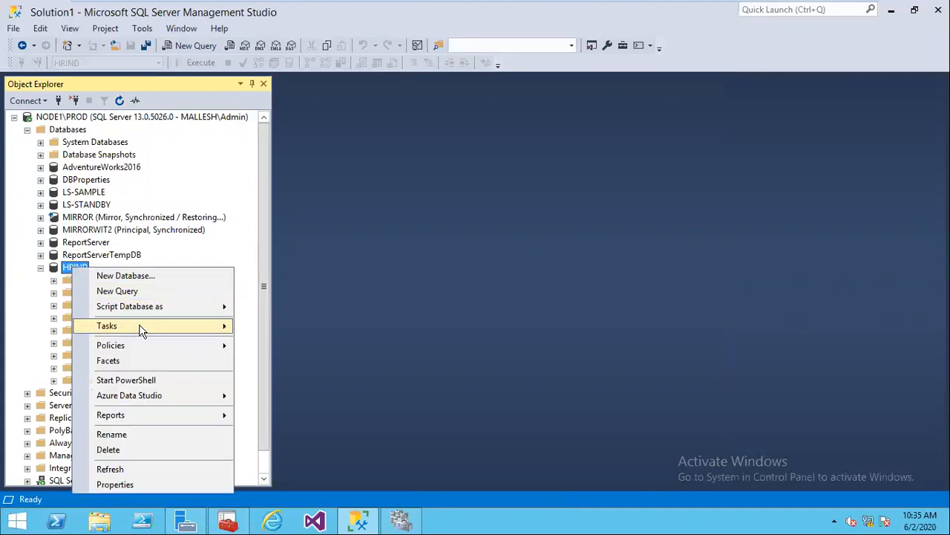
{"action": "left_click", "coordinate": [162, 327]}
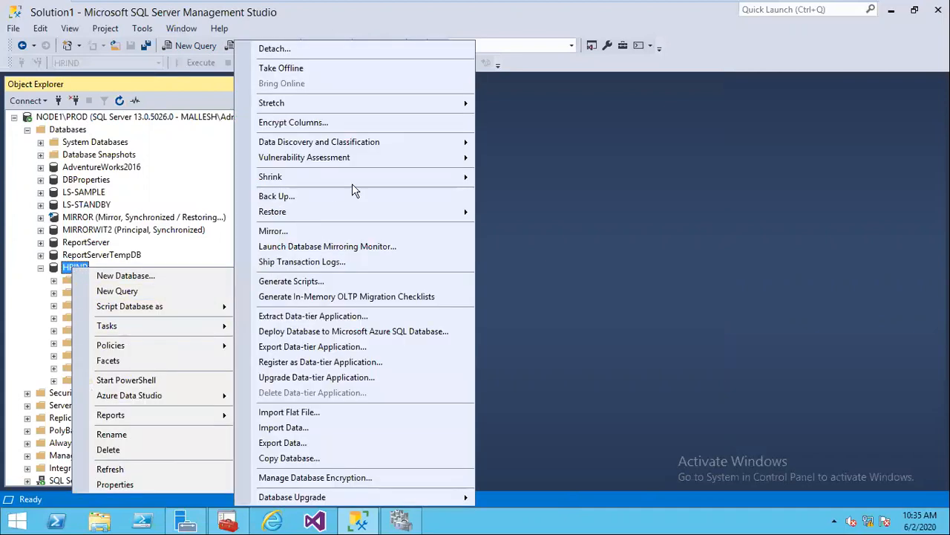
{"action": "left_click", "coordinate": [317, 201]}
{"action": "left_click", "coordinate": [776, 484]}
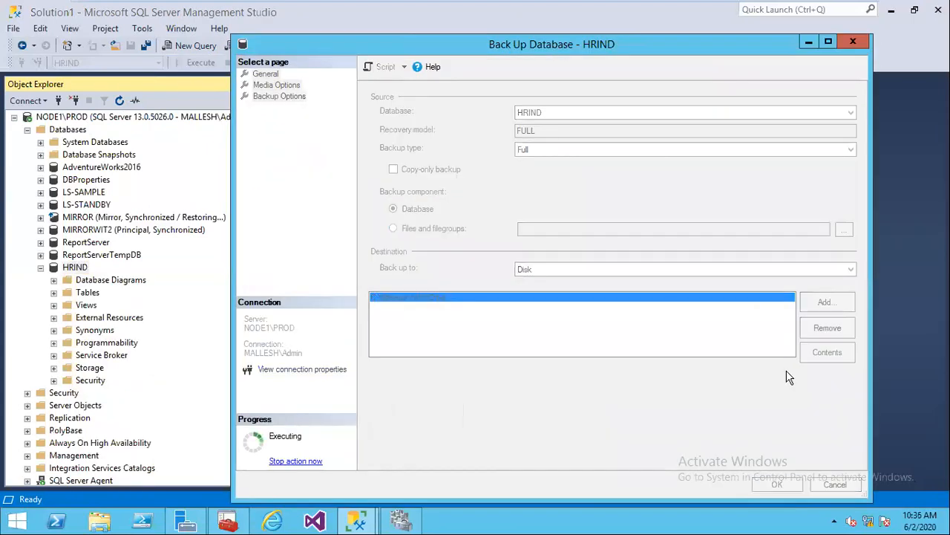
{"action": "left_click", "coordinate": [725, 300]}
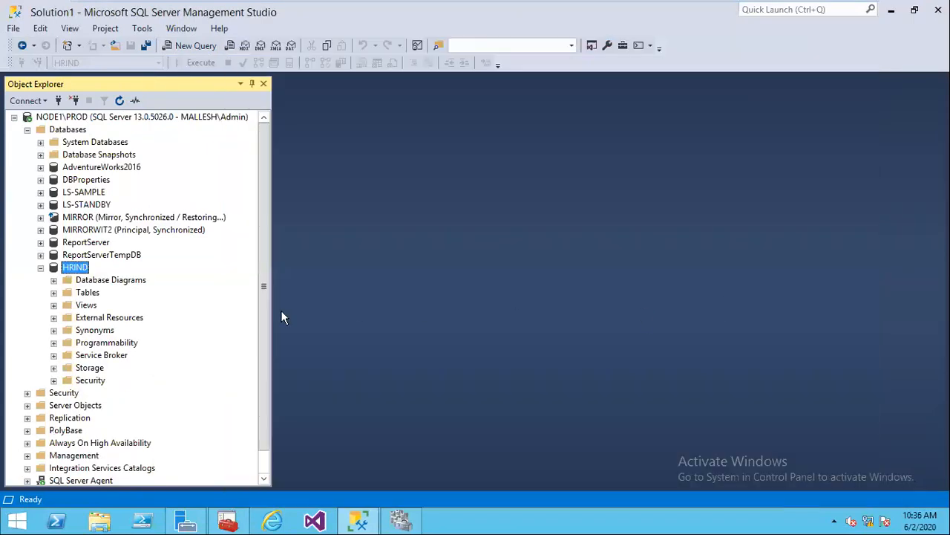
{"action": "mouse_move", "coordinate": [616, 4]}
Step: Refresh the tree, collapse Databases, and expand Always On High Availability to its Availability Groups folder
{"action": "left_click", "coordinate": [121, 100]}
{"action": "left_click", "coordinate": [27, 130]}
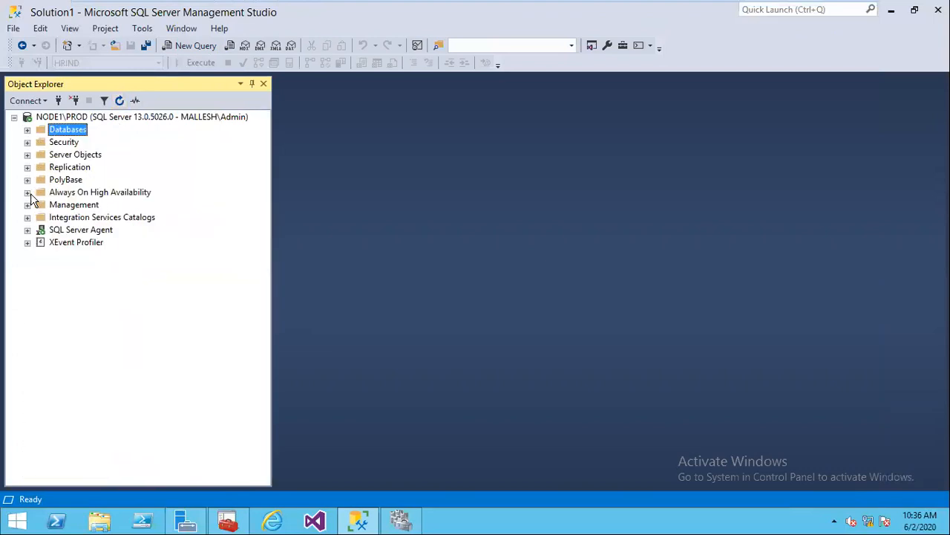
{"action": "left_click", "coordinate": [62, 193]}
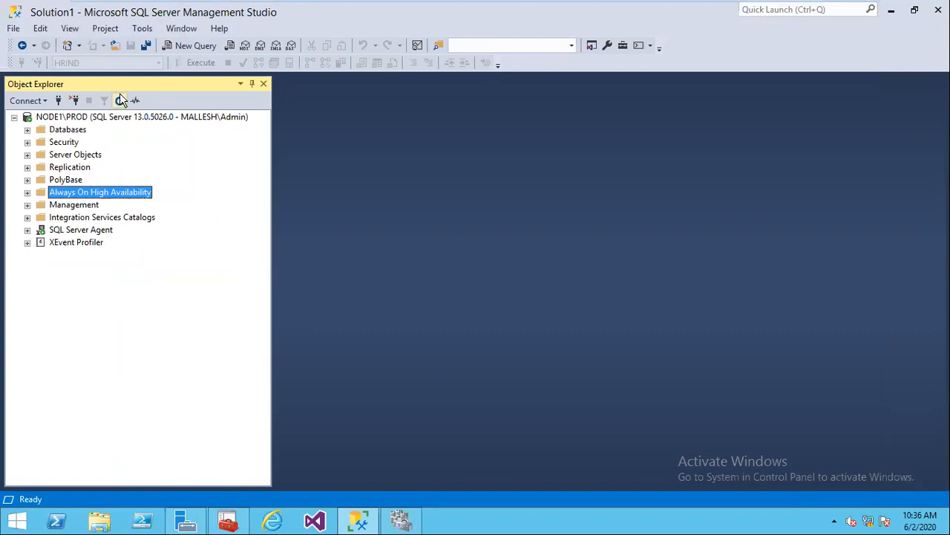
{"action": "left_click", "coordinate": [28, 192]}
{"action": "left_click", "coordinate": [40, 205]}
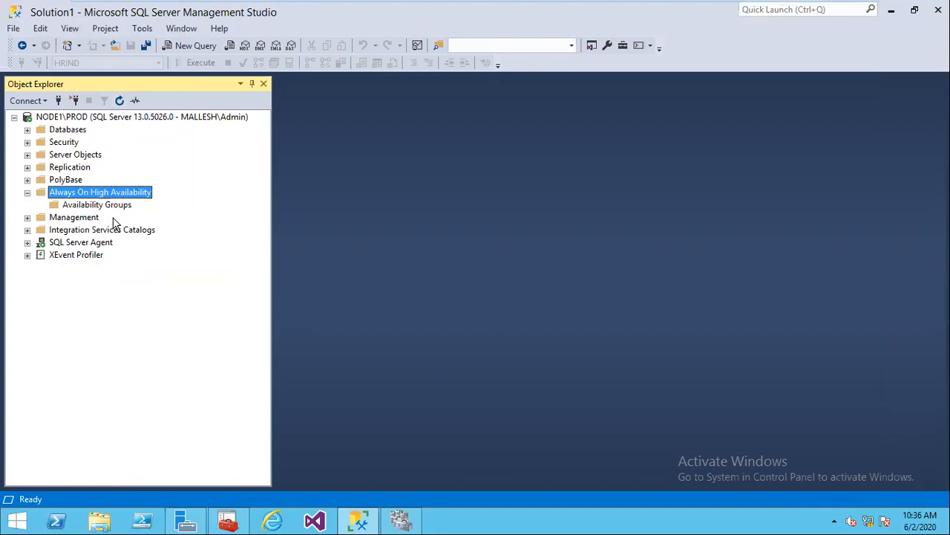
{"action": "right_click", "coordinate": [108, 194]}
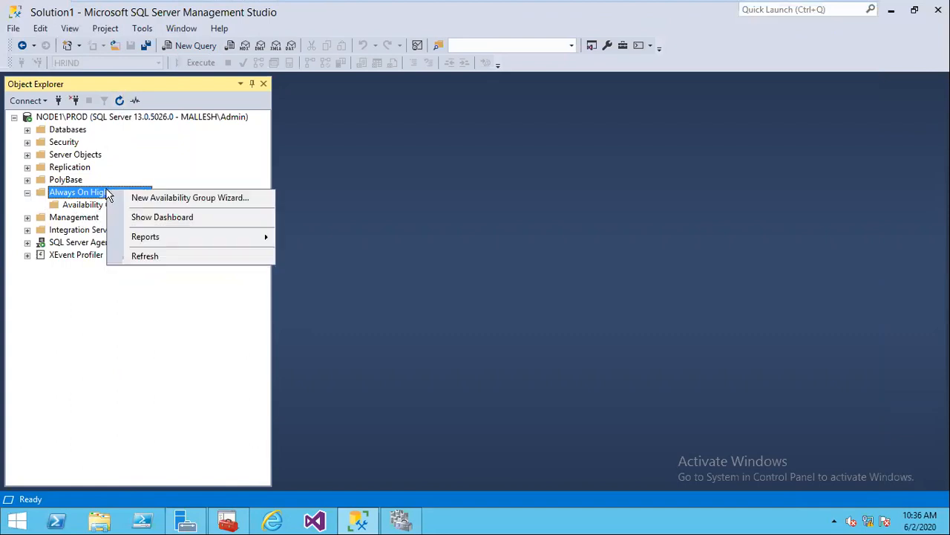
Step: Launch the New Availability Group Wizard and name the group HRAPP
{"action": "left_click", "coordinate": [164, 199]}
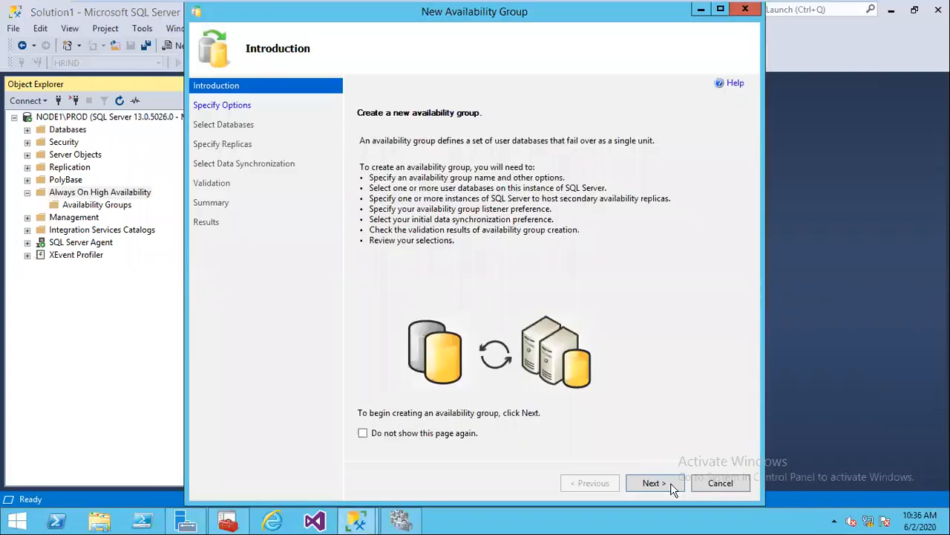
{"action": "left_click", "coordinate": [670, 482]}
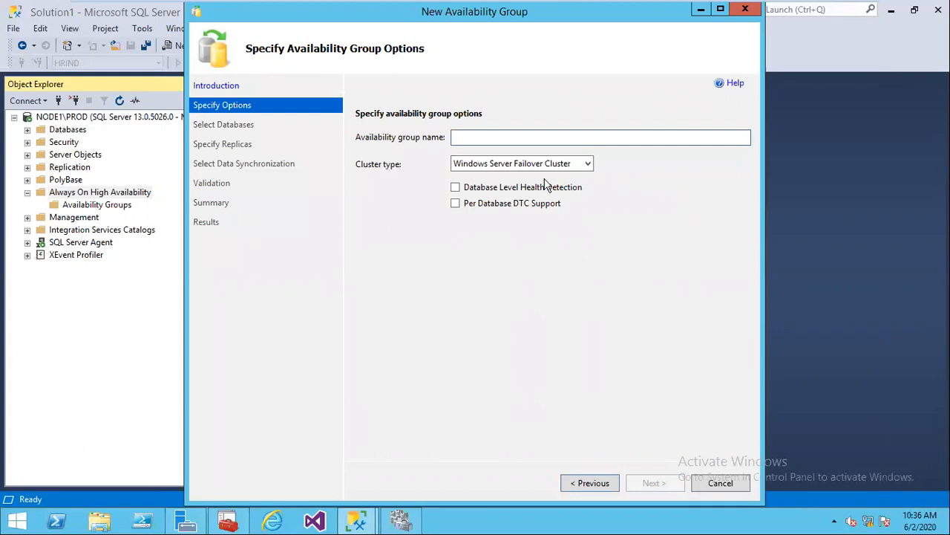
{"action": "type", "text": "H"}
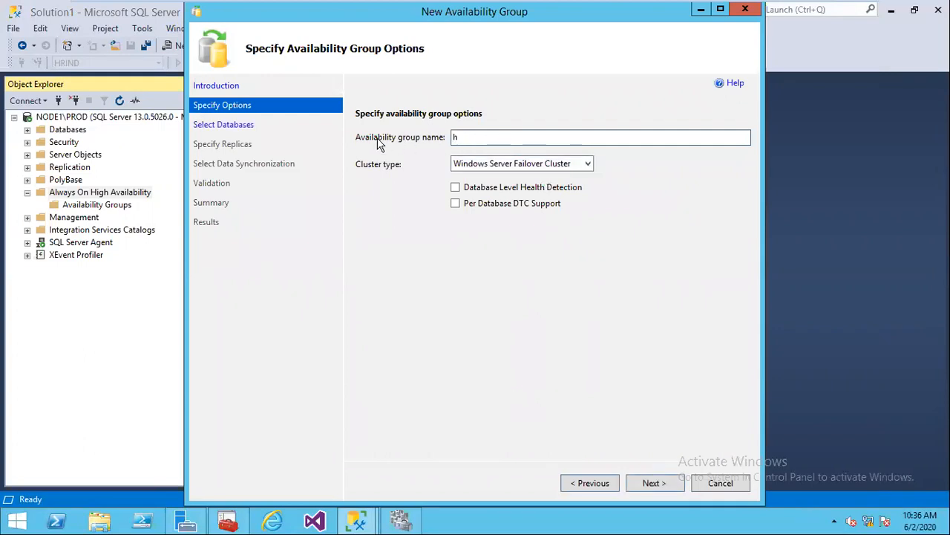
{"action": "type", "text": "RAPP"}
{"action": "key", "text": "Tab"}
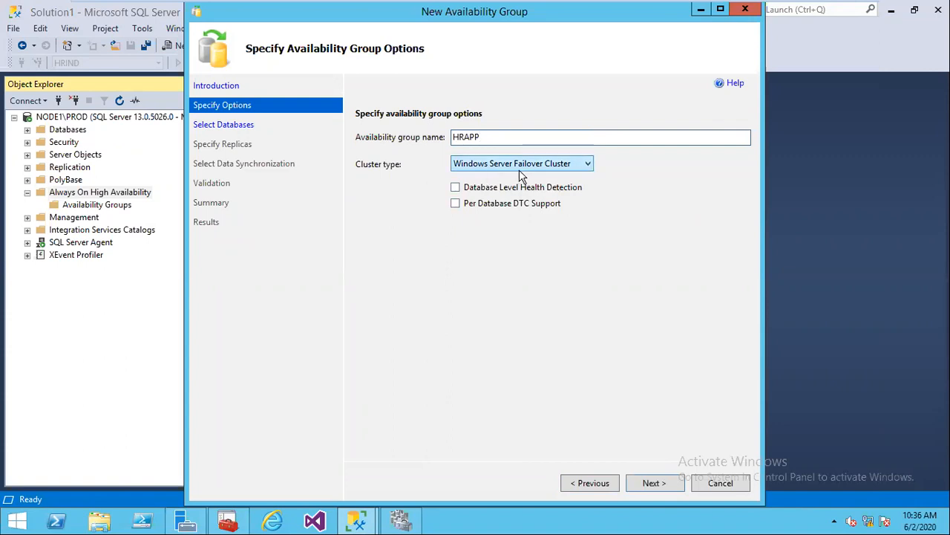
Step: Keep the cluster type as Windows Server Failover Cluster
{"action": "left_click", "coordinate": [586, 165]}
{"action": "left_click", "coordinate": [586, 165]}
{"action": "left_click", "coordinate": [587, 165]}
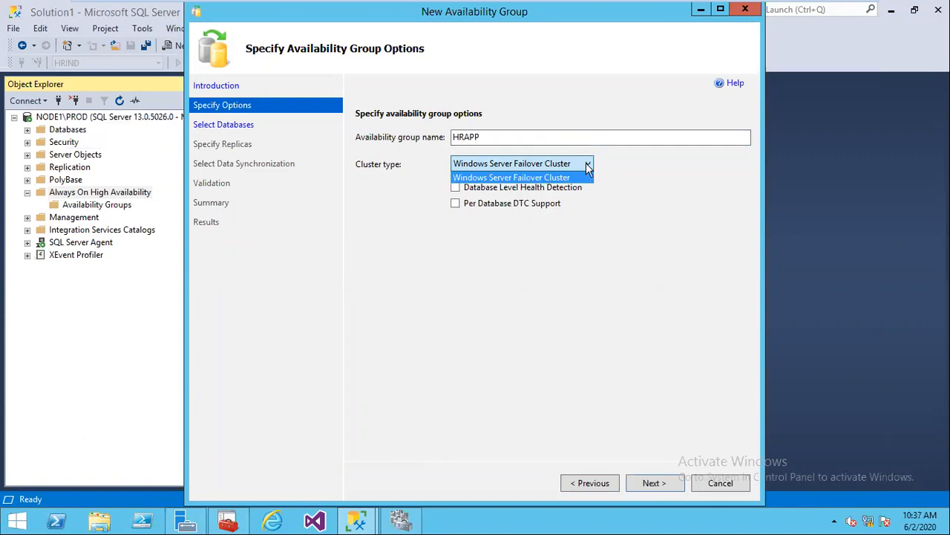
{"action": "left_click", "coordinate": [587, 165]}
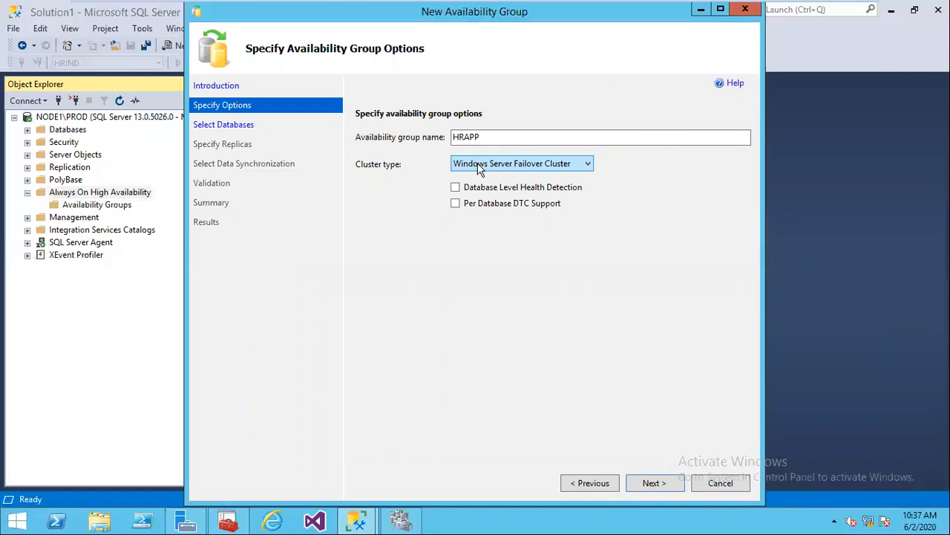
{"action": "left_click", "coordinate": [587, 166]}
{"action": "left_click", "coordinate": [588, 165]}
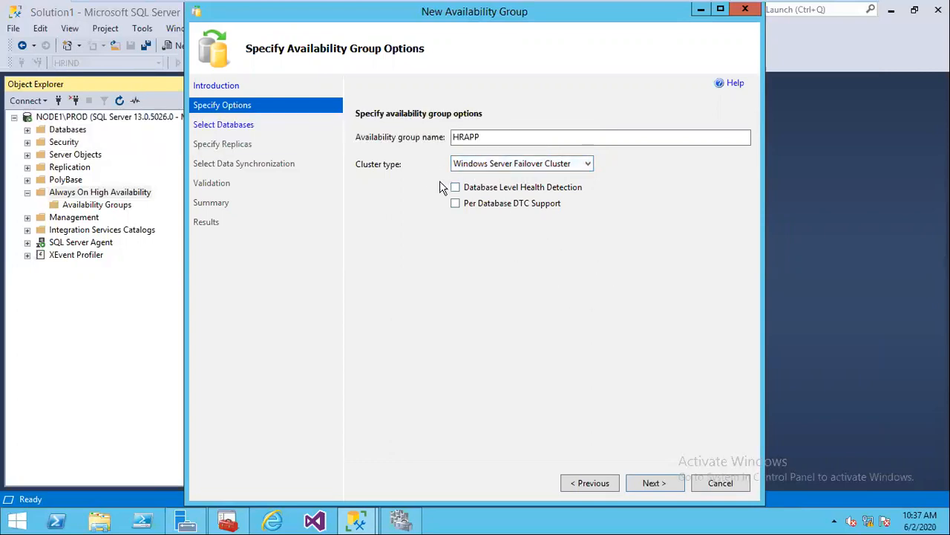
{"action": "mouse_move", "coordinate": [488, 171]}
Step: Enable Database Level Health Detection and tick HRIND on the Select Databases page
{"action": "left_click", "coordinate": [454, 186]}
{"action": "left_click", "coordinate": [463, 188]}
{"action": "left_click", "coordinate": [651, 486]}
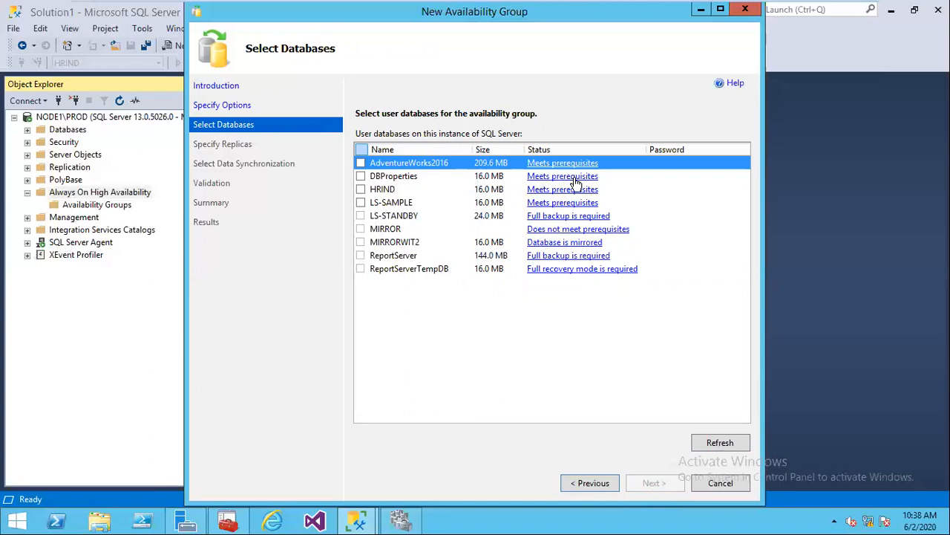
{"action": "left_click", "coordinate": [360, 189]}
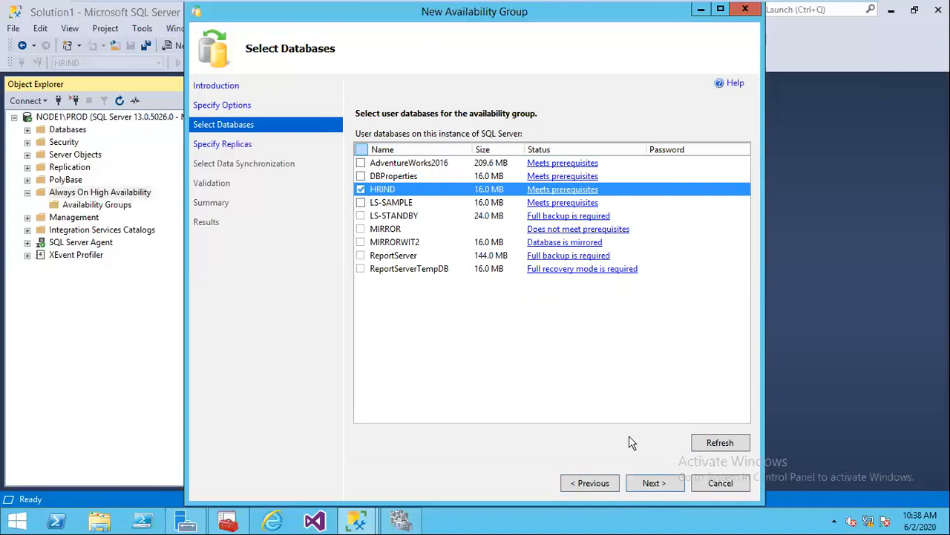
Step: On the maximized replicas page, add and connect NODE2\DR as a secondary replica
{"action": "left_click", "coordinate": [653, 483]}
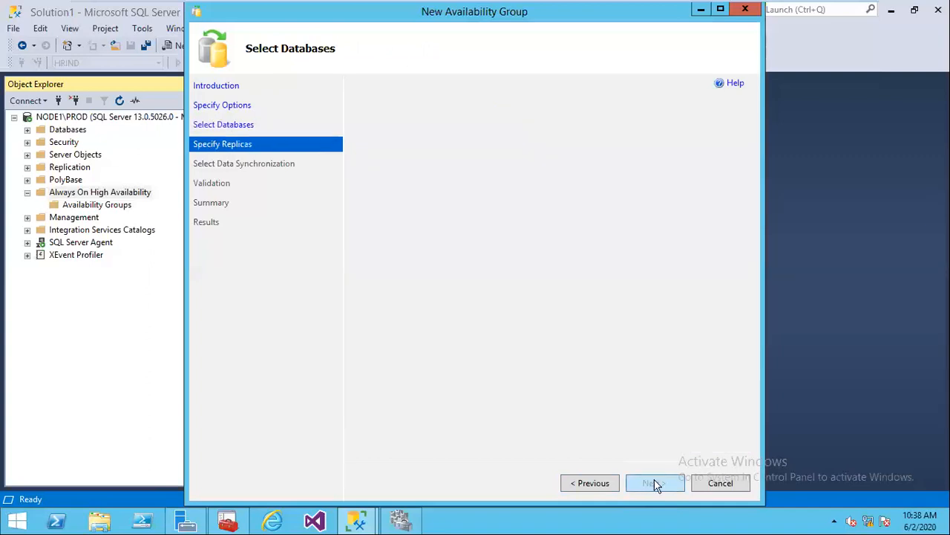
{"action": "left_click", "coordinate": [721, 10]}
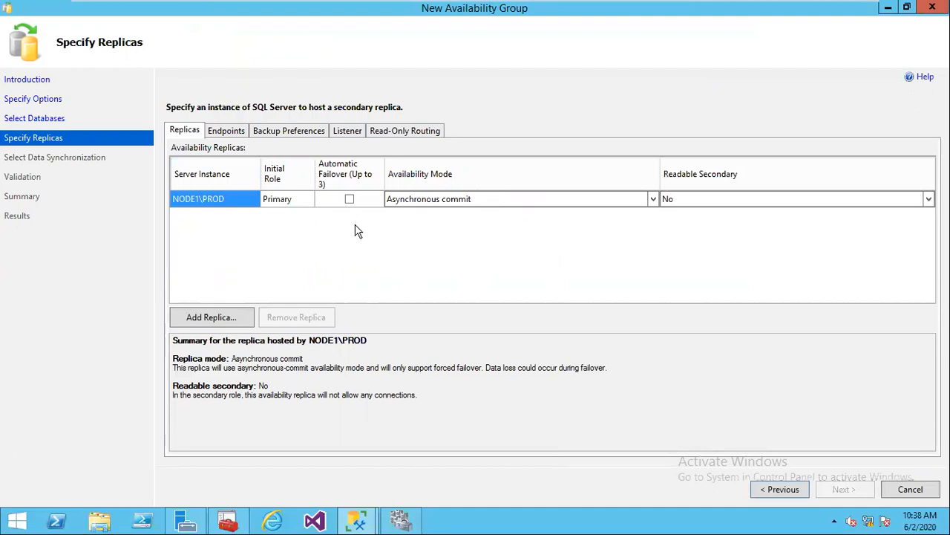
{"action": "left_click", "coordinate": [230, 324]}
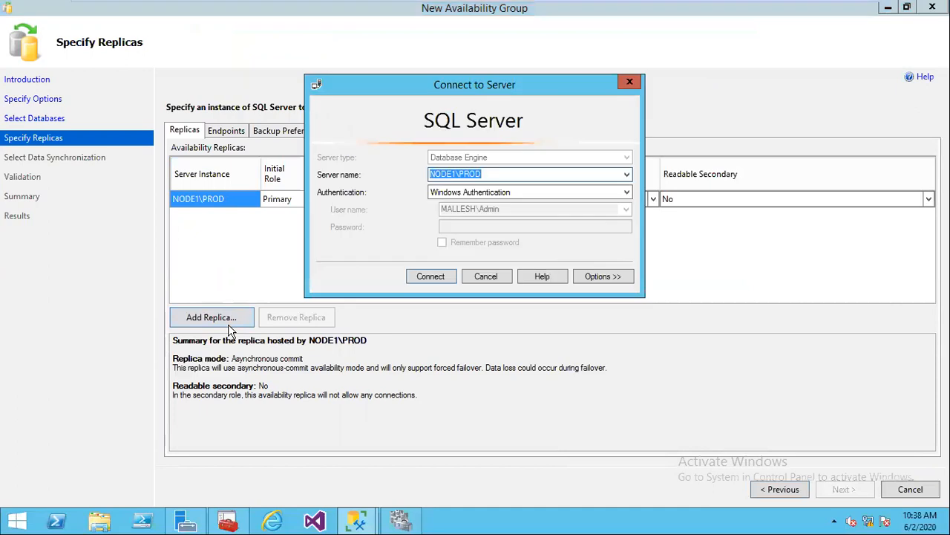
{"action": "left_click", "coordinate": [627, 175]}
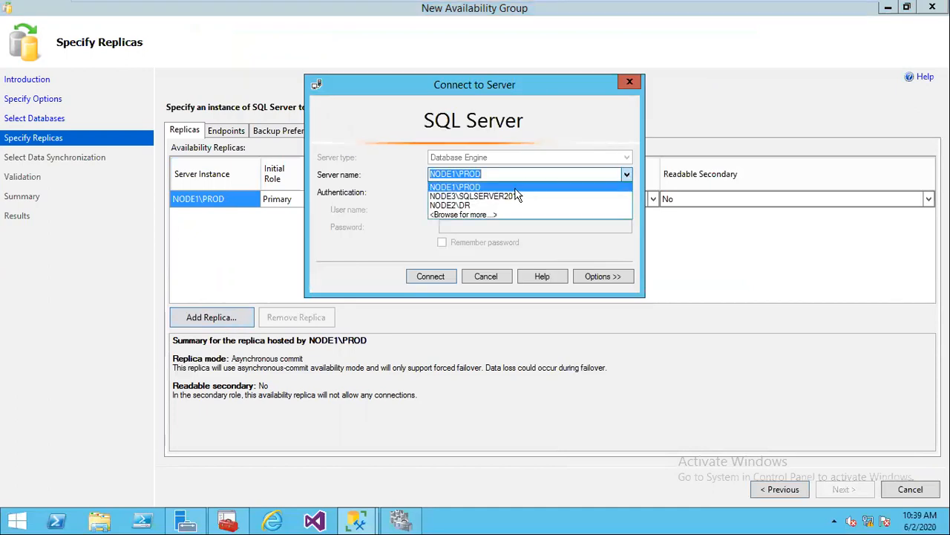
{"action": "left_click", "coordinate": [470, 206]}
{"action": "left_click", "coordinate": [433, 278]}
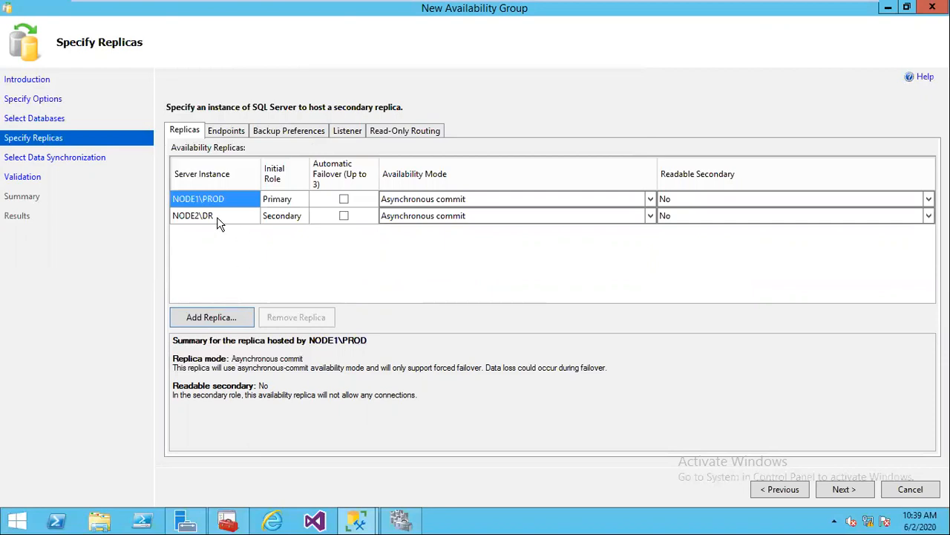
Step: Test the automatic failover boxes, then set both replicas to asynchronous commit
{"action": "left_click", "coordinate": [343, 199]}
{"action": "left_click", "coordinate": [344, 216]}
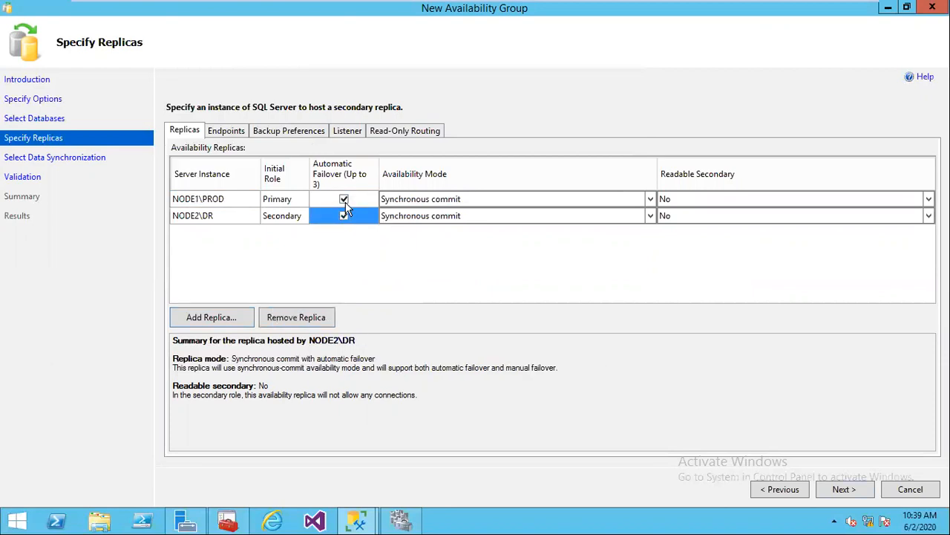
{"action": "left_click", "coordinate": [344, 199]}
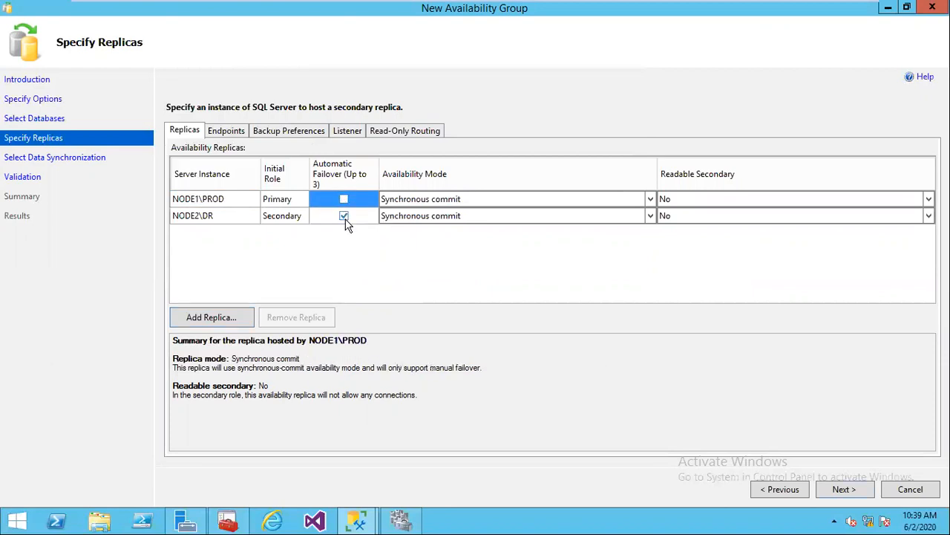
{"action": "left_click", "coordinate": [344, 216]}
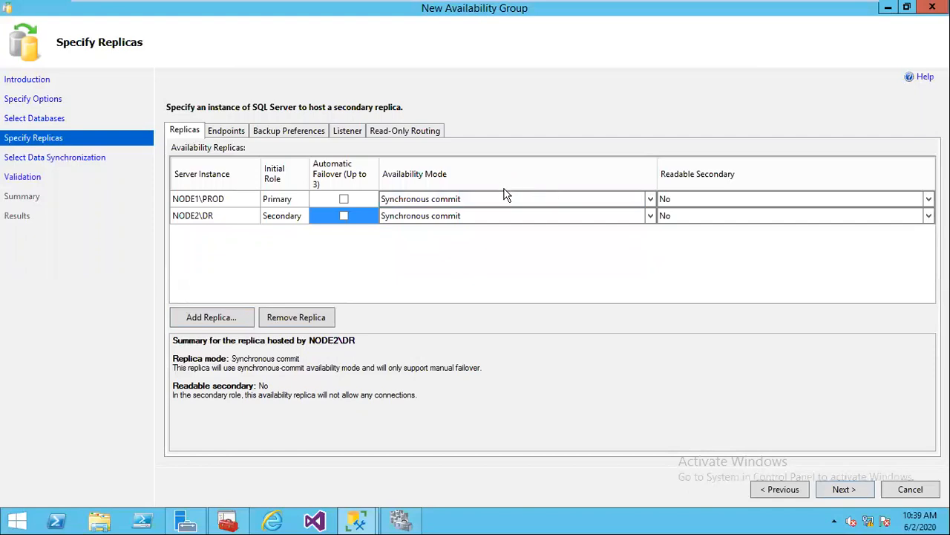
{"action": "left_click", "coordinate": [650, 199]}
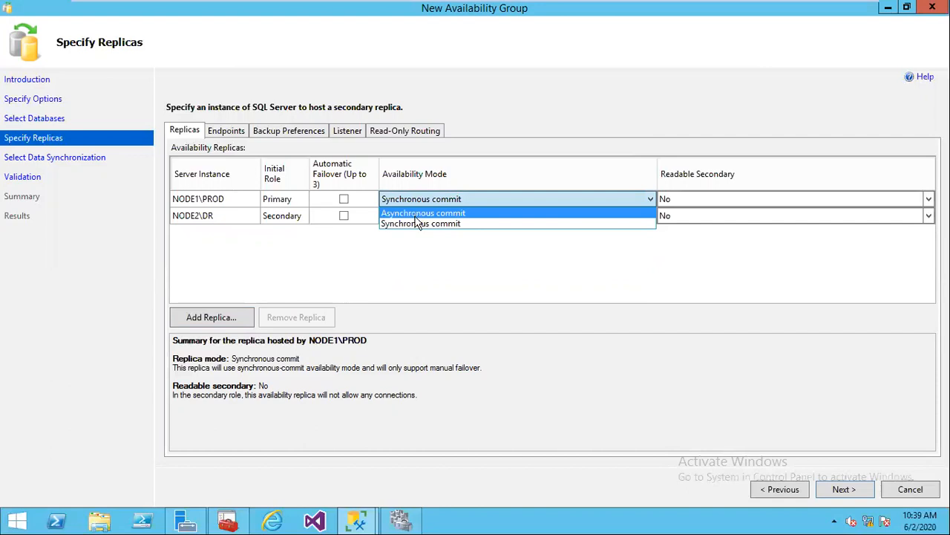
{"action": "left_click", "coordinate": [418, 213]}
{"action": "left_click", "coordinate": [650, 215]}
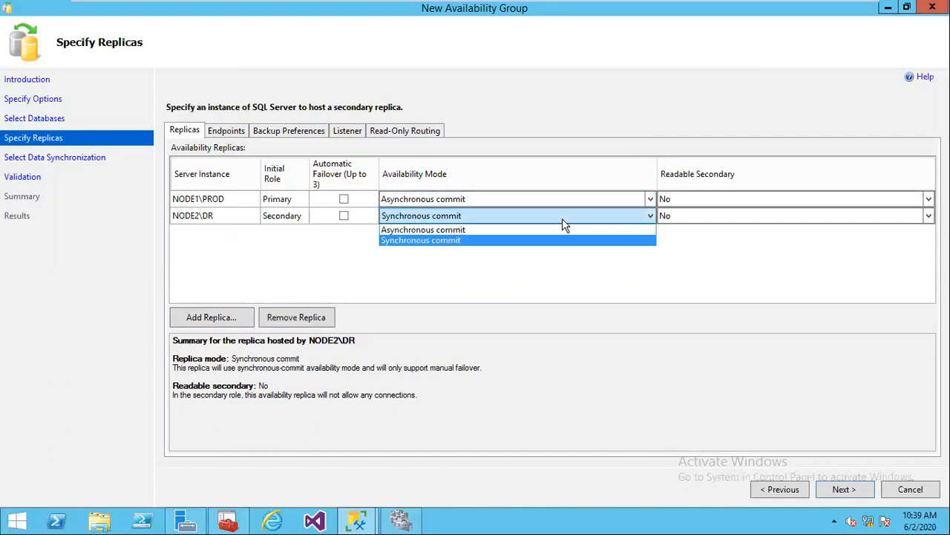
{"action": "left_click", "coordinate": [457, 231]}
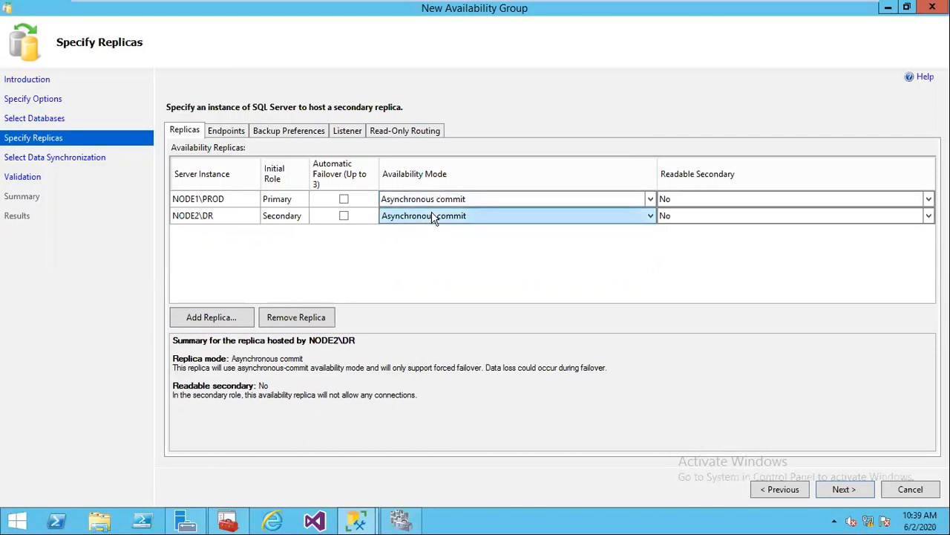
Step: Enable automatic failover on NODE1\PROD and NODE2\DR, making both synchronous commit
{"action": "left_click", "coordinate": [346, 200]}
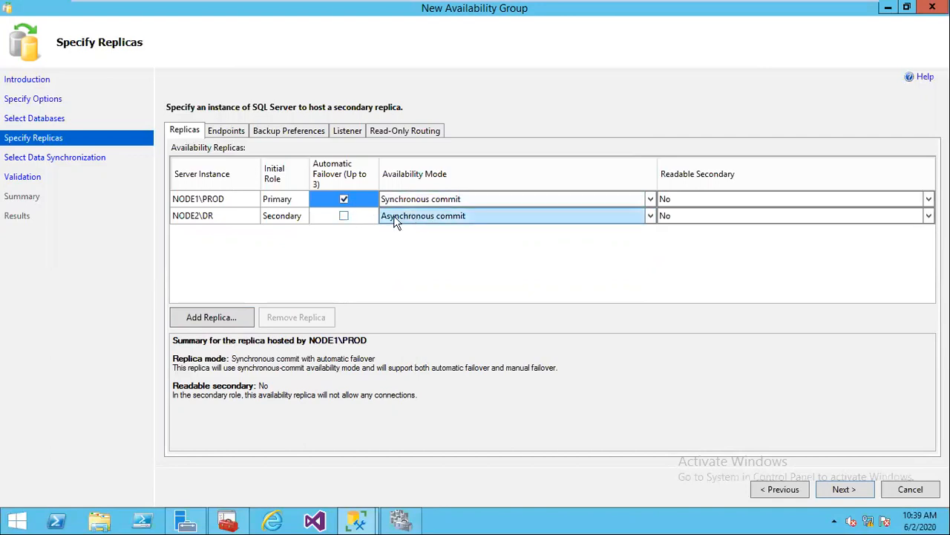
{"action": "left_click", "coordinate": [345, 201]}
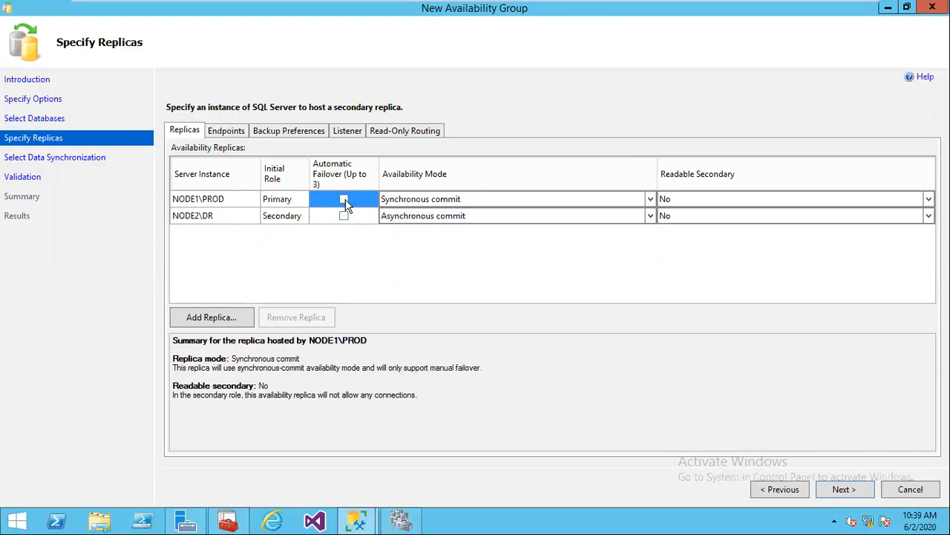
{"action": "left_click", "coordinate": [345, 200]}
{"action": "left_click", "coordinate": [345, 216]}
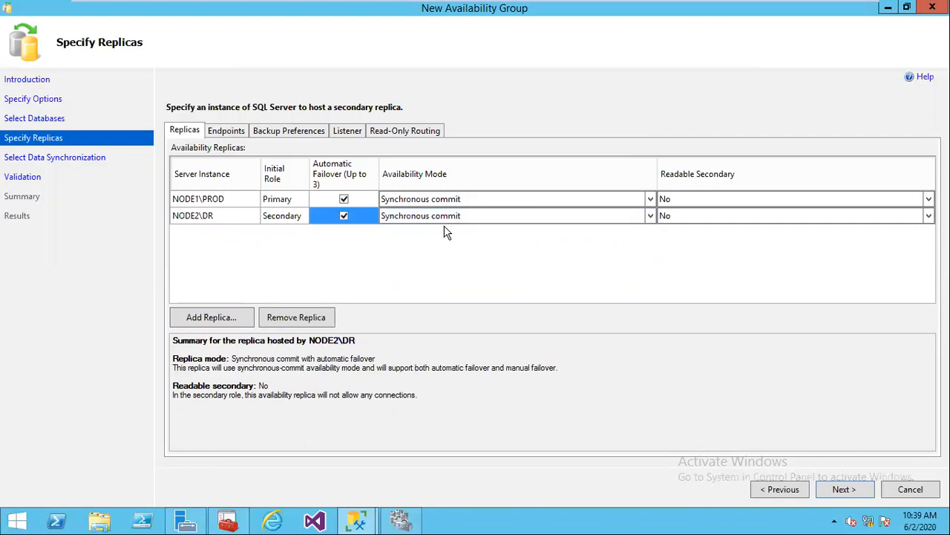
{"action": "left_click", "coordinate": [344, 199]}
{"action": "left_click", "coordinate": [344, 215]}
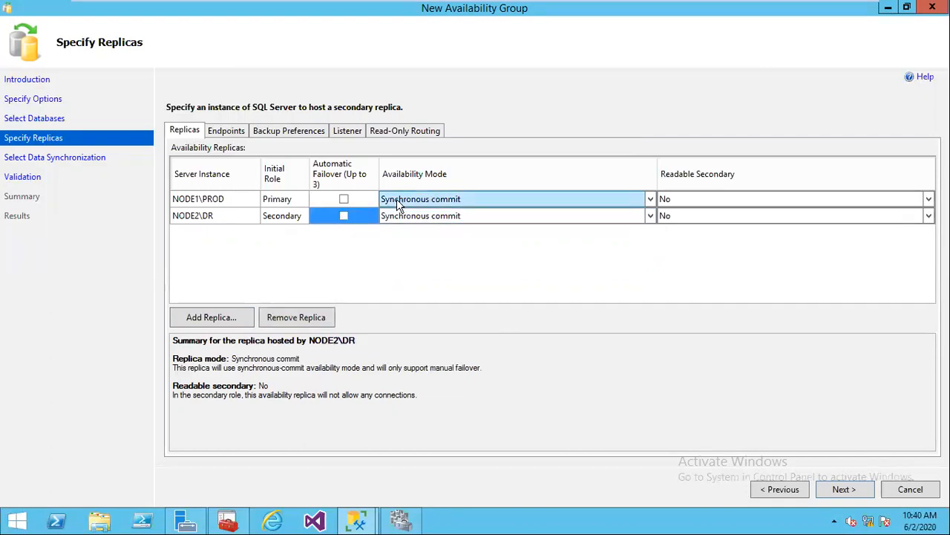
{"action": "left_click", "coordinate": [344, 199]}
{"action": "left_click", "coordinate": [344, 215]}
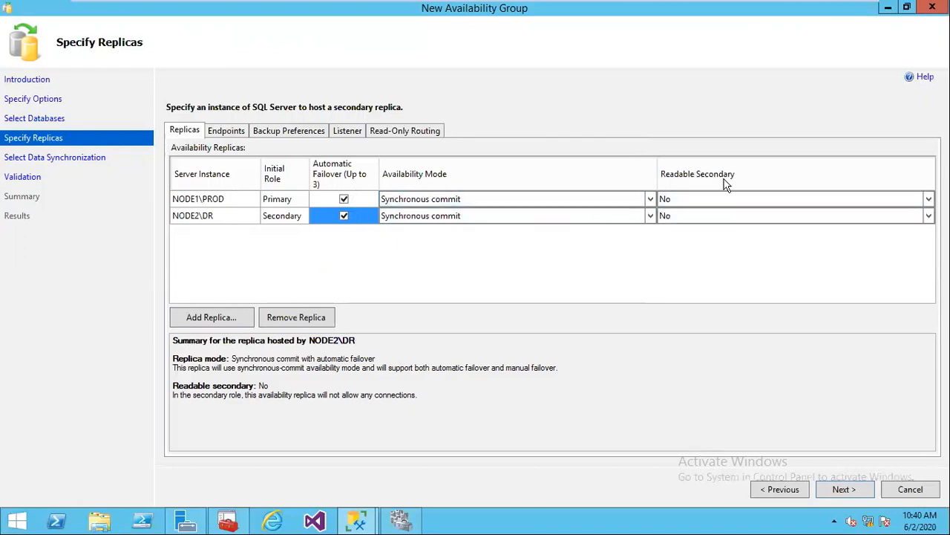
Step: Set Readable Secondary to Yes for NODE1\PROD and NODE2\DR
{"action": "left_click", "coordinate": [929, 200]}
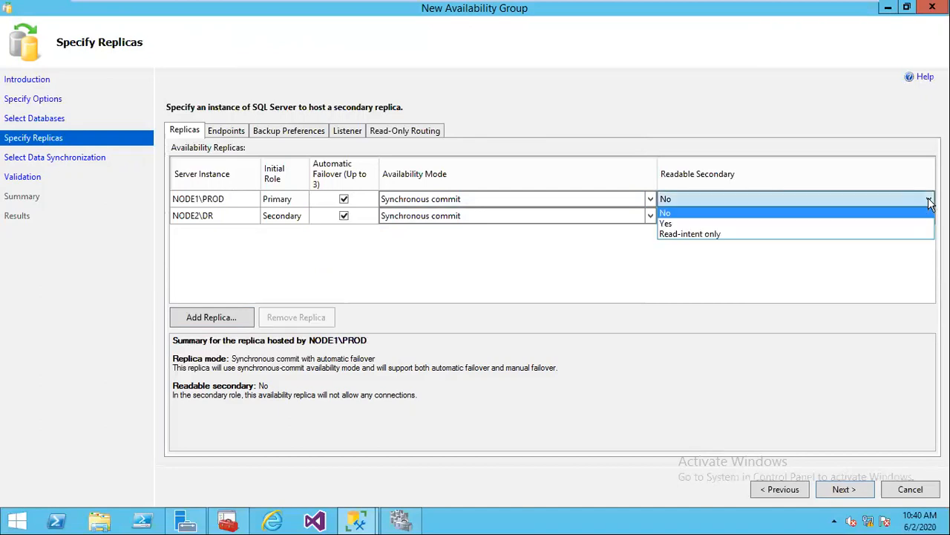
{"action": "left_click", "coordinate": [668, 225]}
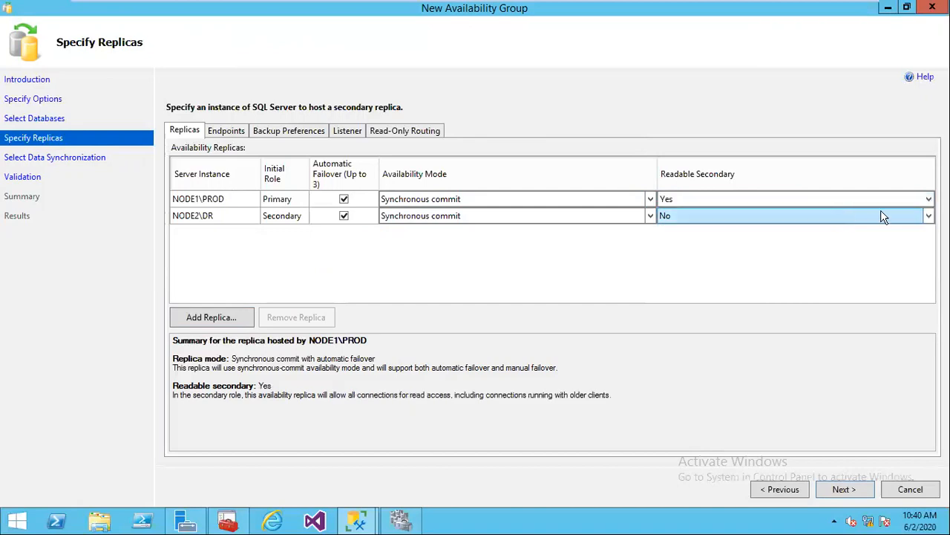
{"action": "left_click", "coordinate": [929, 216]}
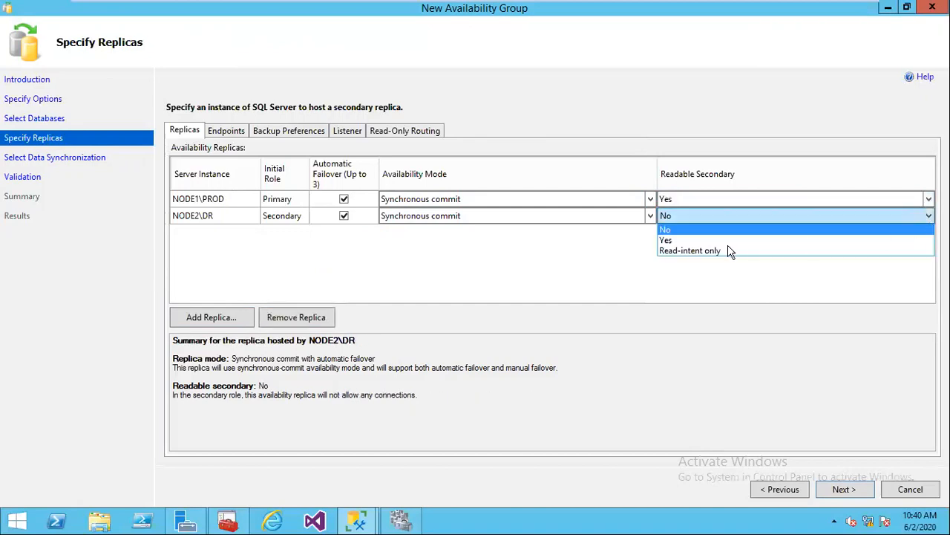
{"action": "left_click", "coordinate": [670, 242]}
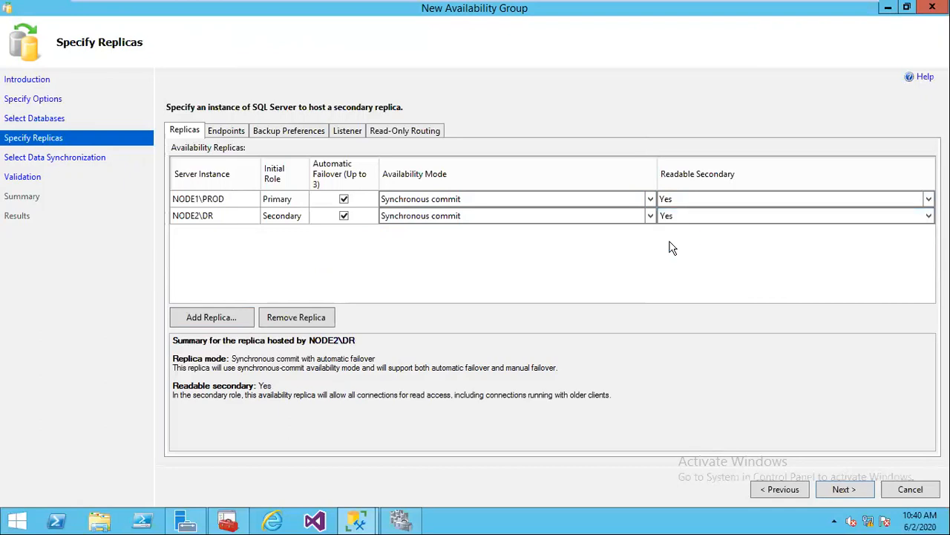
{"action": "left_click", "coordinate": [929, 199]}
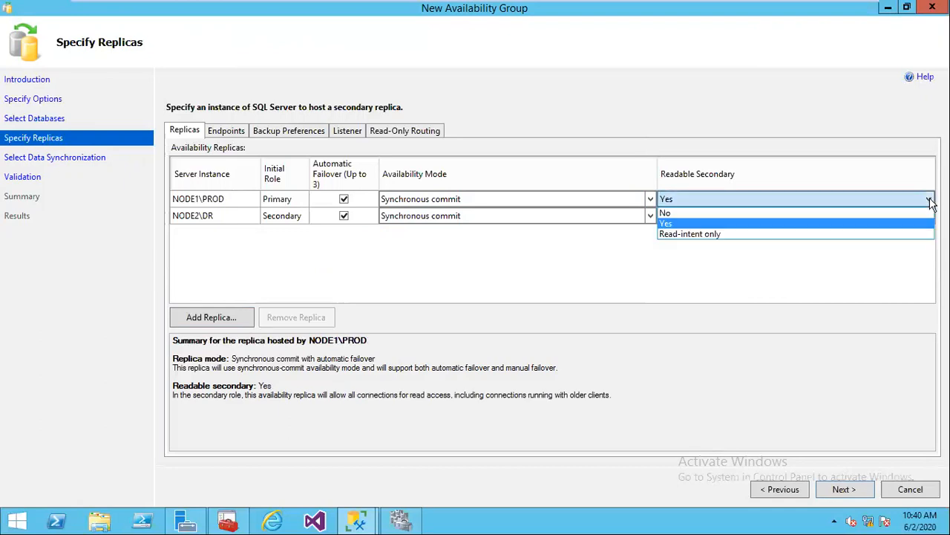
{"action": "left_click", "coordinate": [679, 266]}
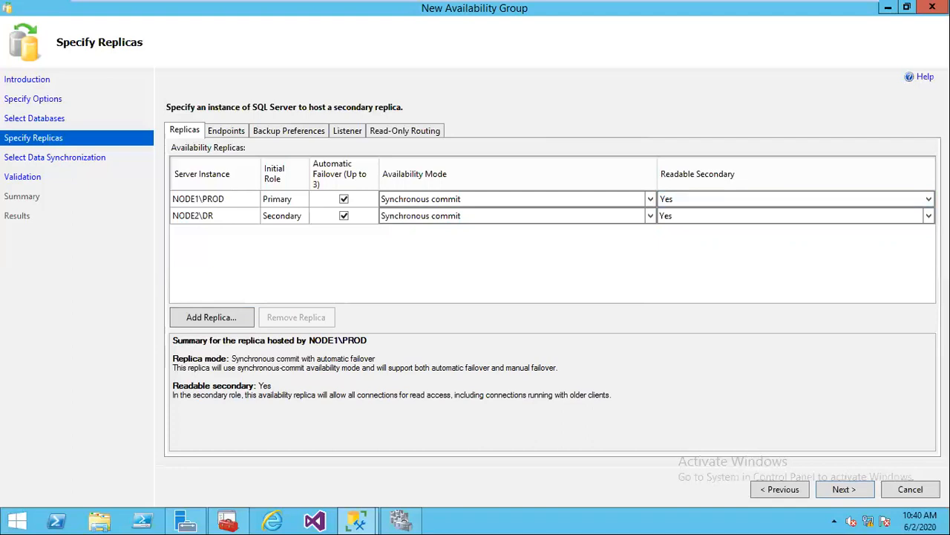
Step: Try Read-intent only on NODE1\PROD, then return it to Yes
{"action": "left_click", "coordinate": [718, 199]}
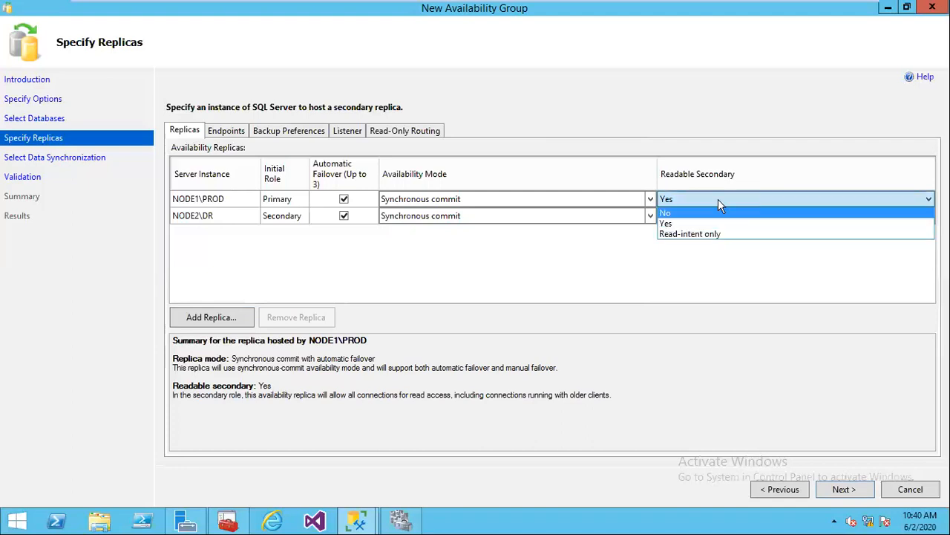
{"action": "left_click", "coordinate": [684, 233]}
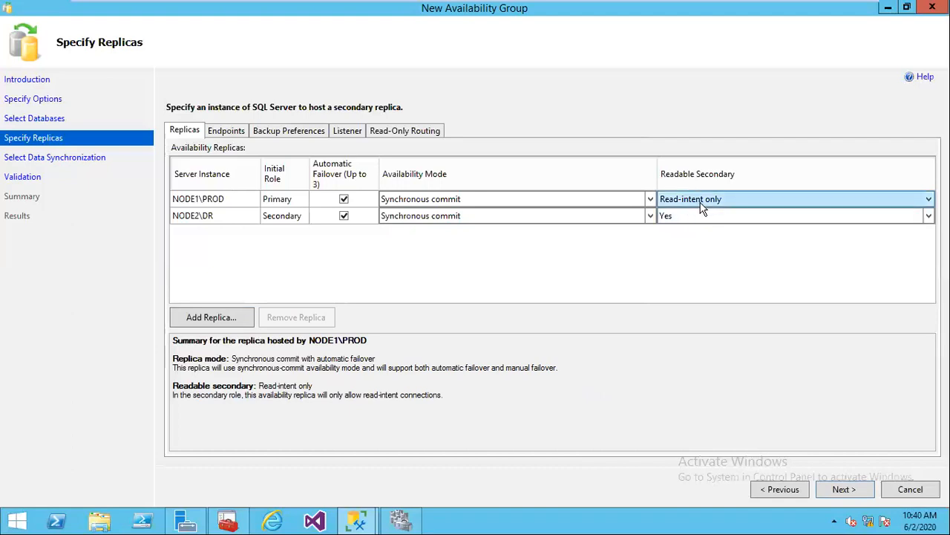
{"action": "left_click", "coordinate": [792, 201]}
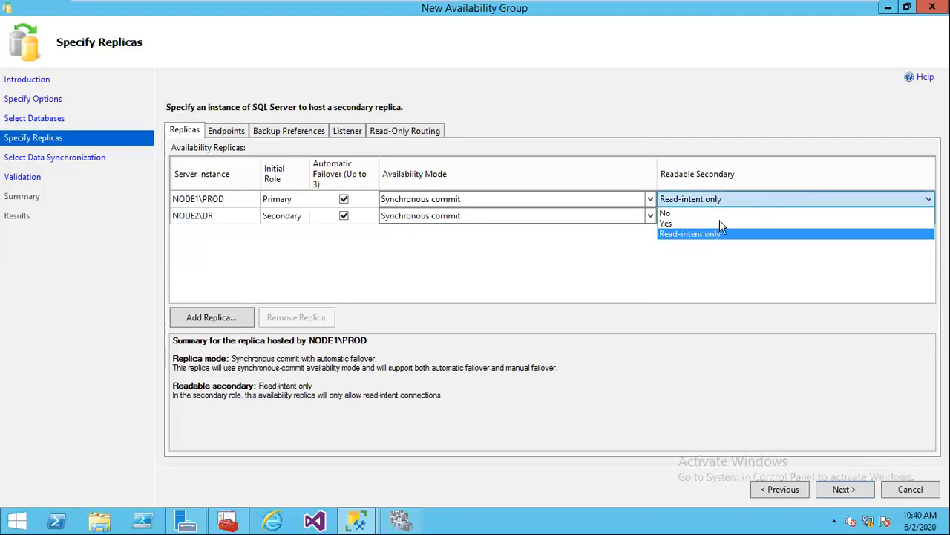
{"action": "left_click", "coordinate": [670, 223]}
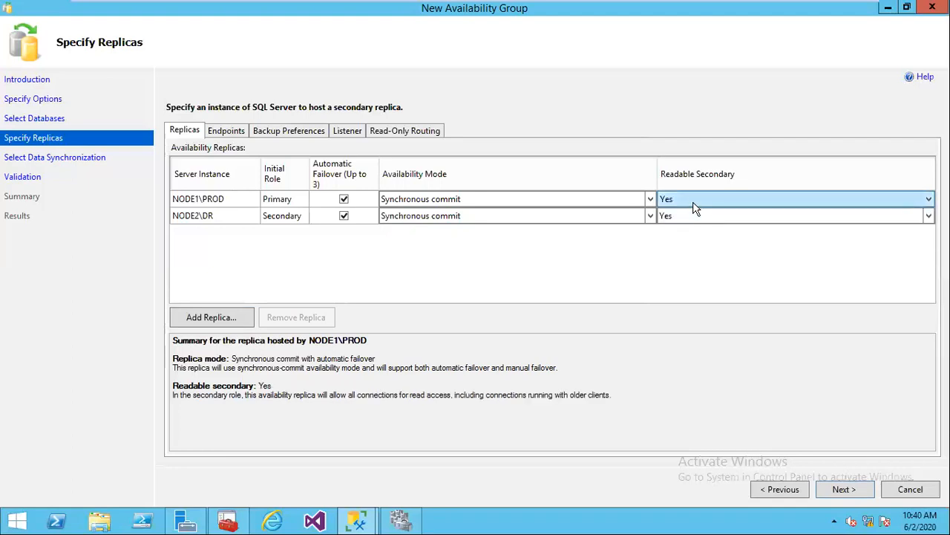
{"action": "left_click", "coordinate": [693, 206]}
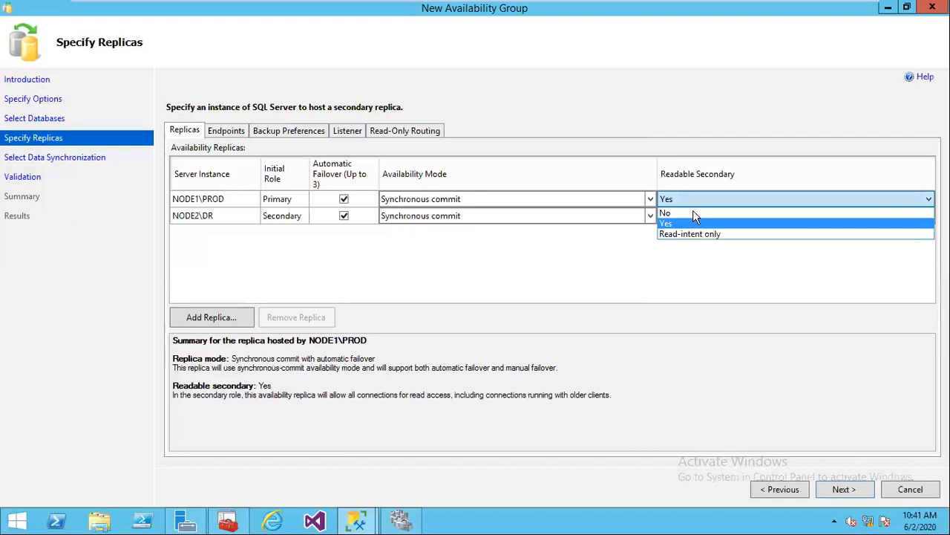
{"action": "left_click", "coordinate": [707, 294]}
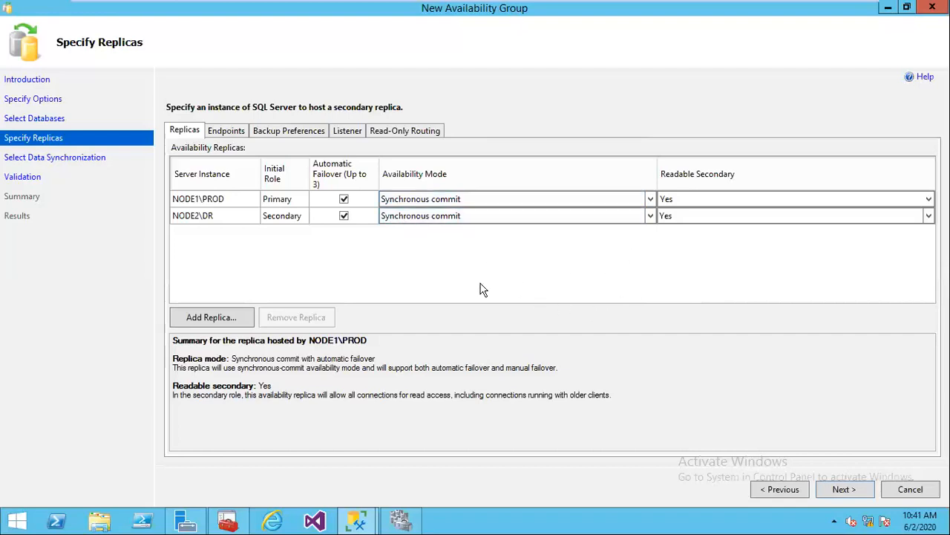
Step: Review both replicas' endpoint URLs on port 5022, then show the backup preferences
{"action": "left_click", "coordinate": [227, 132]}
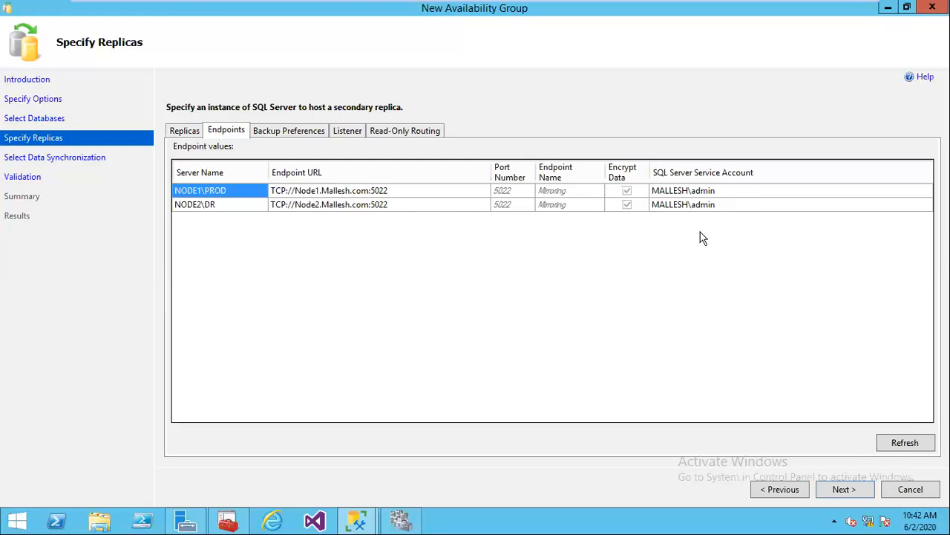
{"action": "left_click", "coordinate": [288, 131]}
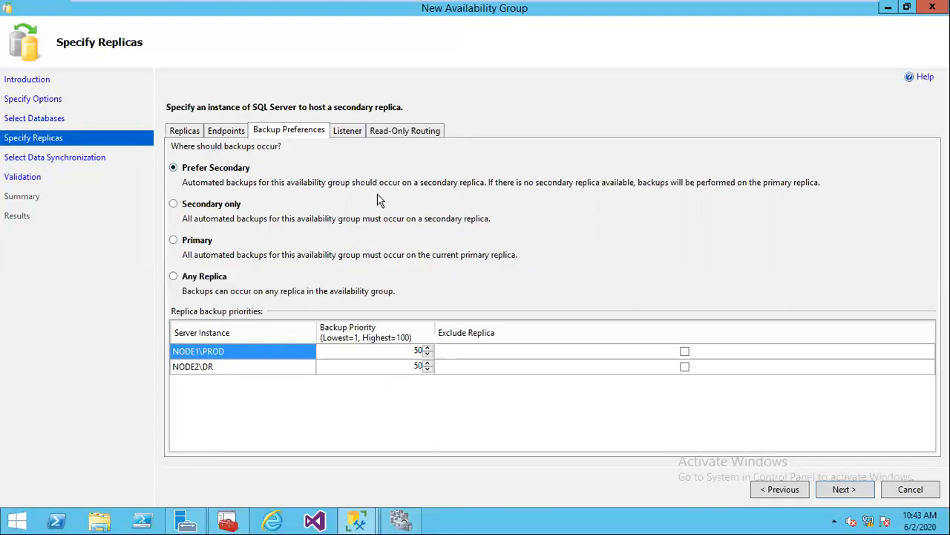
Step: Set the backup preference to Any Replica
{"action": "left_click", "coordinate": [228, 210]}
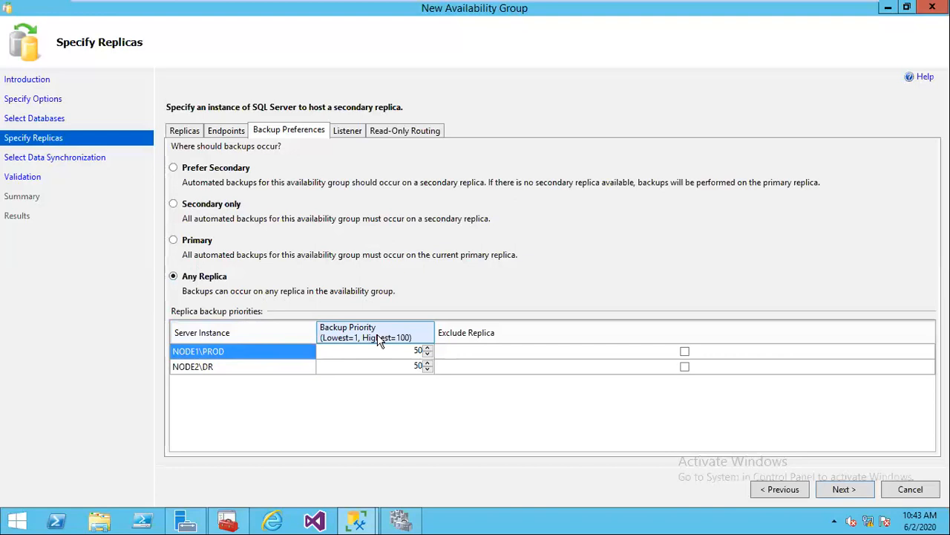
Step: Set backups back to Prefer Secondary and show the Listener options, creating no listener now
{"action": "left_click", "coordinate": [218, 175]}
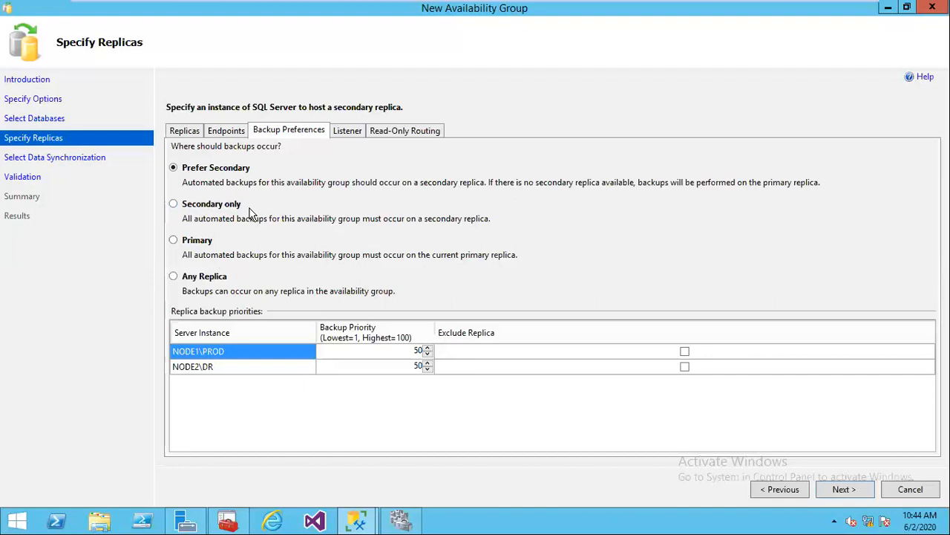
{"action": "left_click", "coordinate": [349, 134]}
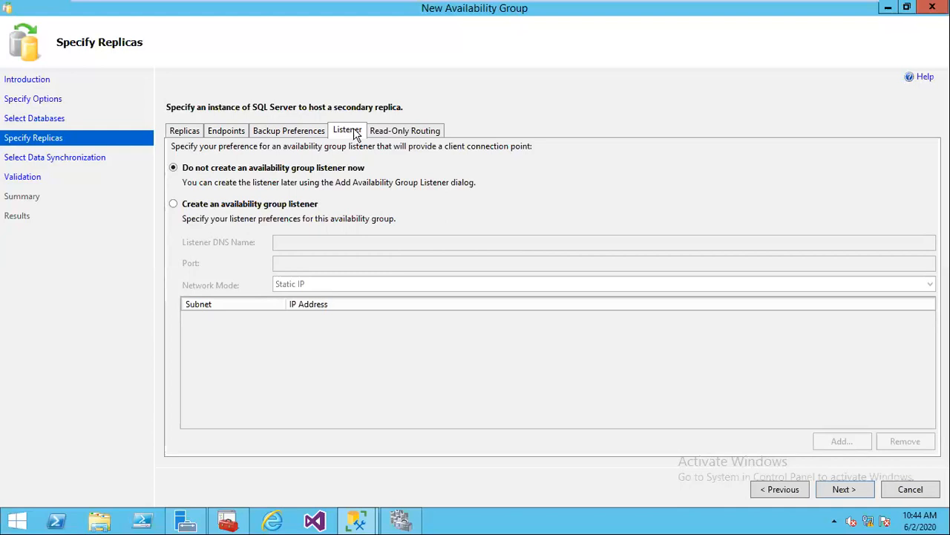
Step: Review the empty Read-Only Routing settings, then return to the Endpoints list on port 5022
{"action": "left_click", "coordinate": [381, 134]}
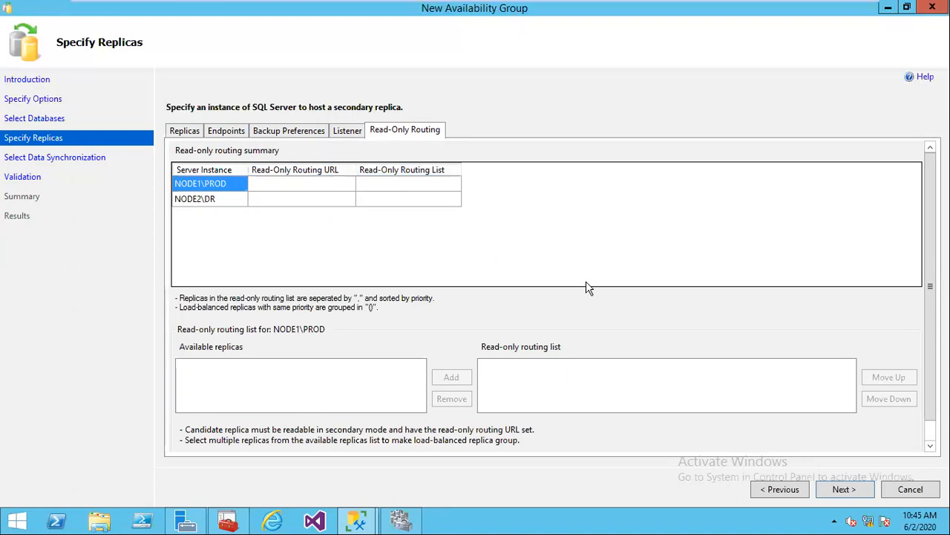
{"action": "left_click", "coordinate": [220, 131]}
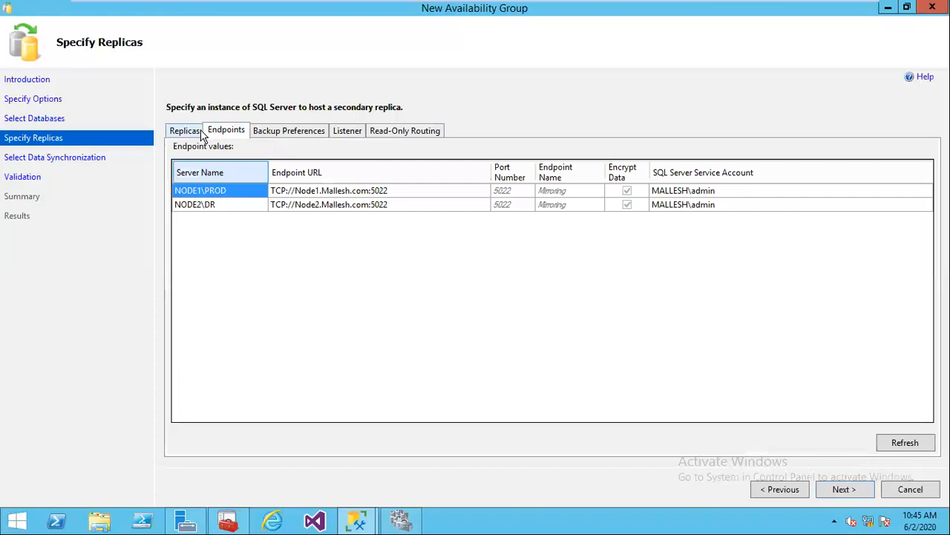
Step: Confirm the NODE1\PROD primary and NODE2\DR readable secondary replicas and continue
{"action": "left_click", "coordinate": [197, 131]}
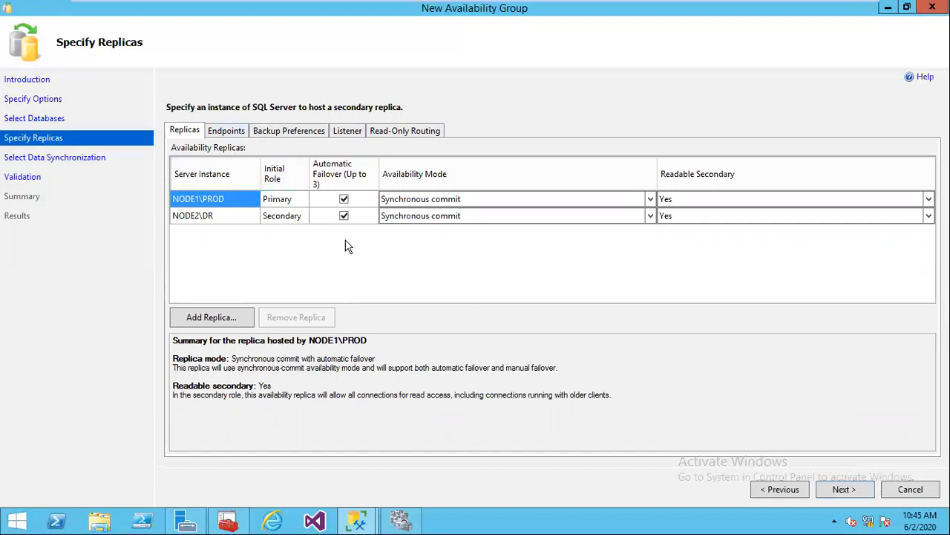
{"action": "left_click", "coordinate": [844, 489]}
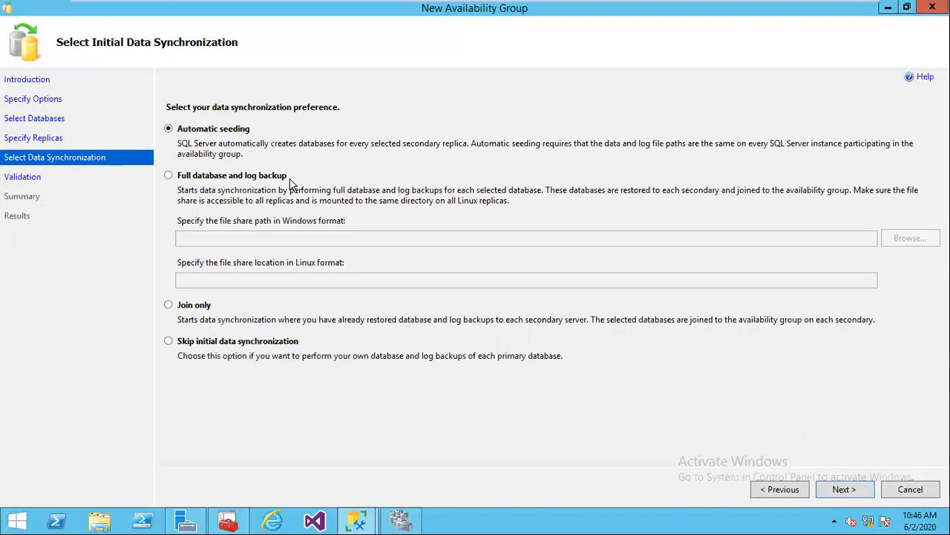
Step: Try the full backup, join-only and skip options, then choose Automatic seeding
{"action": "left_click", "coordinate": [217, 178]}
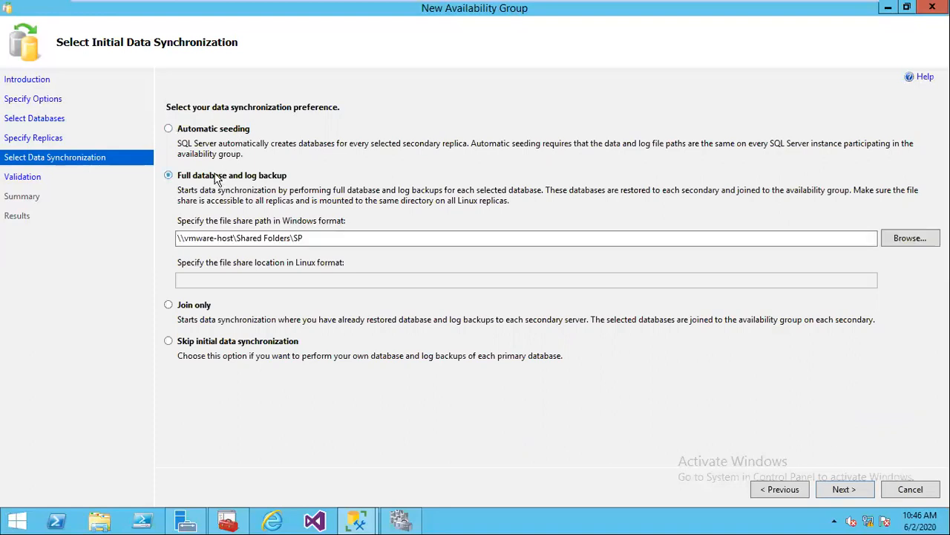
{"action": "left_click", "coordinate": [169, 306]}
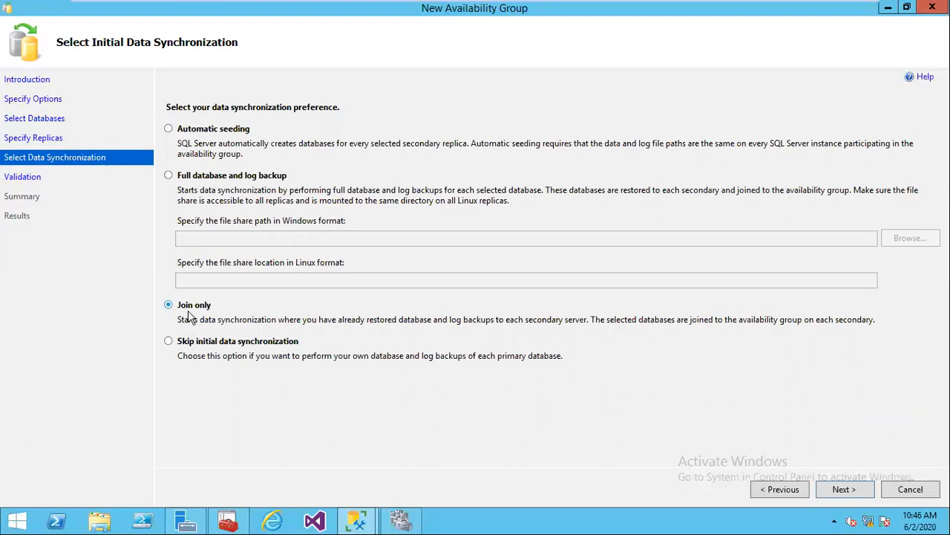
{"action": "left_click", "coordinate": [185, 180]}
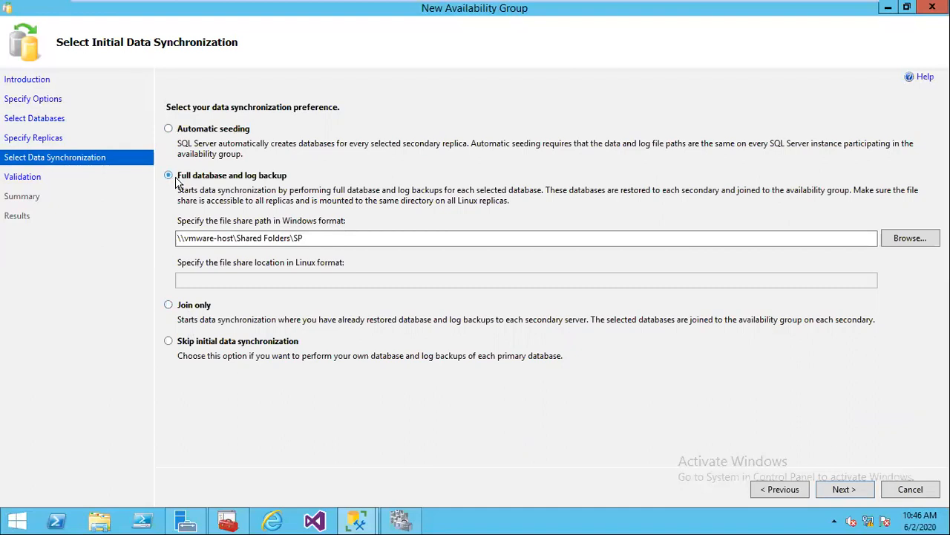
{"action": "left_click_drag", "start_coordinate": [333, 244], "coordinate": [156, 237]}
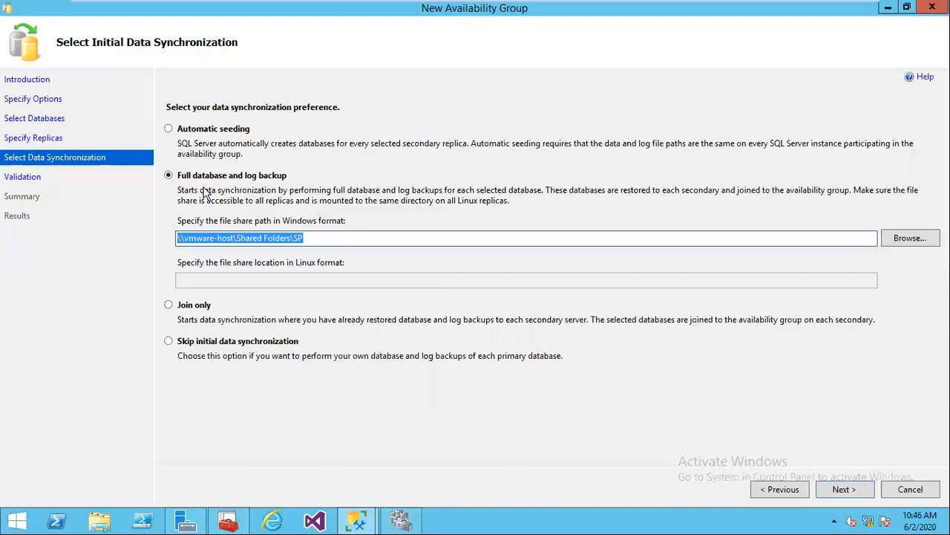
{"action": "left_click", "coordinate": [186, 344]}
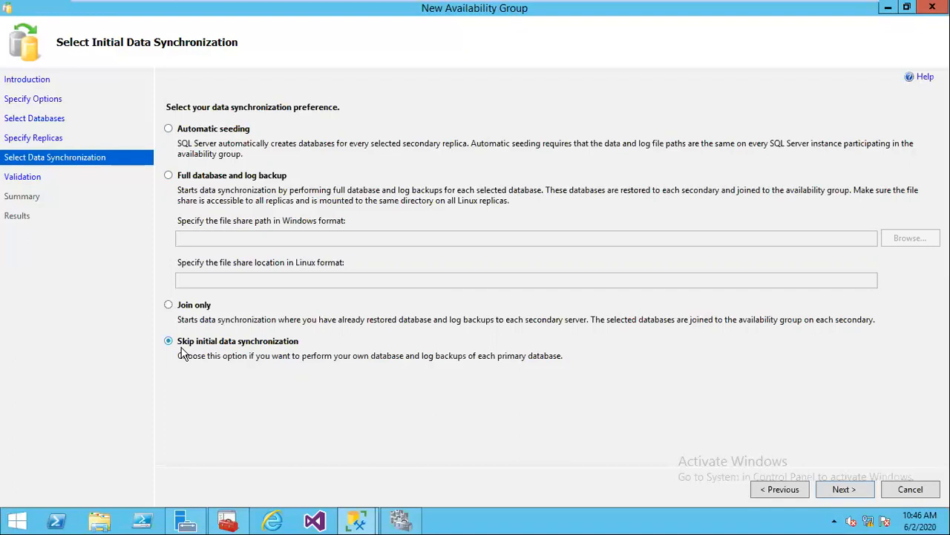
{"action": "left_click", "coordinate": [186, 133]}
Step: Run validation and read the listener warning saying no listener is configured
{"action": "left_click", "coordinate": [843, 489]}
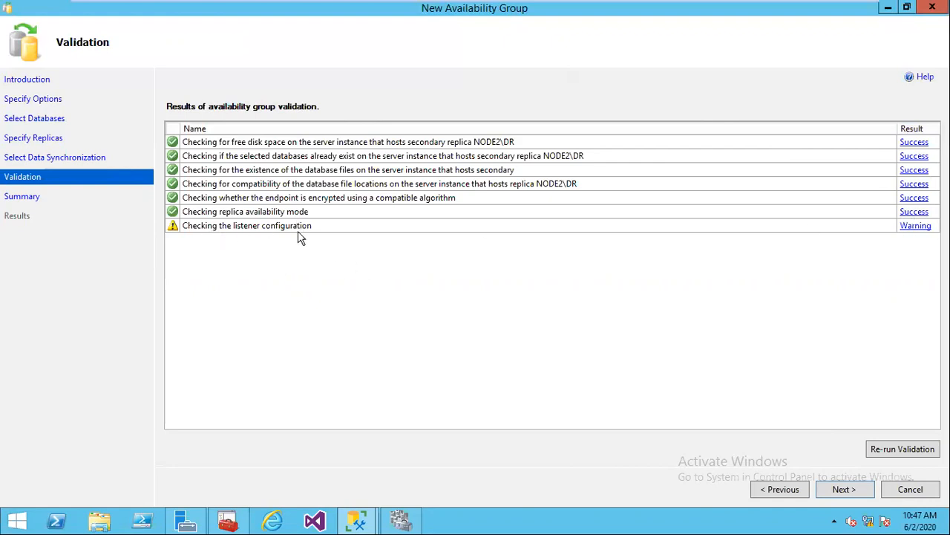
{"action": "left_click", "coordinate": [907, 227]}
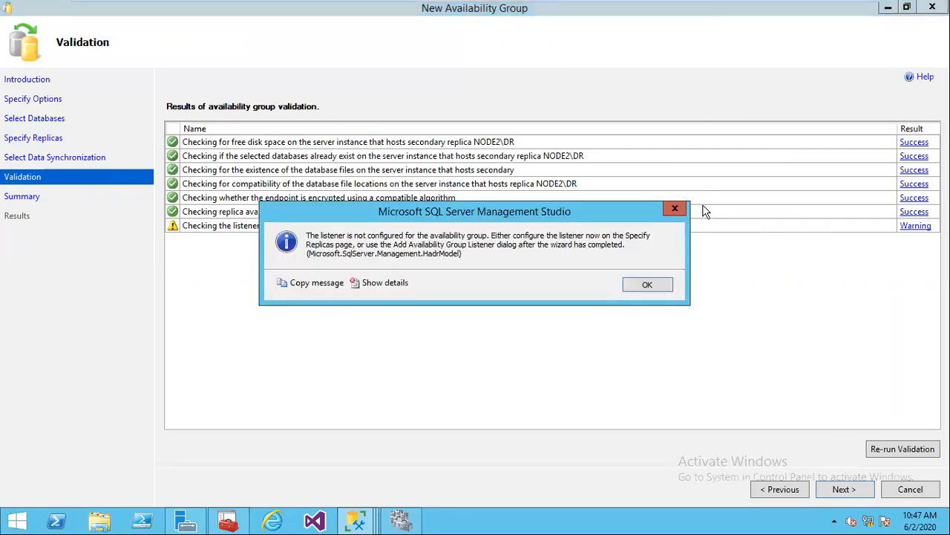
{"action": "left_click", "coordinate": [675, 209]}
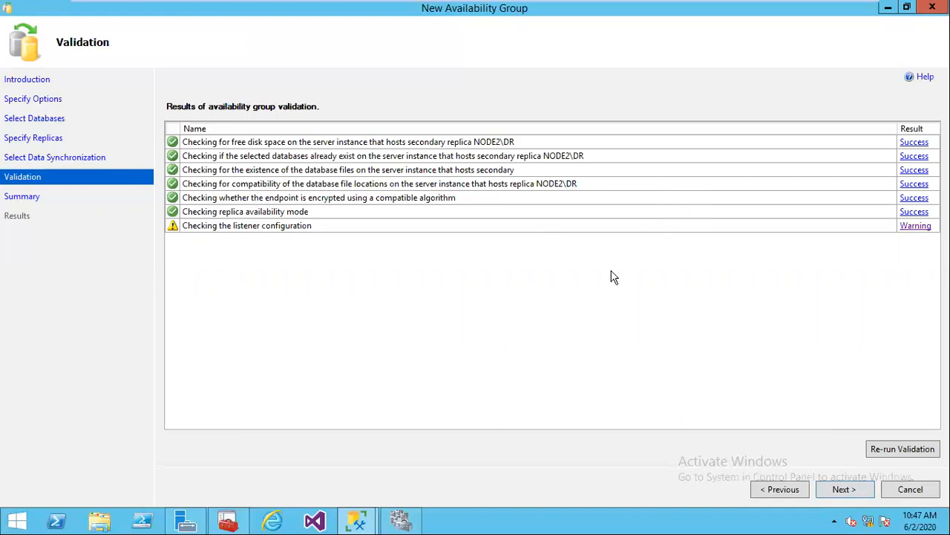
Step: Finish the wizard, view the detailed progress, and close the results once HRAPP is created
{"action": "left_click", "coordinate": [844, 490]}
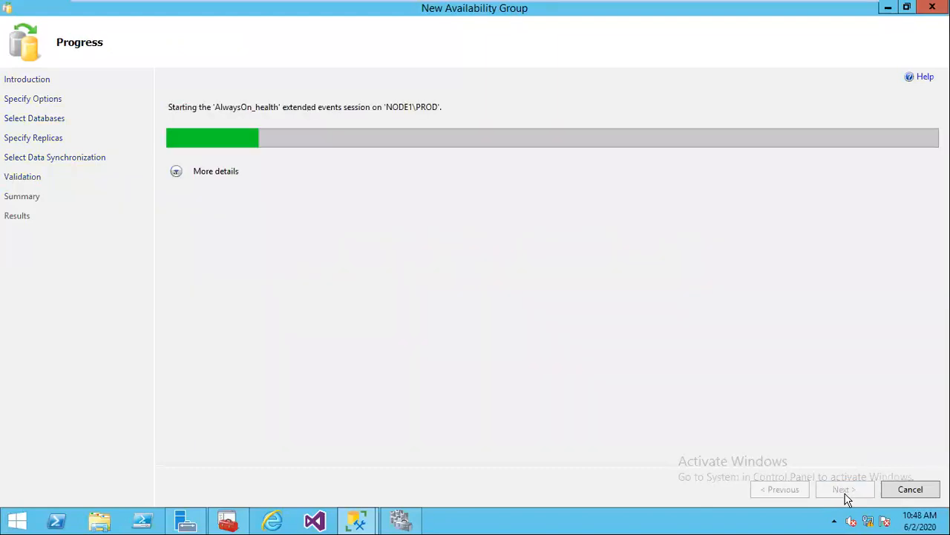
{"action": "left_click", "coordinate": [178, 173]}
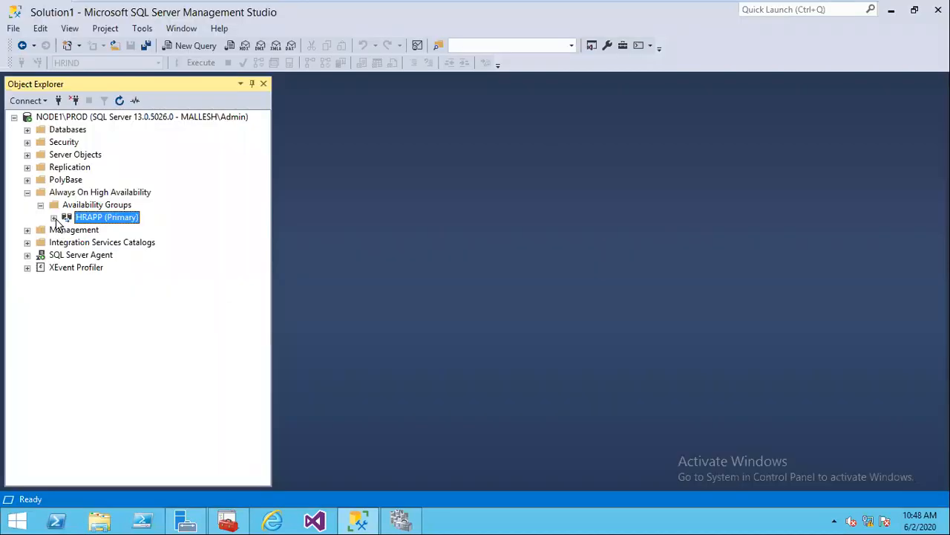
{"action": "left_click", "coordinate": [68, 229]}
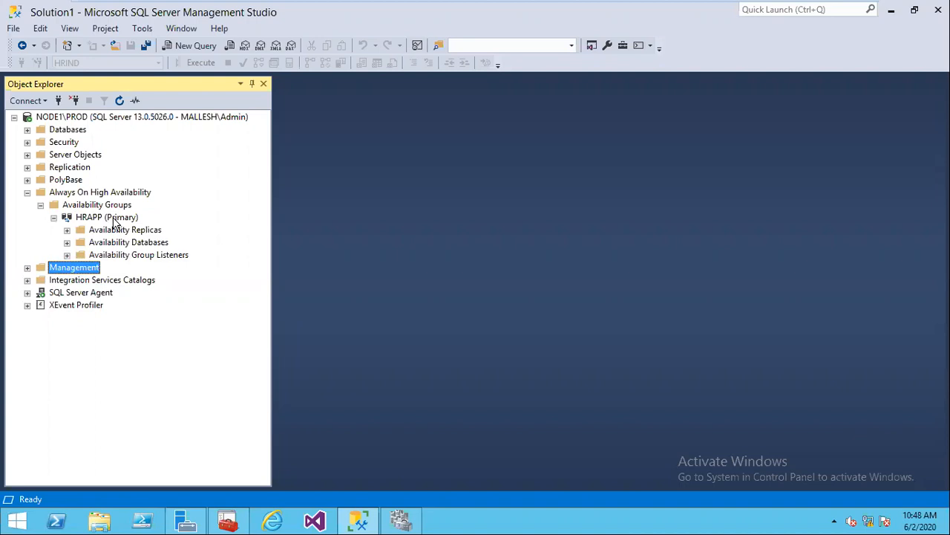
{"action": "left_click", "coordinate": [68, 254]}
{"action": "mouse_move", "coordinate": [726, 7]}
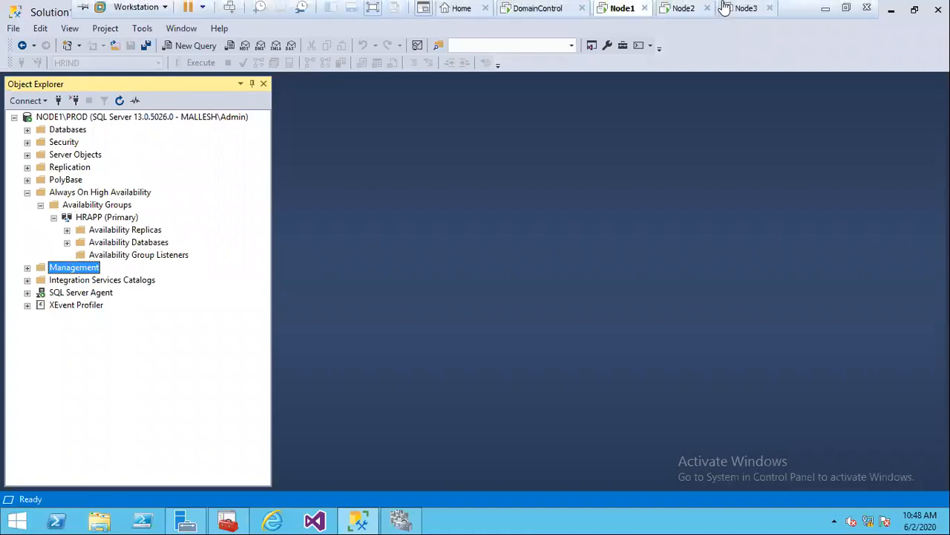
{"action": "left_click", "coordinate": [825, 15]}
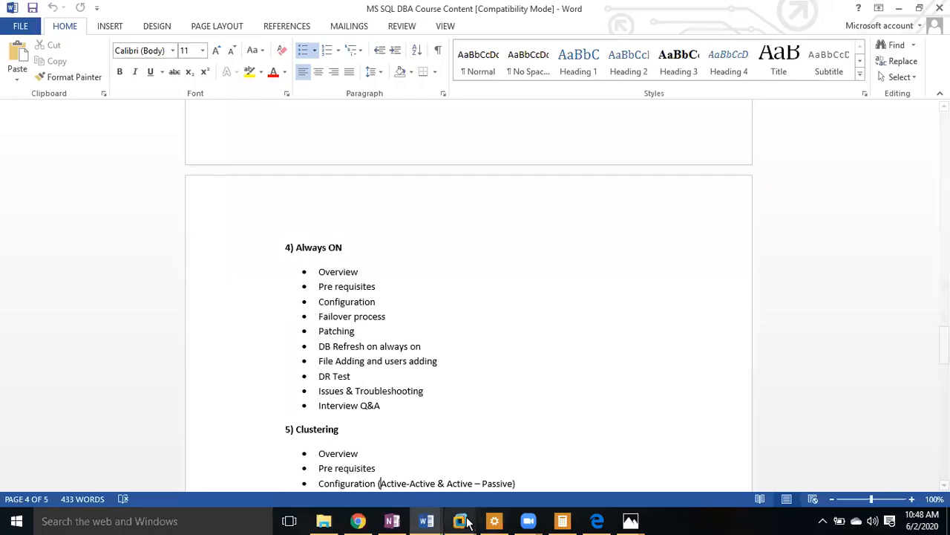
{"action": "mouse_move", "coordinate": [466, 522]}
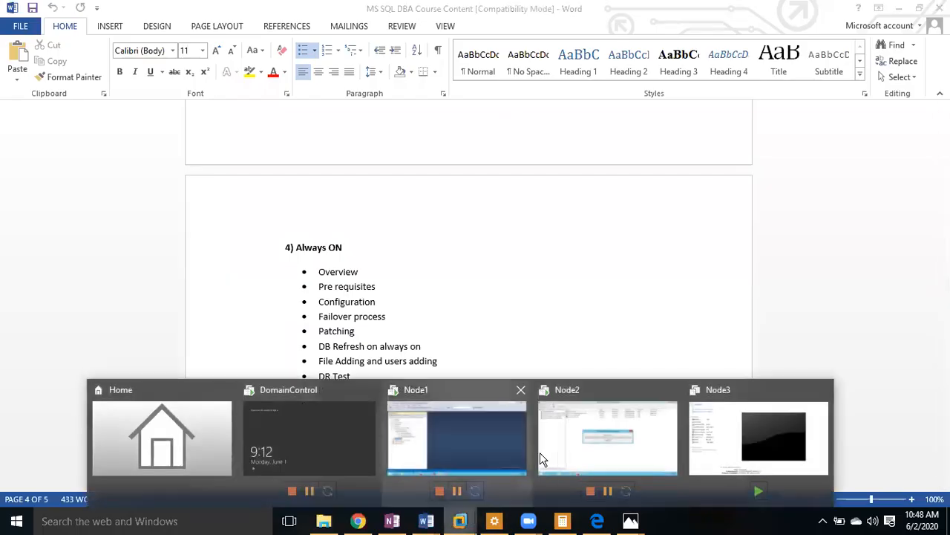
{"action": "left_click", "coordinate": [457, 415]}
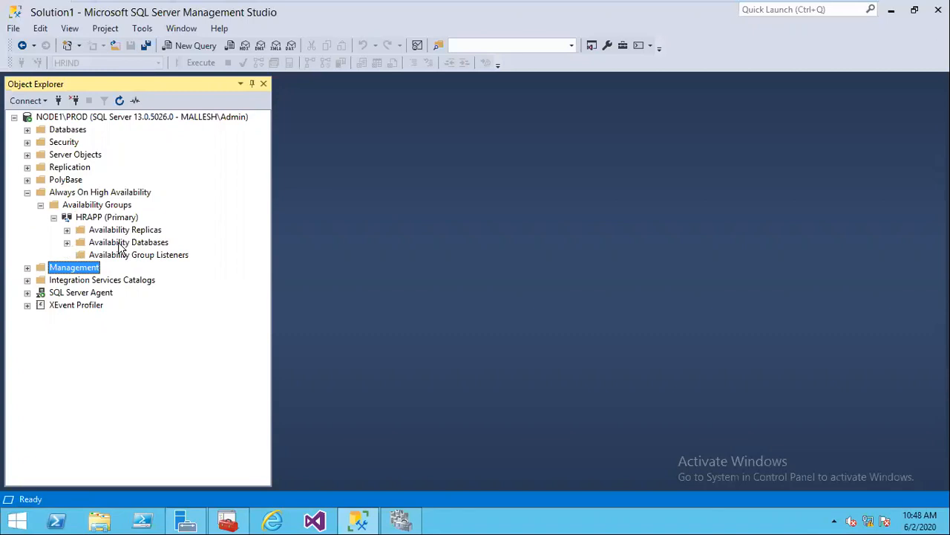
{"action": "left_click", "coordinate": [67, 242]}
{"action": "left_click", "coordinate": [93, 255]}
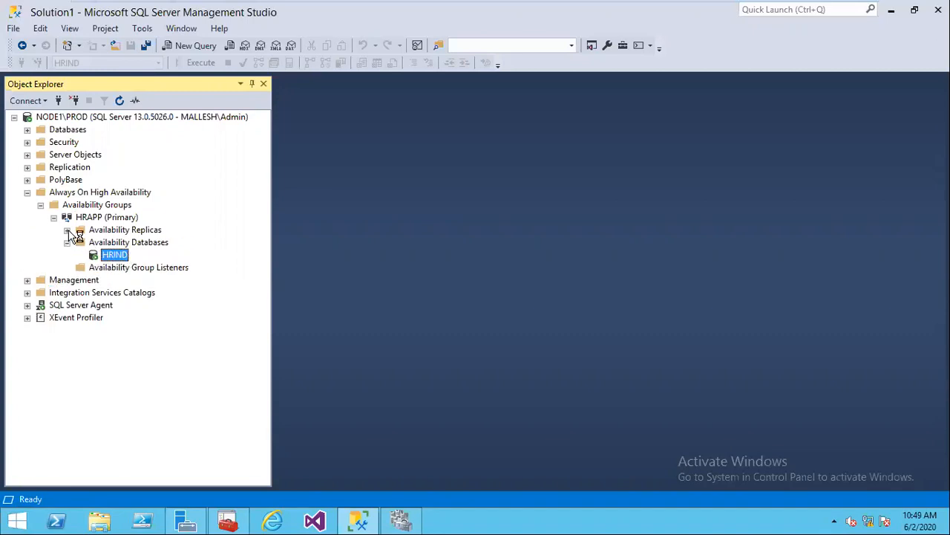
{"action": "left_click", "coordinate": [67, 230]}
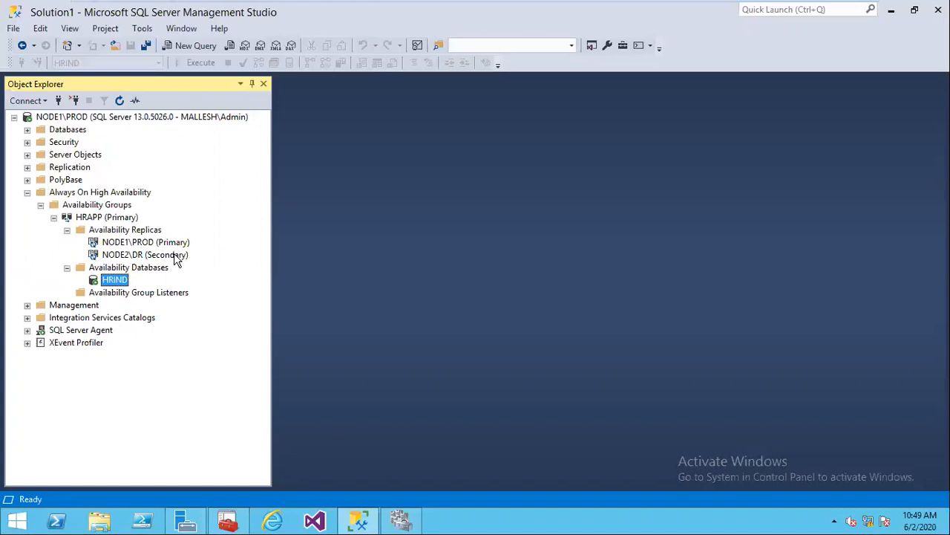
{"action": "left_click", "coordinate": [108, 218]}
{"action": "left_click", "coordinate": [119, 100]}
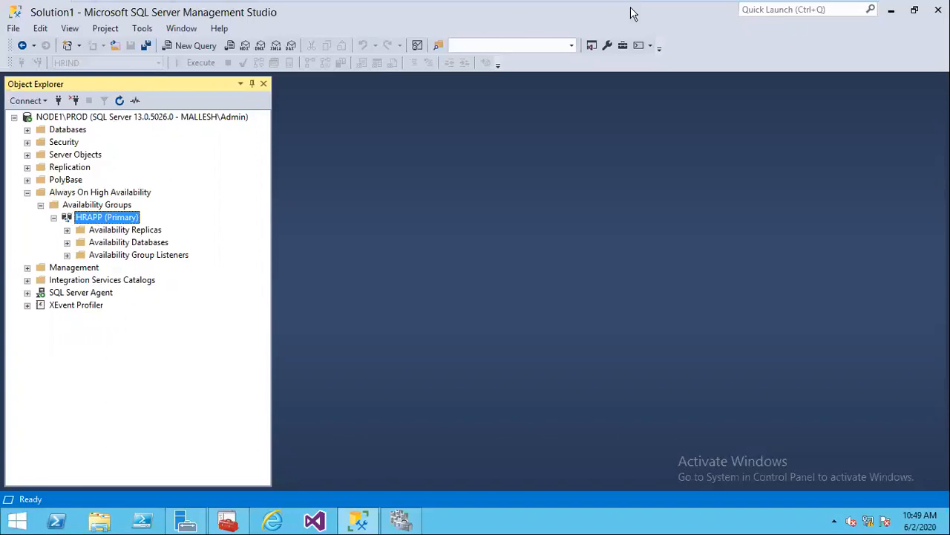
Step: On NODE2\DR, refresh Object Explorer and expand HRIND's tables
{"action": "left_click", "coordinate": [683, 10]}
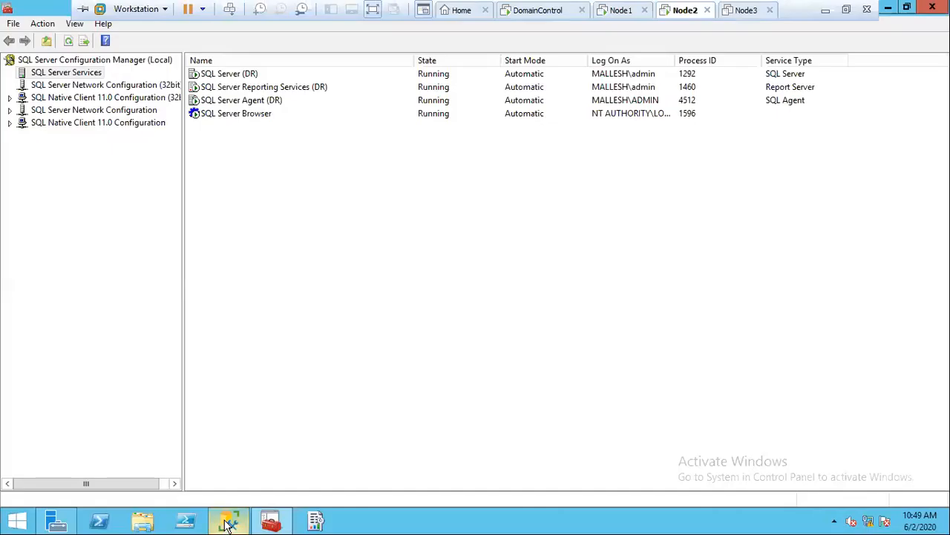
{"action": "left_click", "coordinate": [119, 100]}
{"action": "left_click", "coordinate": [27, 130]}
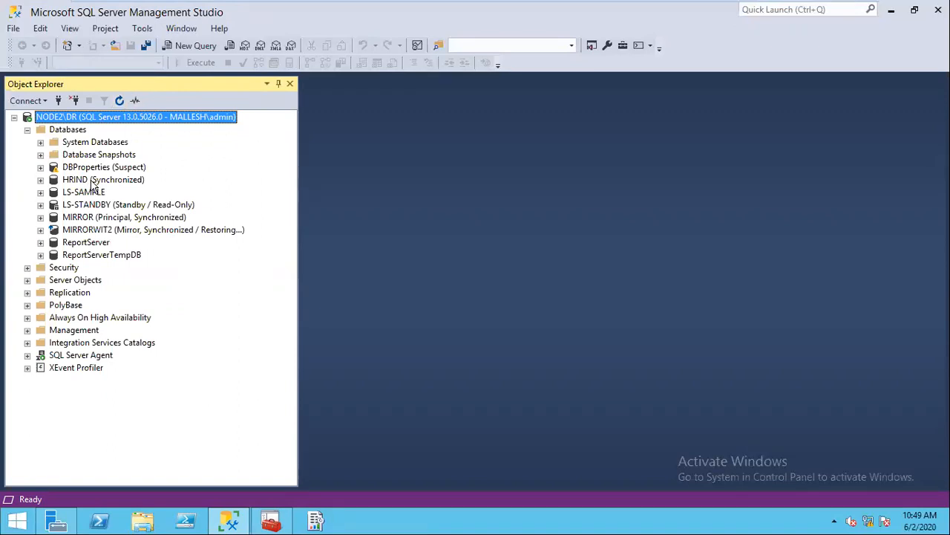
{"action": "left_click", "coordinate": [41, 180]}
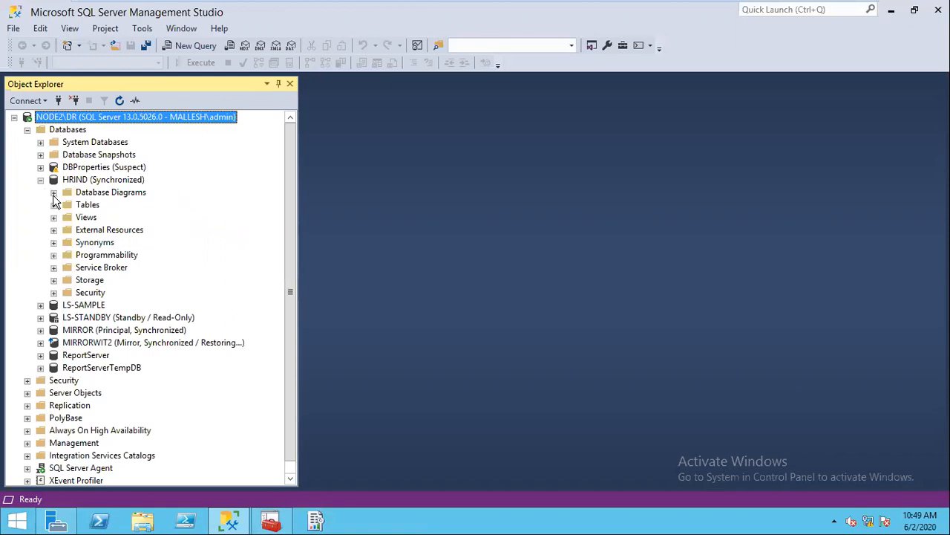
{"action": "left_click", "coordinate": [54, 205]}
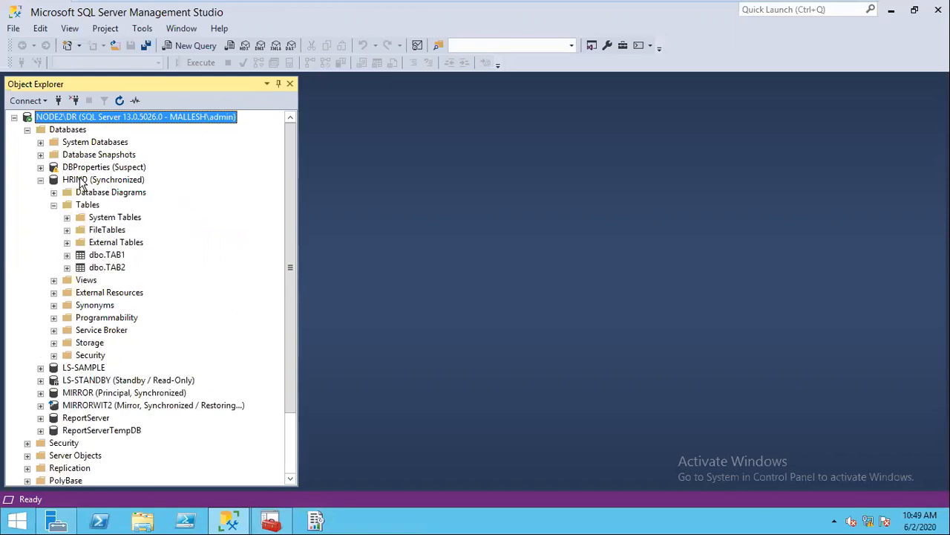
{"action": "left_click", "coordinate": [82, 180]}
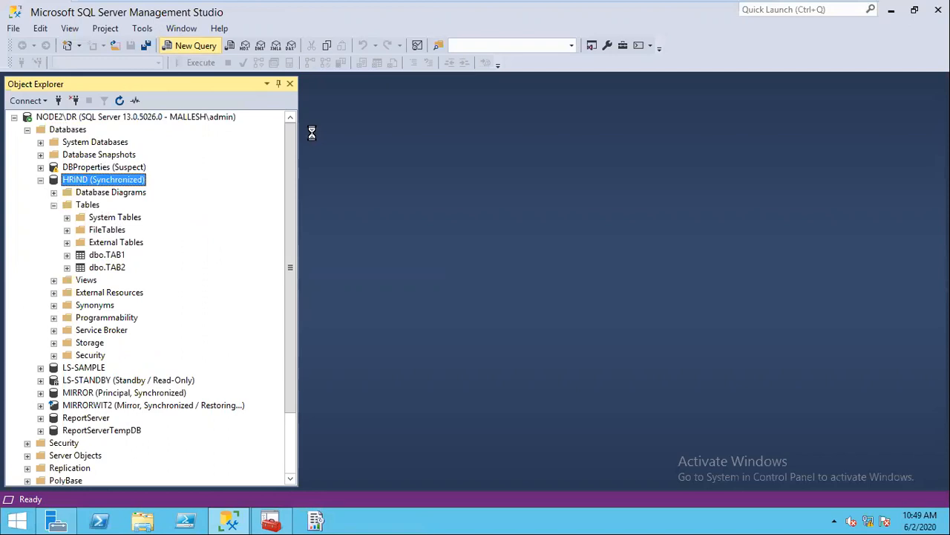
Step: Run SELECT * FROM TAB1 against HRIND on the secondary
{"action": "mouse_move", "coordinate": [561, 4]}
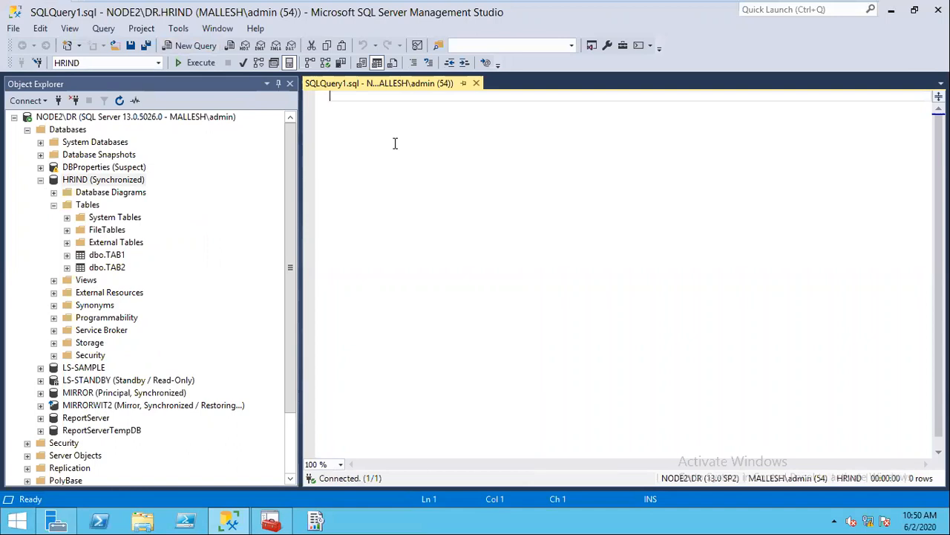
{"action": "type", "text": "sele"}
{"action": "key", "text": "BackSpace"}
{"action": "key", "text": "BackSpace"}
{"action": "key", "text": "BackSpace"}
{"action": "key", "text": "BackSpace"}
{"action": "type", "text": "S"}
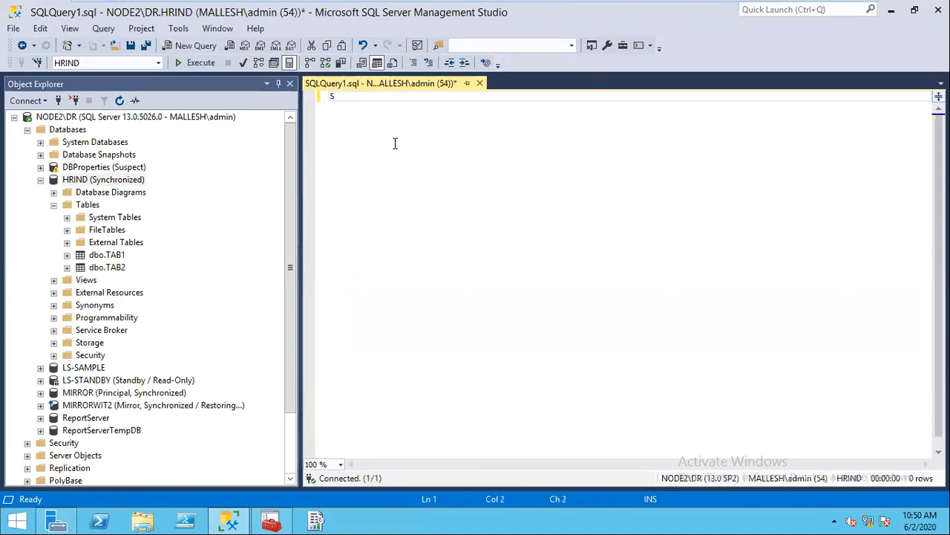
{"action": "type", "text": "ELECT * FRO"}
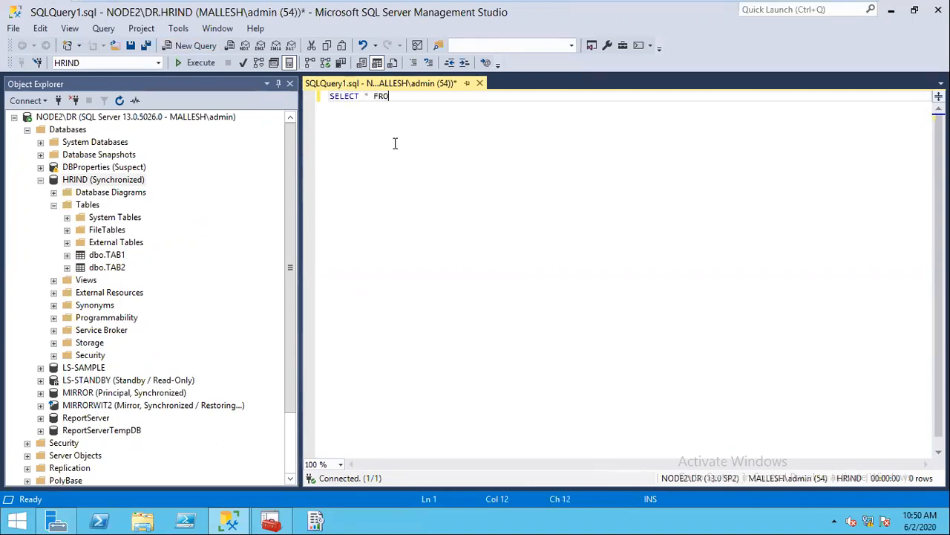
{"action": "type", "text": "M TAB1"}
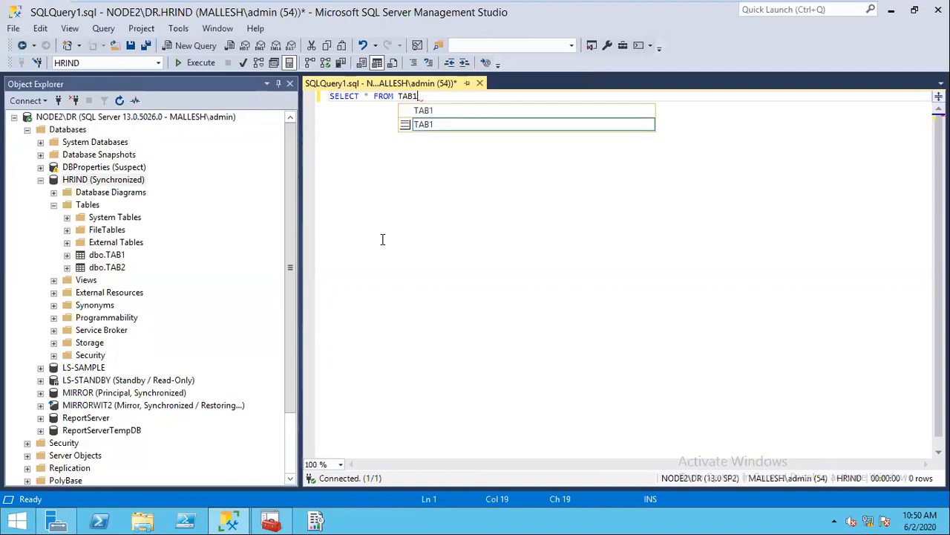
{"action": "left_click", "coordinate": [196, 63]}
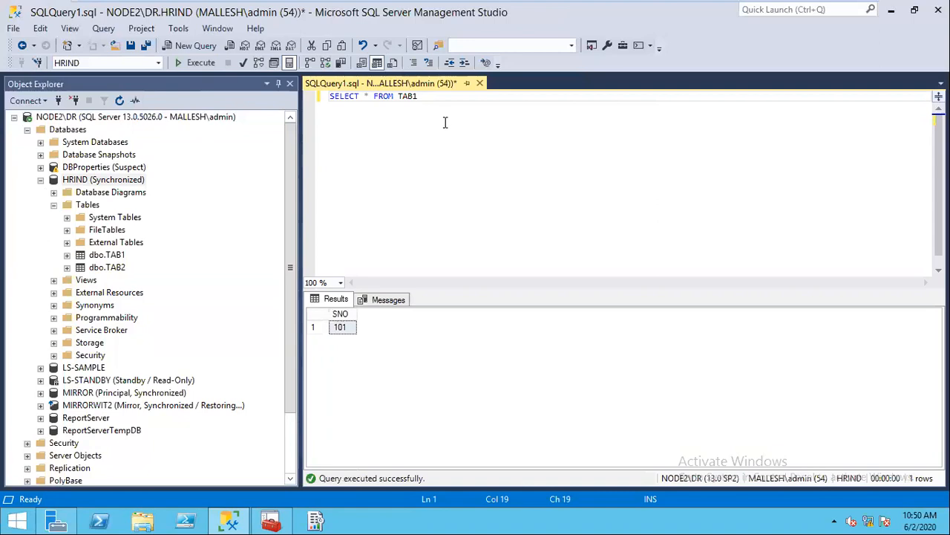
Step: Type INSERT INTO TAB1 VALUES(103) on a new line and select that statement alone
{"action": "key", "text": "Return"}
{"action": "key", "text": "Return"}
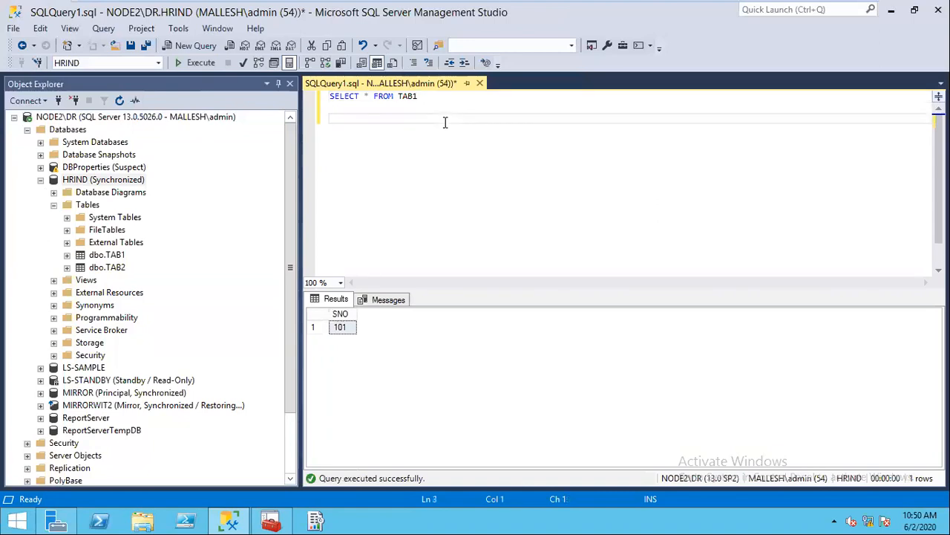
{"action": "type", "text": "INSERT INTO TAB"}
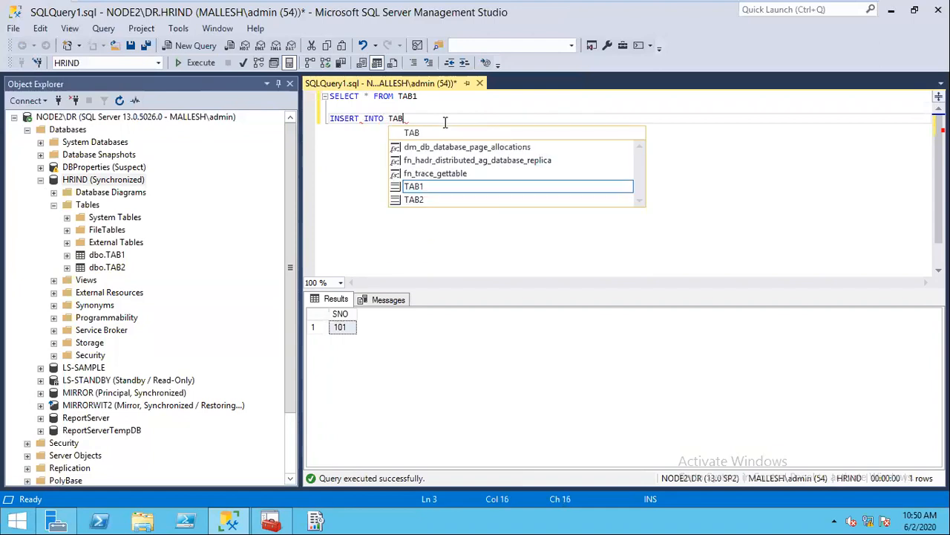
{"action": "type", "text": "1 VA"}
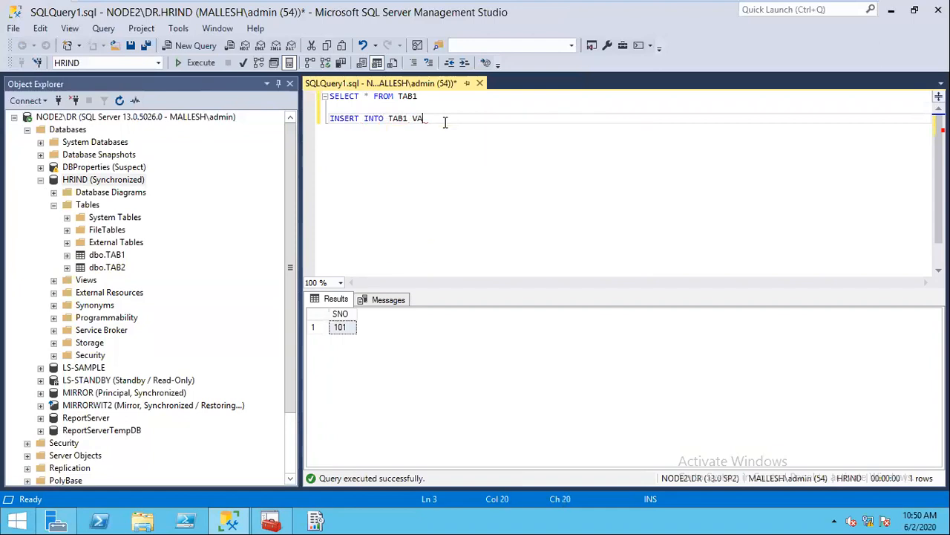
{"action": "type", "text": "LUES(103)"}
{"action": "left_click_drag", "start_coordinate": [472, 119], "coordinate": [324, 119]}
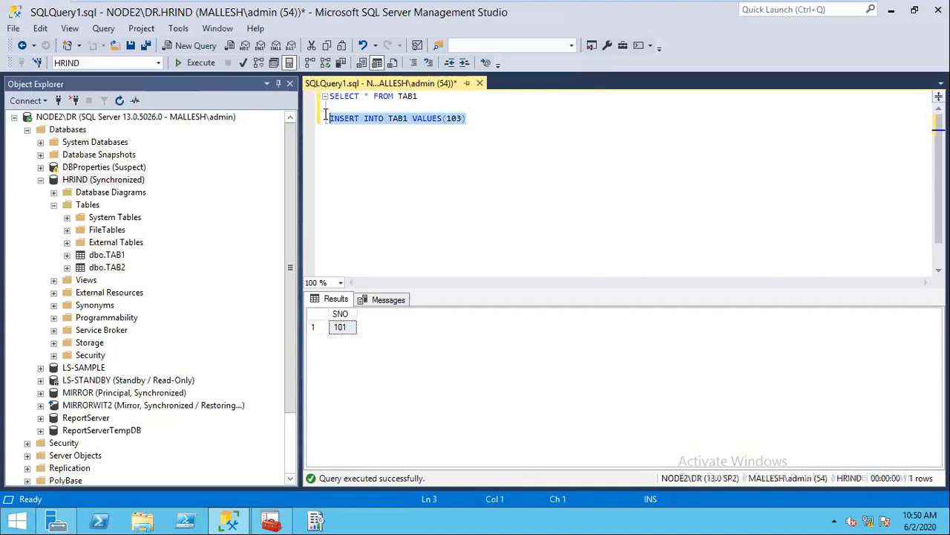
Step: Execute the insert, note the read-only error, and close SQLQuery1.sql without saving
{"action": "left_click", "coordinate": [199, 63]}
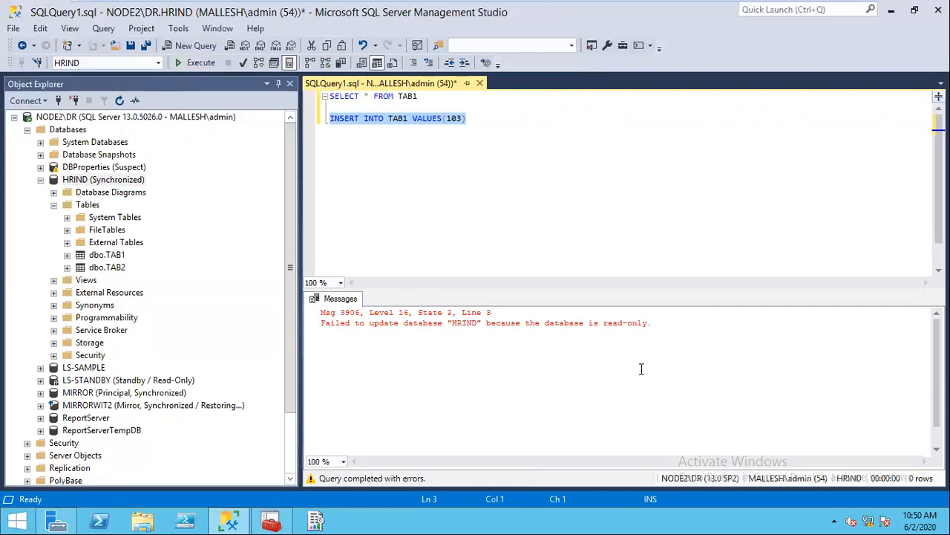
{"action": "left_click", "coordinate": [480, 84]}
{"action": "left_click", "coordinate": [535, 343]}
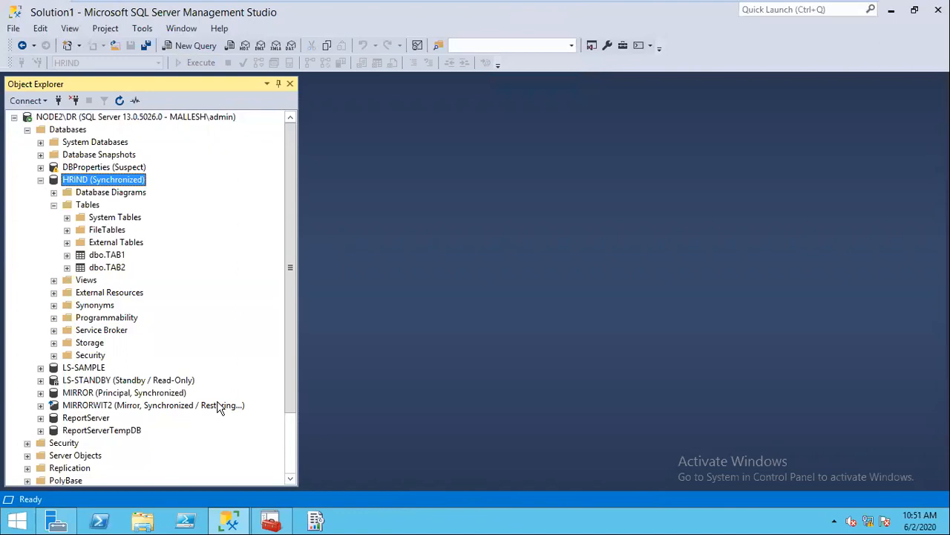
Step: Switch to NODE1\PROD and open a new query on the HRIND database
{"action": "left_click", "coordinate": [40, 179]}
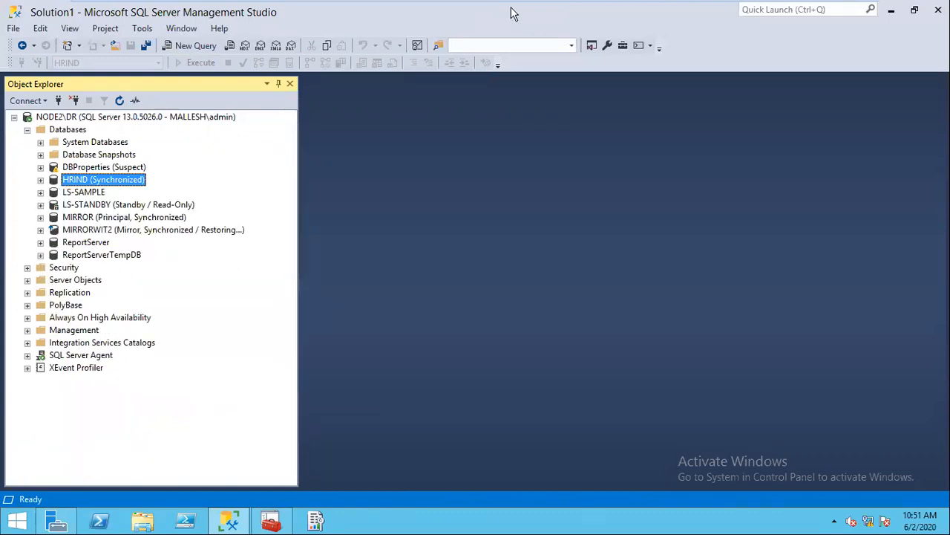
{"action": "mouse_move", "coordinate": [702, 8]}
{"action": "left_click", "coordinate": [621, 11]}
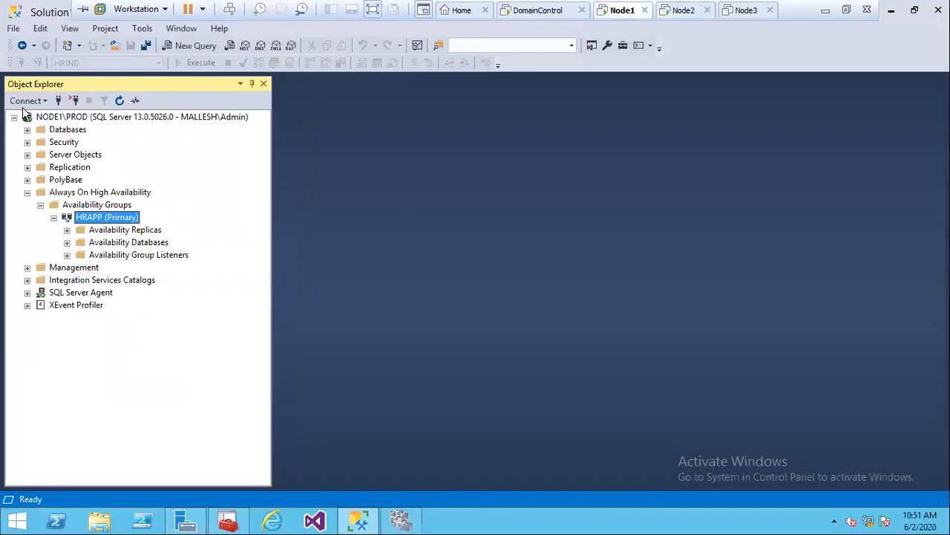
{"action": "left_click", "coordinate": [27, 130]}
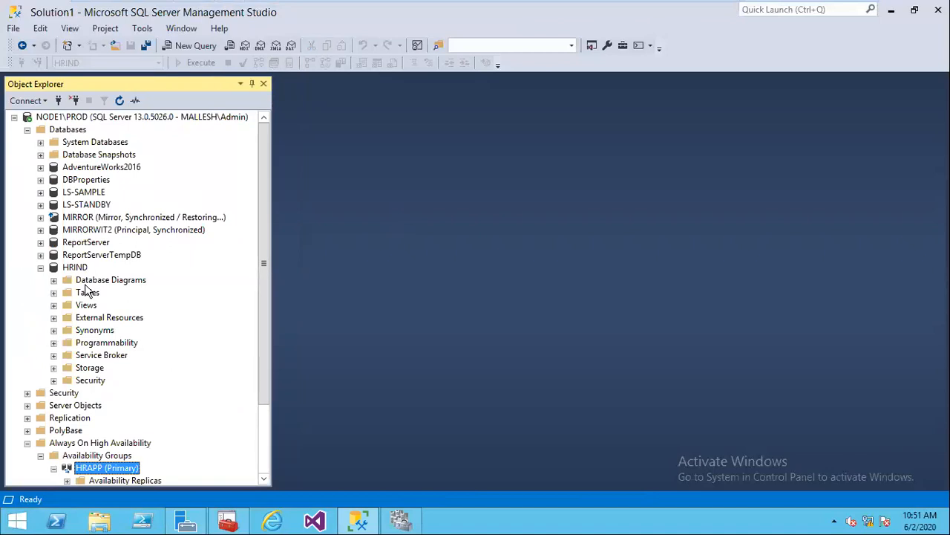
{"action": "left_click", "coordinate": [53, 292]}
{"action": "left_click", "coordinate": [75, 268]}
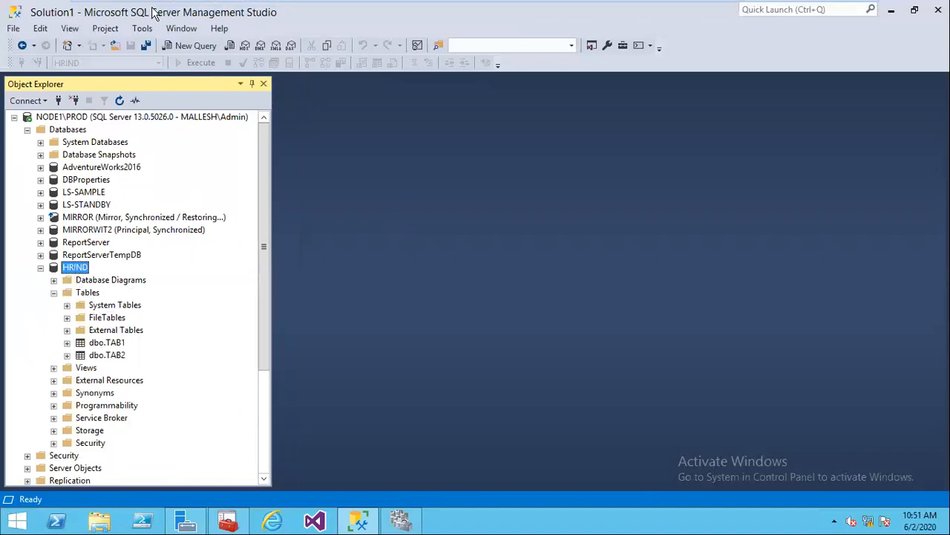
{"action": "left_click", "coordinate": [195, 47]}
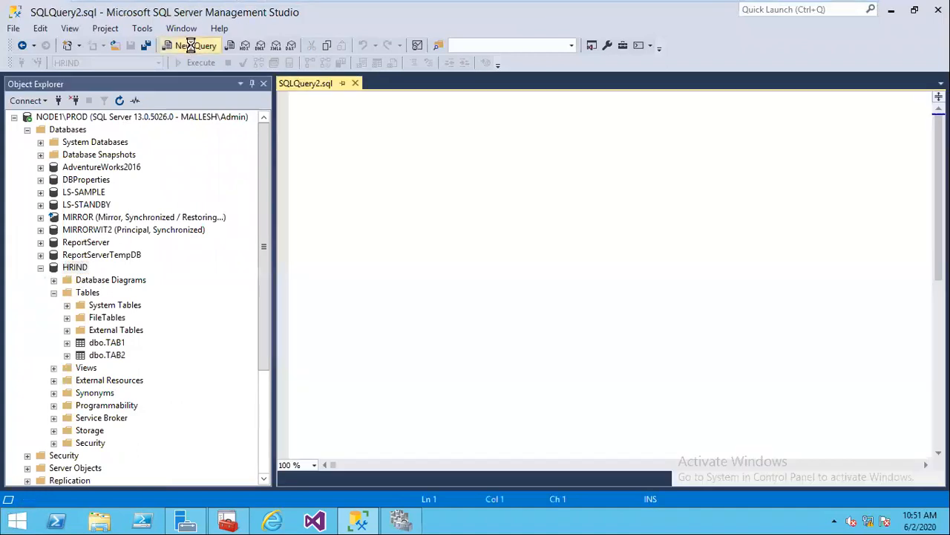
Step: Create TAB3(SNO INT) and insert 101 into it on the primary
{"action": "type", "text": "CREATE"}
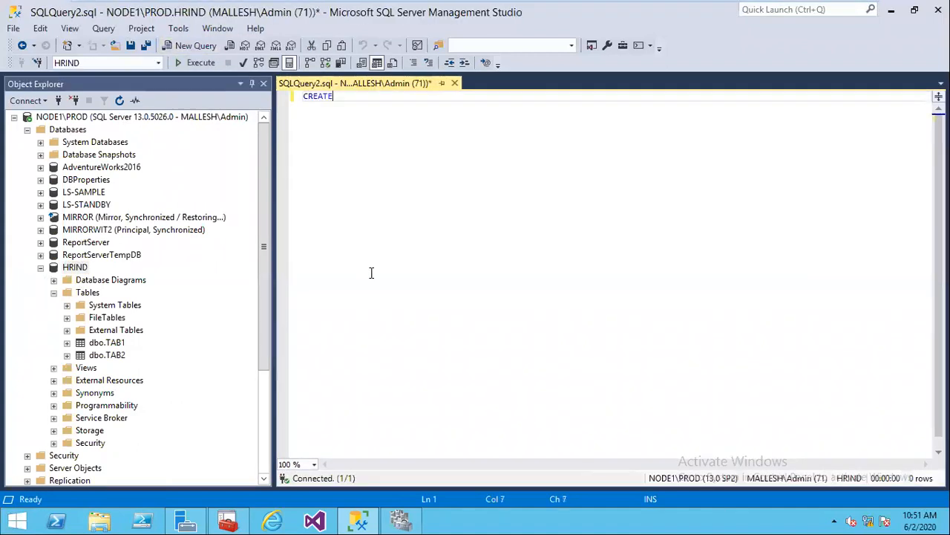
{"action": "type", "text": " TABLE TAB3(SNO INT"}
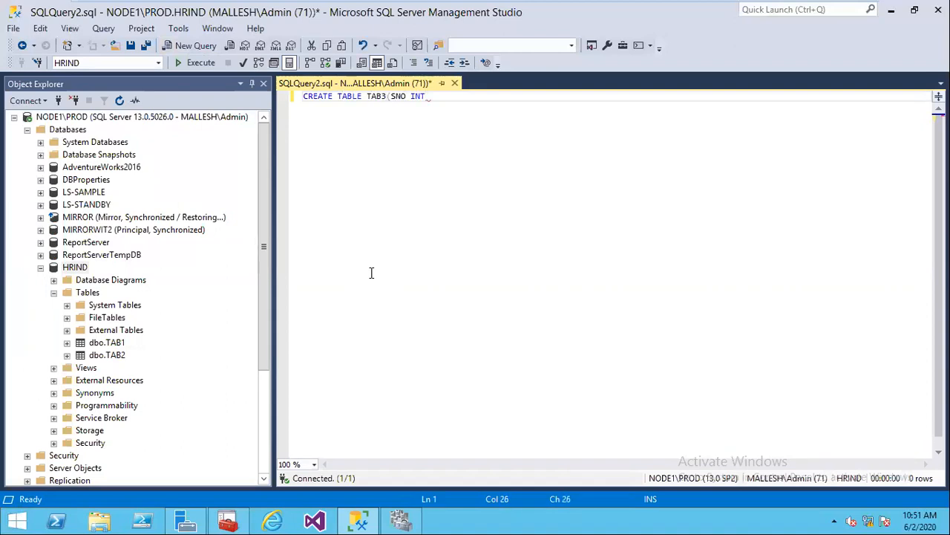
{"action": "type", "text": ")"}
{"action": "key", "text": "Return"}
{"action": "type", "text": "GO"}
{"action": "key", "text": "Return"}
{"action": "type", "text": "INSERT IN"}
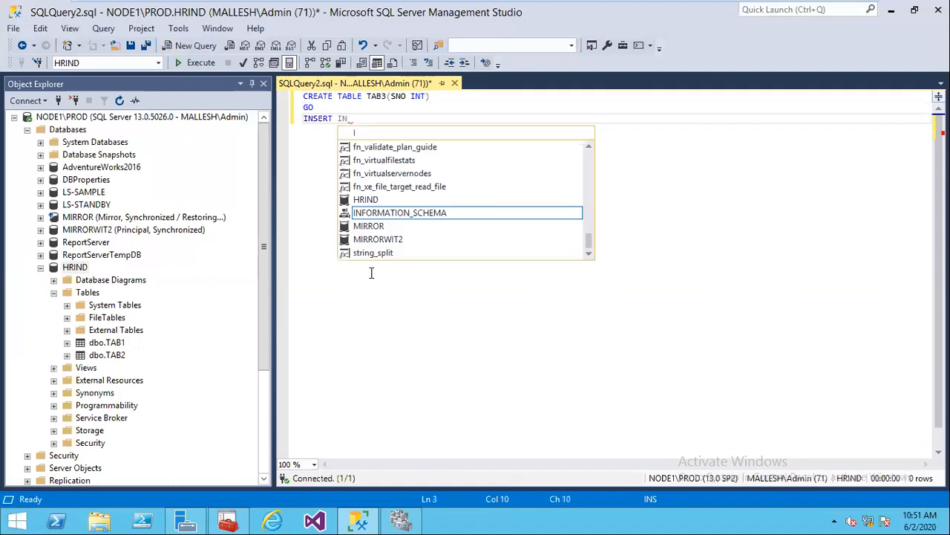
{"action": "type", "text": "TO TAB"}
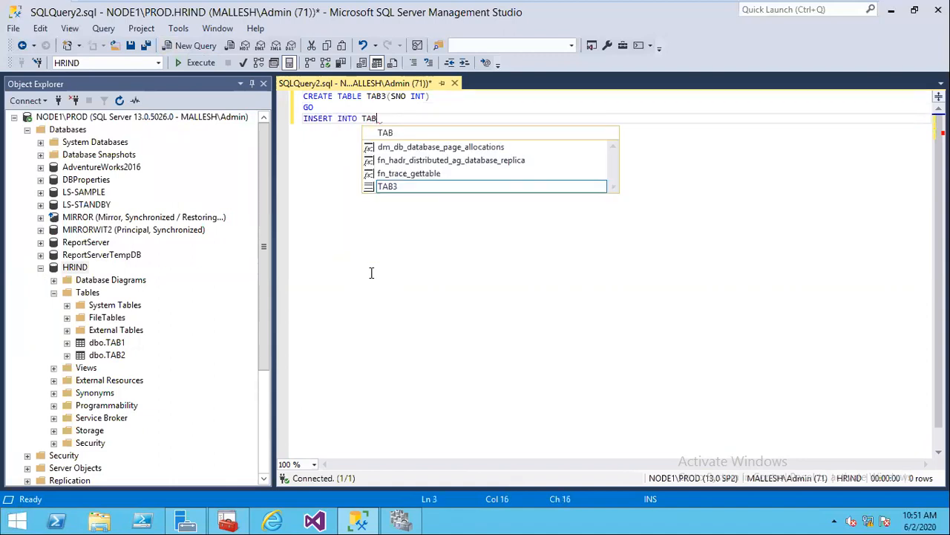
{"action": "type", "text": "3 VALUES(101)"}
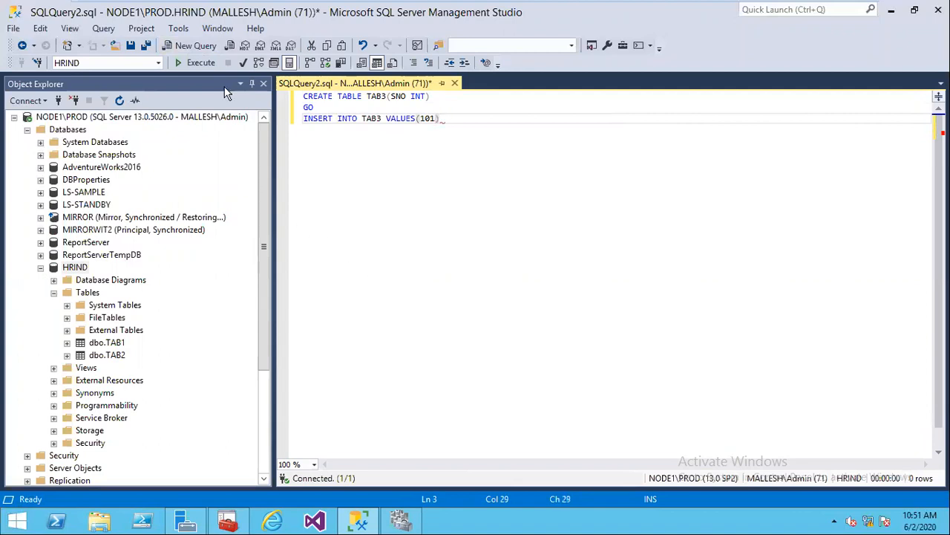
{"action": "left_click", "coordinate": [201, 64]}
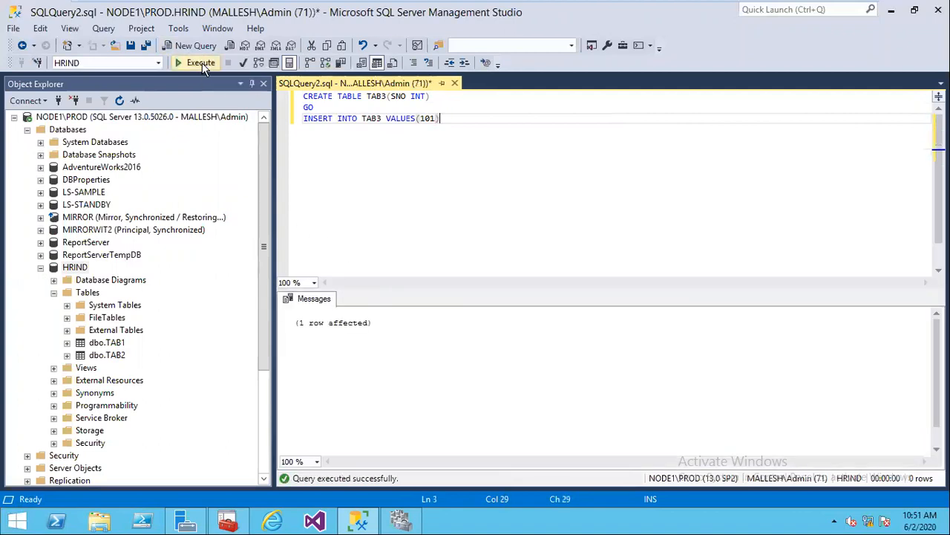
Step: Refresh Object Explorer to reveal dbo.TAB3 under HRIND's tables
{"action": "left_click", "coordinate": [84, 276]}
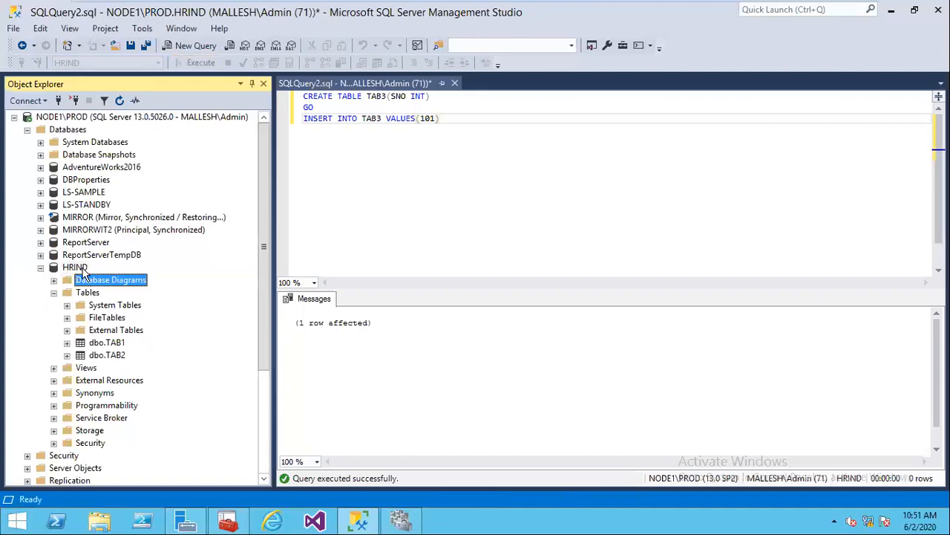
{"action": "left_click", "coordinate": [77, 267]}
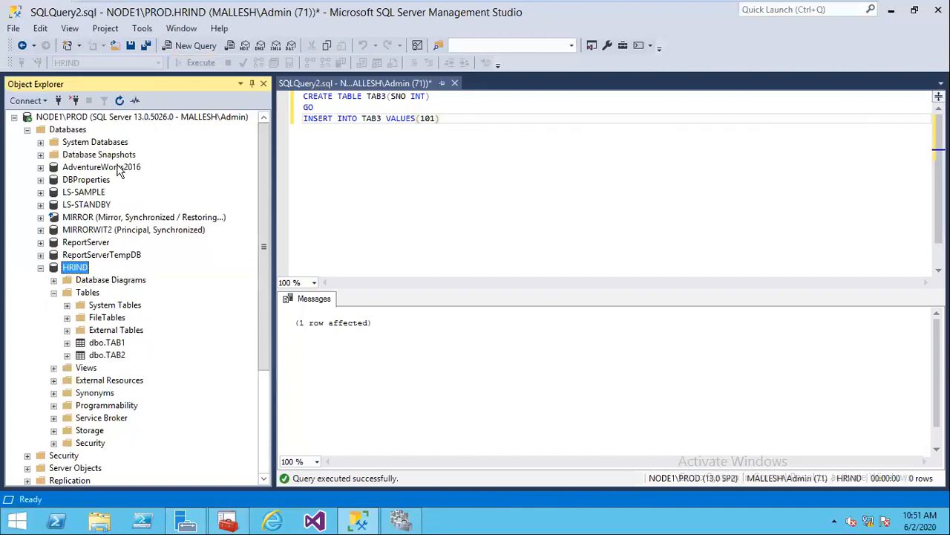
{"action": "left_click", "coordinate": [121, 101]}
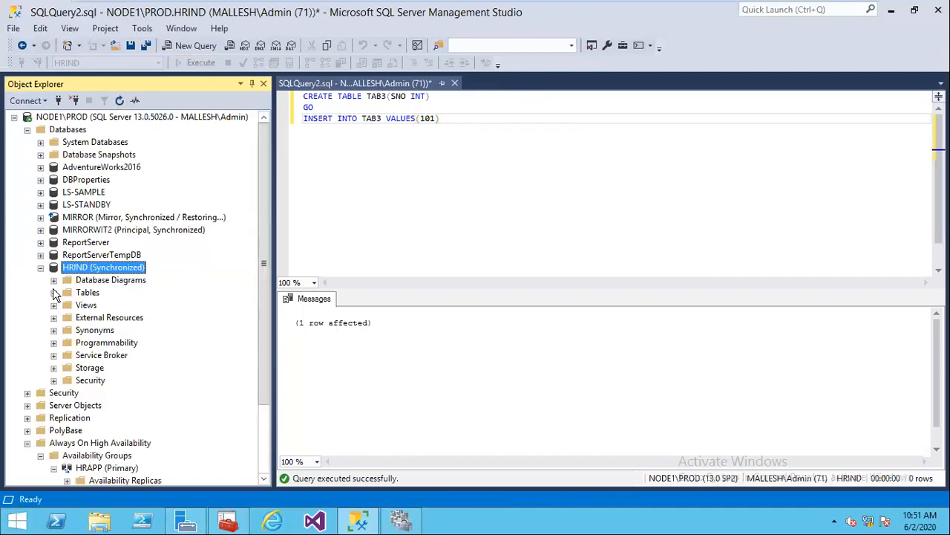
{"action": "left_click", "coordinate": [54, 293]}
{"action": "mouse_move", "coordinate": [634, 6]}
{"action": "left_click", "coordinate": [672, 6]}
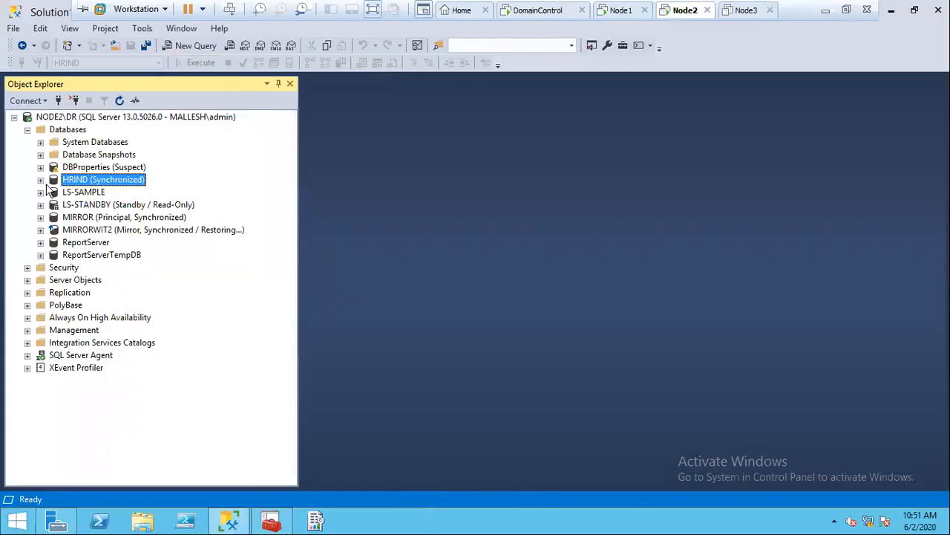
Step: Refresh HRIND on NODE2\DR to find the replicated dbo.TAB3, then return to NODE1
{"action": "left_click", "coordinate": [40, 179]}
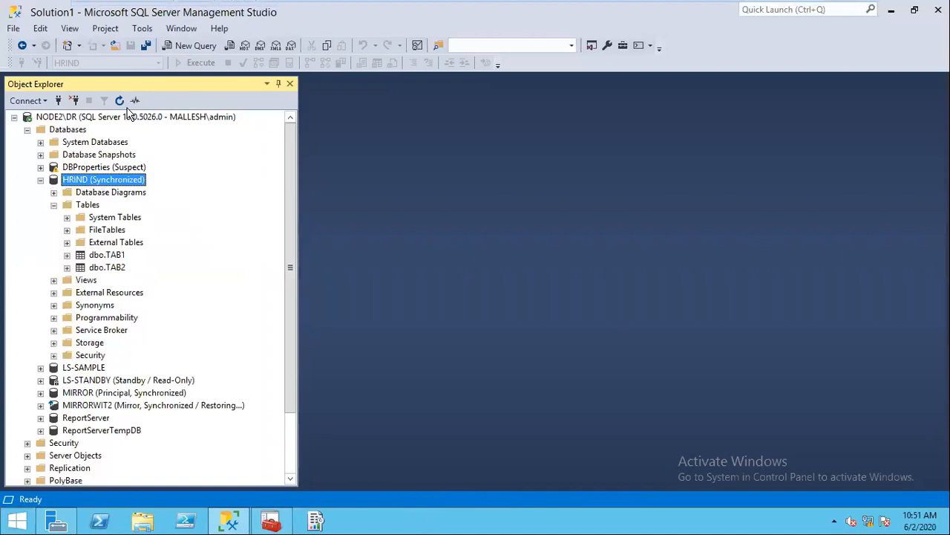
{"action": "left_click", "coordinate": [121, 101]}
{"action": "left_click", "coordinate": [53, 204]}
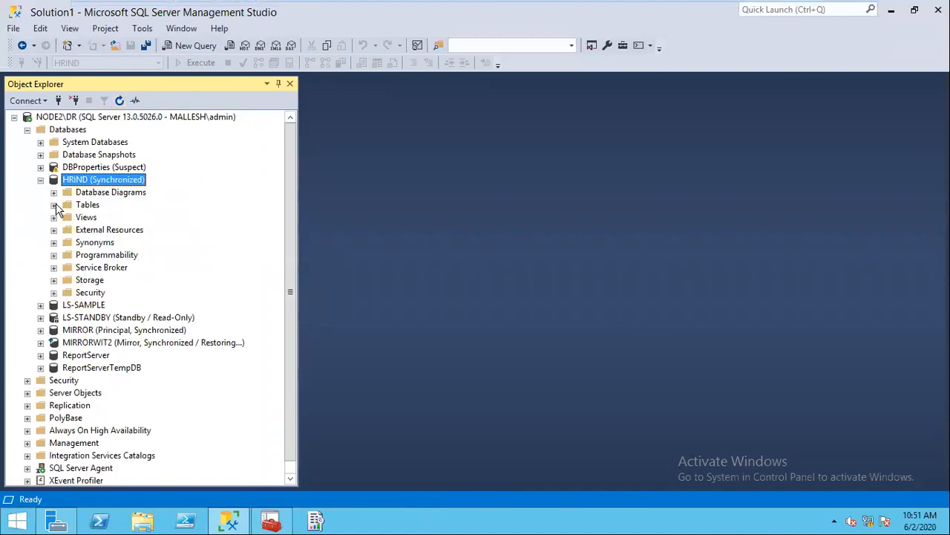
{"action": "left_click", "coordinate": [115, 284]}
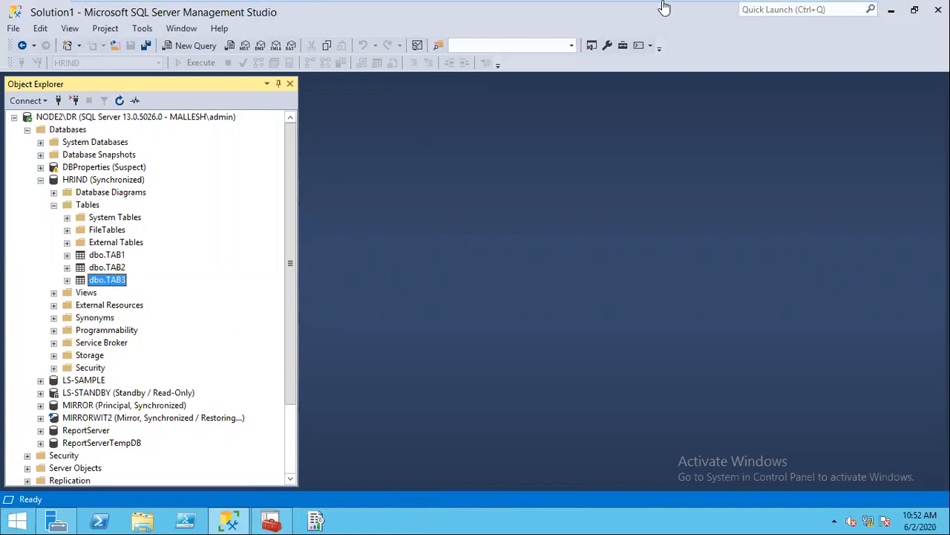
{"action": "left_click", "coordinate": [620, 10]}
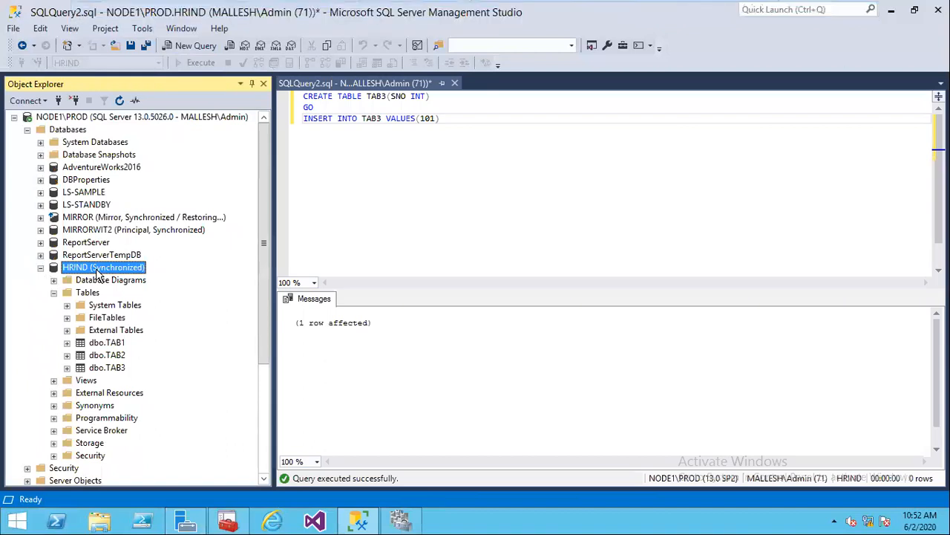
Step: Collapse the Databases tree and open the Show Dashboard view for HRAPP (Primary)
{"action": "right_click", "coordinate": [98, 274]}
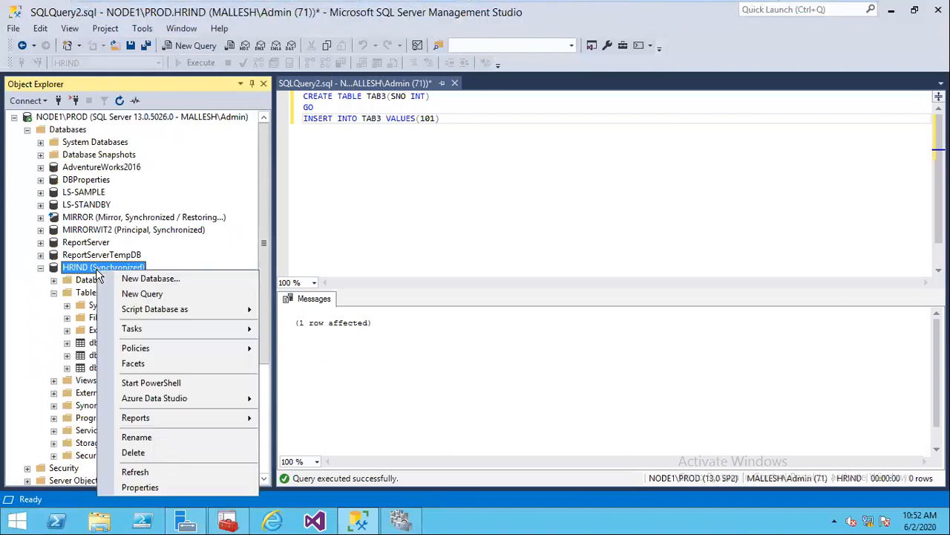
{"action": "left_click", "coordinate": [41, 267]}
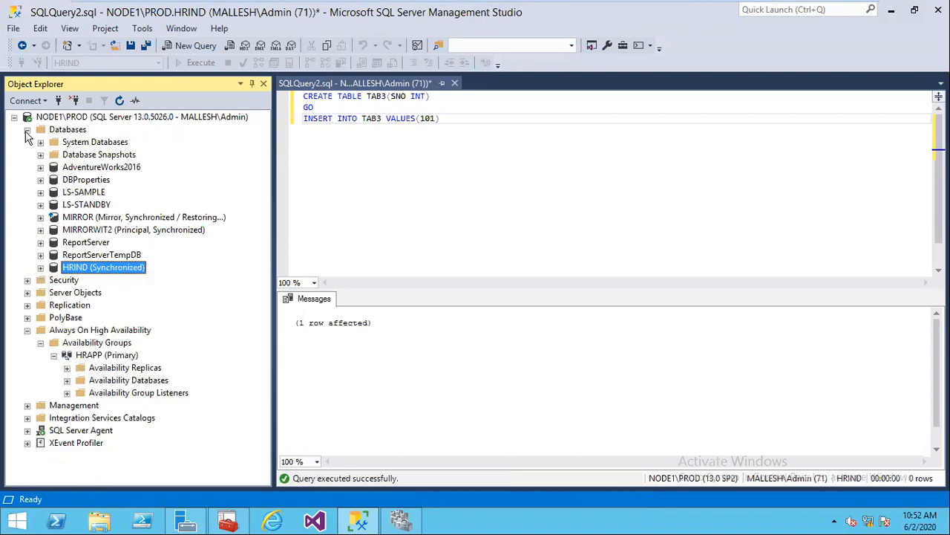
{"action": "left_click", "coordinate": [27, 130]}
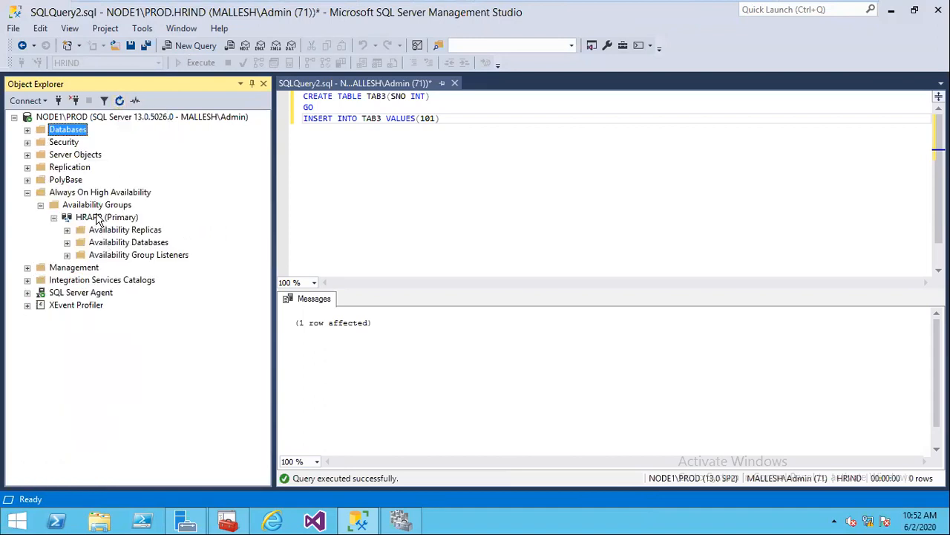
{"action": "right_click", "coordinate": [96, 218]}
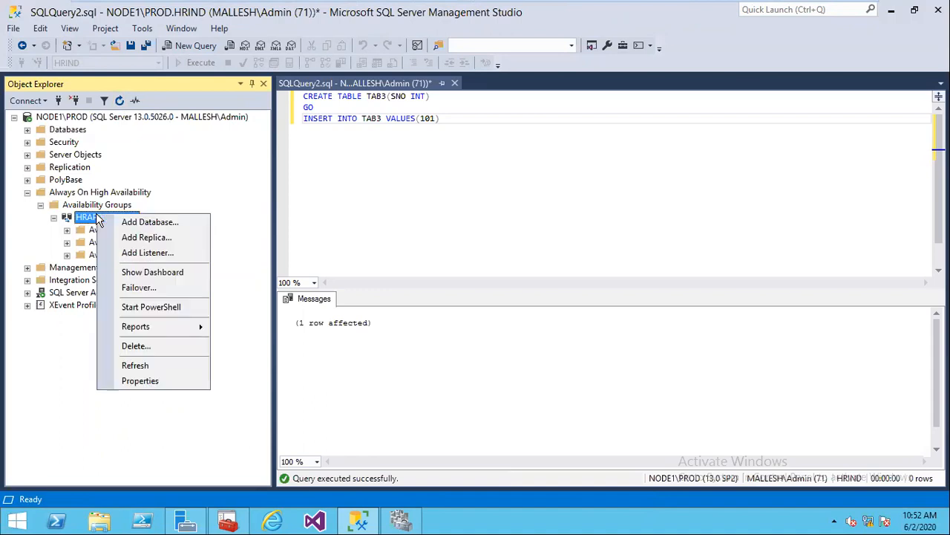
{"action": "left_click", "coordinate": [148, 274]}
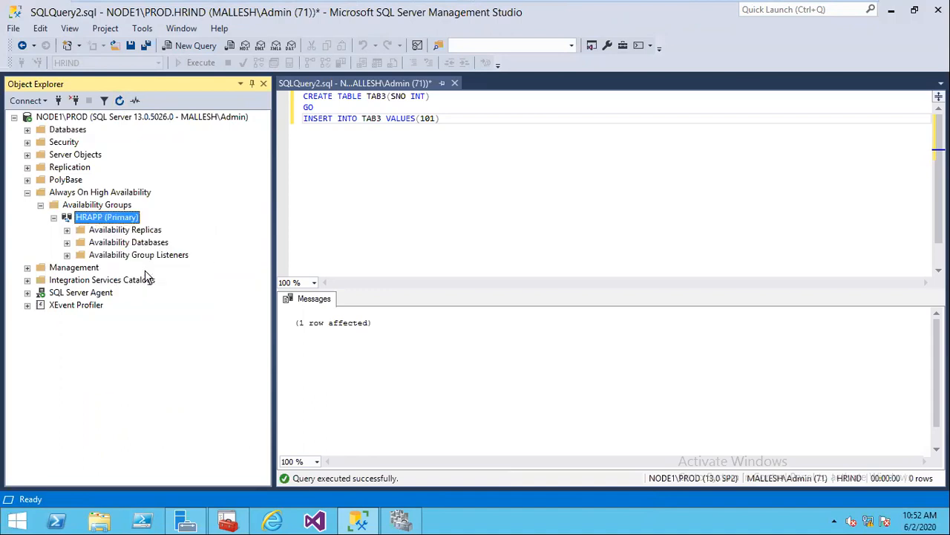
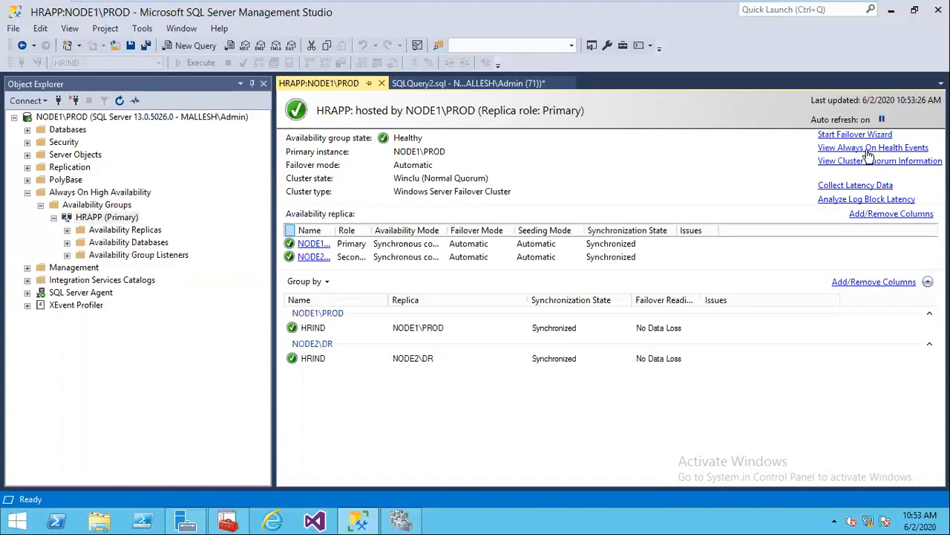
Step: Review the AlwaysOn_health event log's 68 events and close the HRAPP:NODE1\PROD dashboard
{"action": "left_click", "coordinate": [868, 149]}
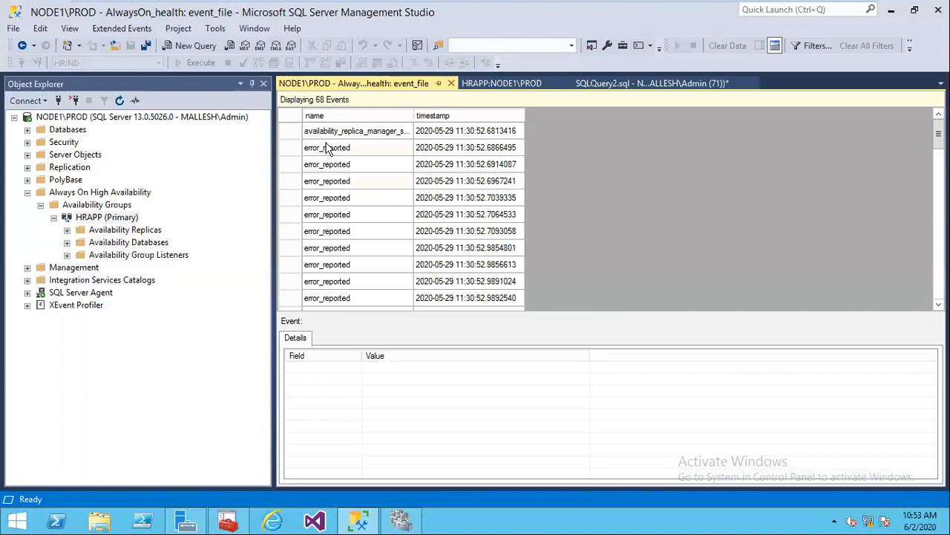
{"action": "scroll", "coordinate": [327, 148], "scroll_direction": "down", "scroll_amount": 3}
{"action": "scroll", "coordinate": [327, 148], "scroll_direction": "up", "scroll_amount": 4}
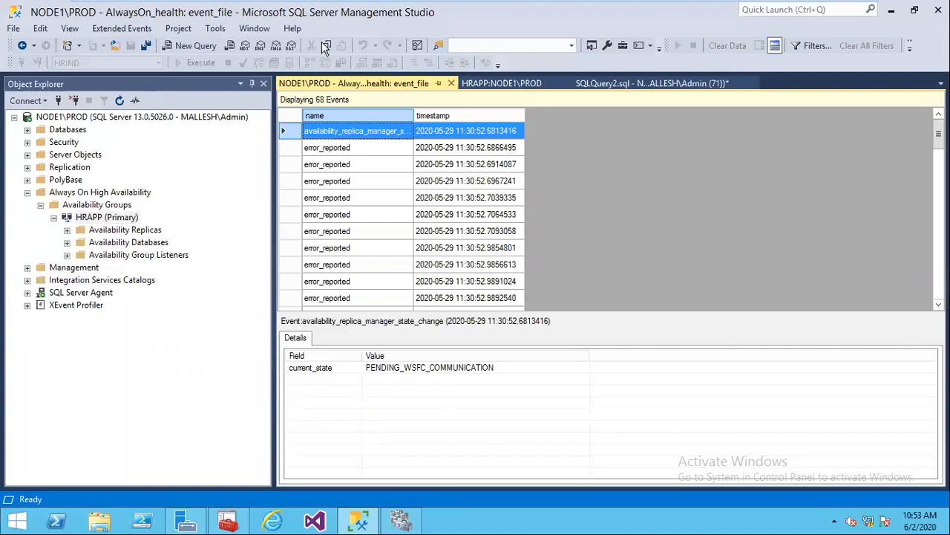
{"action": "left_click", "coordinate": [497, 77]}
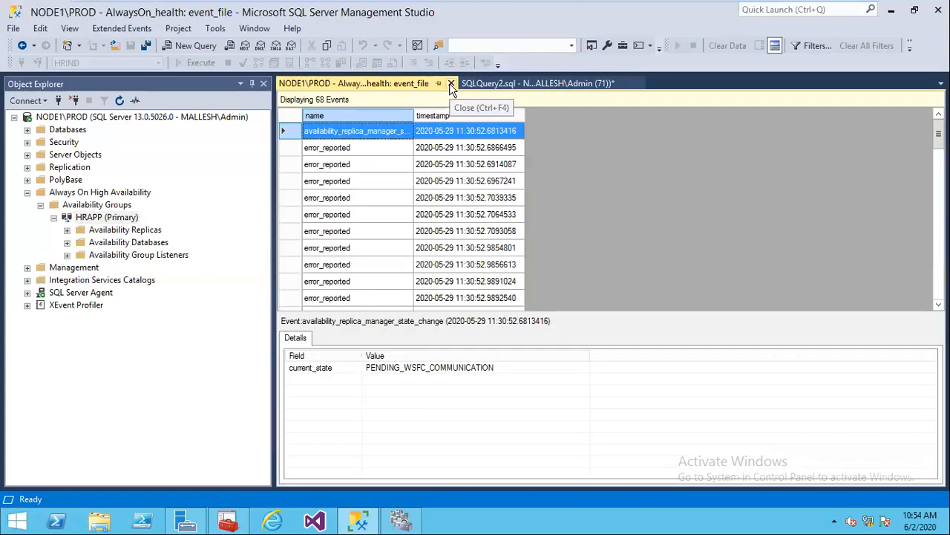
Step: Close the event_file tab and close SQLQuery2.sql without saving changes
{"action": "left_click", "coordinate": [451, 84]}
{"action": "left_click", "coordinate": [452, 84]}
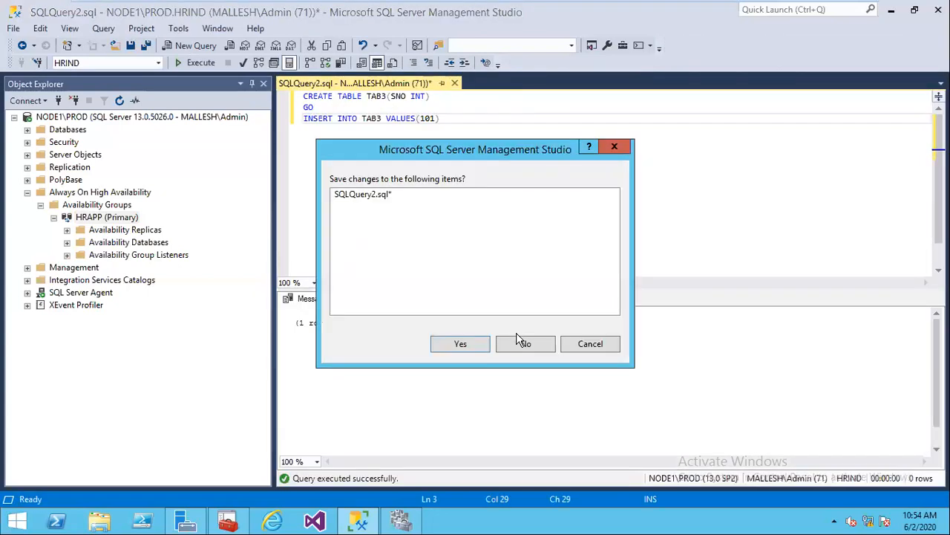
{"action": "left_click", "coordinate": [522, 343]}
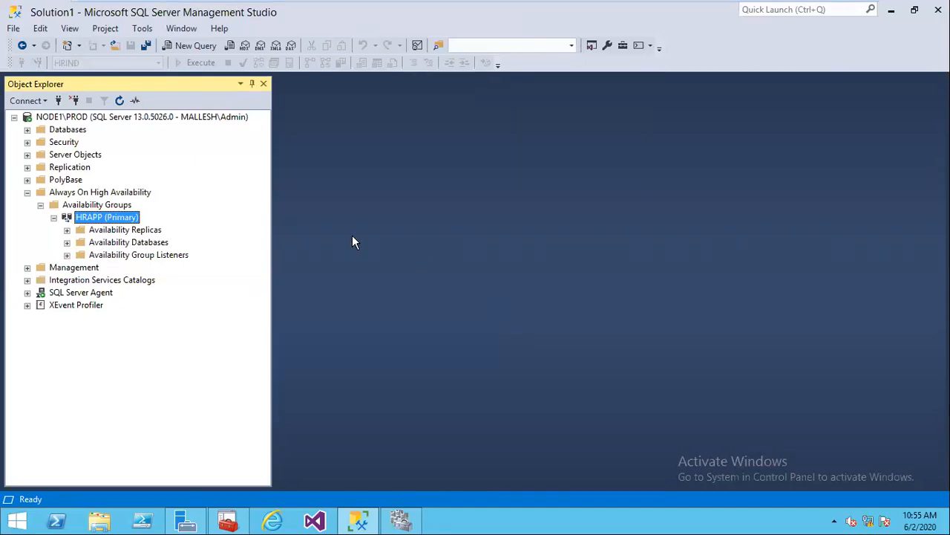
Step: Start the HRAPP Failover wizard and choose NODE2\DR as the new primary replica
{"action": "right_click", "coordinate": [114, 225]}
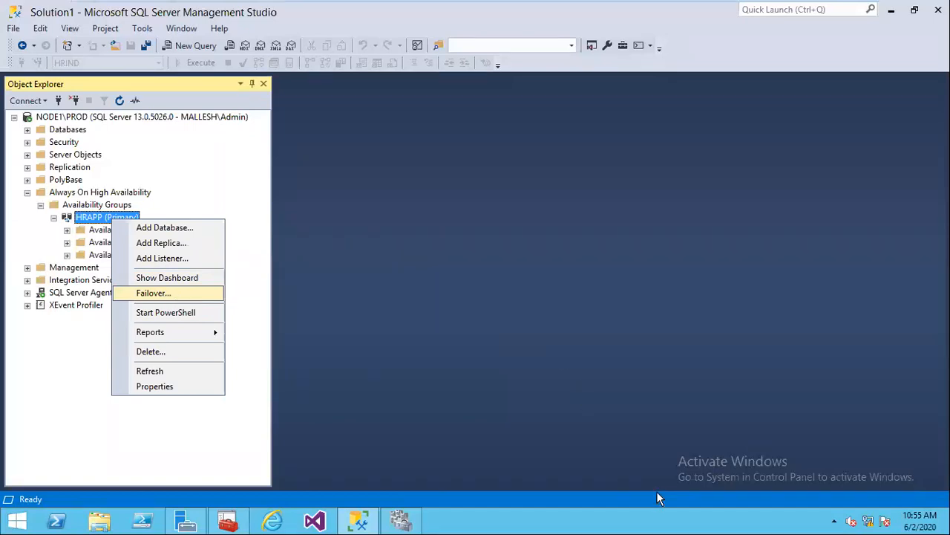
{"action": "key", "text": "Return"}
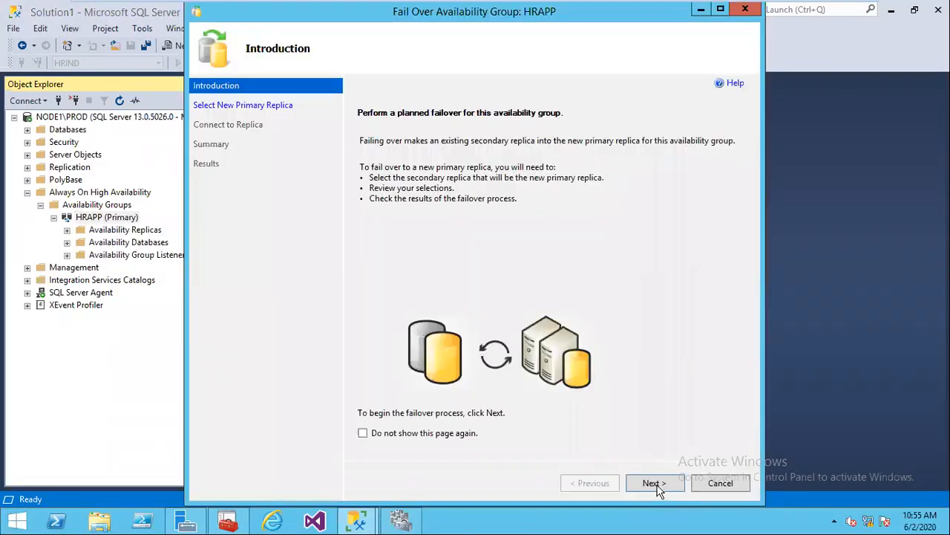
{"action": "left_click", "coordinate": [653, 483]}
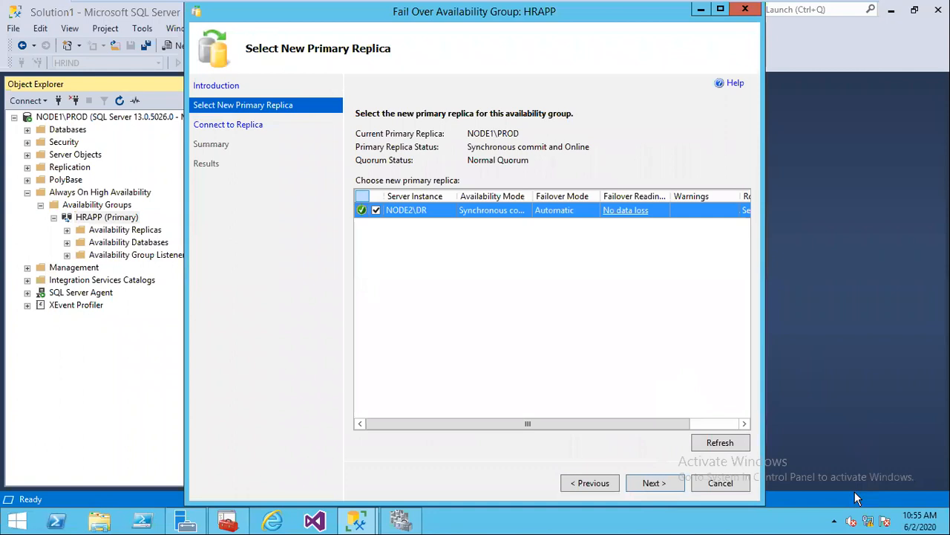
{"action": "key", "text": "super+Up"}
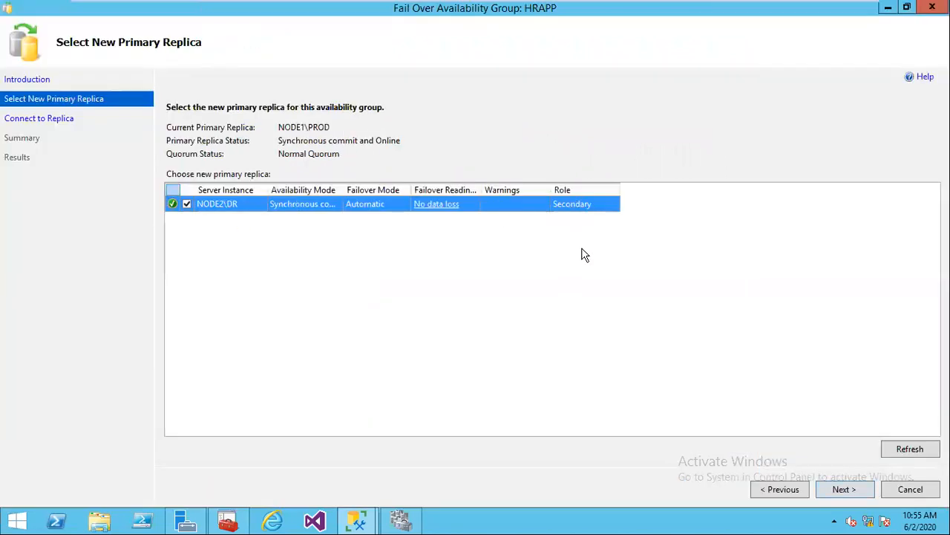
{"action": "left_click", "coordinate": [845, 496]}
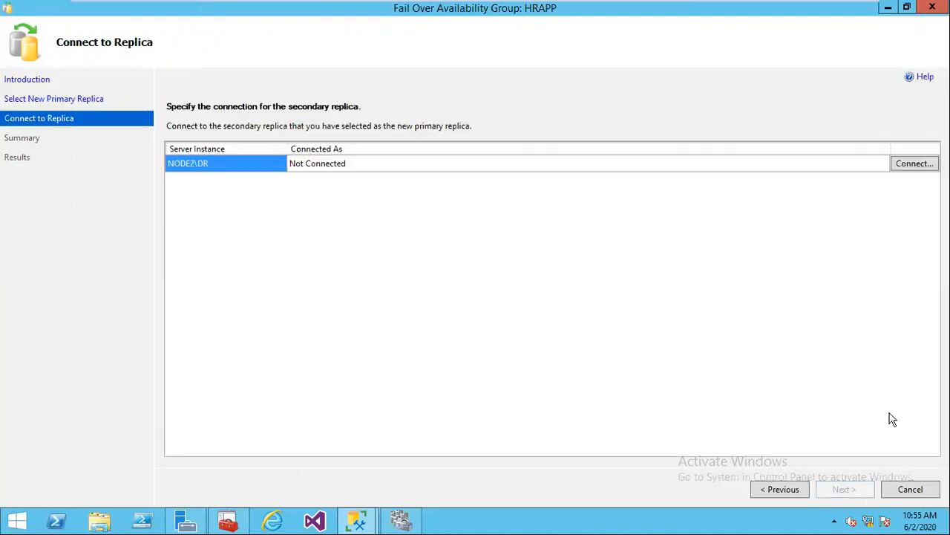
Step: Connect to NODE2\DR with Windows authentication and run the failover to completion
{"action": "left_click", "coordinate": [914, 164]}
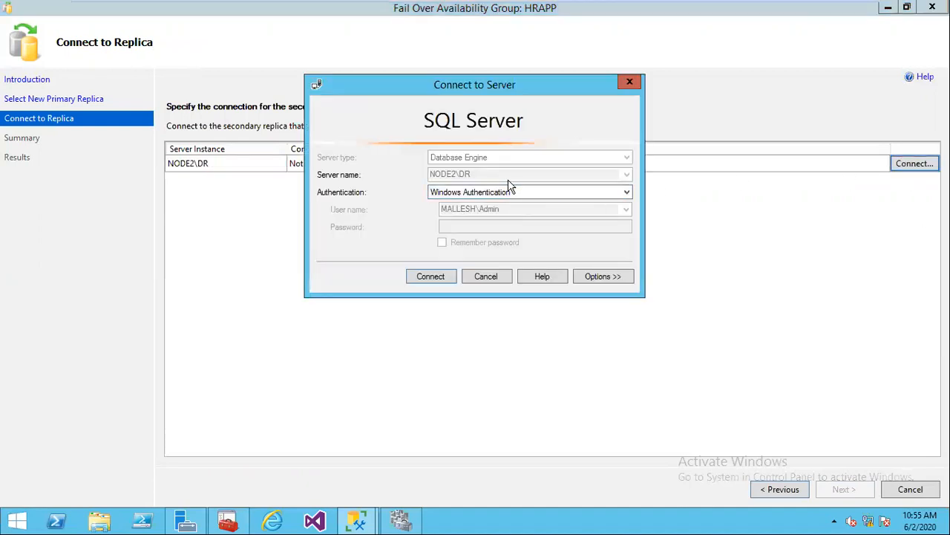
{"action": "left_click", "coordinate": [428, 279]}
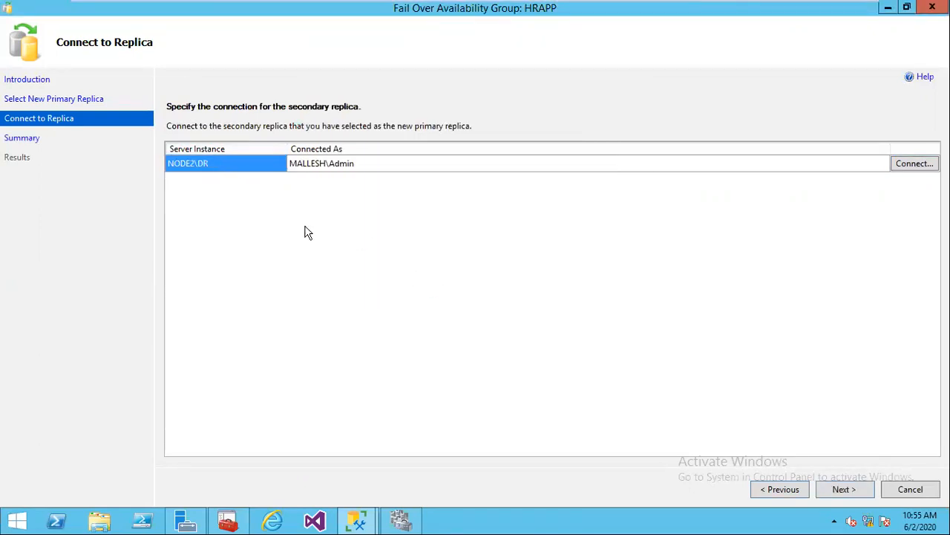
{"action": "left_click", "coordinate": [843, 490]}
{"action": "left_click", "coordinate": [843, 490]}
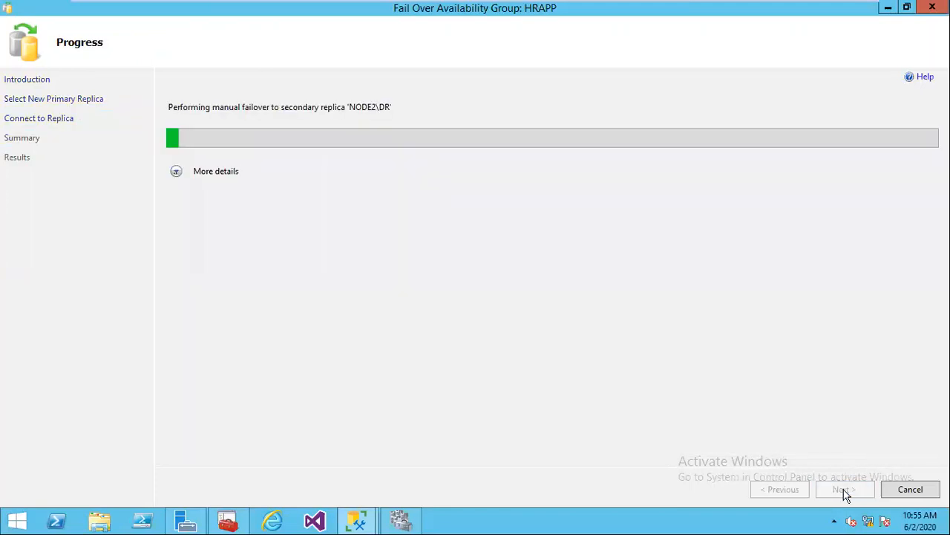
{"action": "left_click", "coordinate": [177, 173]}
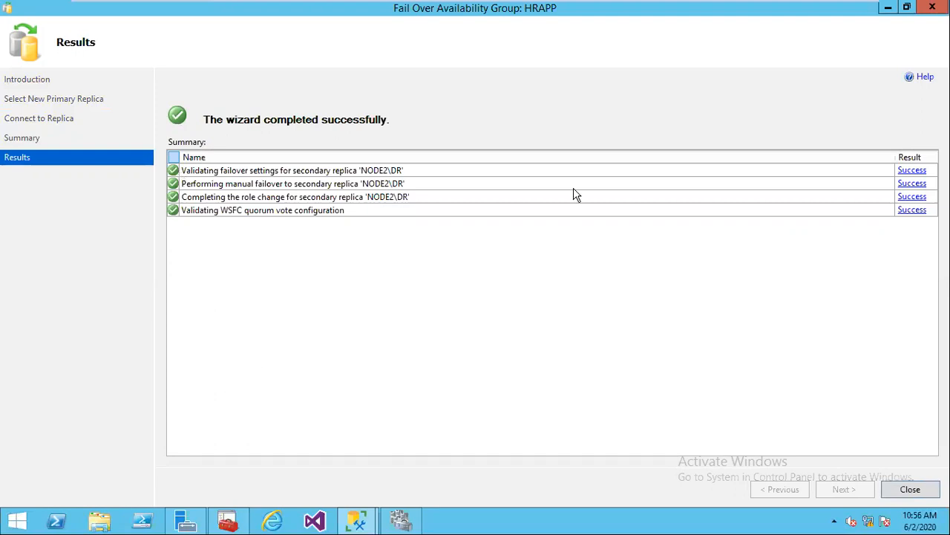
{"action": "left_click", "coordinate": [910, 490]}
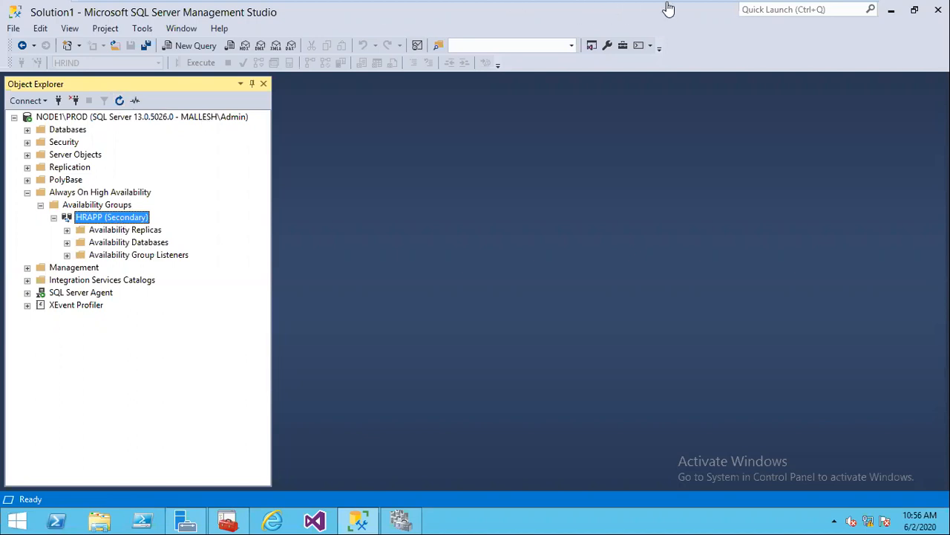
Step: On Node2, refresh Object Explorer and expand Always On High Availability > Availability Groups
{"action": "key", "text": "ctrl+alt+Right"}
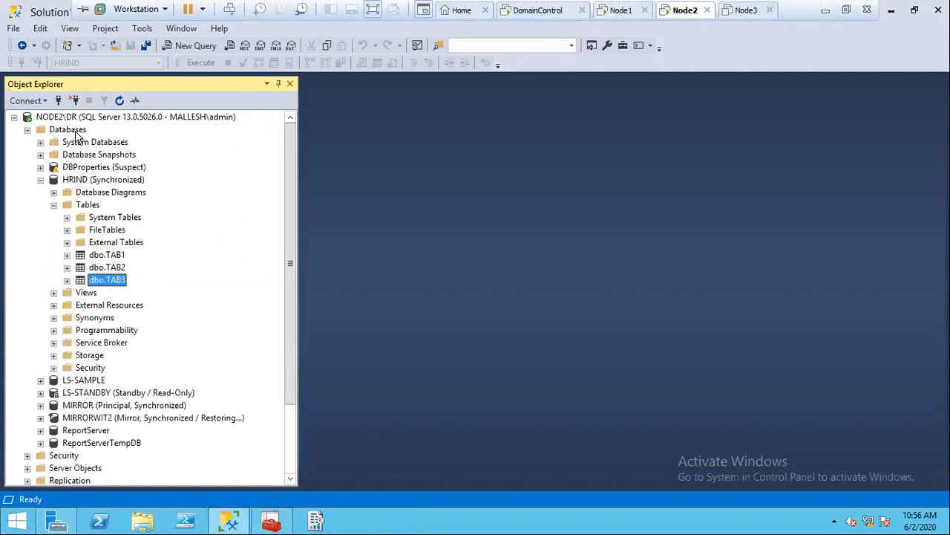
{"action": "left_click", "coordinate": [74, 130]}
{"action": "left_click", "coordinate": [119, 101]}
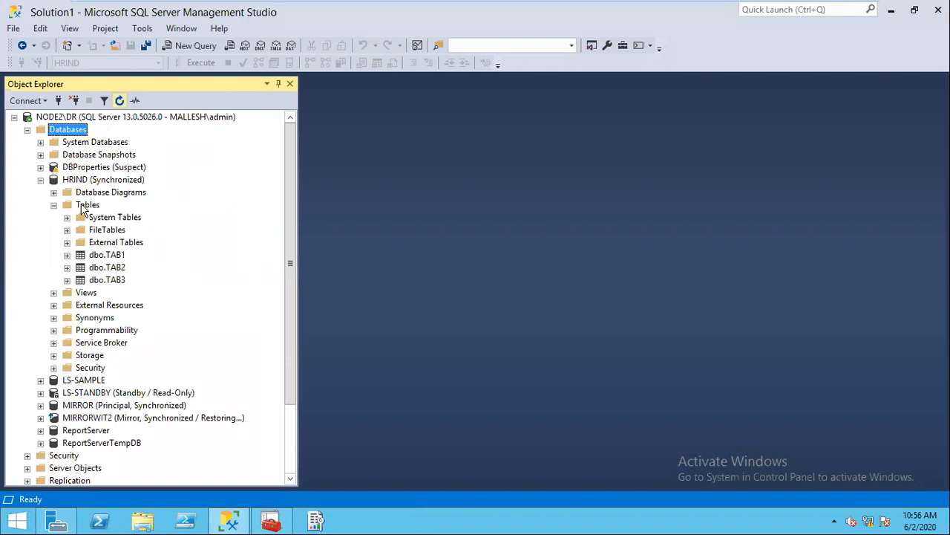
{"action": "left_click", "coordinate": [28, 318]}
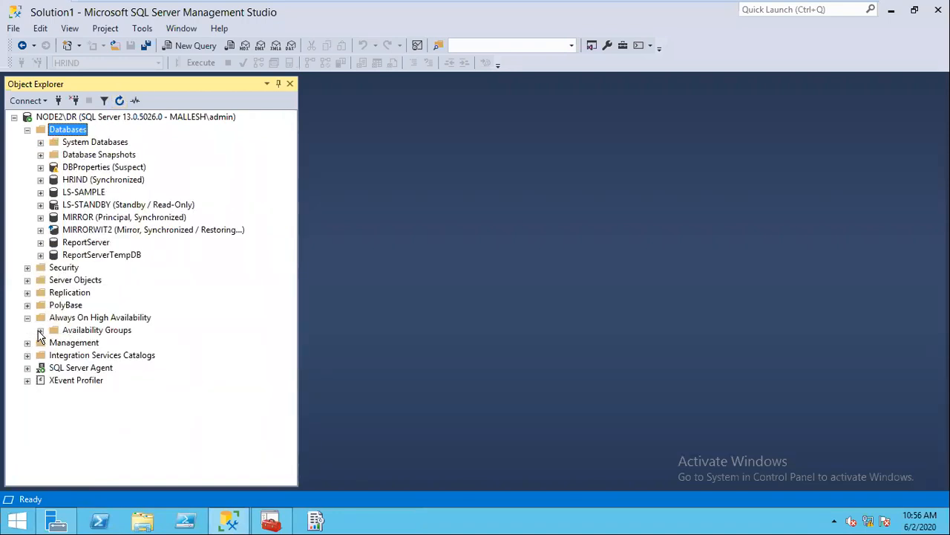
{"action": "left_click", "coordinate": [41, 330]}
Step: Open the HRAPP dashboard showing NODE2\DR as Primary and reveal the HRIND availability database
{"action": "left_click", "coordinate": [86, 345]}
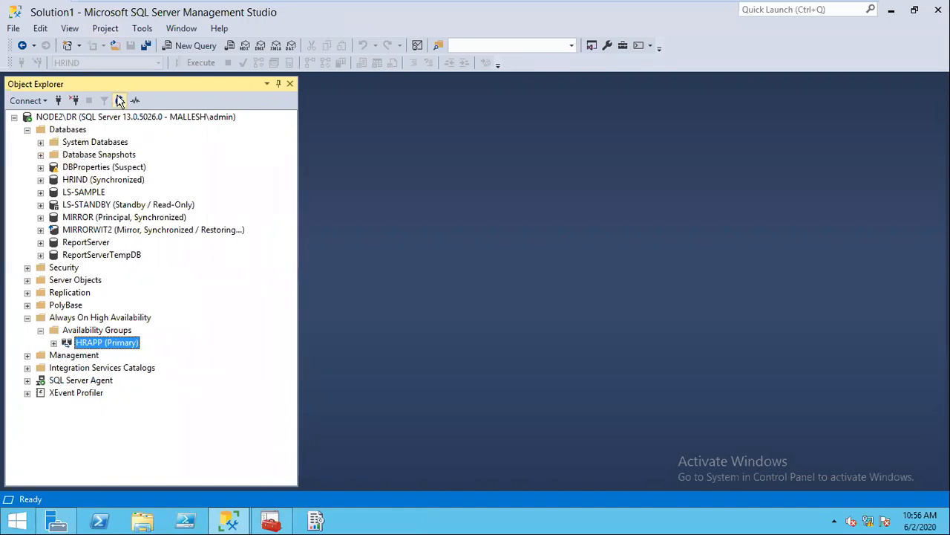
{"action": "right_click", "coordinate": [124, 340]}
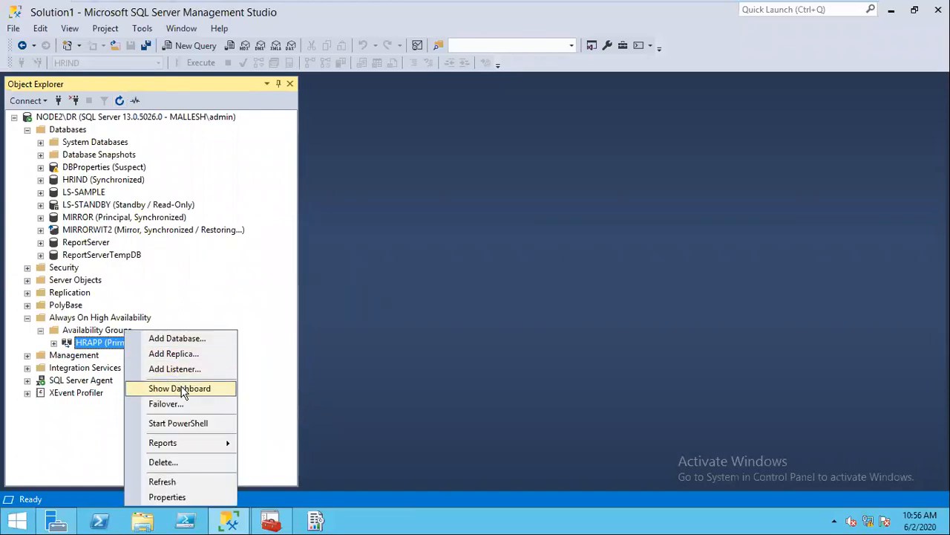
{"action": "left_click", "coordinate": [183, 393]}
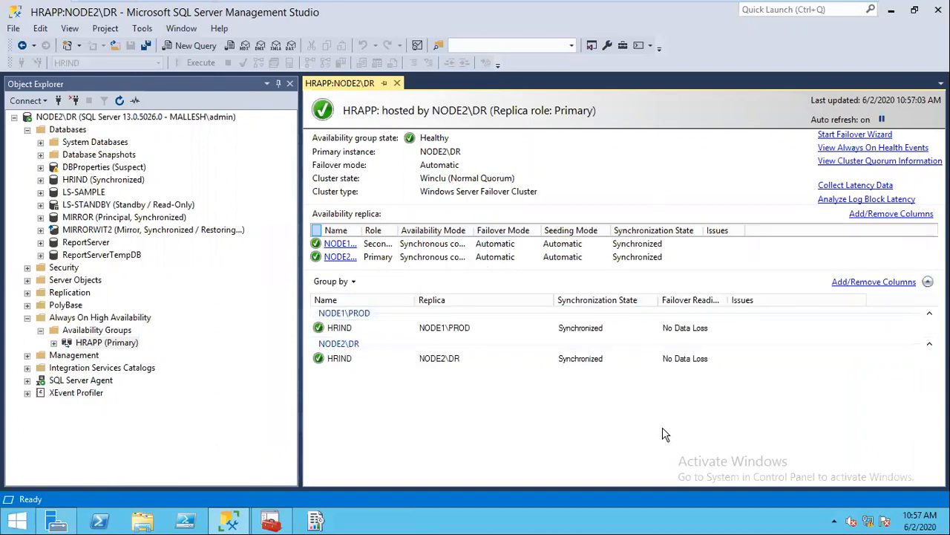
{"action": "left_click", "coordinate": [53, 343]}
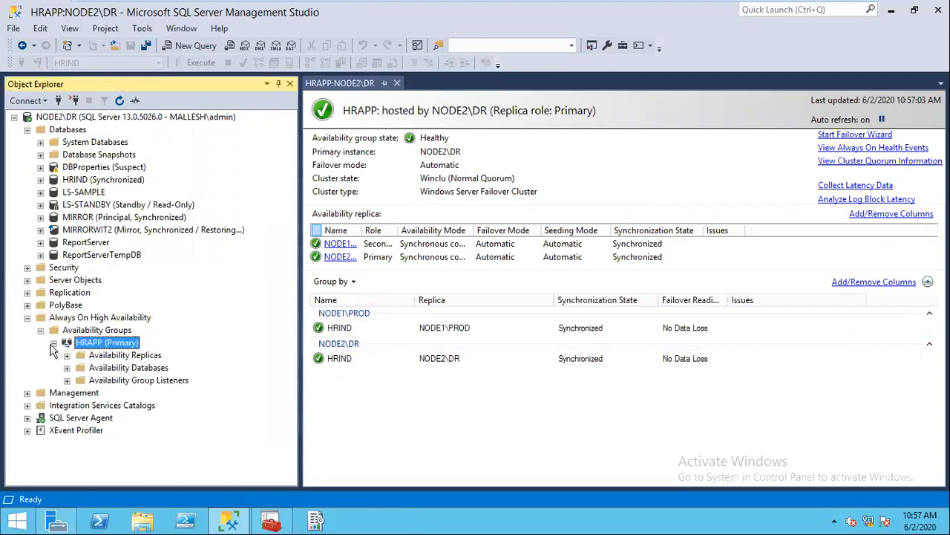
{"action": "left_click", "coordinate": [66, 367]}
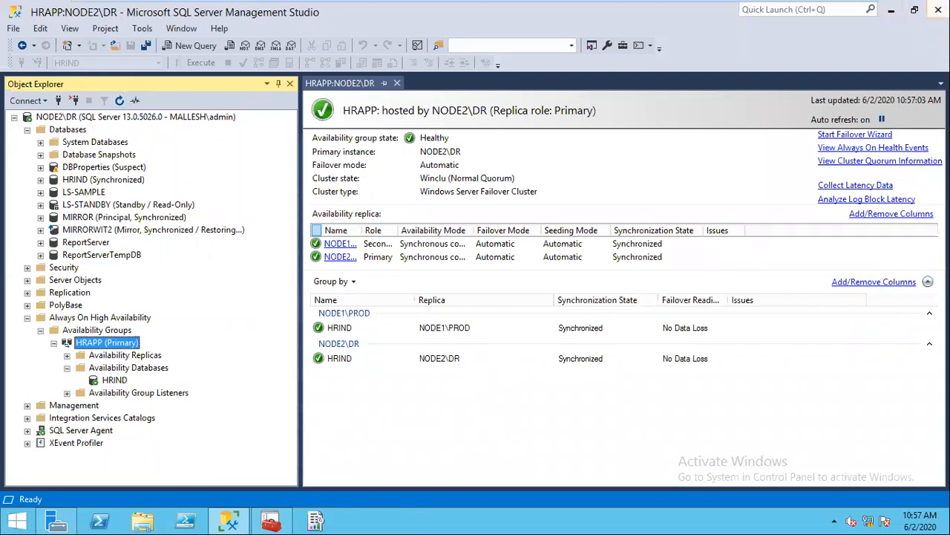
Step: Close Management Studio, SQL Server Configuration Manager and Server Manager on Node2
{"action": "mouse_move", "coordinate": [679, 9]}
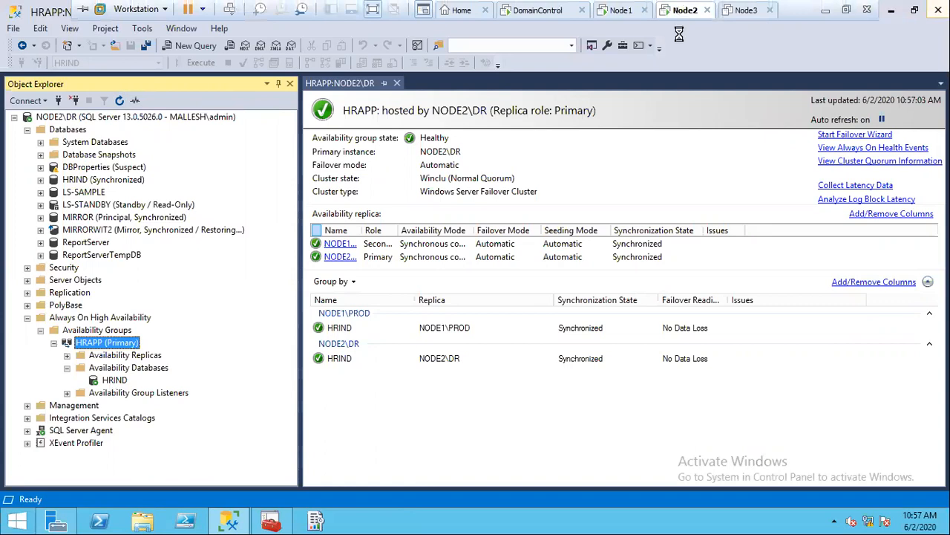
{"action": "left_click", "coordinate": [938, 10]}
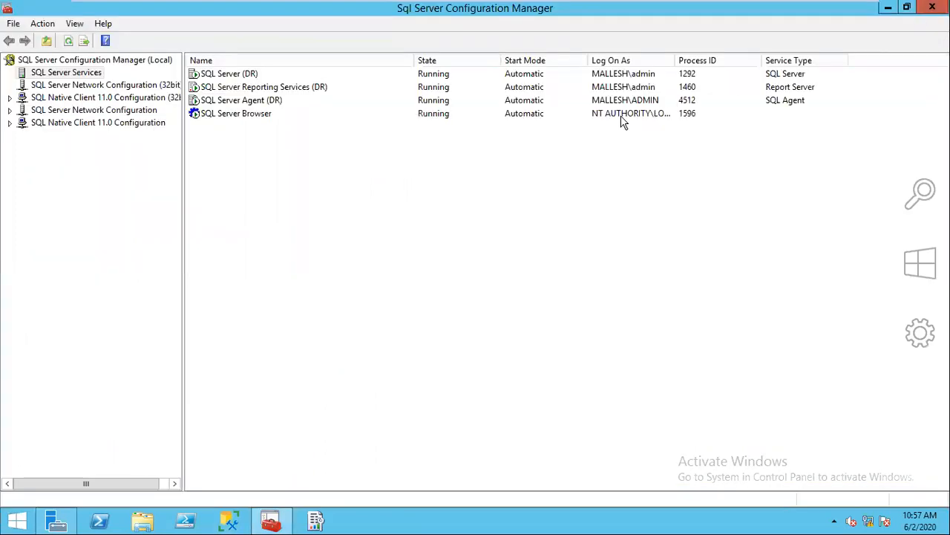
{"action": "key", "text": "alt+F4"}
{"action": "left_click", "coordinate": [625, 117]}
Step: Restart Node2 from the Start screen's power options and return to Node1
{"action": "mouse_move", "coordinate": [639, 7]}
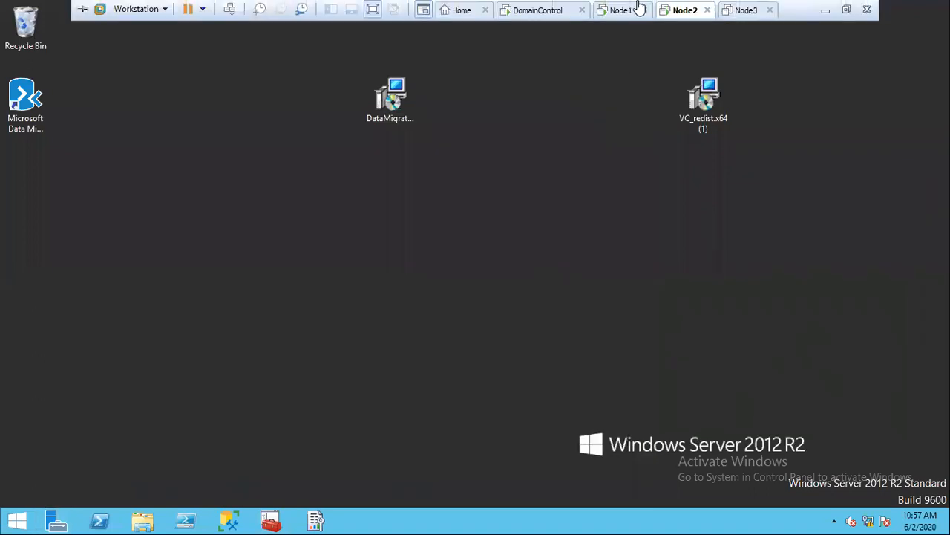
{"action": "left_click", "coordinate": [25, 523]}
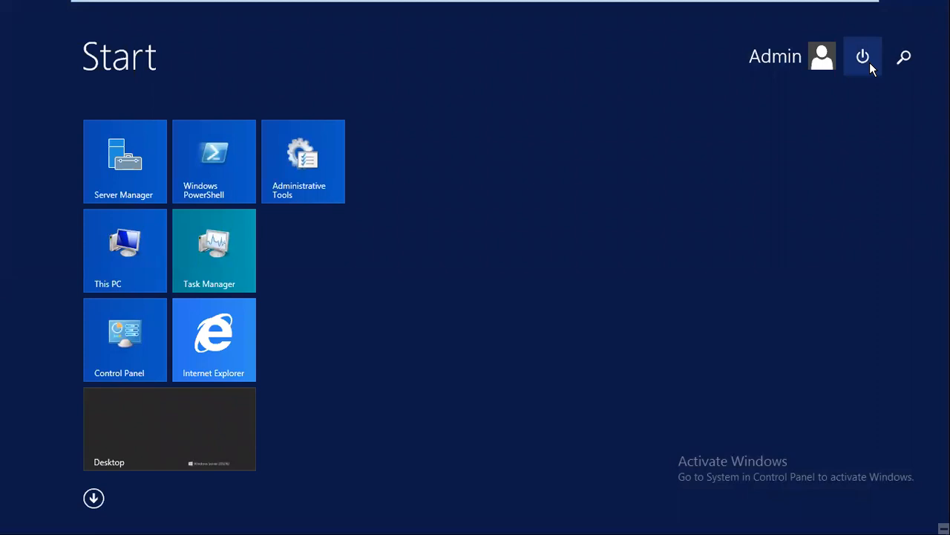
{"action": "left_click", "coordinate": [869, 63]}
{"action": "left_click", "coordinate": [855, 128]}
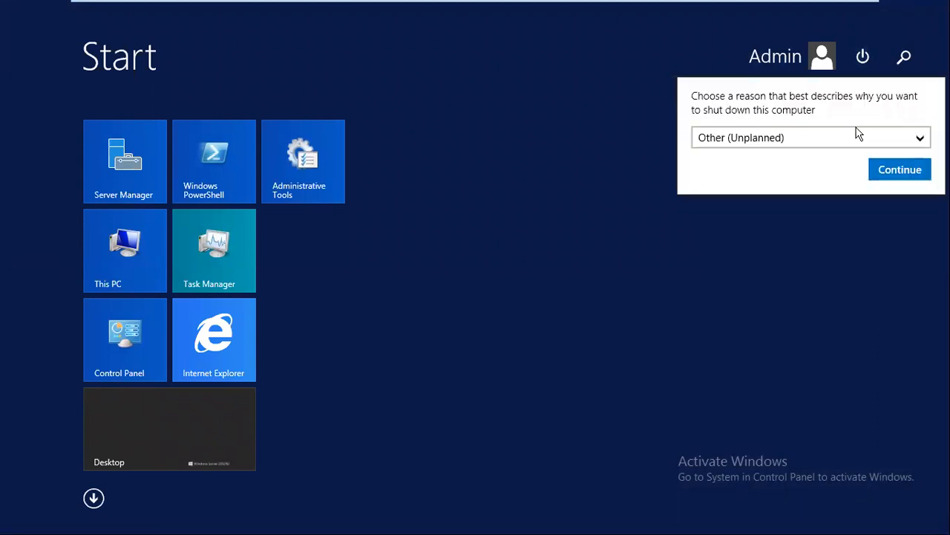
{"action": "left_click", "coordinate": [906, 171]}
{"action": "mouse_move", "coordinate": [625, 6]}
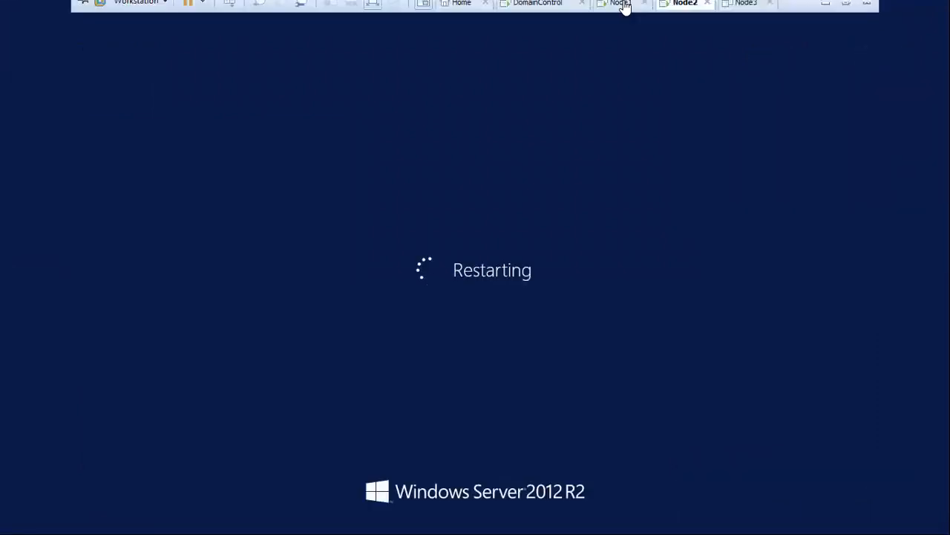
{"action": "left_click", "coordinate": [624, 6]}
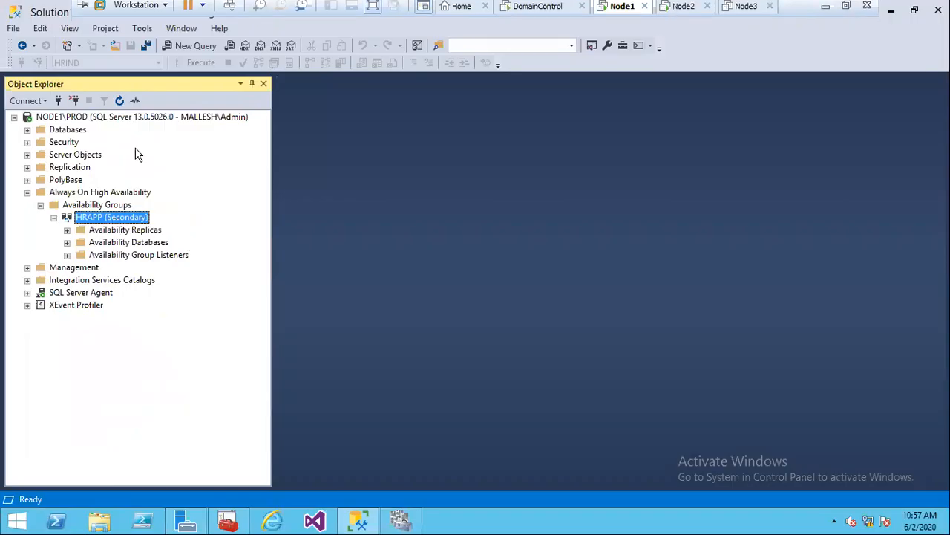
Step: Refresh HRAPP's status in Node1's Object Explorer, briefly checking Node2's screen
{"action": "left_click", "coordinate": [119, 102]}
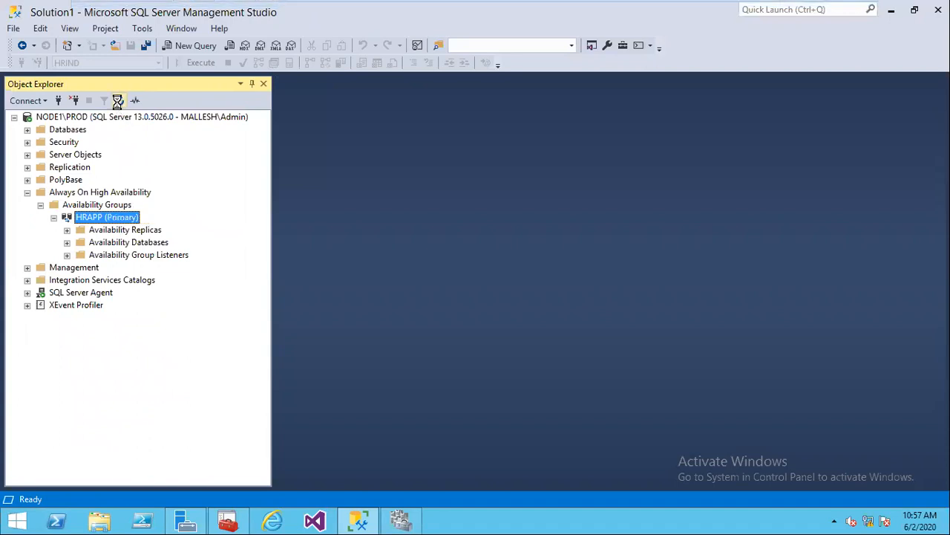
{"action": "left_click", "coordinate": [683, 9]}
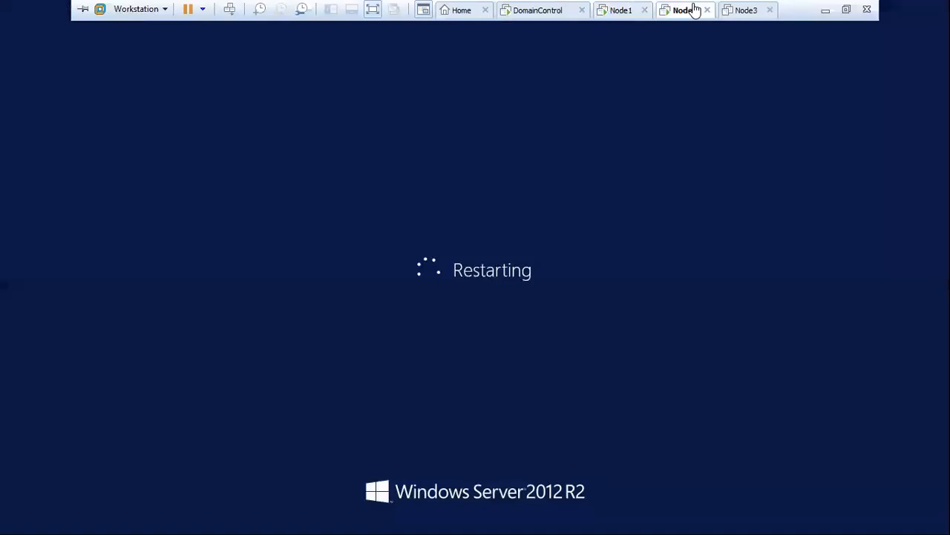
{"action": "left_click", "coordinate": [621, 10]}
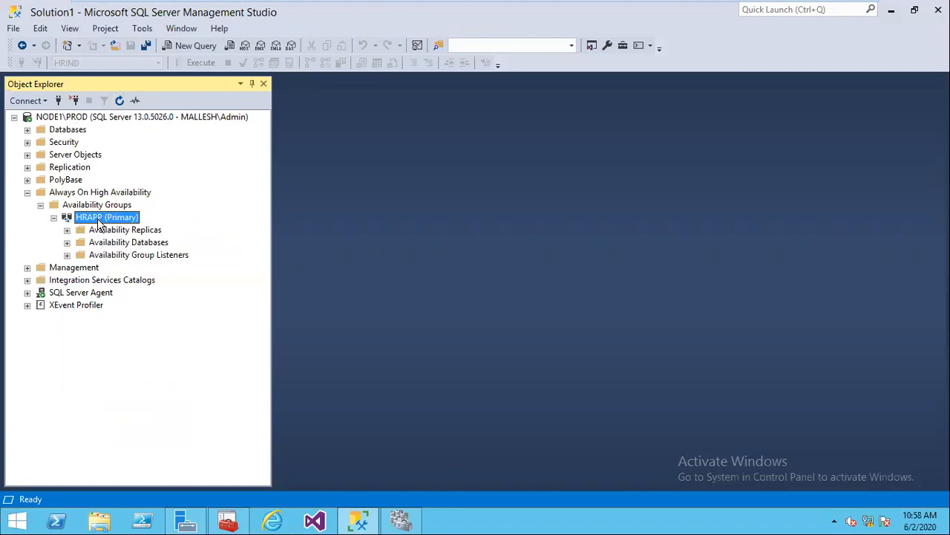
Step: Expand HRAPP's Availability Databases and Availability Replicas, select NODE2\DR, then go to Node2
{"action": "left_click", "coordinate": [67, 242]}
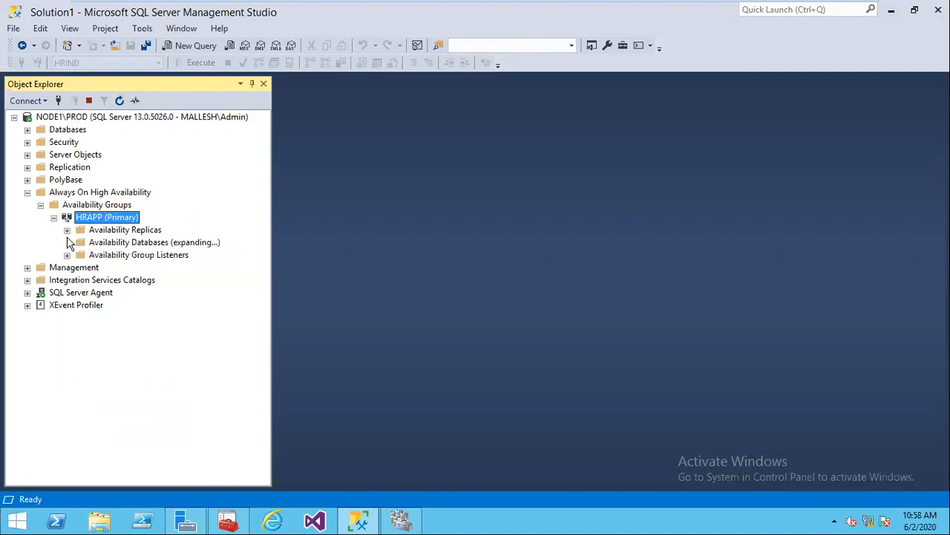
{"action": "left_click", "coordinate": [67, 230]}
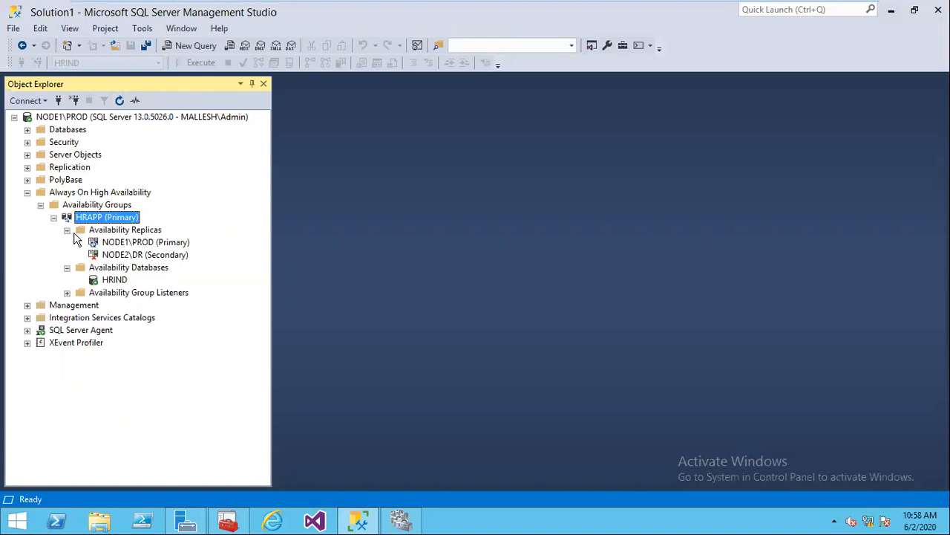
{"action": "left_click", "coordinate": [145, 256]}
{"action": "mouse_move", "coordinate": [677, 13]}
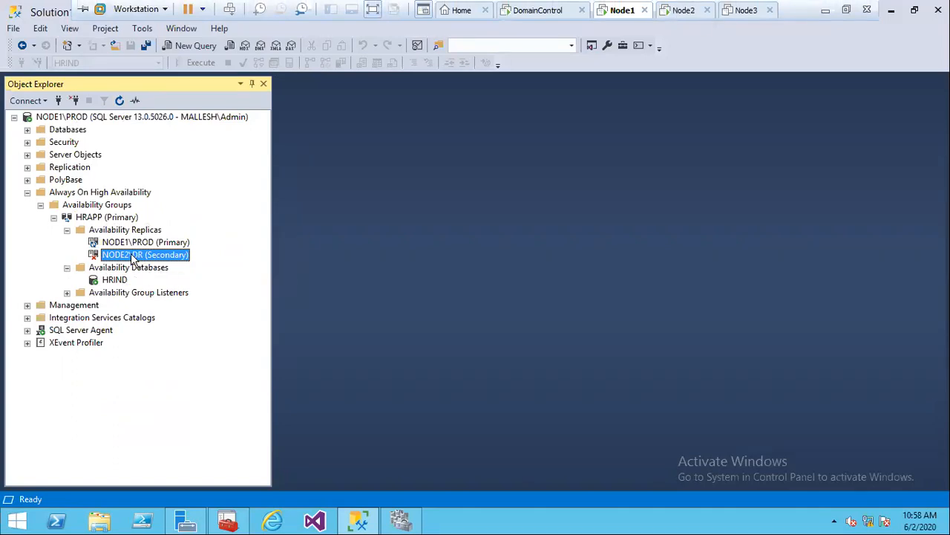
{"action": "mouse_move", "coordinate": [610, 7]}
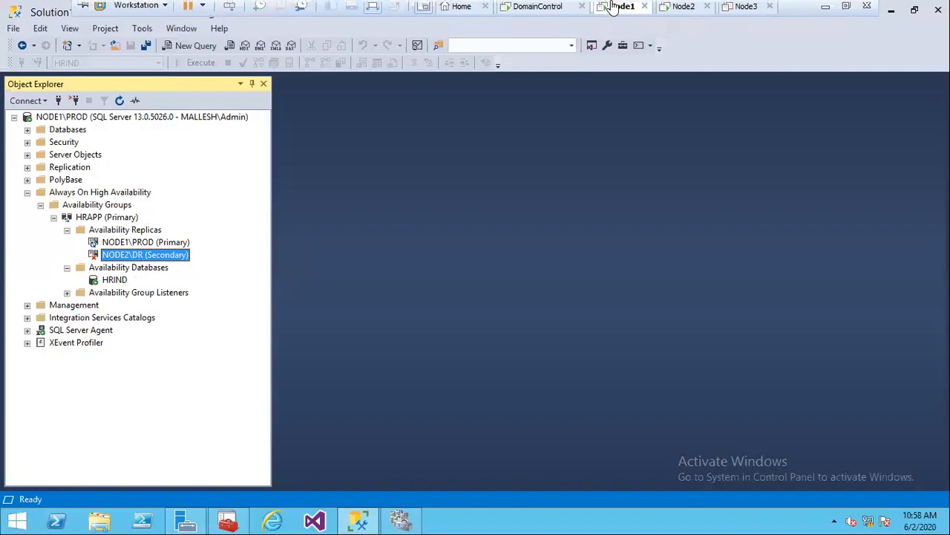
{"action": "left_click", "coordinate": [684, 10]}
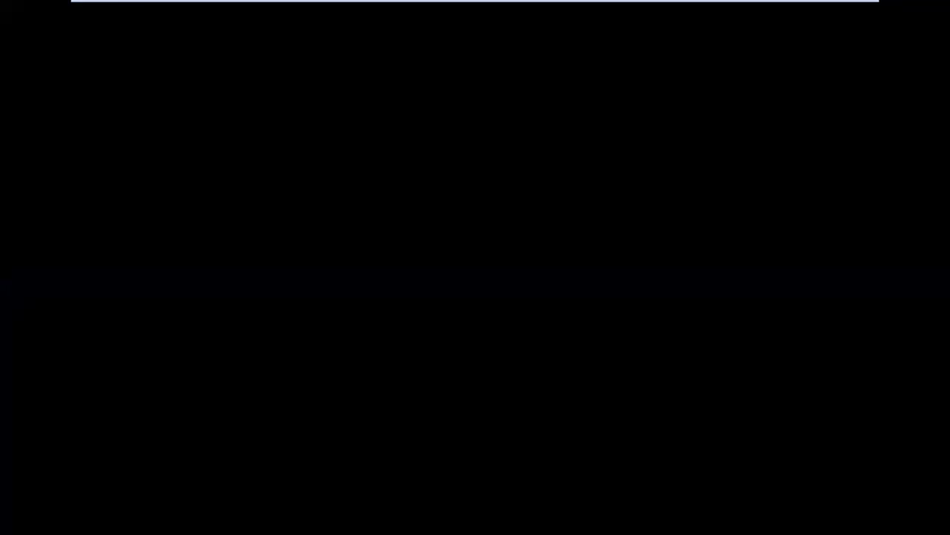
Step: Sign in to Node2 with Ctrl+Alt+Delete and the administrator password
{"action": "mouse_move", "coordinate": [730, 11]}
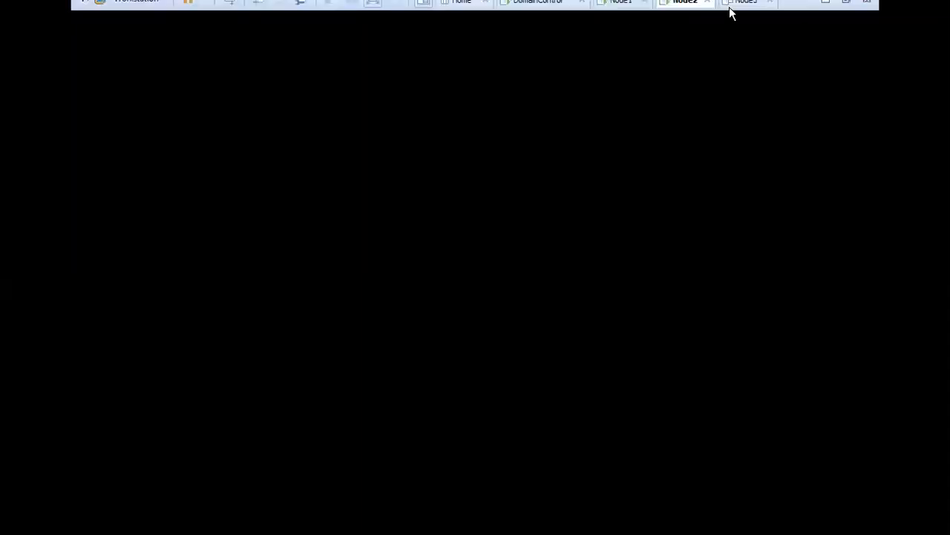
{"action": "mouse_move", "coordinate": [679, 7]}
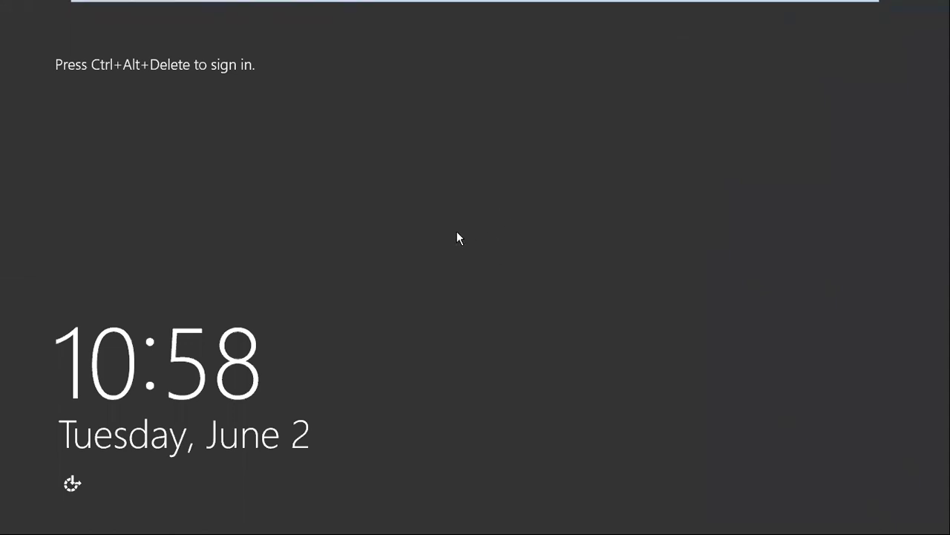
{"action": "key", "text": "ctrl+alt+Insert"}
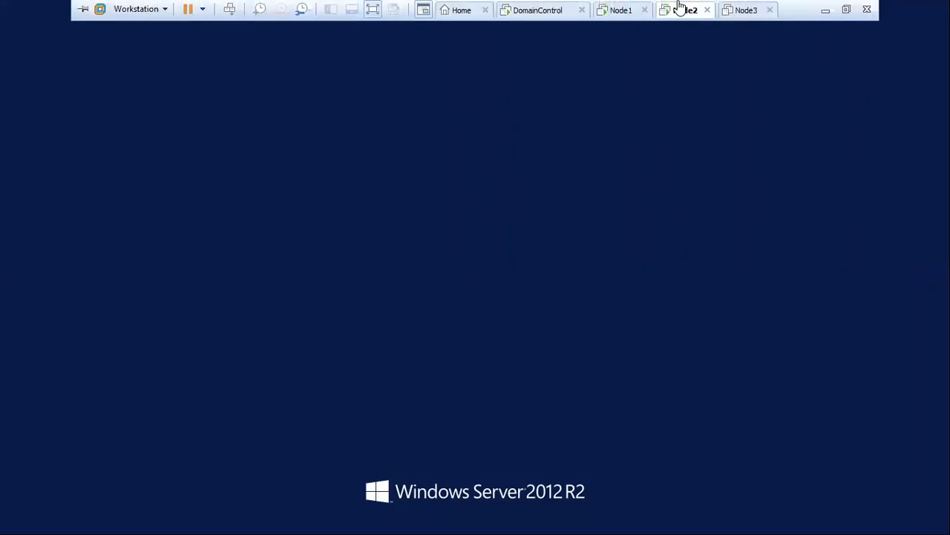
{"action": "left_click", "coordinate": [494, 190]}
{"action": "type", "text": "•••"}
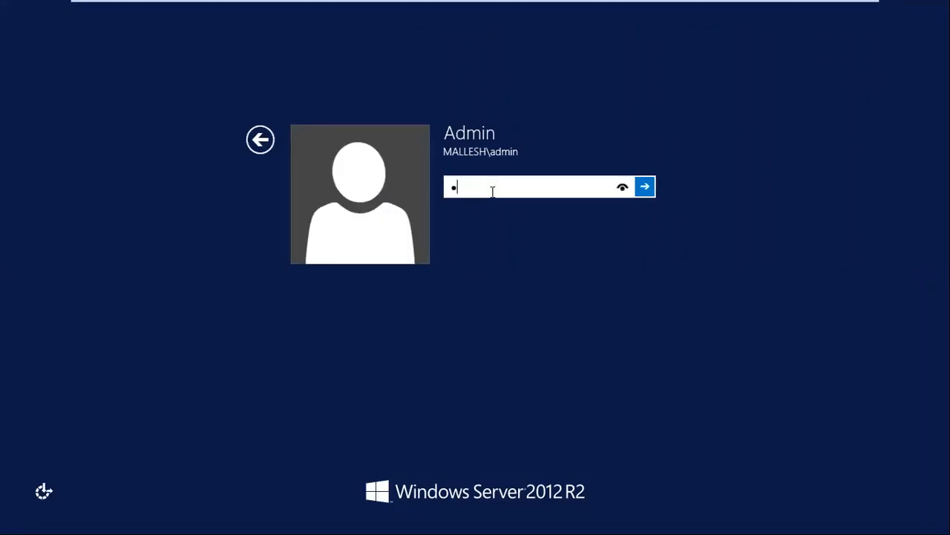
{"action": "type", "text": "••••"}
{"action": "key", "text": "Return"}
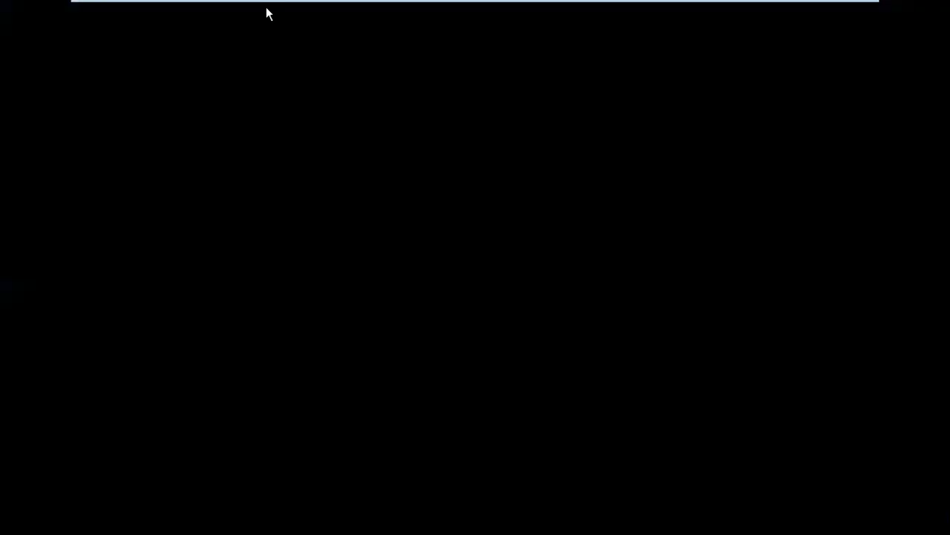
Step: On Node1, refresh HRAPP and expand Availability Replicas to recheck both replicas' states
{"action": "mouse_move", "coordinate": [539, 8]}
{"action": "left_click", "coordinate": [619, 11]}
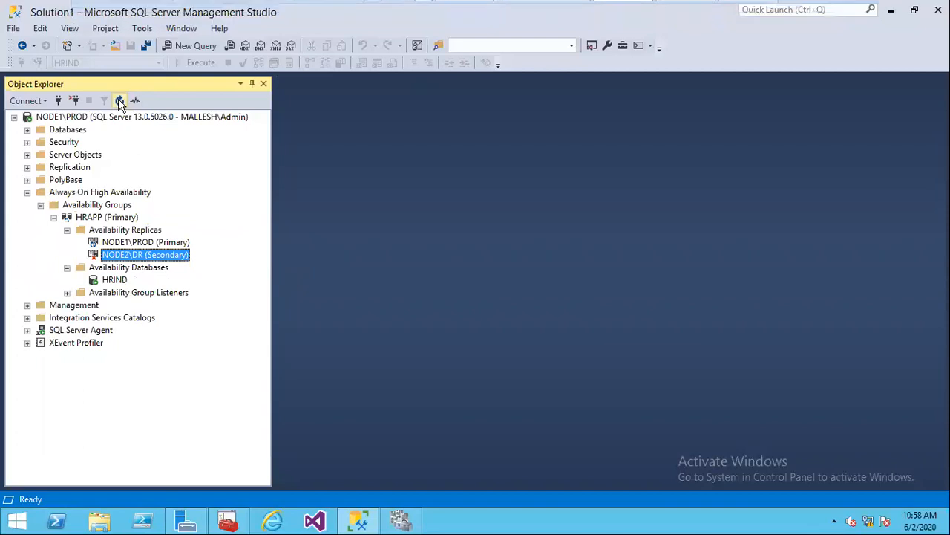
{"action": "left_click", "coordinate": [135, 242]}
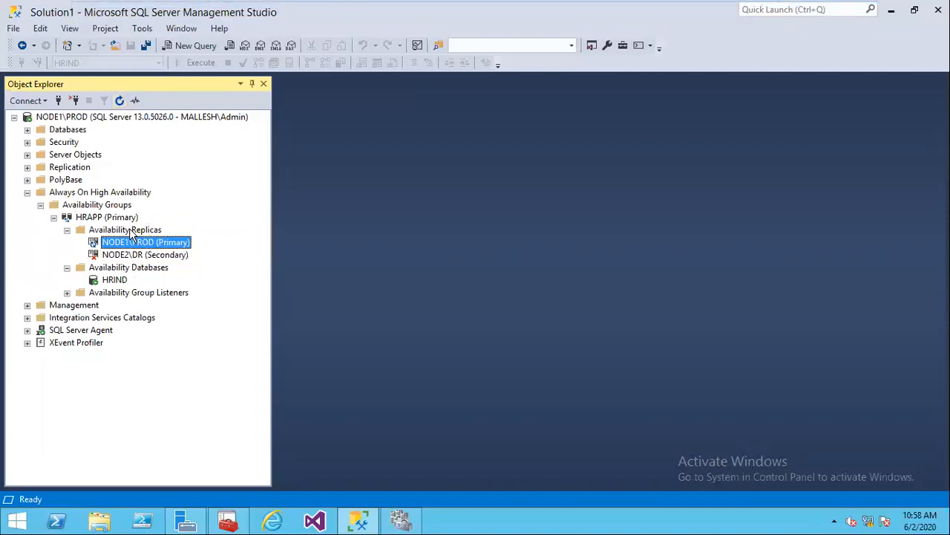
{"action": "left_click", "coordinate": [125, 234]}
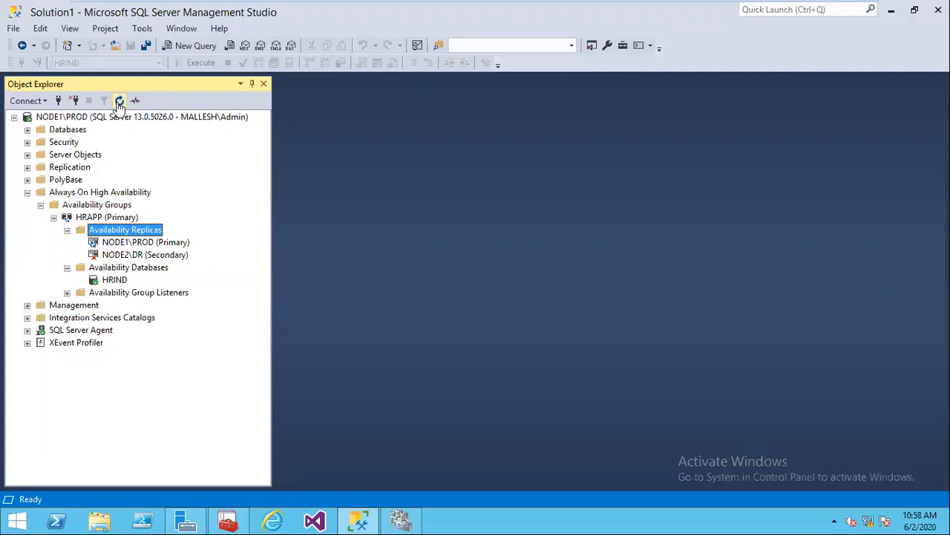
{"action": "left_click", "coordinate": [112, 216]}
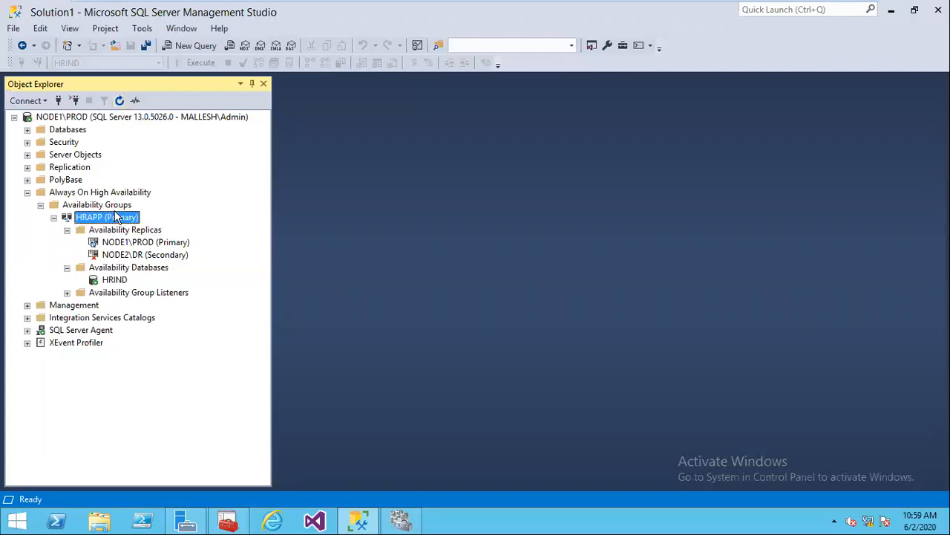
{"action": "left_click", "coordinate": [118, 100]}
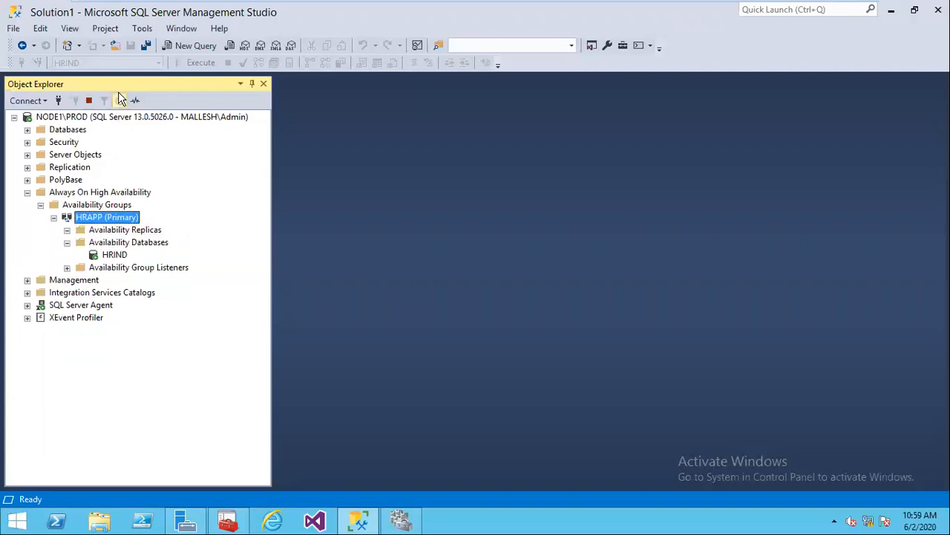
{"action": "left_click", "coordinate": [65, 230]}
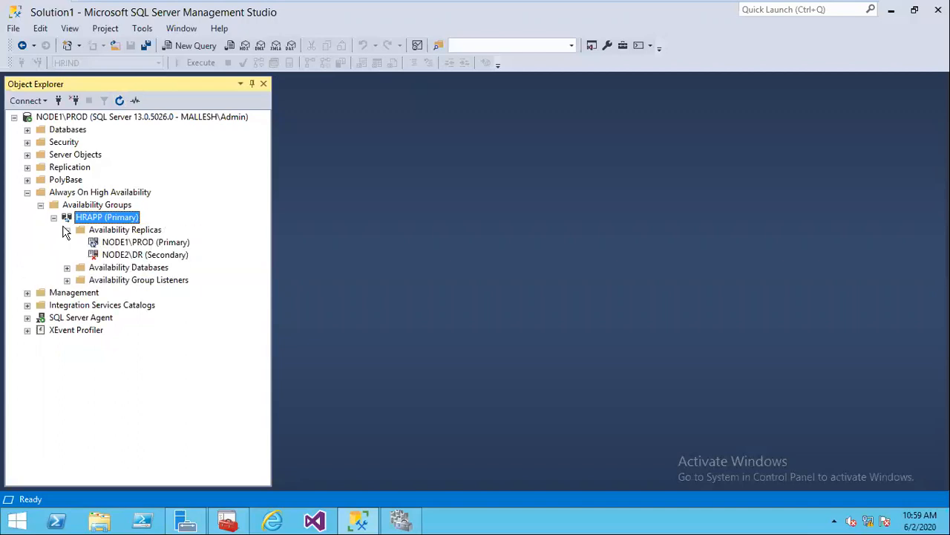
{"action": "left_click", "coordinate": [668, 7]}
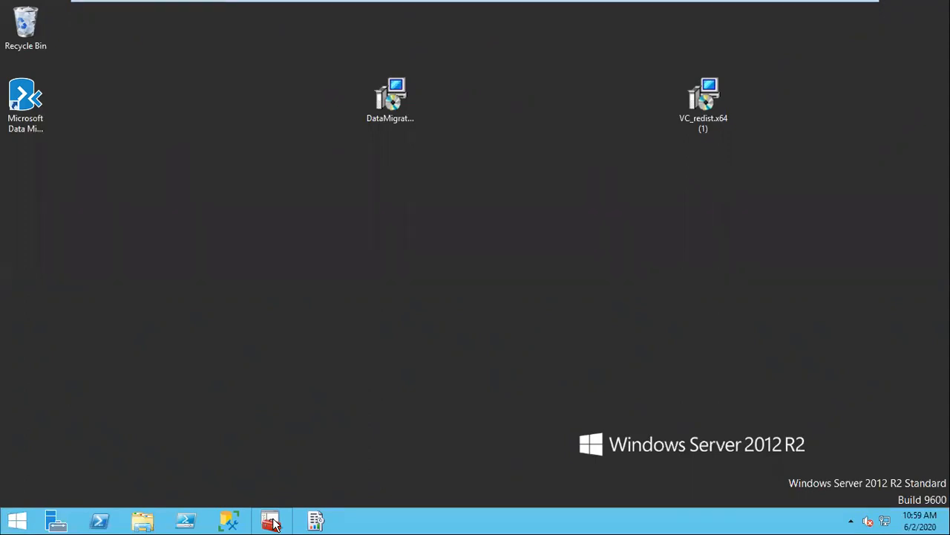
Step: Refresh Node2's desktop, then switch to Node1 through the VMware taskbar preview
{"action": "right_click", "coordinate": [304, 266]}
{"action": "mouse_move", "coordinate": [305, 269]}
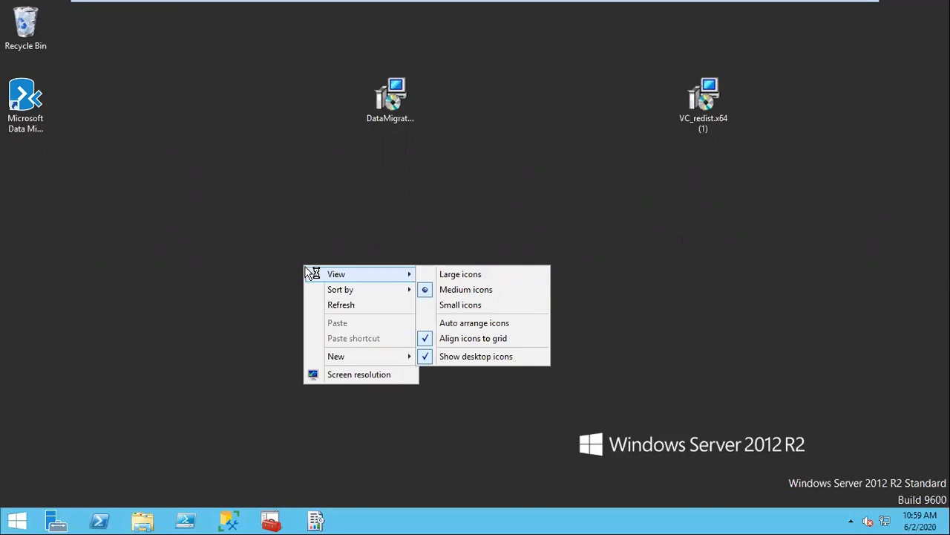
{"action": "left_click", "coordinate": [347, 306]}
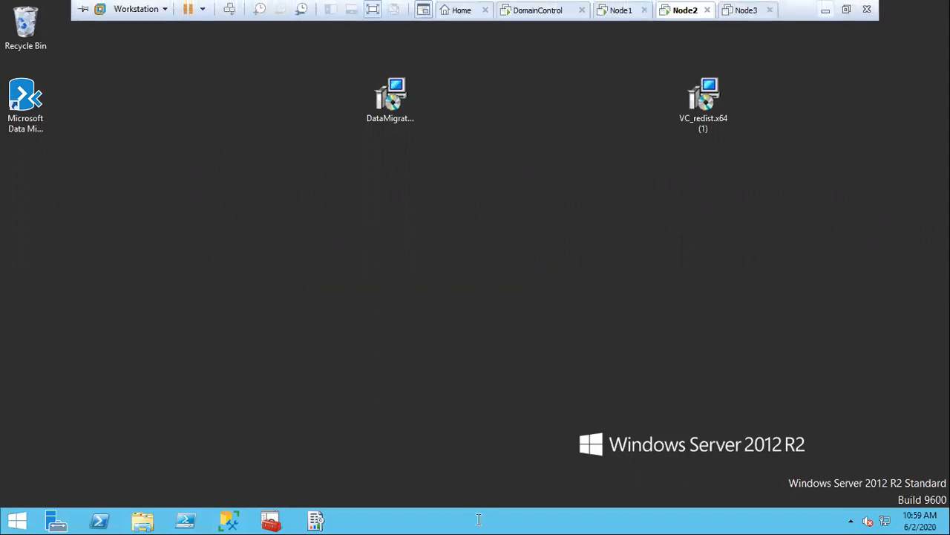
{"action": "left_click", "coordinate": [830, 6]}
{"action": "left_click", "coordinate": [461, 521]}
{"action": "left_click", "coordinate": [513, 465]}
Step: Refresh HRAPP on Node1 and expand Availability Replicas and Availability Databases to list HRIND
{"action": "left_click", "coordinate": [119, 101]}
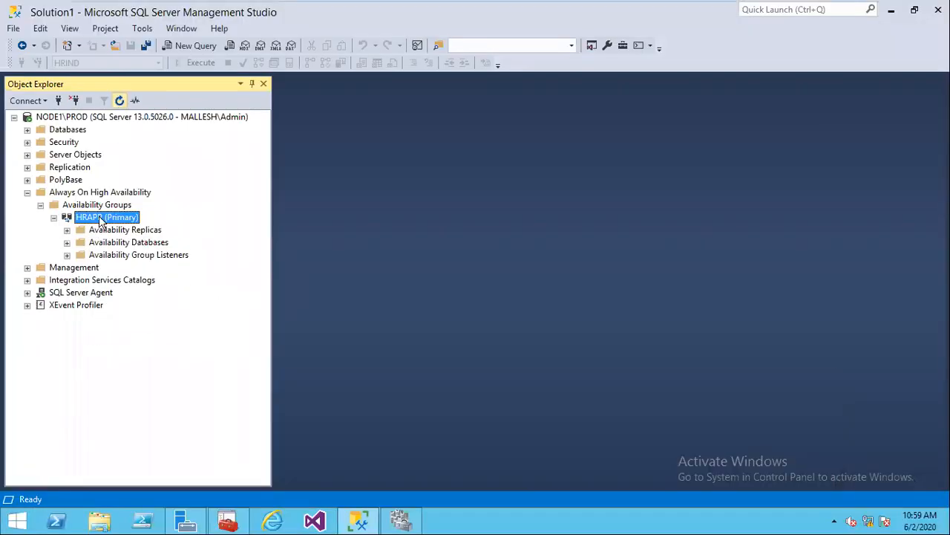
{"action": "left_click", "coordinate": [67, 230]}
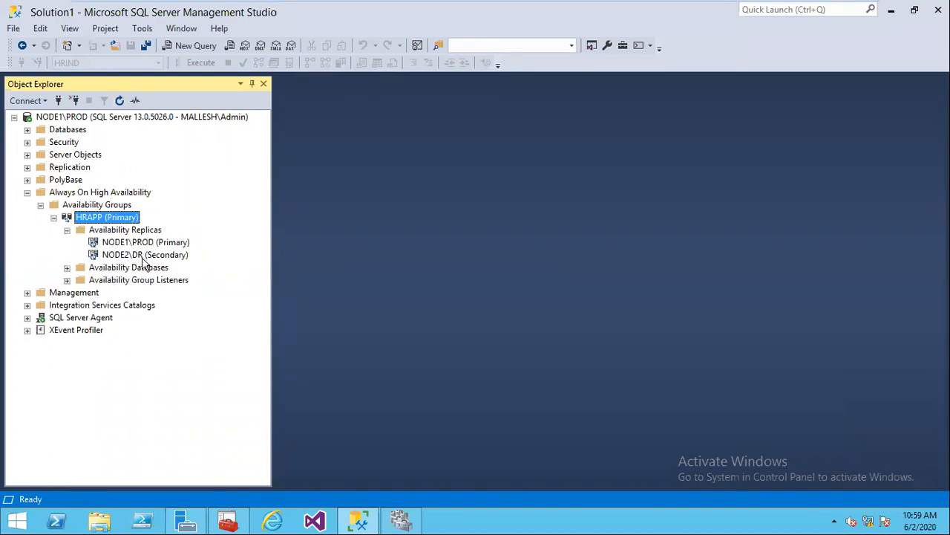
{"action": "left_click", "coordinate": [683, 9]}
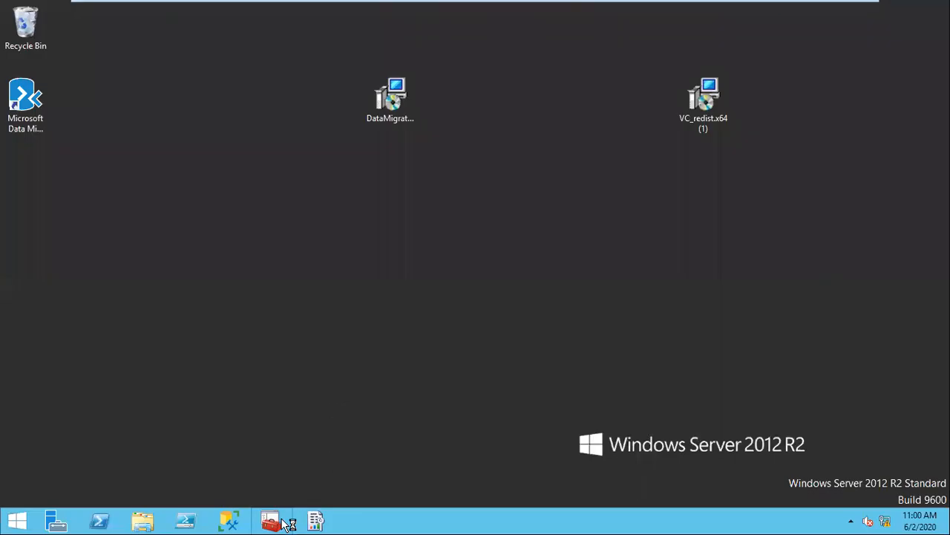
{"action": "left_click_drag", "start_coordinate": [530, 133], "coordinate": [239, 518]}
{"action": "mouse_move", "coordinate": [688, 10]}
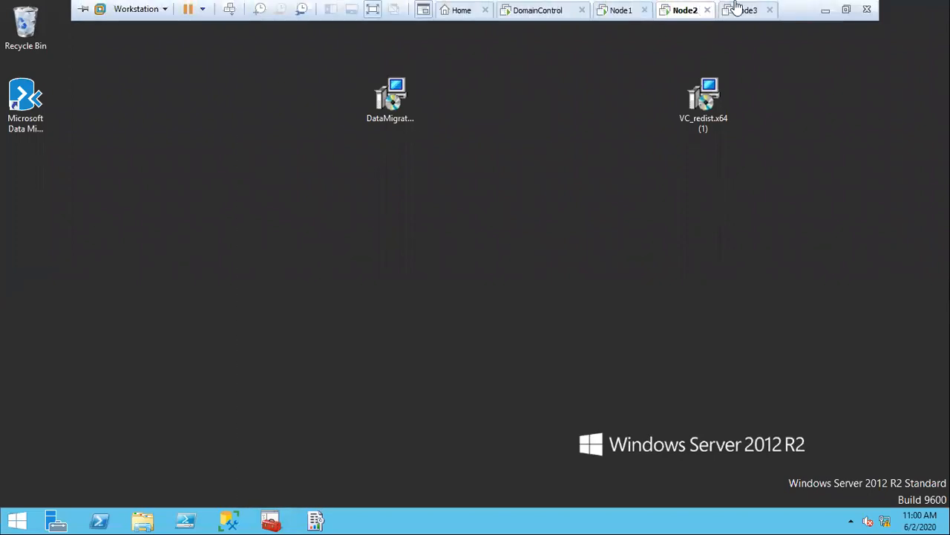
{"action": "left_click", "coordinate": [624, 10]}
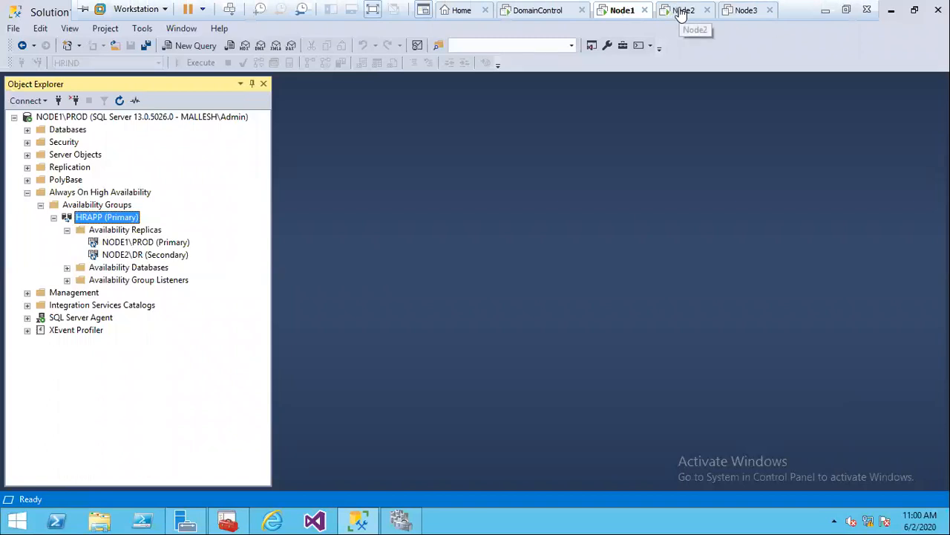
{"action": "left_click", "coordinate": [118, 102]}
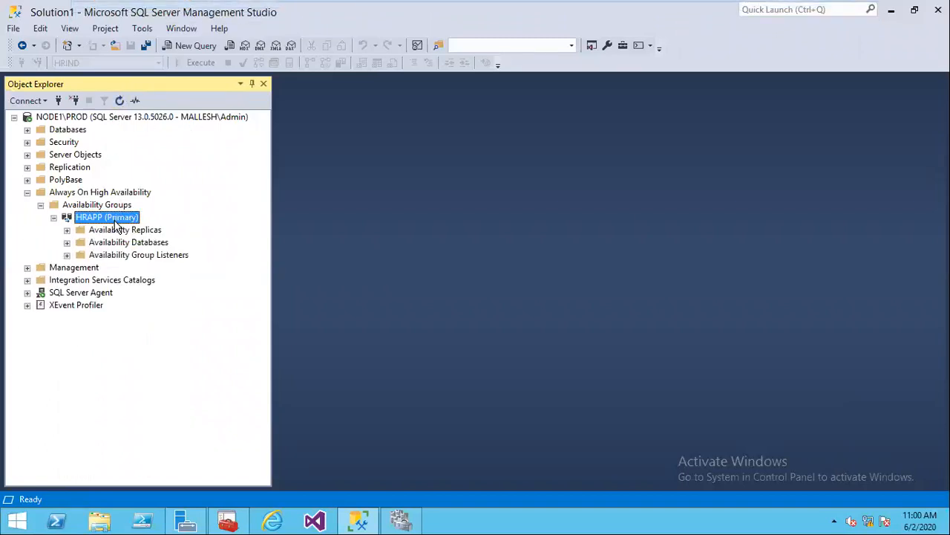
{"action": "left_click", "coordinate": [69, 243]}
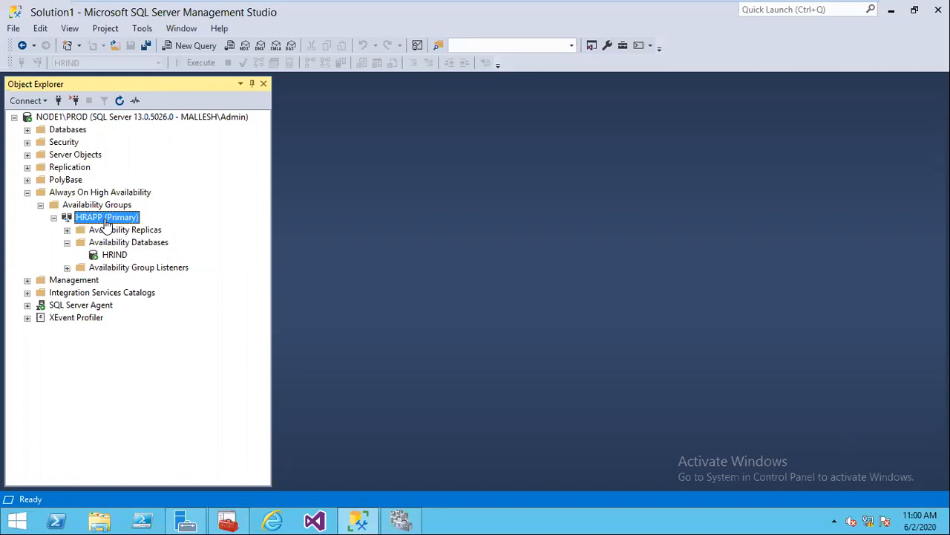
Step: Open the HRAPP availability group Properties window, maximized
{"action": "right_click", "coordinate": [106, 226]}
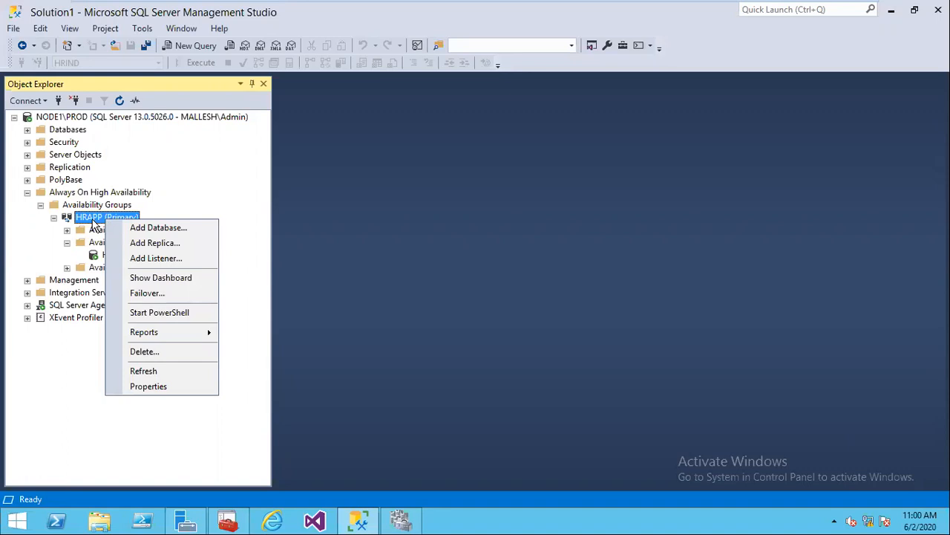
{"action": "left_click", "coordinate": [91, 220]}
{"action": "left_click", "coordinate": [53, 216]}
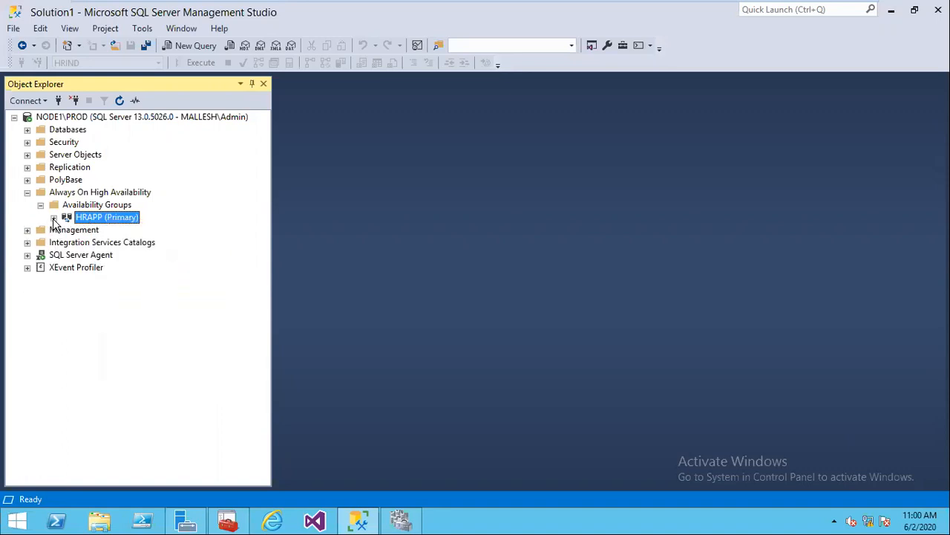
{"action": "right_click", "coordinate": [93, 223]}
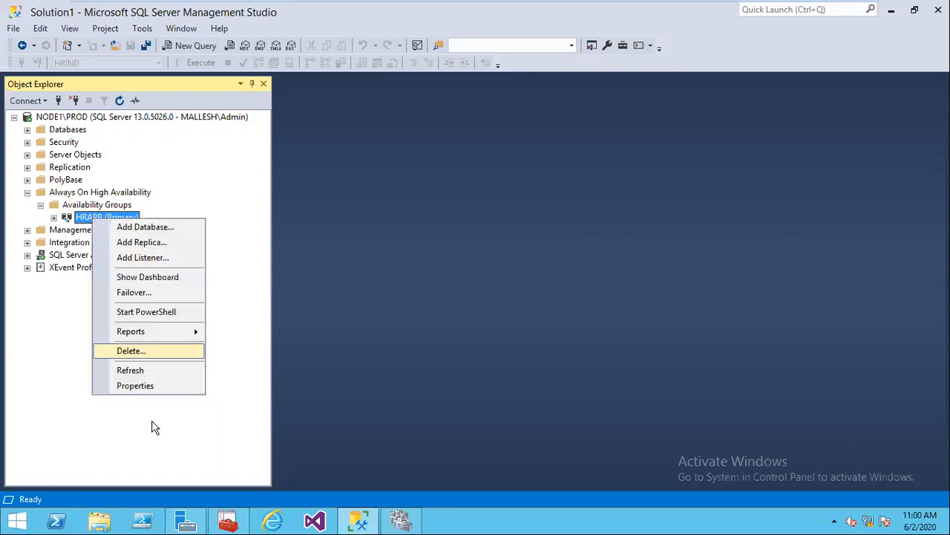
{"action": "left_click", "coordinate": [124, 385]}
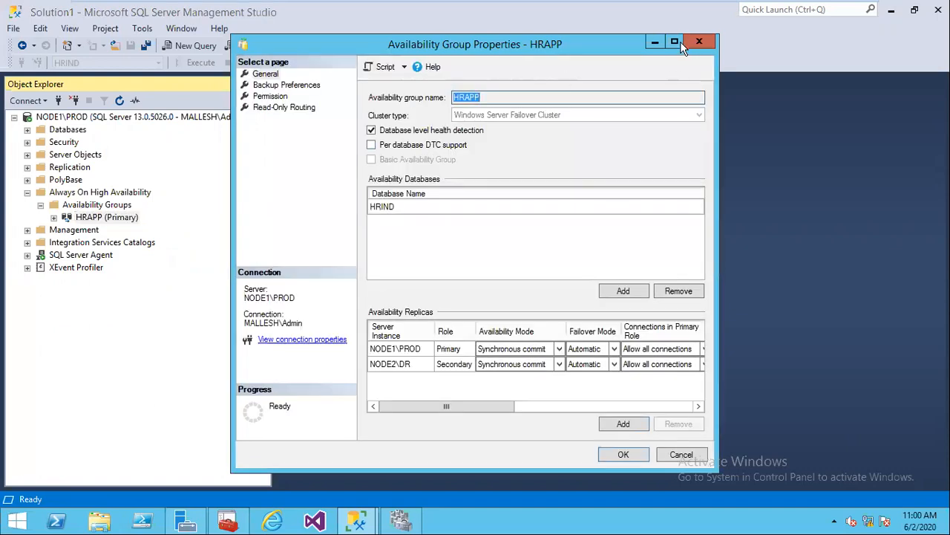
{"action": "left_click", "coordinate": [674, 42]}
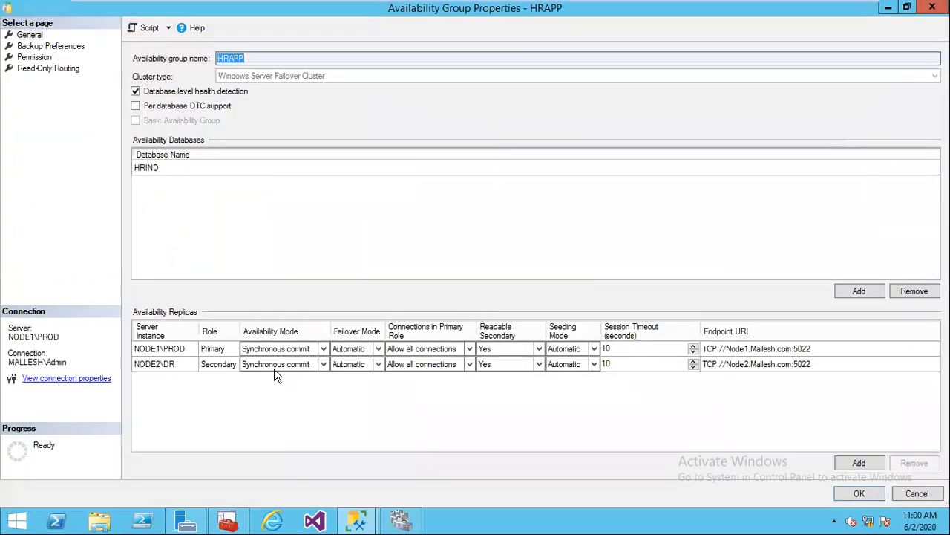
Step: Set both NODE1\PROD and NODE2\DR to Asynchronous commit with Manual failover mode
{"action": "left_click", "coordinate": [378, 351]}
{"action": "left_click", "coordinate": [378, 350]}
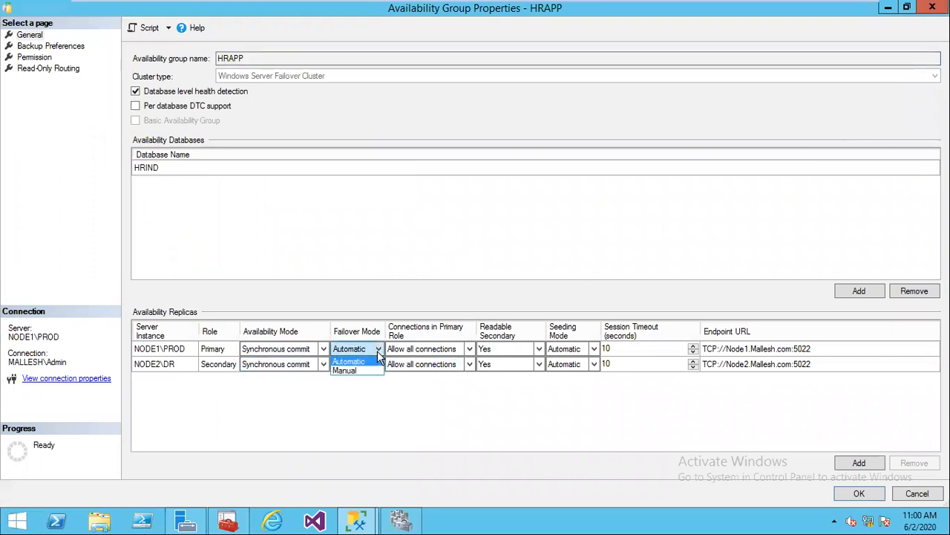
{"action": "left_click", "coordinate": [328, 352]}
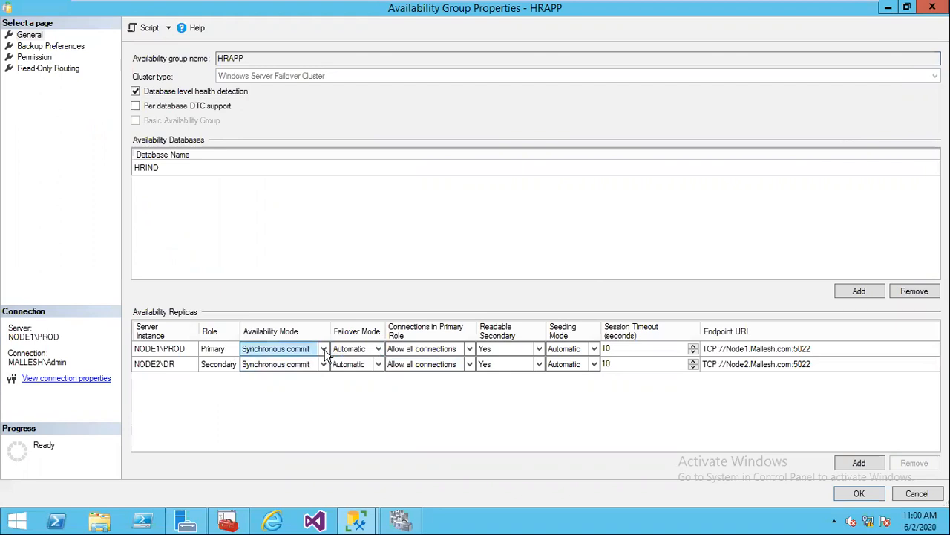
{"action": "left_click", "coordinate": [327, 352]}
{"action": "left_click", "coordinate": [305, 358]}
{"action": "left_click", "coordinate": [300, 376]}
{"action": "left_click", "coordinate": [377, 349]}
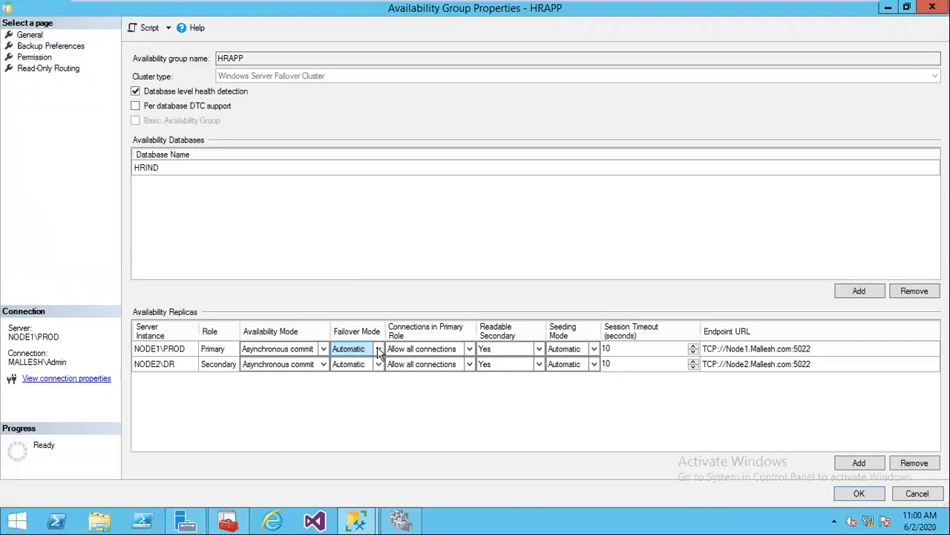
{"action": "left_click", "coordinate": [378, 350]}
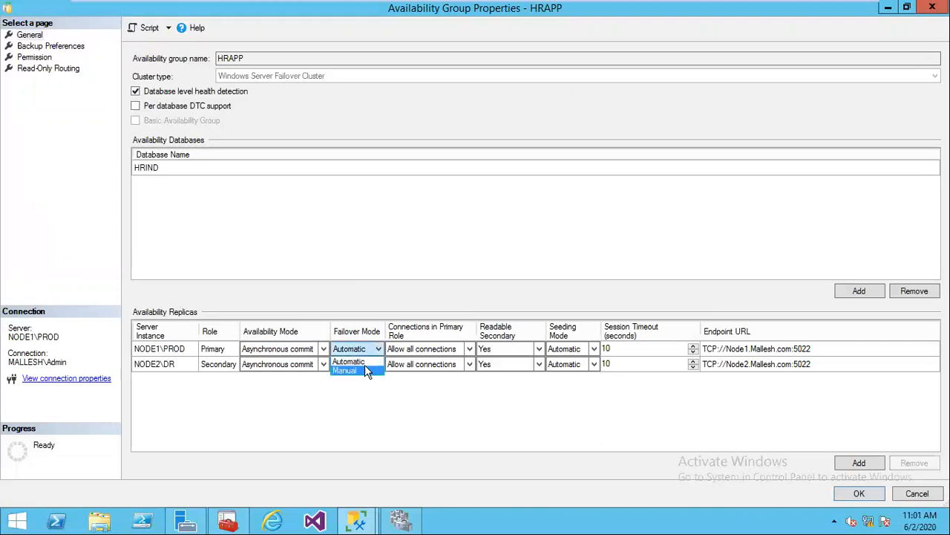
{"action": "left_click", "coordinate": [377, 369]}
{"action": "left_click", "coordinate": [377, 363]}
{"action": "left_click", "coordinate": [377, 364]}
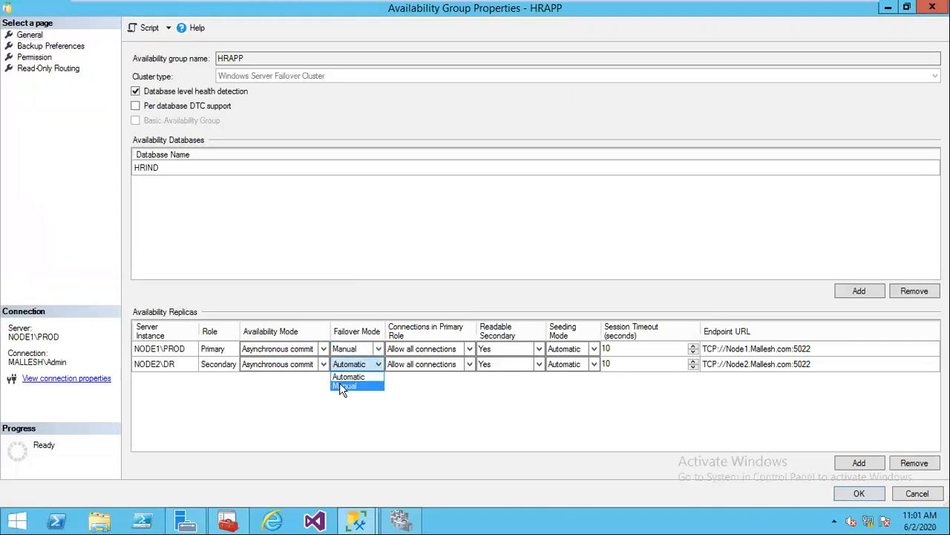
{"action": "left_click", "coordinate": [340, 386]}
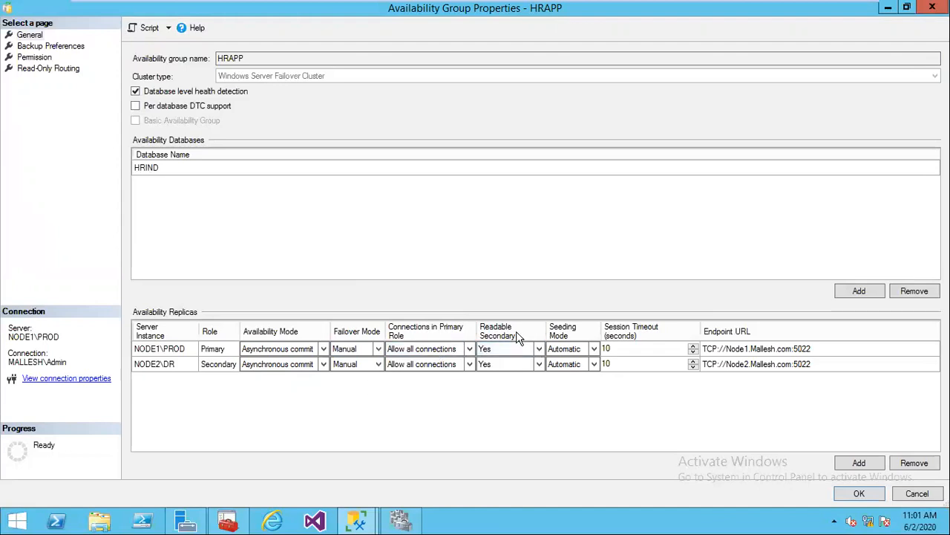
Step: Set Readable Secondary to No for both replicas, keeping seeding mode Automatic
{"action": "left_click", "coordinate": [495, 363]}
{"action": "left_click", "coordinate": [534, 353]}
{"action": "left_click", "coordinate": [533, 353]}
{"action": "left_click", "coordinate": [519, 360]}
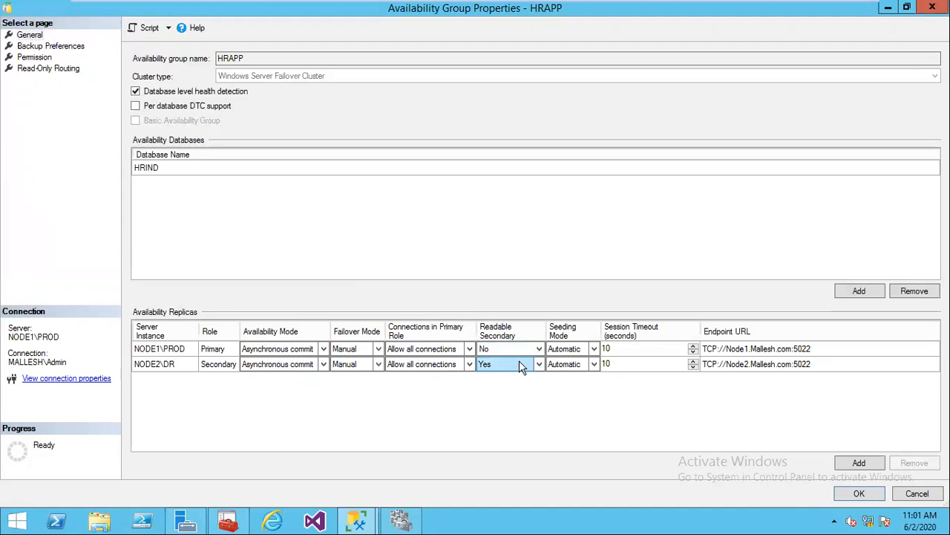
{"action": "left_click", "coordinate": [538, 364]}
{"action": "left_click", "coordinate": [497, 375]}
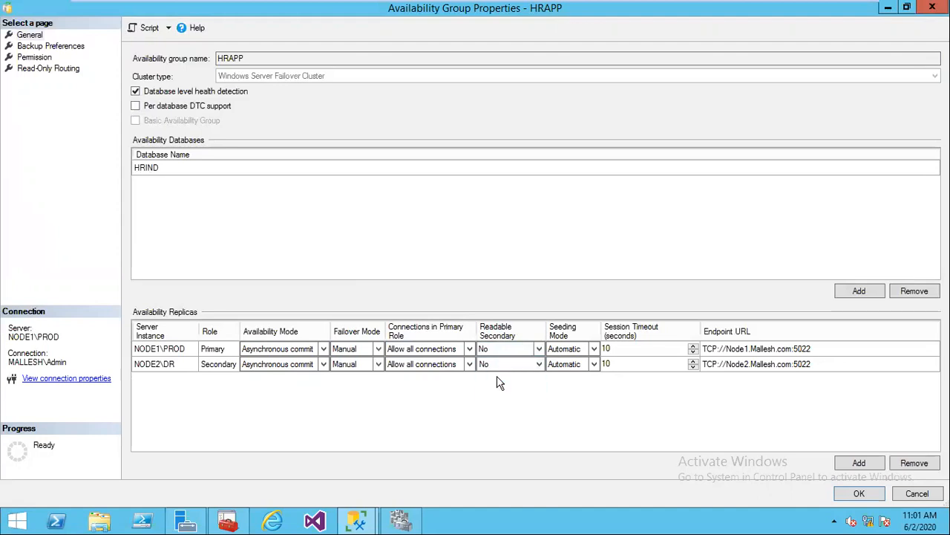
{"action": "left_click", "coordinate": [593, 350]}
{"action": "left_click", "coordinate": [594, 349]}
{"action": "left_click", "coordinate": [594, 349]}
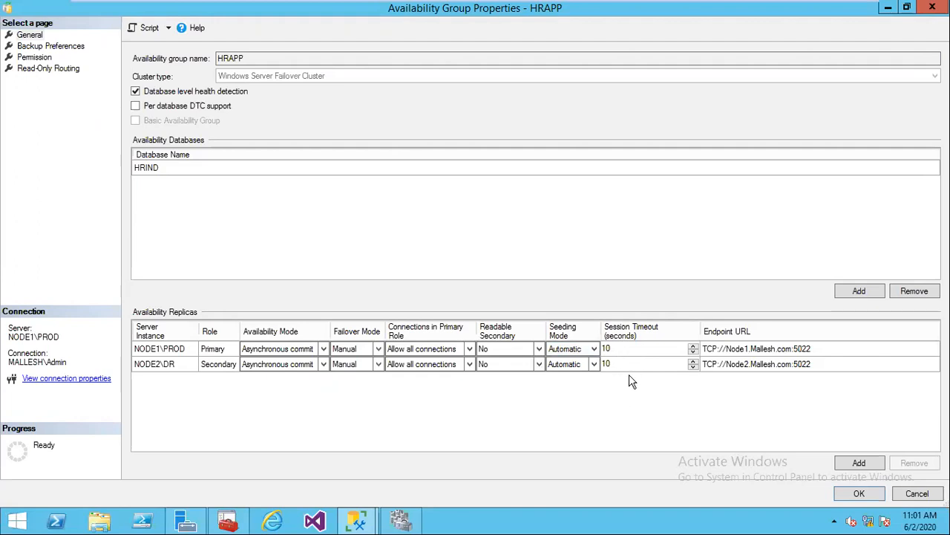
Step: Change the session timeout to 20 seconds for NODE1\PROD and NODE2\DR
{"action": "left_click", "coordinate": [621, 347]}
{"action": "type", "text": "20"}
{"action": "left_click", "coordinate": [615, 367]}
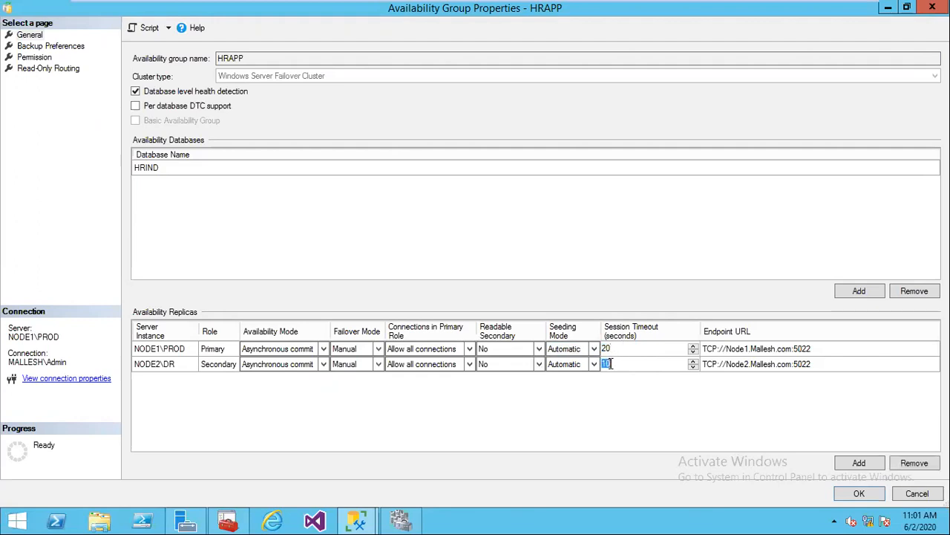
{"action": "type", "text": "20"}
Step: Review the Backup Preferences, Permissions and Read-Only Routing pages, then apply the properties with OK
{"action": "left_click", "coordinate": [71, 47]}
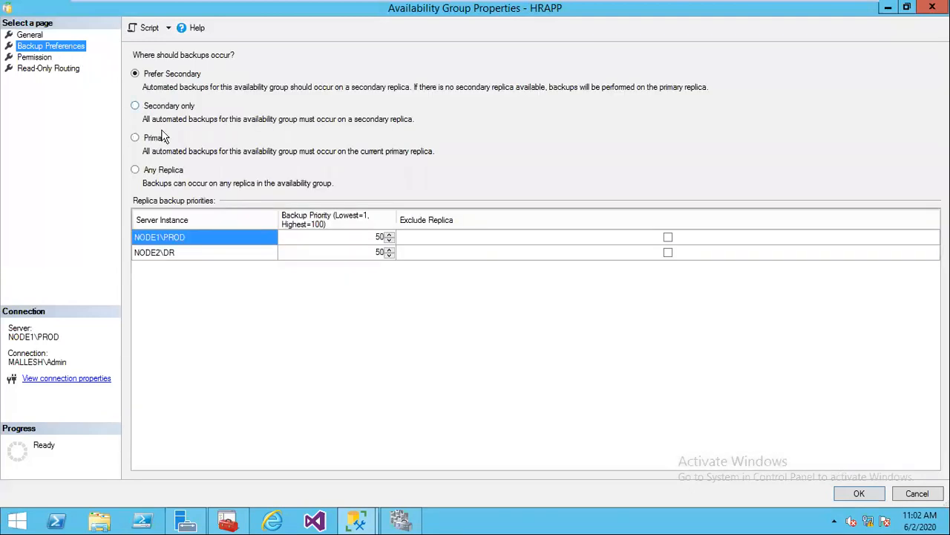
{"action": "left_click", "coordinate": [34, 57]}
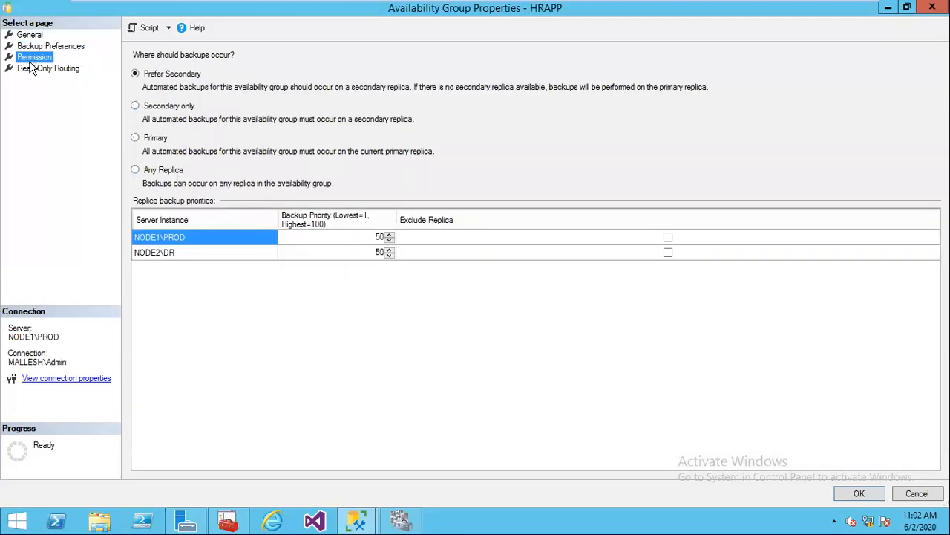
{"action": "left_click", "coordinate": [39, 69]}
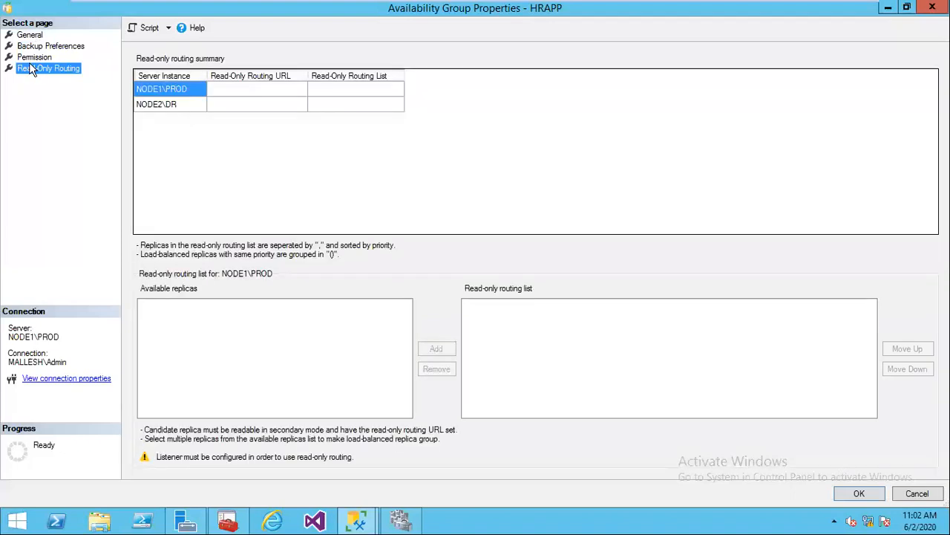
{"action": "left_click", "coordinate": [30, 46]}
{"action": "left_click", "coordinate": [28, 35]}
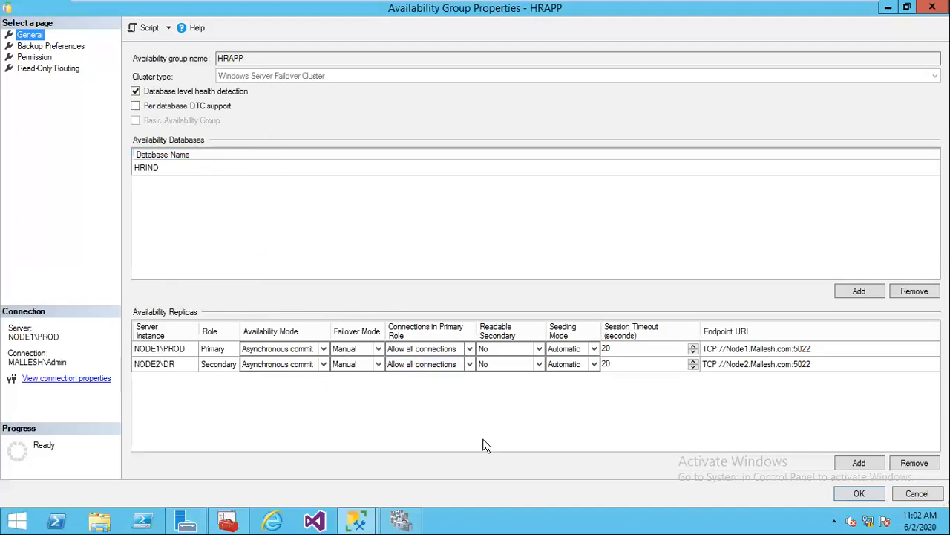
{"action": "left_click", "coordinate": [860, 493]}
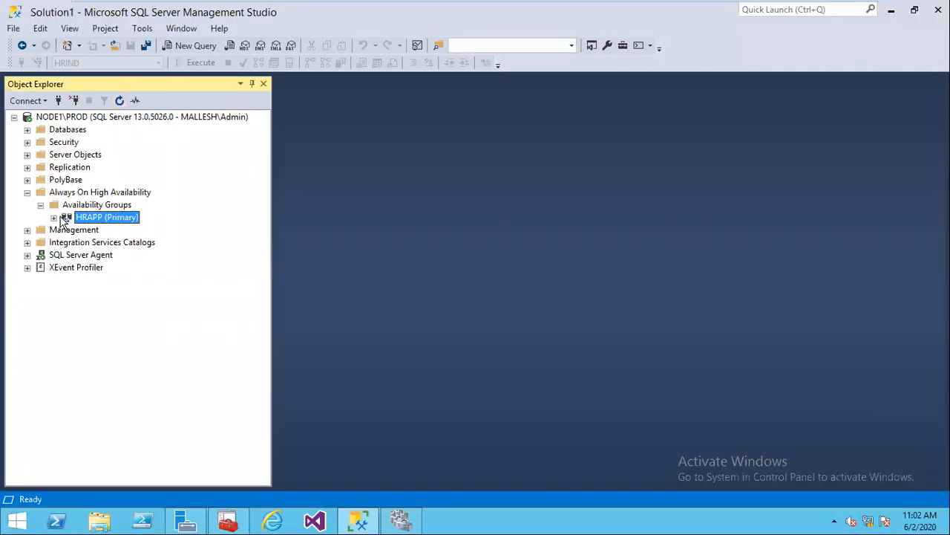
Step: Expand HRAPP (Primary) in Object Explorer to list its replicas, databases and listeners
{"action": "left_click", "coordinate": [54, 218]}
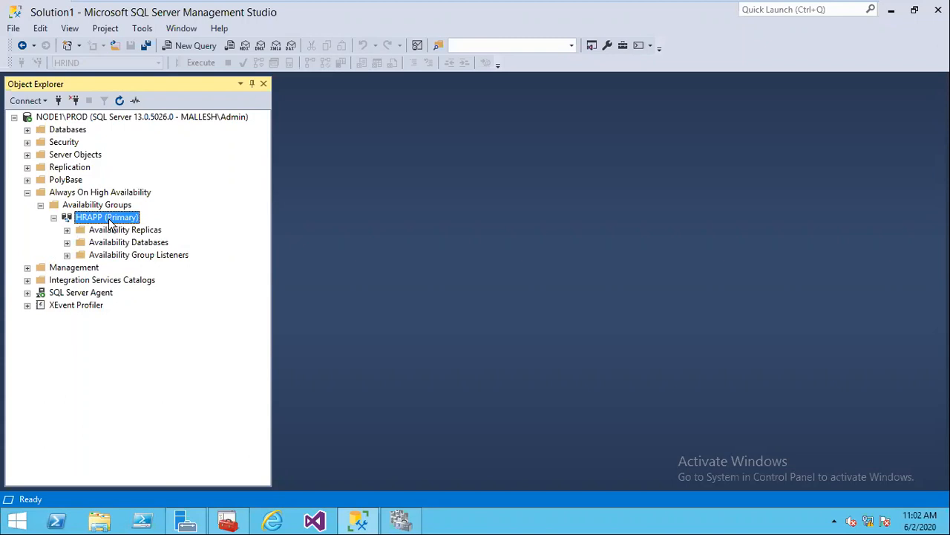
Step: On Node2, connect to NODE2\DR and refresh its Databases list
{"action": "mouse_move", "coordinate": [483, 4]}
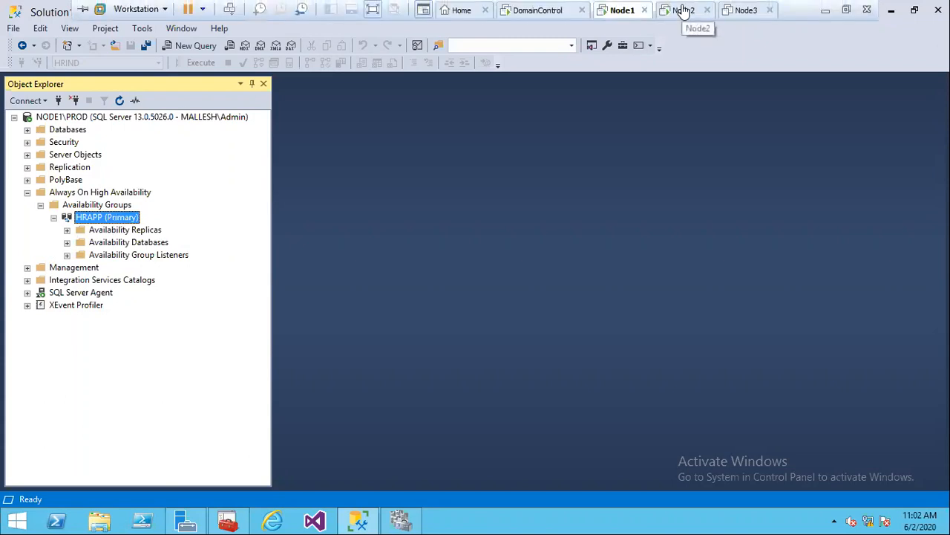
{"action": "left_click", "coordinate": [684, 11]}
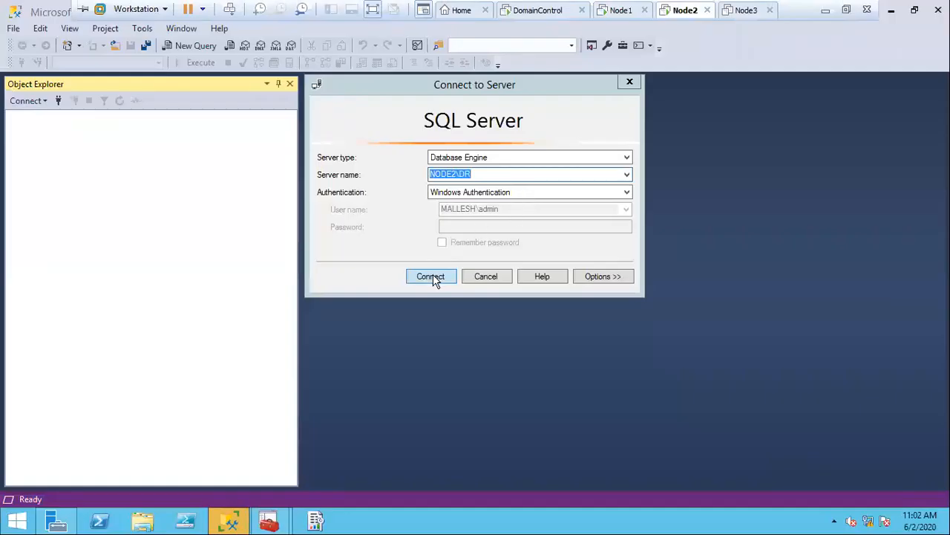
{"action": "left_click", "coordinate": [433, 277]}
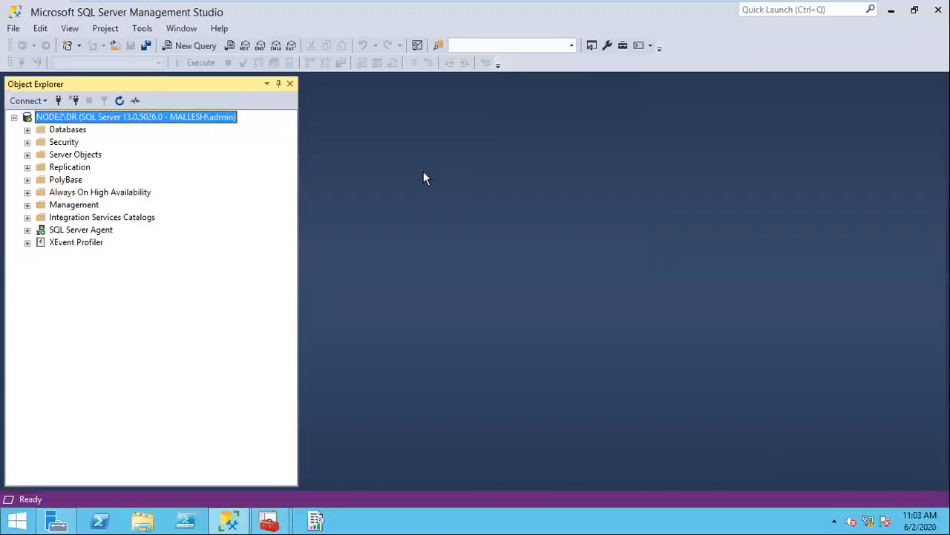
{"action": "left_click", "coordinate": [27, 129]}
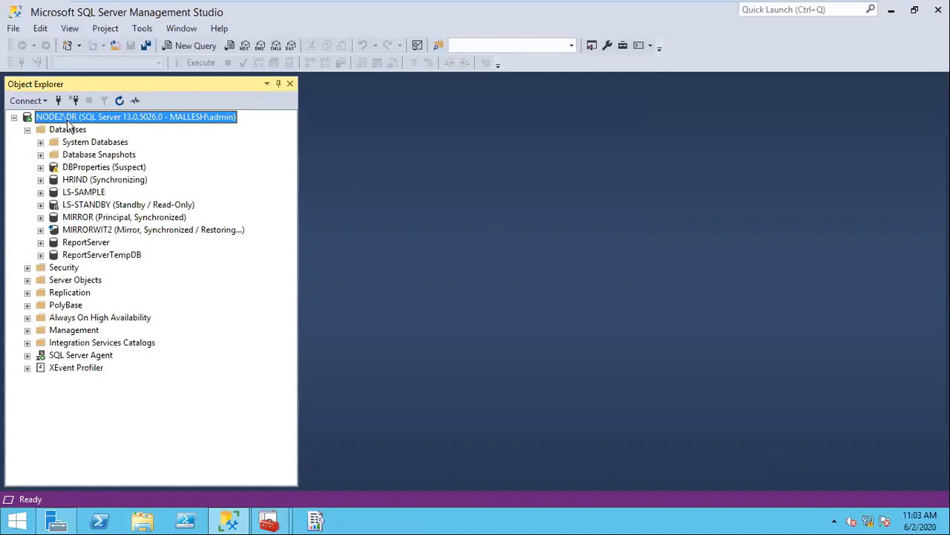
{"action": "left_click", "coordinate": [117, 101]}
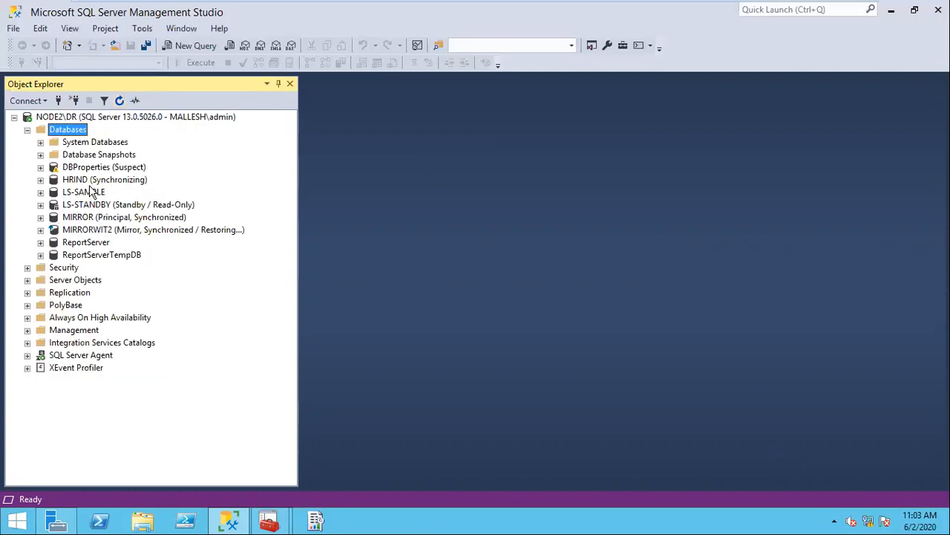
Step: Confirm HRIND on NODE2\DR is synchronizing but not accessible, then return to Node1
{"action": "left_click", "coordinate": [40, 181]}
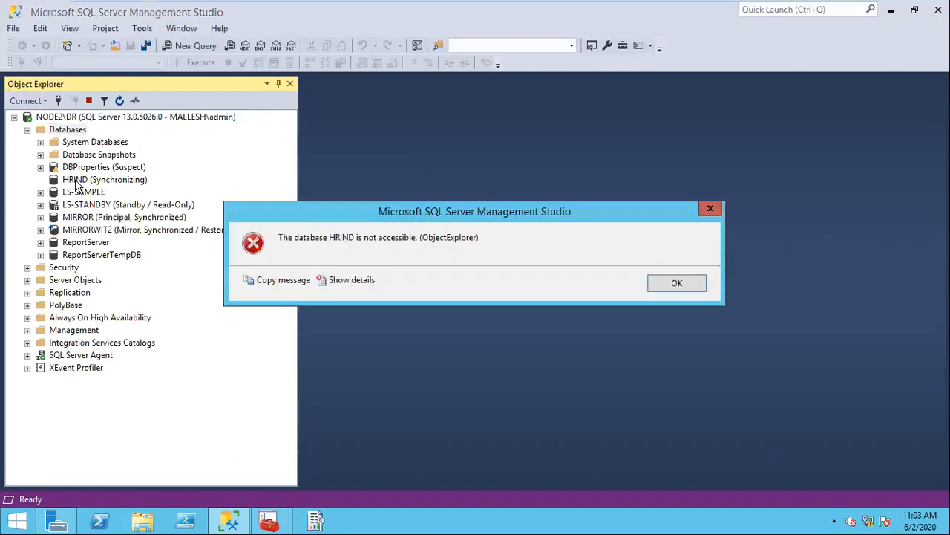
{"action": "left_click", "coordinate": [695, 291]}
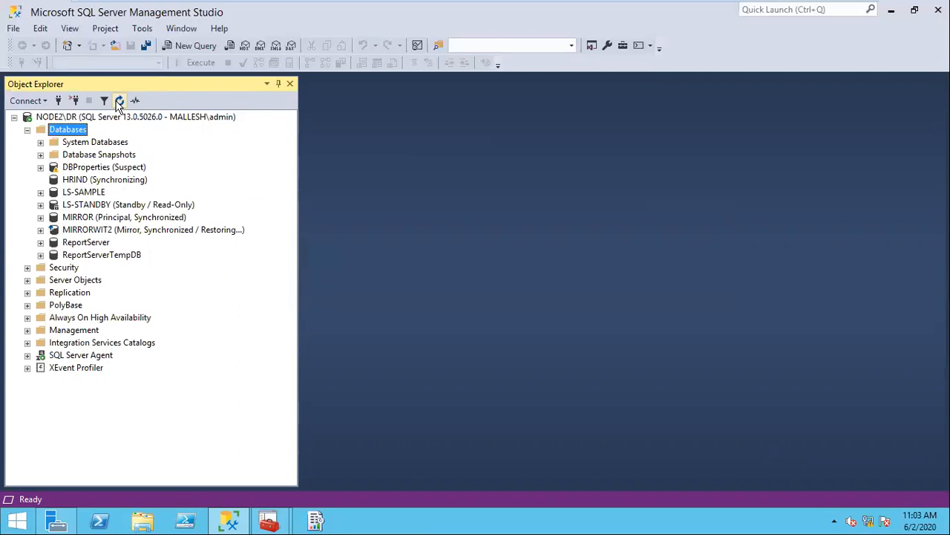
{"action": "left_click", "coordinate": [94, 173]}
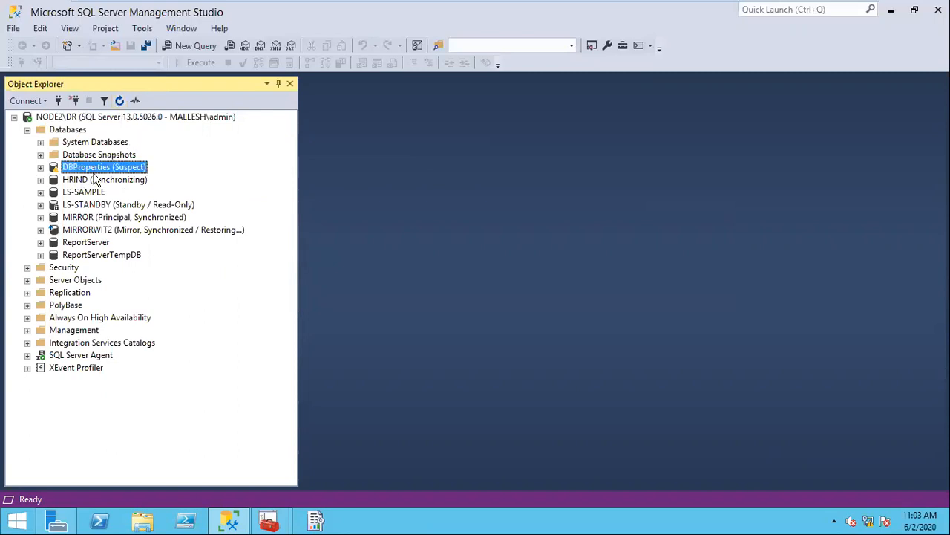
{"action": "left_click", "coordinate": [104, 182]}
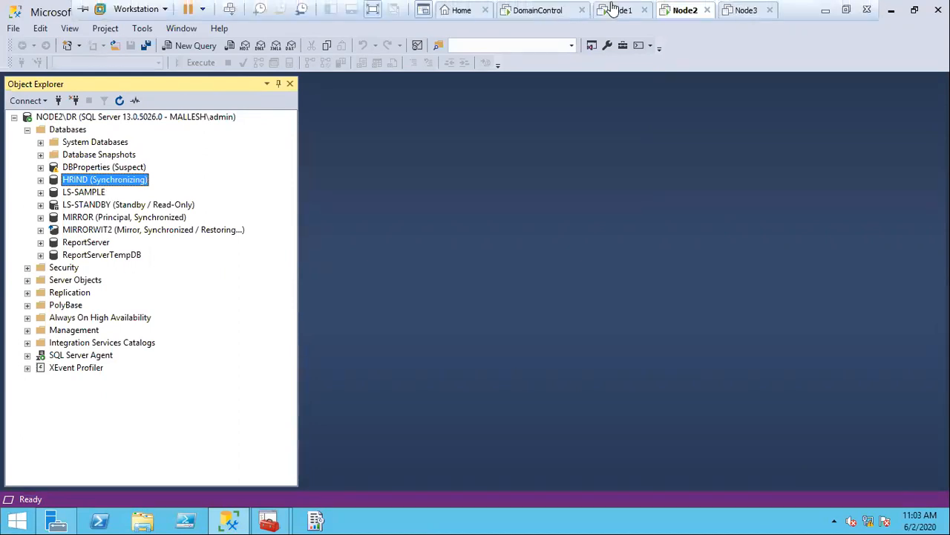
{"action": "left_click", "coordinate": [612, 9]}
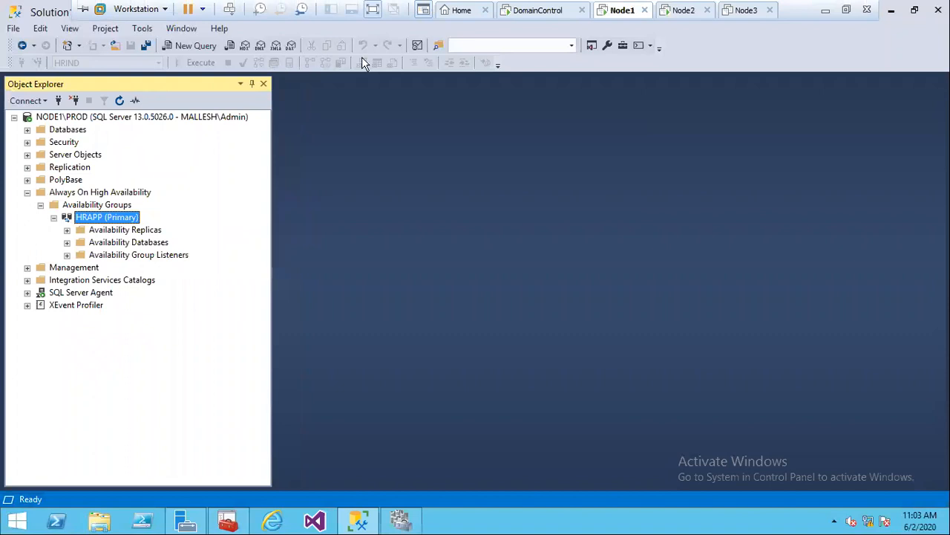
Step: Open the Show Dashboard view for the HRAPP (Primary) availability group
{"action": "right_click", "coordinate": [115, 223]}
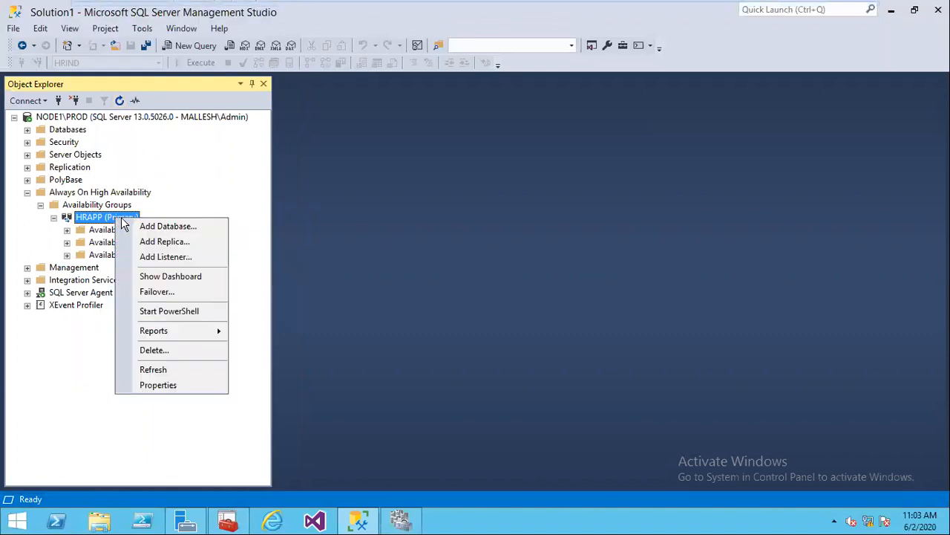
{"action": "left_click", "coordinate": [184, 283]}
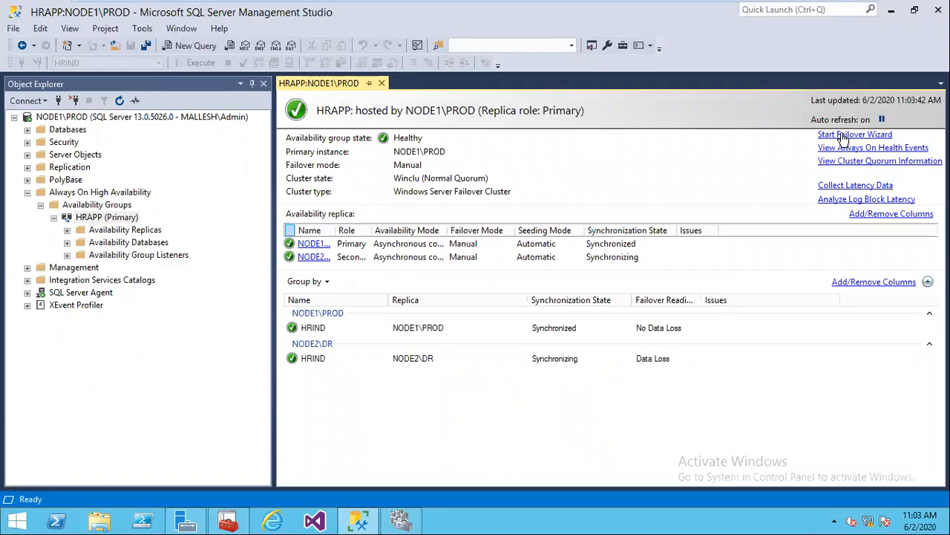
Step: Force HRAPP to fail over to NODE2\DR with data loss accepted, and review the detailed failover steps
{"action": "left_click", "coordinate": [844, 140]}
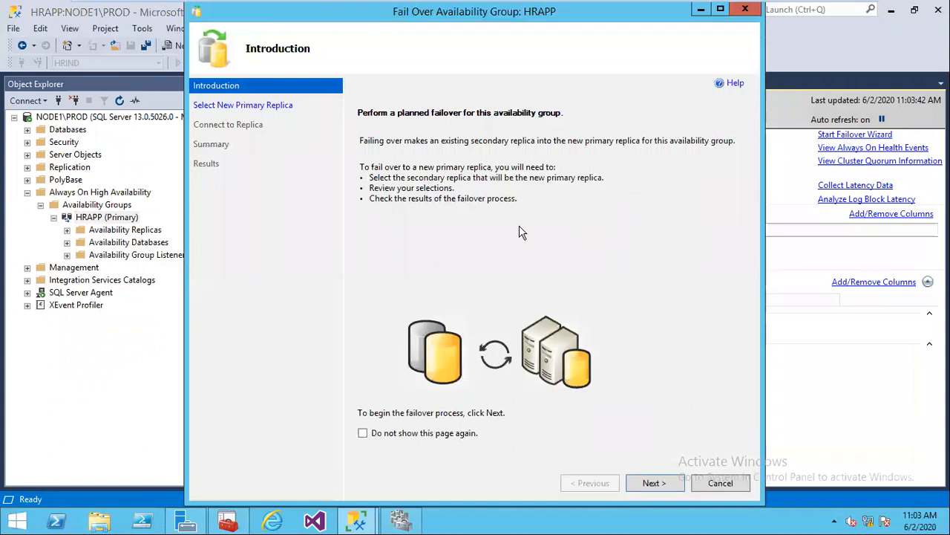
{"action": "left_click", "coordinate": [664, 482]}
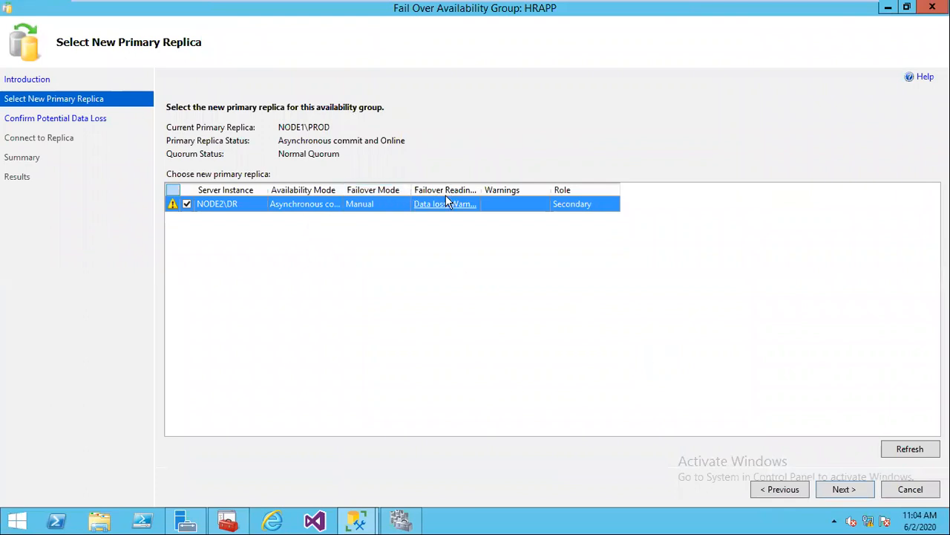
{"action": "left_click", "coordinate": [839, 487]}
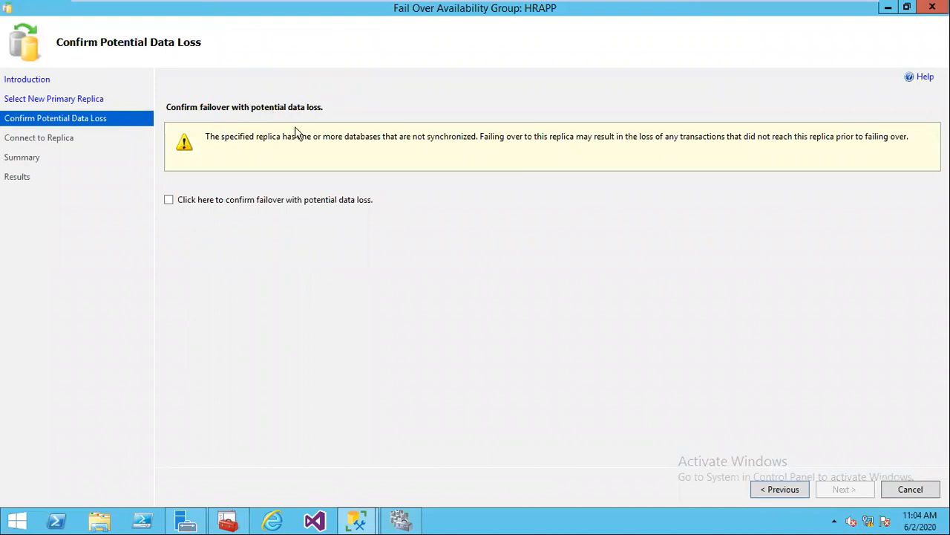
{"action": "left_click", "coordinate": [178, 199]}
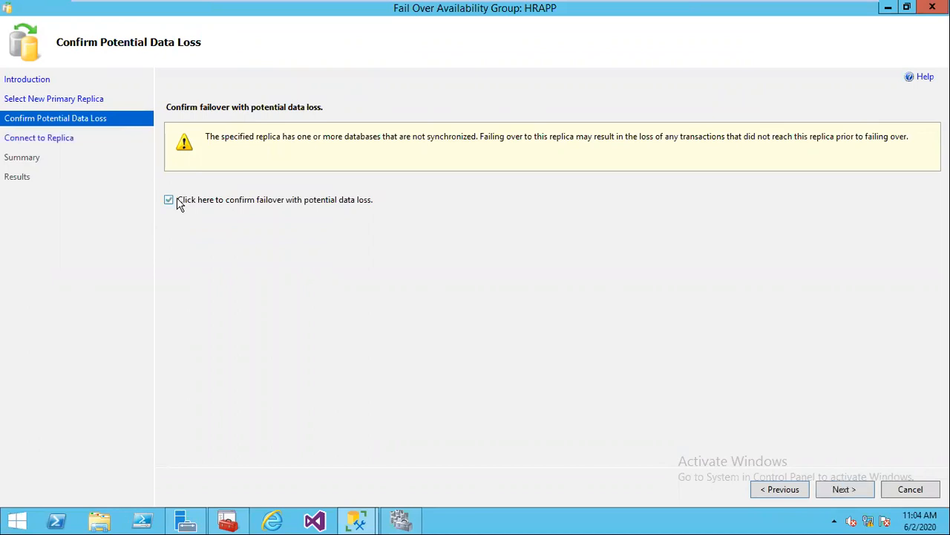
{"action": "left_click", "coordinate": [178, 201]}
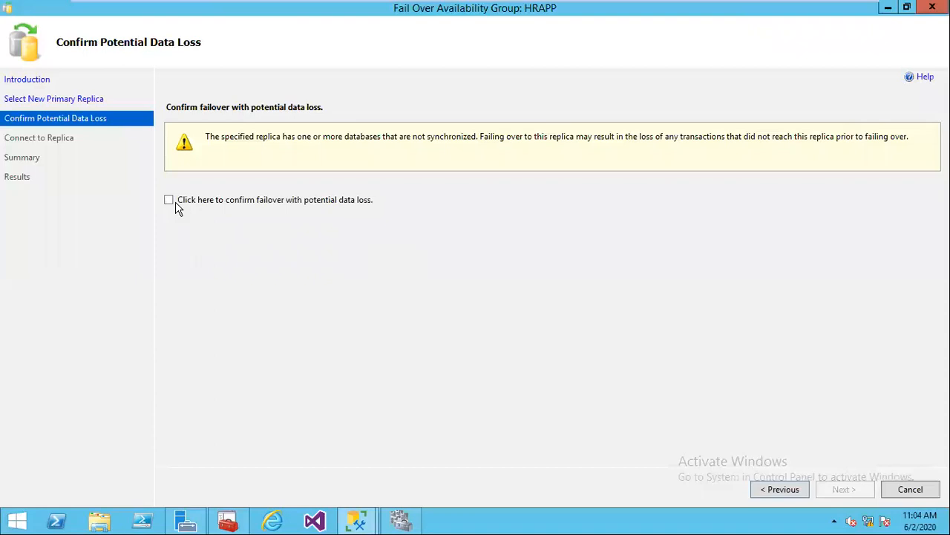
{"action": "left_click", "coordinate": [176, 206]}
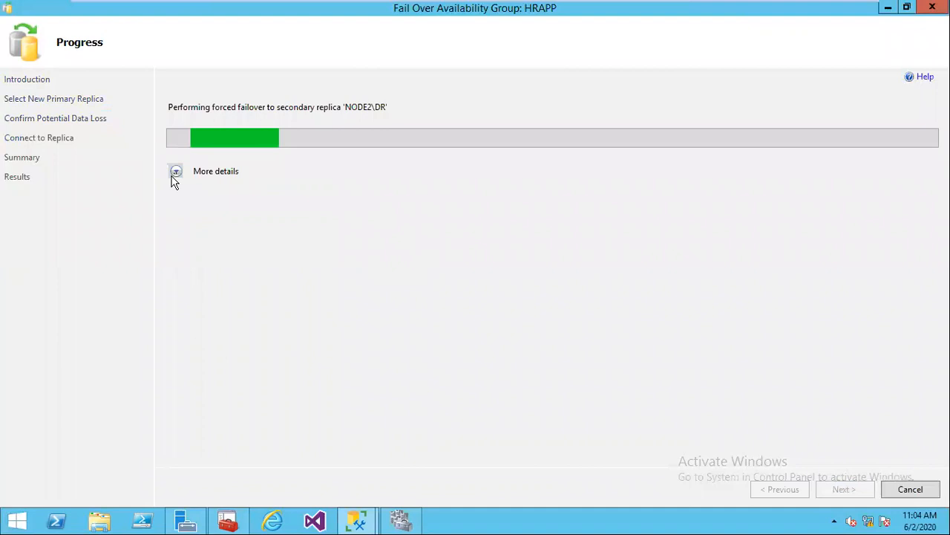
{"action": "left_click", "coordinate": [176, 172]}
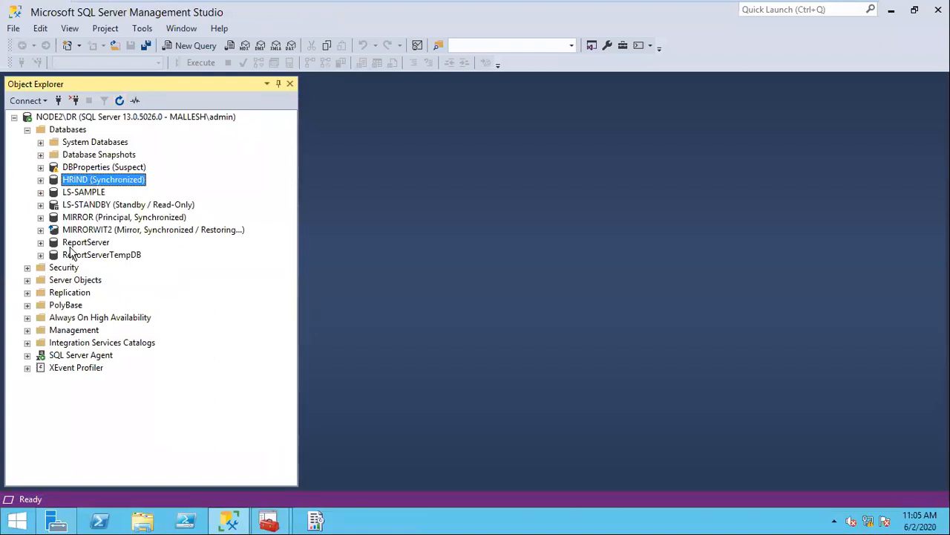
Step: Open HRAPP's dashboard on NODE2\DR and review its warning details
{"action": "left_click", "coordinate": [28, 318]}
{"action": "left_click", "coordinate": [40, 330]}
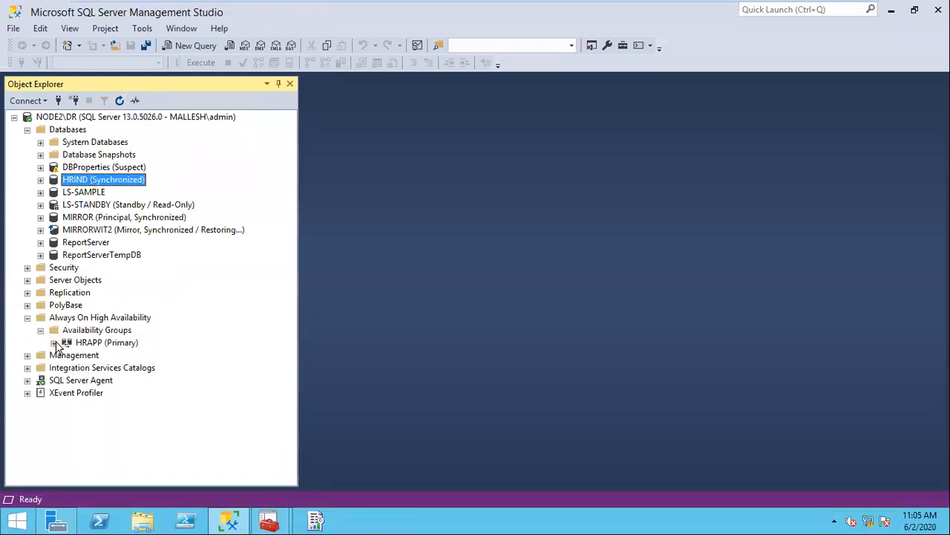
{"action": "left_click", "coordinate": [54, 342]}
{"action": "left_click", "coordinate": [111, 342]}
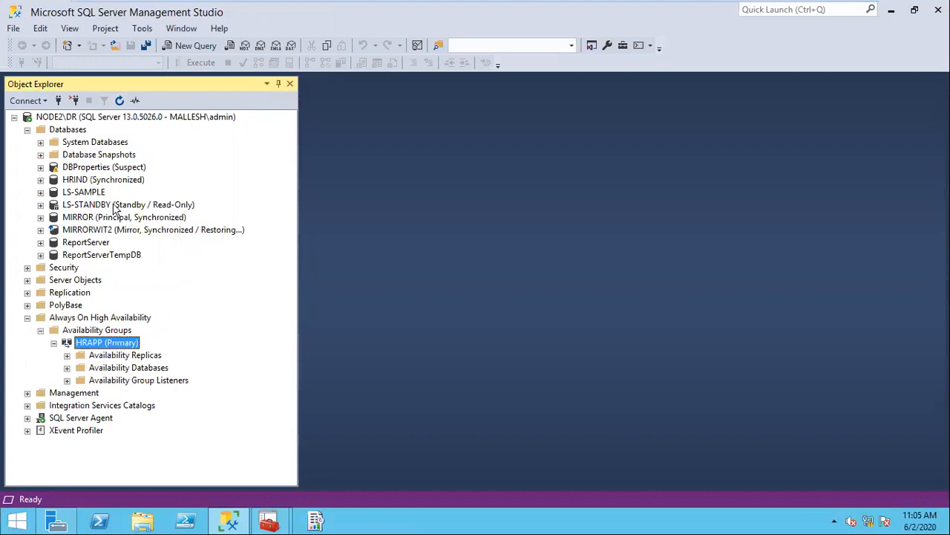
{"action": "right_click", "coordinate": [127, 347]}
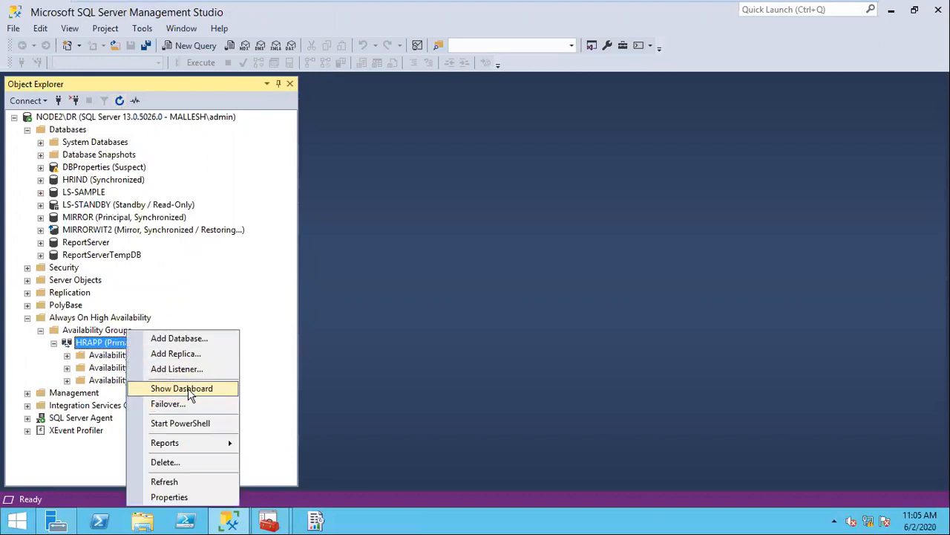
{"action": "left_click", "coordinate": [189, 388]}
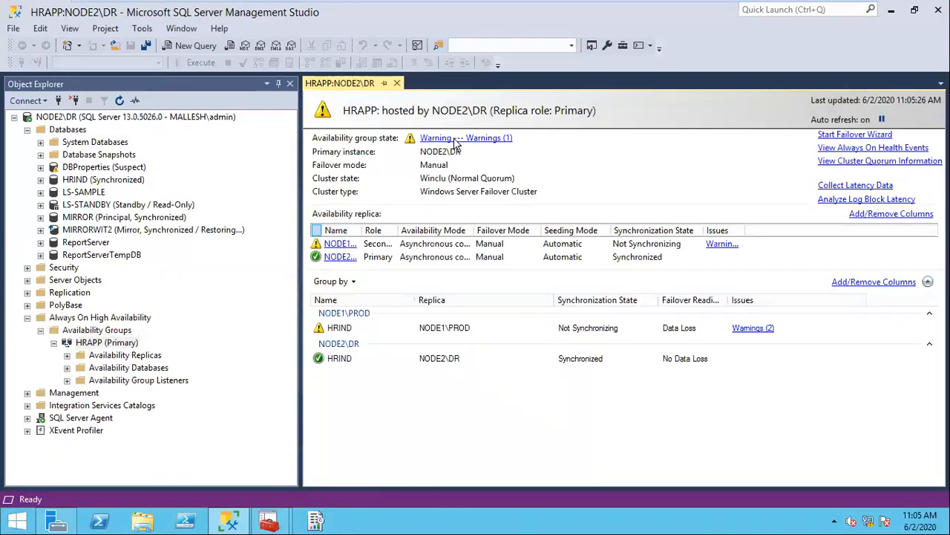
{"action": "left_click", "coordinate": [455, 139]}
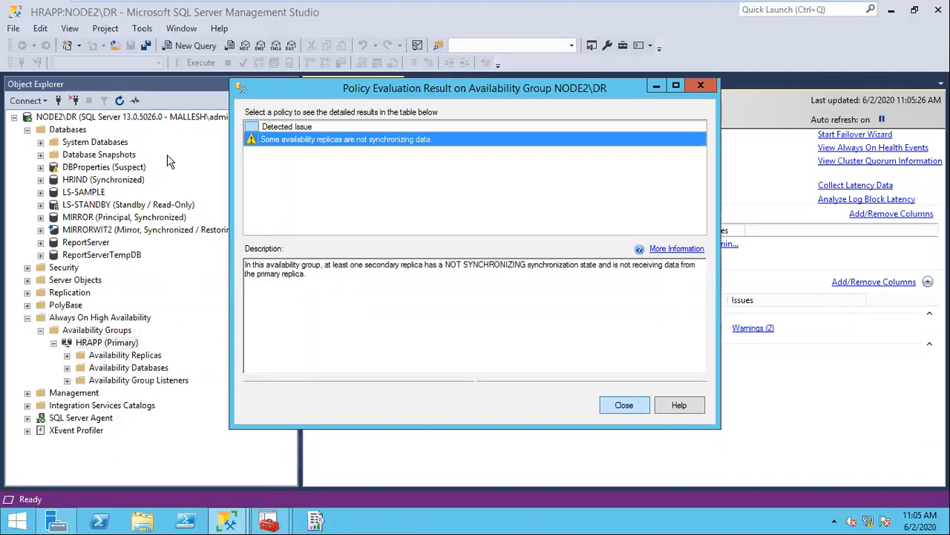
{"action": "key", "text": "Escape"}
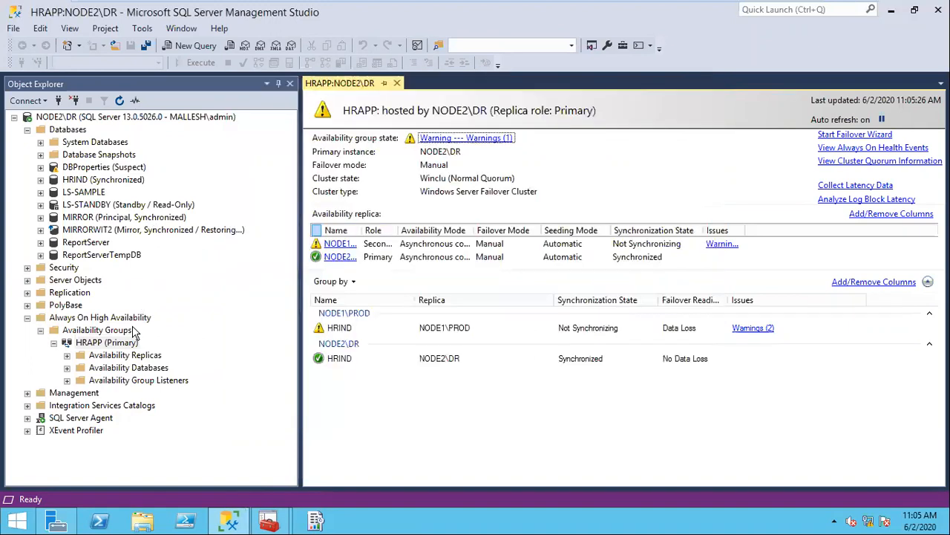
Step: Expand HRAPP's replicas, HRIND database and listeners folders in Object Explorer
{"action": "right_click", "coordinate": [113, 344]}
{"action": "left_click", "coordinate": [92, 377]}
{"action": "left_click", "coordinate": [67, 368]}
{"action": "left_click", "coordinate": [67, 354]}
{"action": "left_click", "coordinate": [68, 368]}
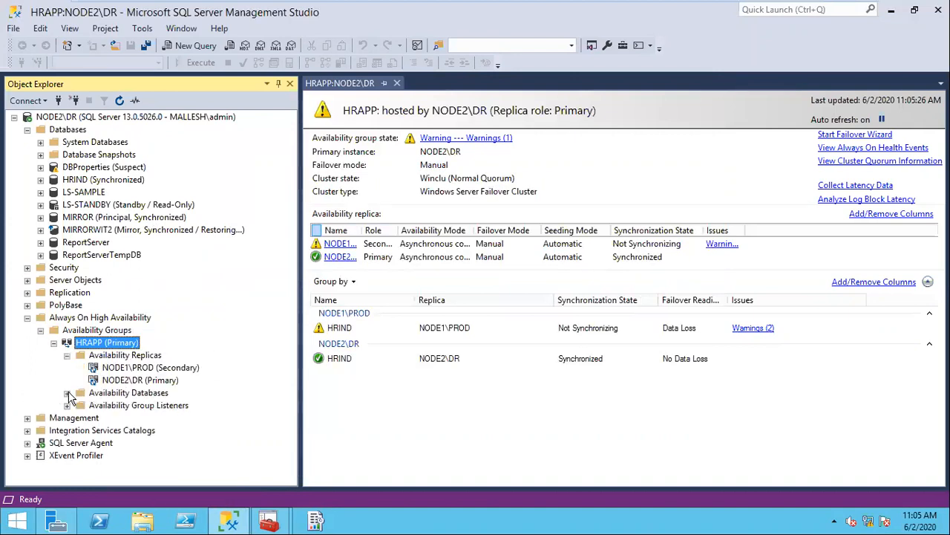
{"action": "left_click", "coordinate": [67, 393]}
{"action": "left_click", "coordinate": [67, 417]}
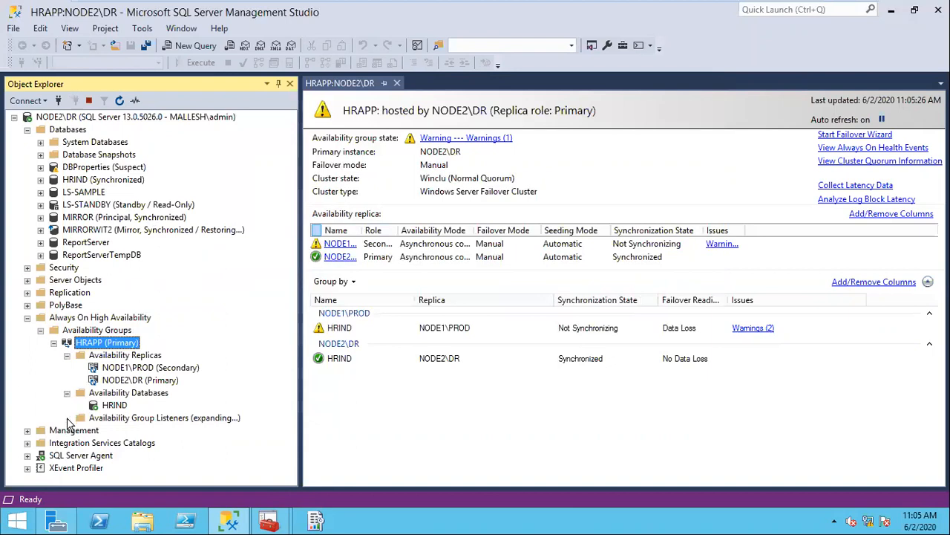
{"action": "mouse_move", "coordinate": [400, 9]}
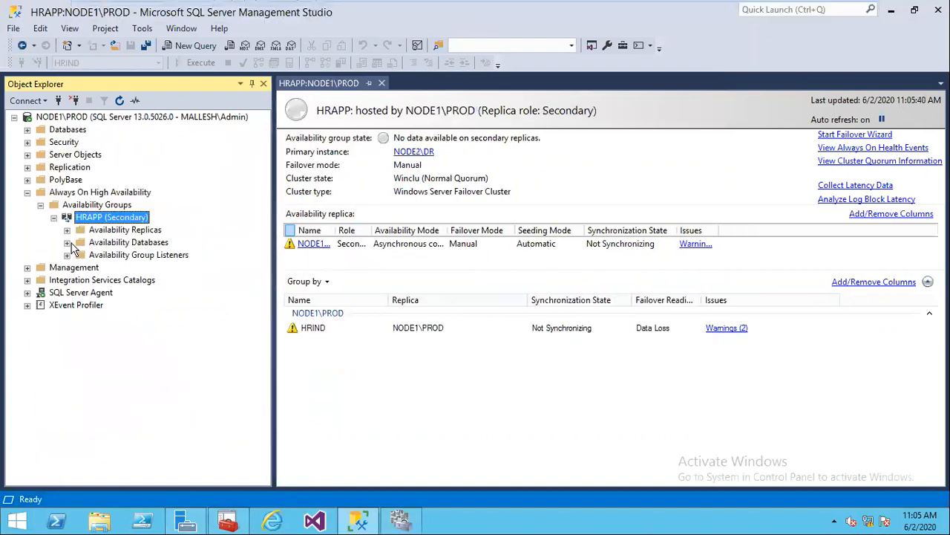
Step: Resume data movement for HRIND under HRAPP on NODE1\PROD
{"action": "left_click", "coordinate": [67, 243]}
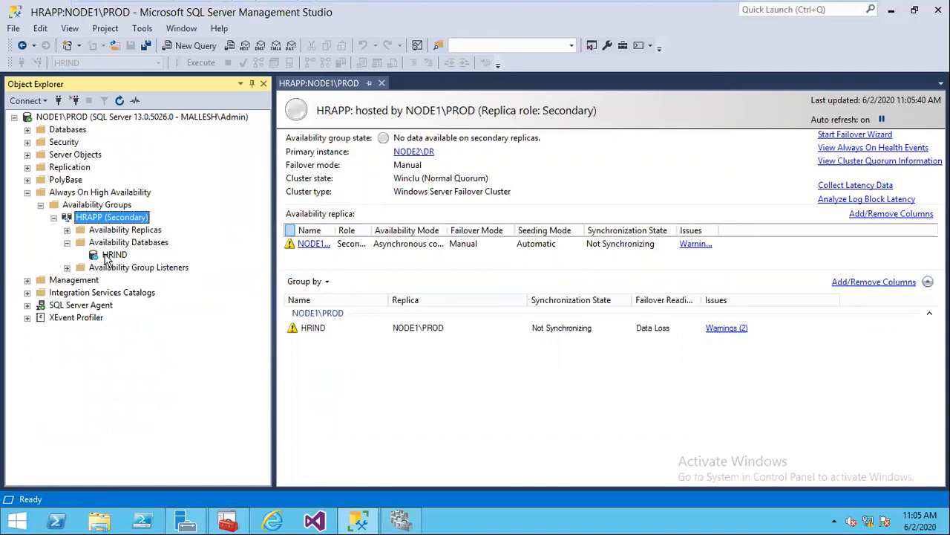
{"action": "left_click", "coordinate": [98, 255]}
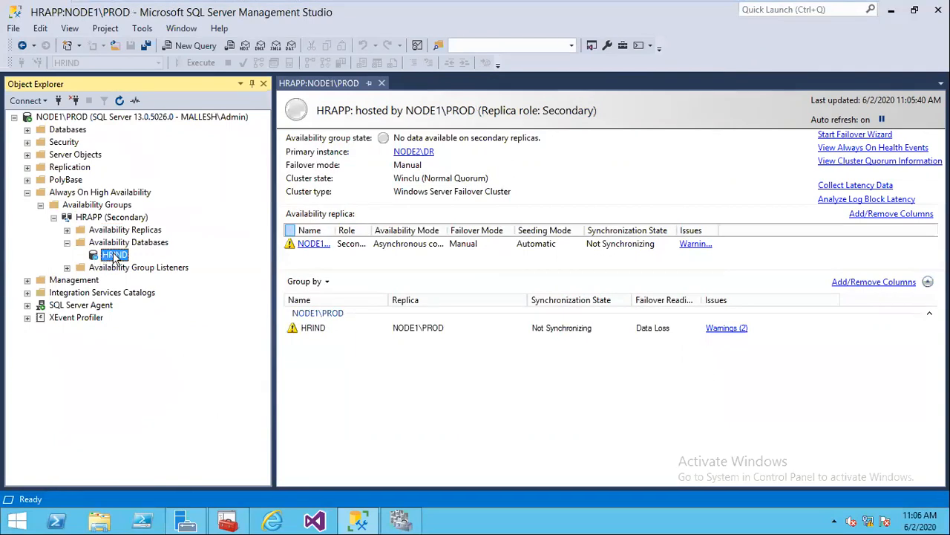
{"action": "right_click", "coordinate": [113, 256]}
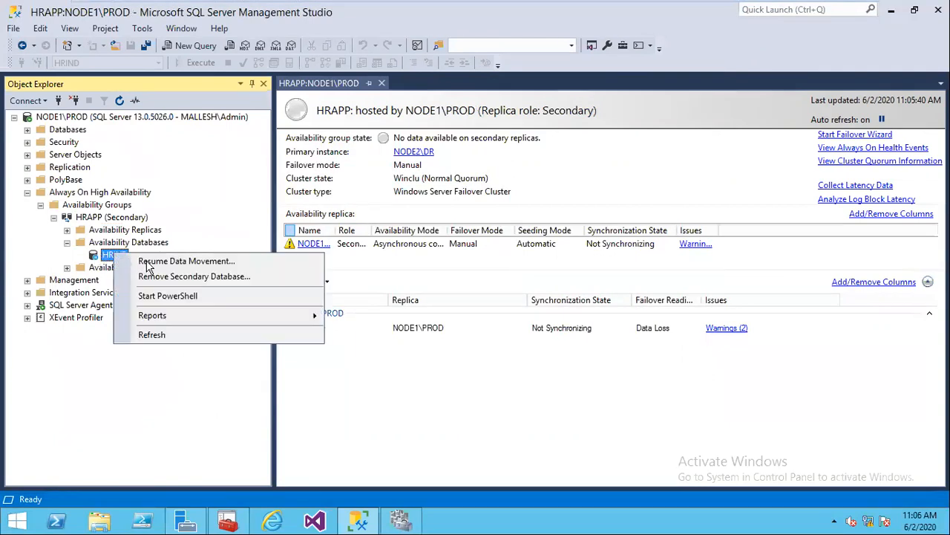
{"action": "left_click", "coordinate": [148, 265]}
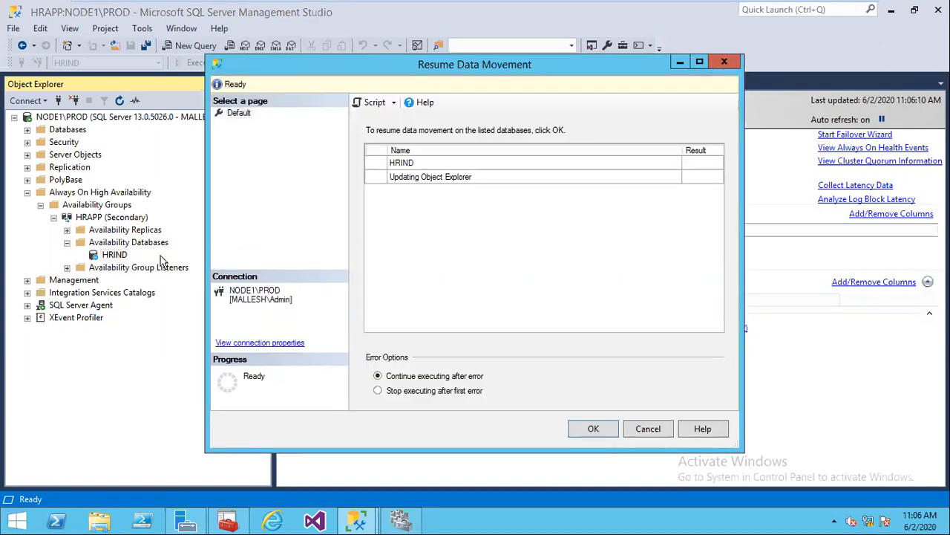
{"action": "left_click", "coordinate": [594, 429]}
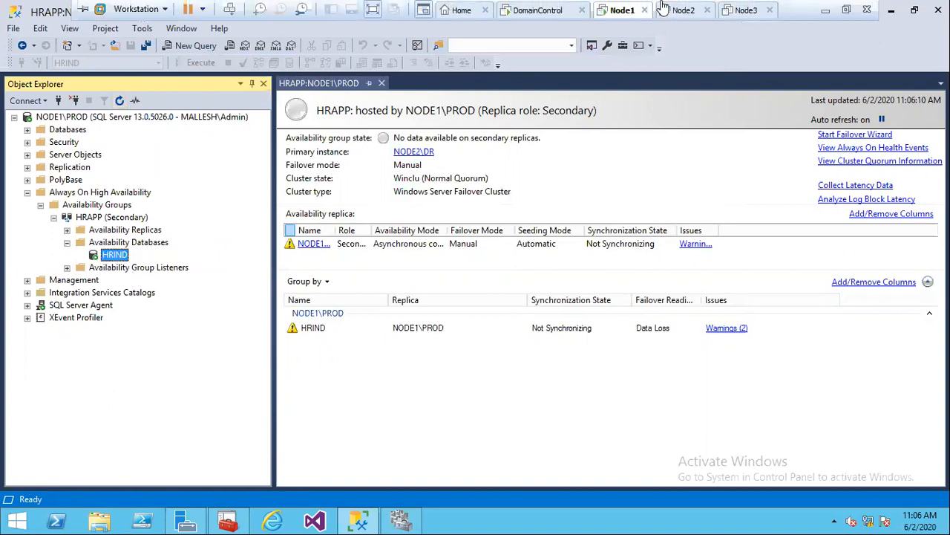
Step: On Node2, refresh the Availability Groups branch so HRAPP's dashboard shows Healthy with NODE1\PROD synchronizing
{"action": "left_click", "coordinate": [680, 9]}
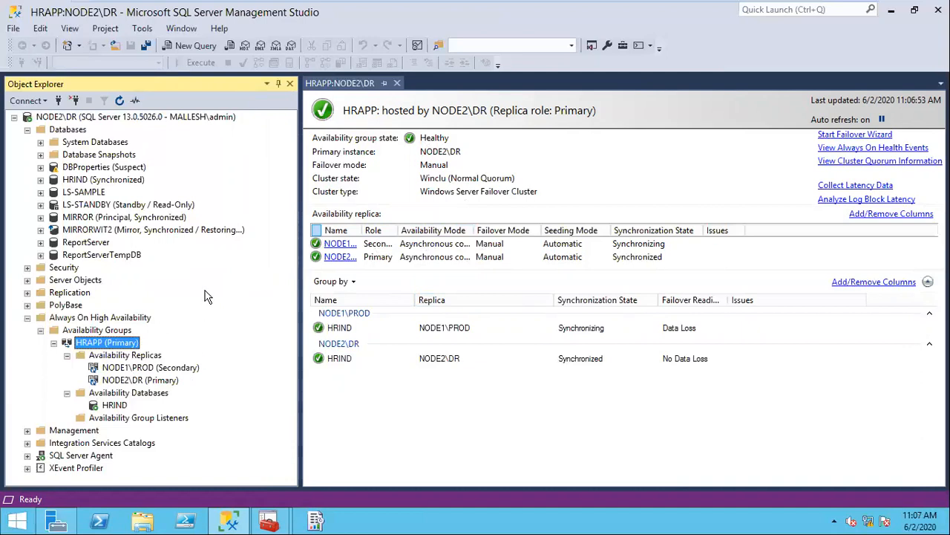
{"action": "left_click", "coordinate": [41, 331]}
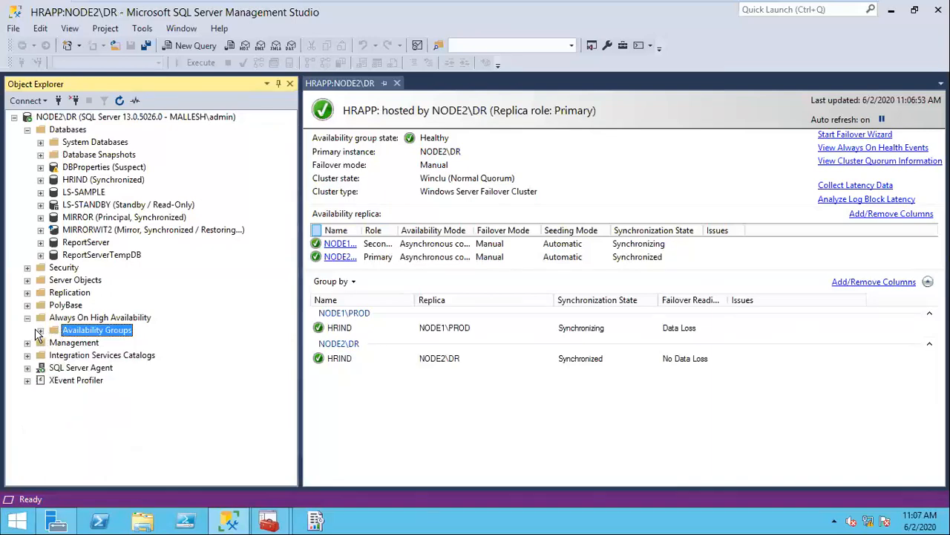
{"action": "left_click", "coordinate": [41, 331]}
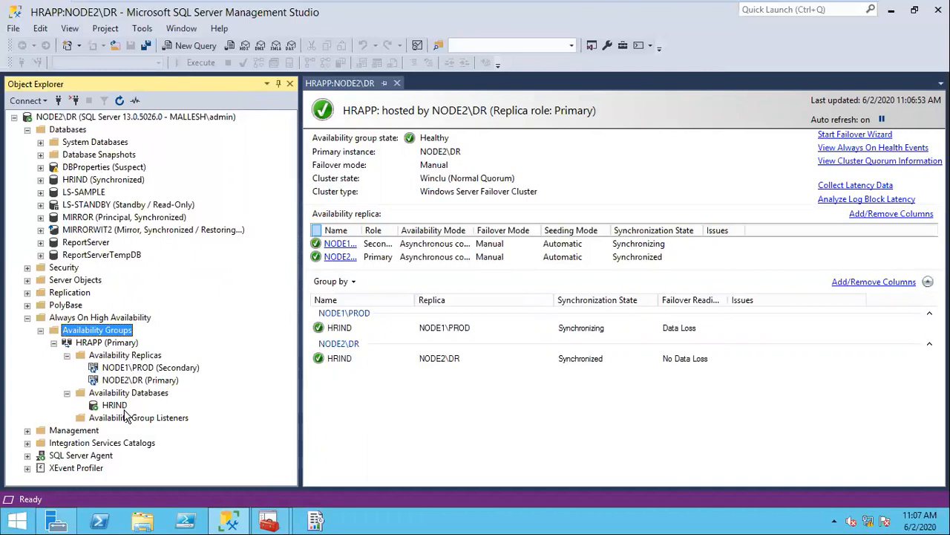
Step: Start a failover of HRAPP to NODE1\PROD, accepting the risk of data loss
{"action": "right_click", "coordinate": [129, 343]}
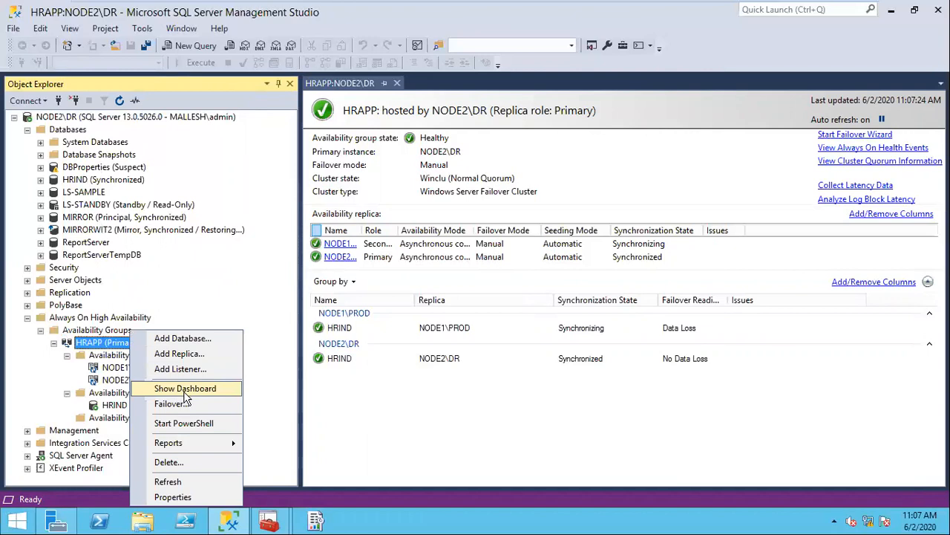
{"action": "left_click", "coordinate": [181, 401]}
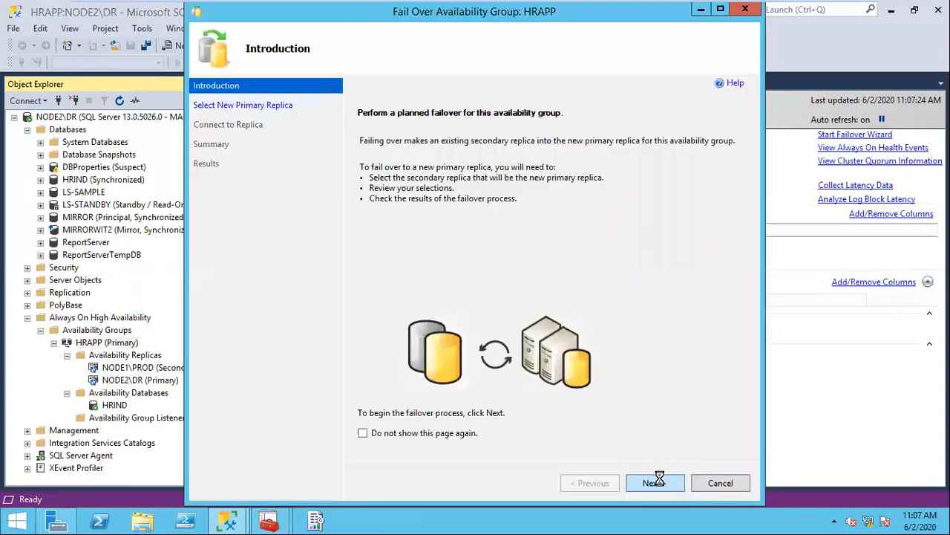
{"action": "left_click", "coordinate": [659, 483]}
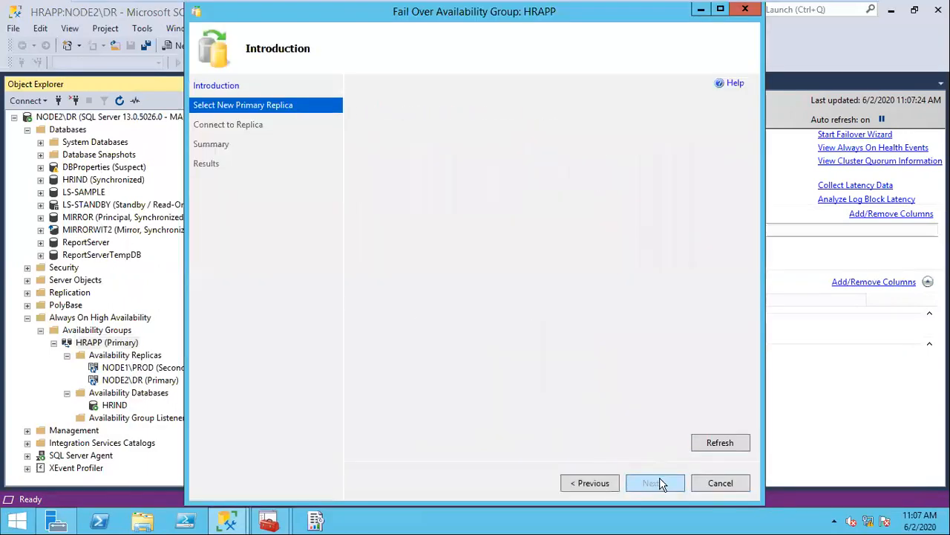
{"action": "left_click", "coordinate": [659, 483]}
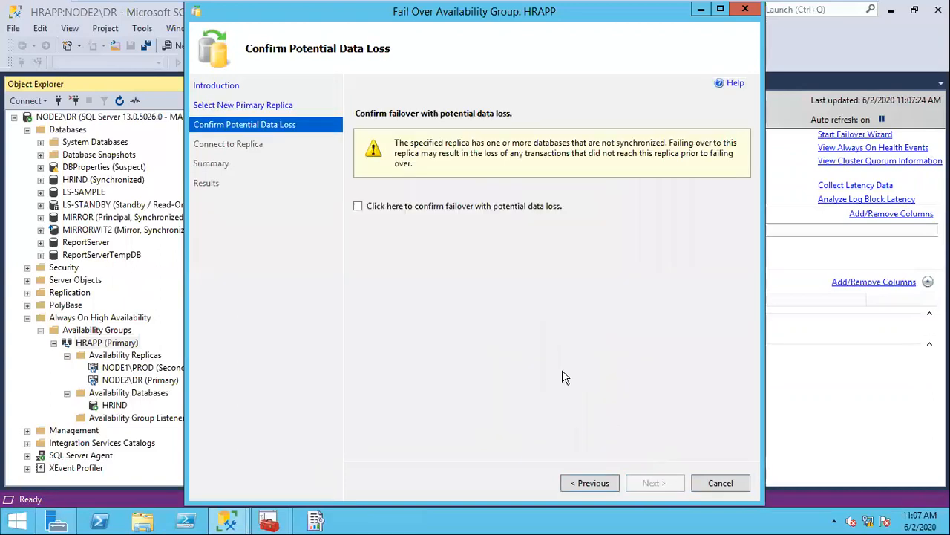
{"action": "left_click", "coordinate": [405, 208]}
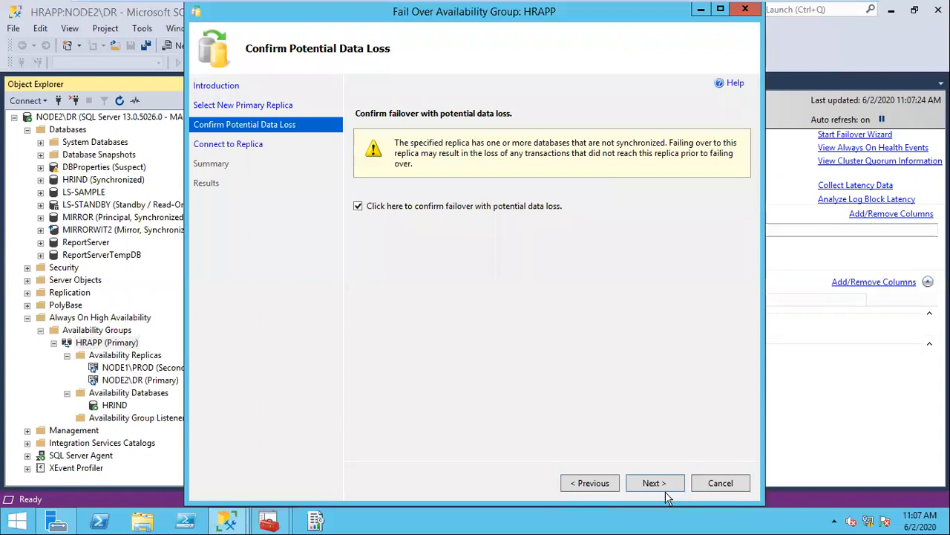
{"action": "left_click", "coordinate": [659, 484]}
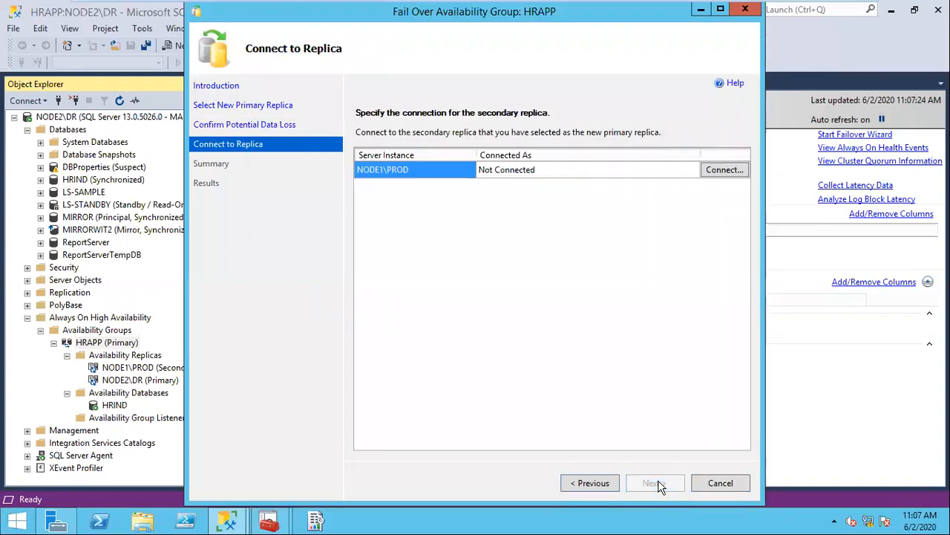
Step: Connect to the NODE1\PROD replica, run the forced failover, and close the finished wizard
{"action": "left_click", "coordinate": [718, 171]}
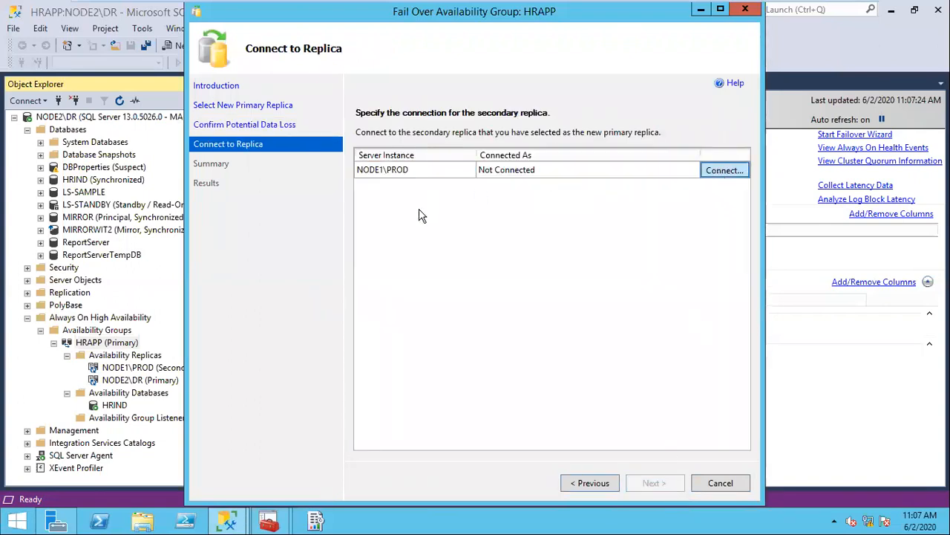
{"action": "left_click", "coordinate": [444, 276]}
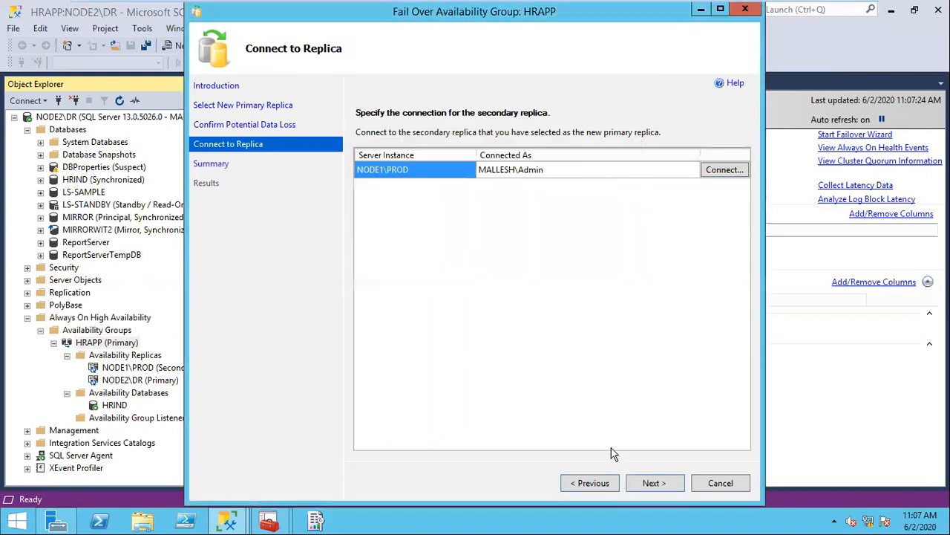
{"action": "left_click", "coordinate": [650, 481]}
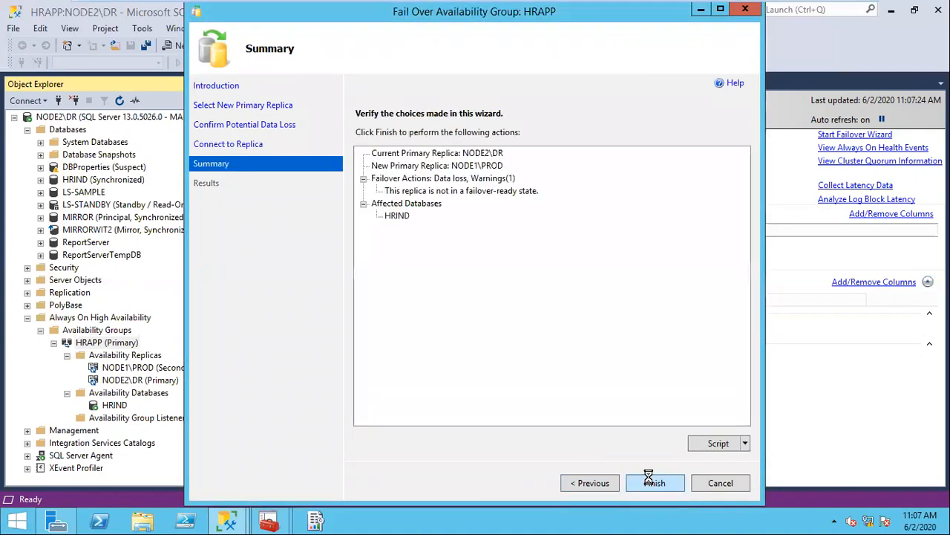
{"action": "left_click", "coordinate": [649, 480]}
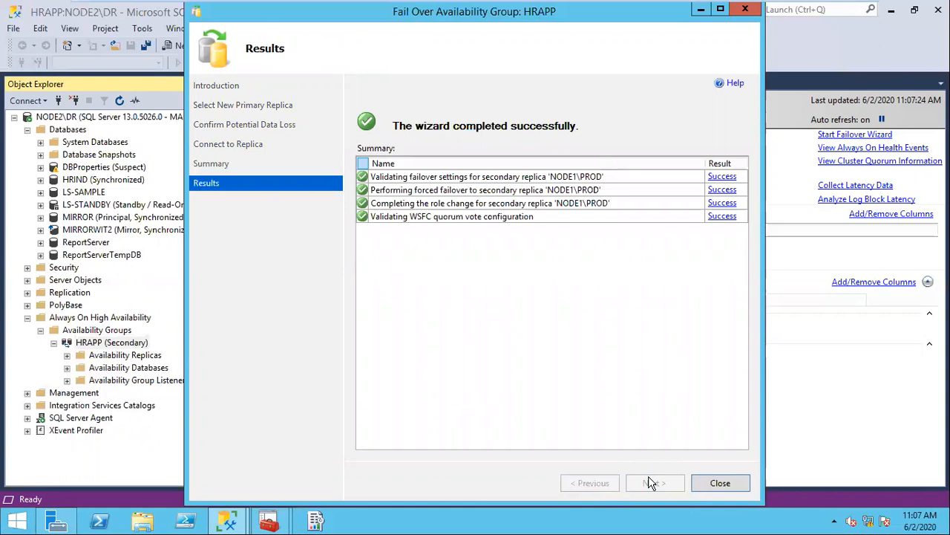
{"action": "left_click", "coordinate": [720, 484]}
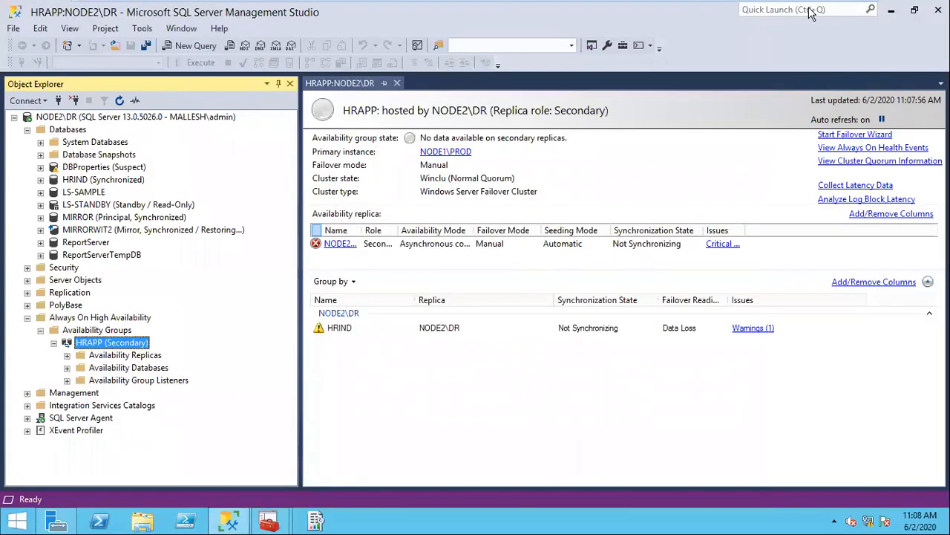
Step: On Node1, refresh Object Explorer and open the HRAPP (Primary) dashboard on NODE1\PROD
{"action": "left_click", "coordinate": [617, 7]}
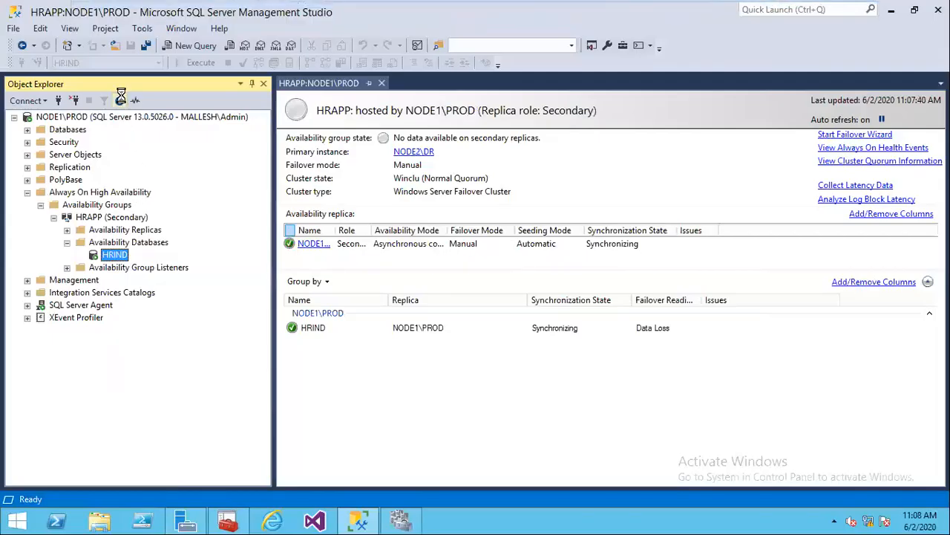
{"action": "left_click", "coordinate": [107, 217]}
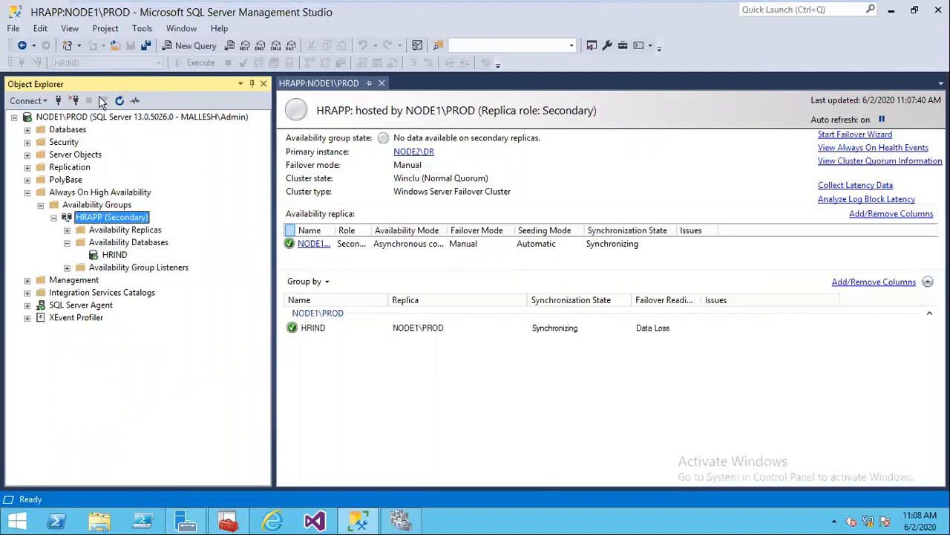
{"action": "left_click", "coordinate": [119, 101]}
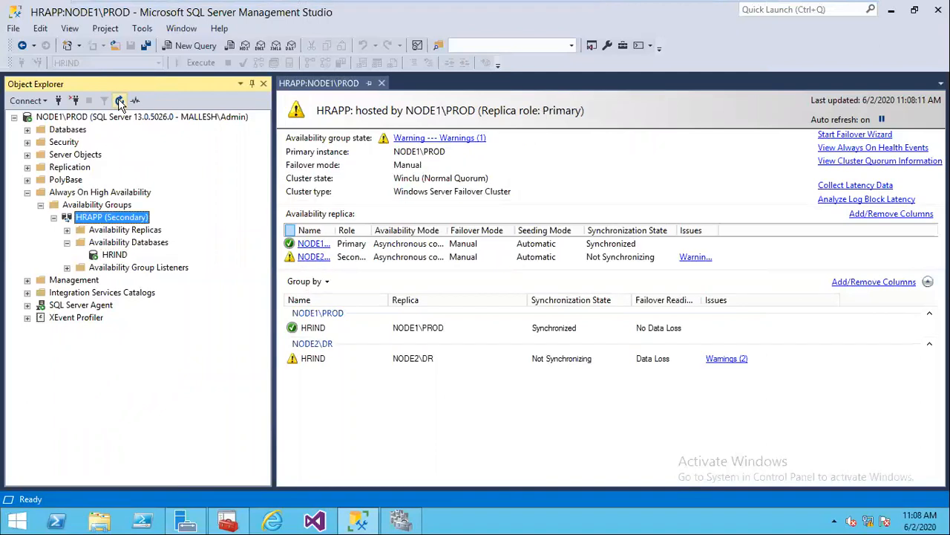
{"action": "right_click", "coordinate": [117, 217]}
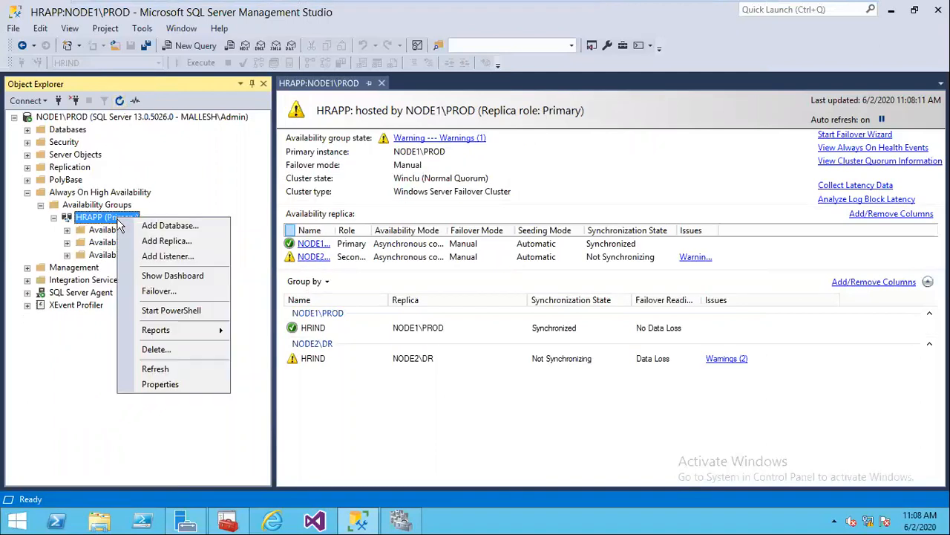
{"action": "left_click", "coordinate": [160, 274]}
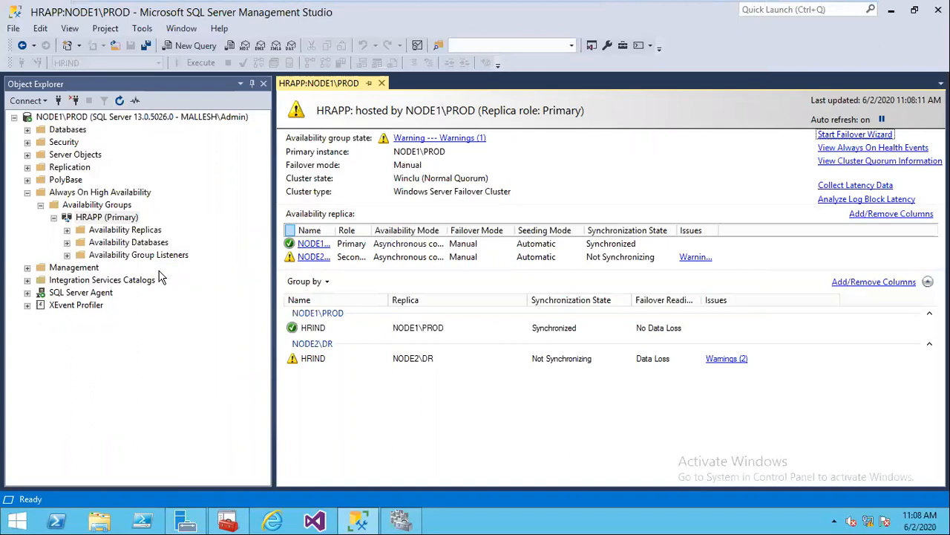
{"action": "mouse_move", "coordinate": [556, 12]}
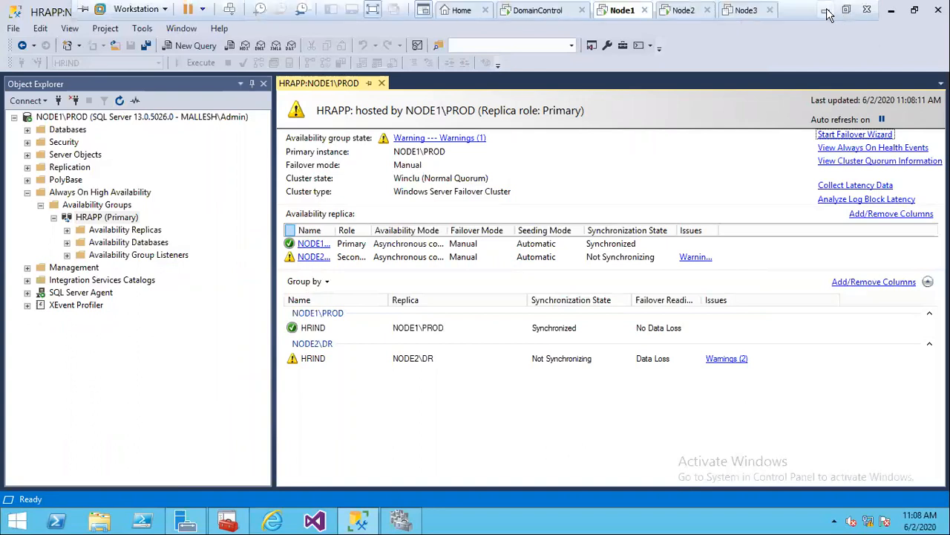
{"action": "left_click", "coordinate": [820, 10]}
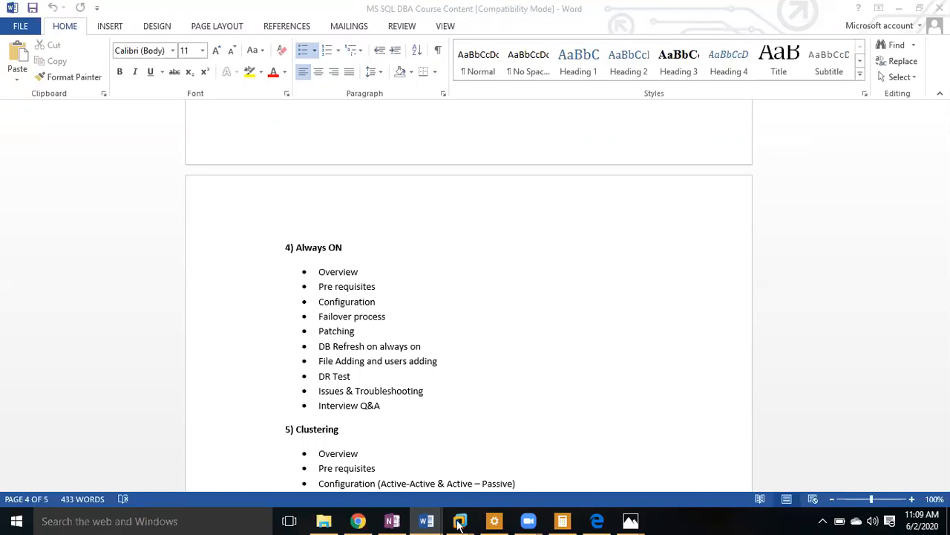
{"action": "mouse_move", "coordinate": [461, 520]}
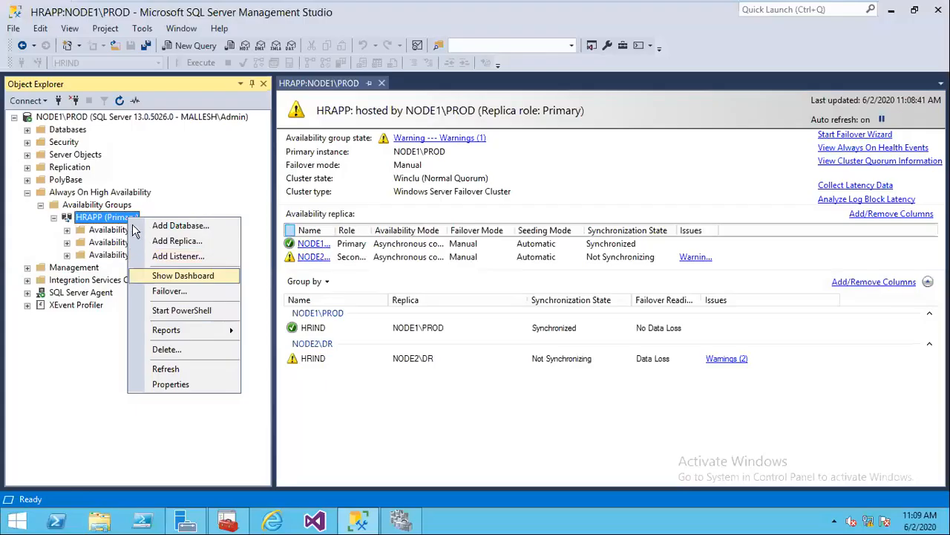
{"action": "left_click", "coordinate": [171, 274]}
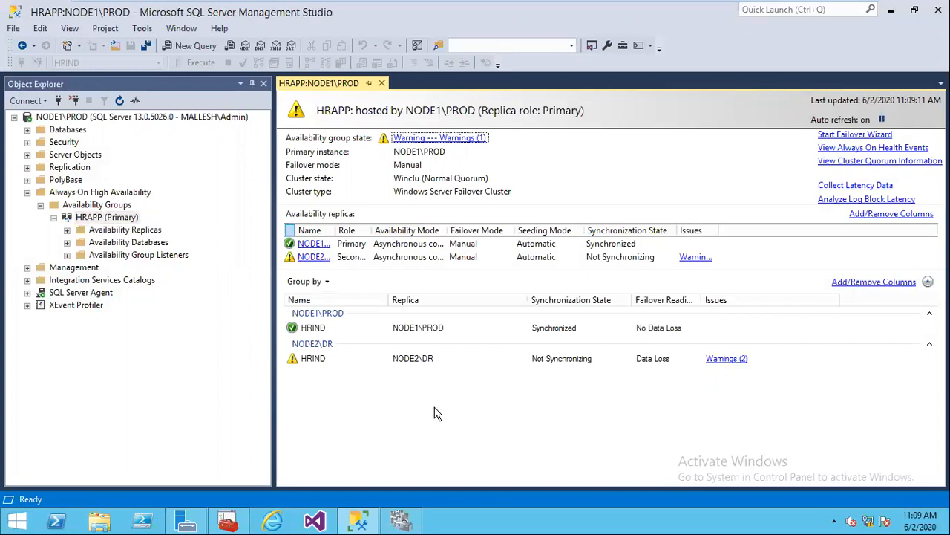
Step: Expand Availability Databases and Availability Replicas under HRAPP on NODE1\PROD
{"action": "left_click", "coordinate": [67, 242]}
{"action": "left_click", "coordinate": [67, 230]}
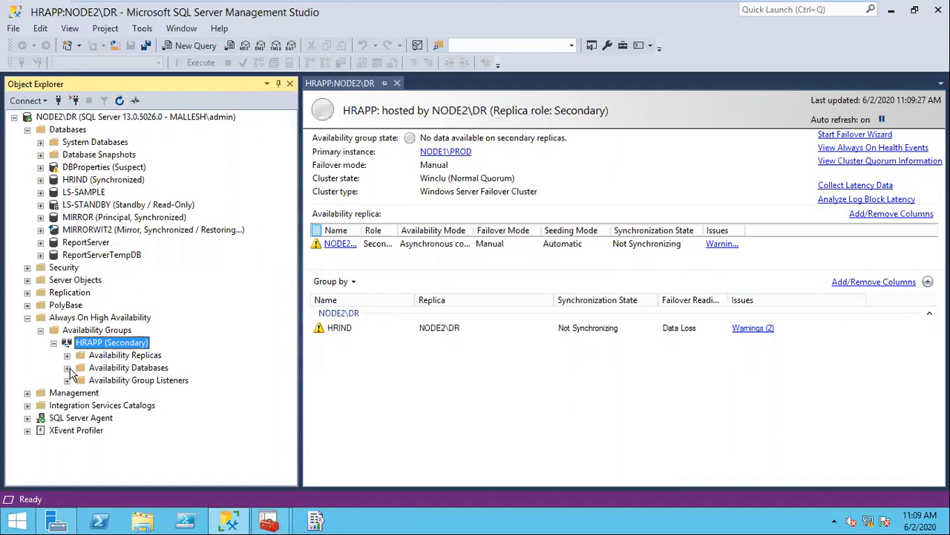
Step: Resume data movement for HRIND on NODE2\DR, then switch back to the NODE1\PROD machine
{"action": "left_click", "coordinate": [67, 368]}
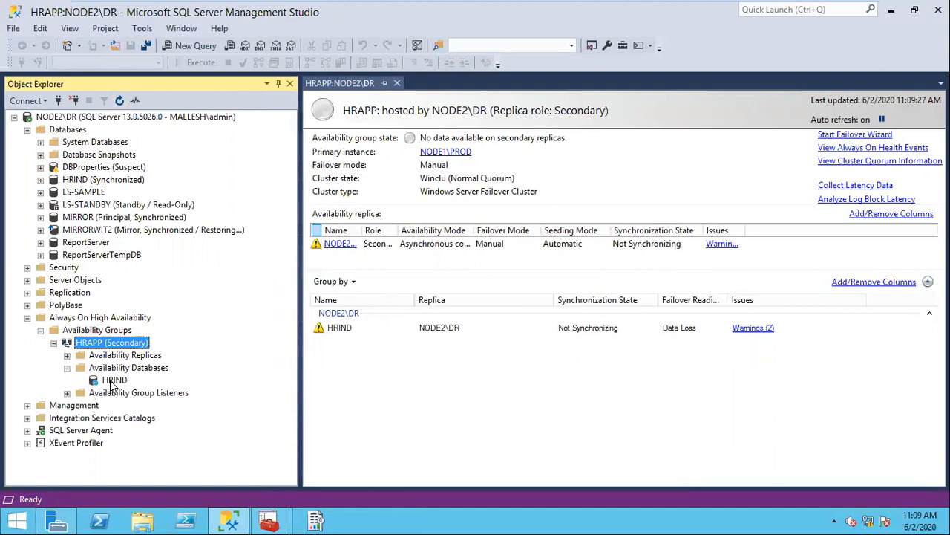
{"action": "right_click", "coordinate": [113, 381]}
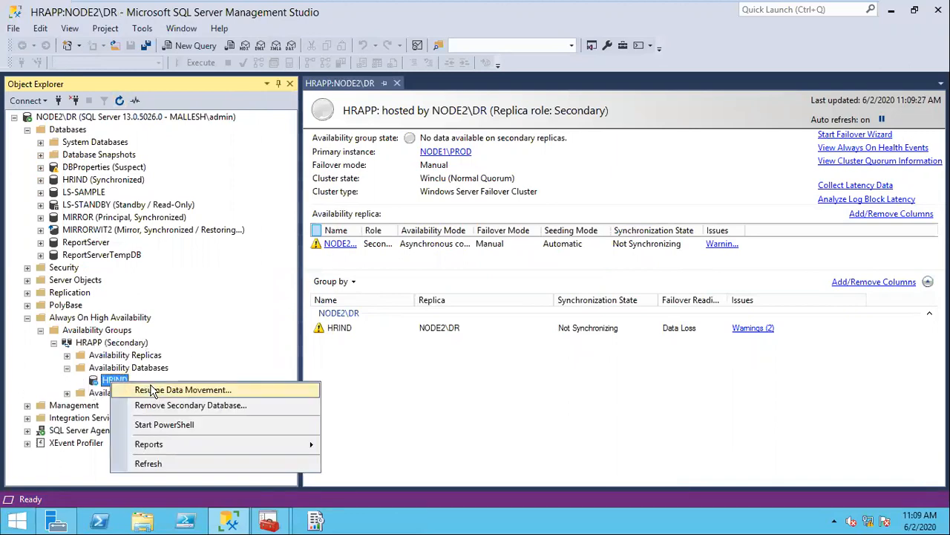
{"action": "left_click", "coordinate": [152, 390]}
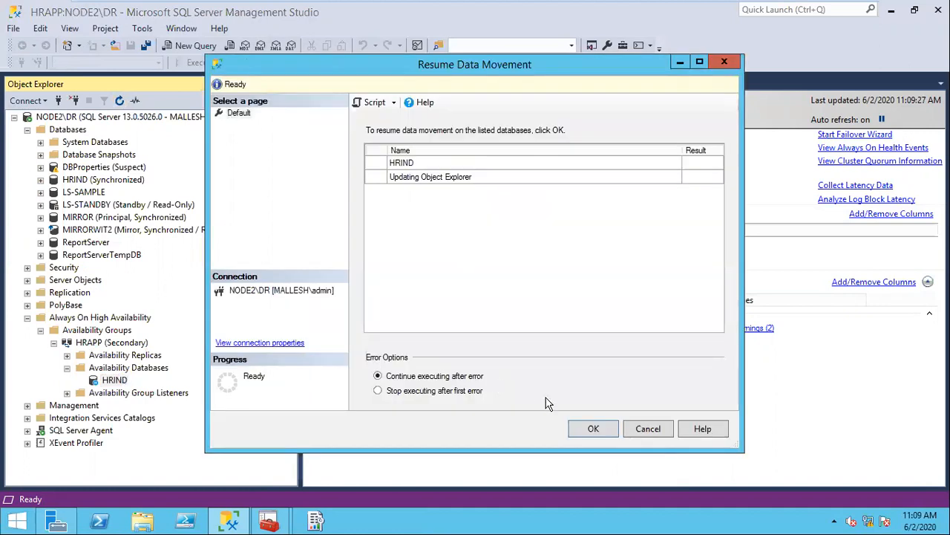
{"action": "left_click", "coordinate": [593, 429]}
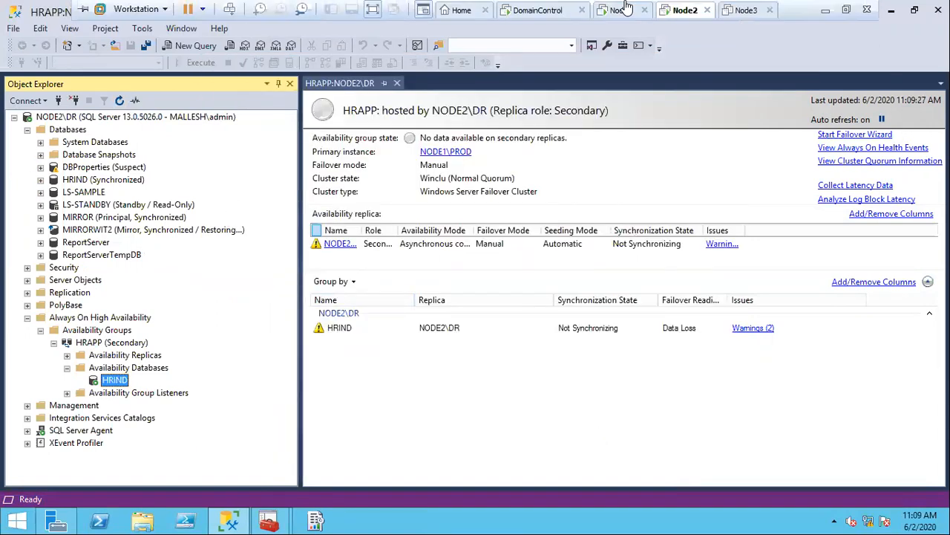
{"action": "left_click", "coordinate": [622, 9]}
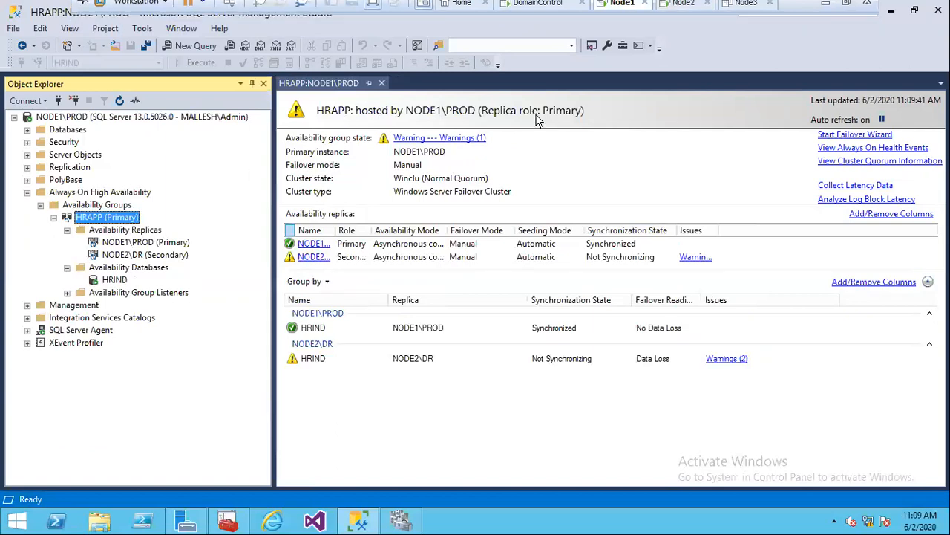
Step: Pause and resume auto refresh so HRAPP shows Healthy with NODE2\DR synchronizing, then close the dashboard
{"action": "left_click", "coordinate": [883, 120]}
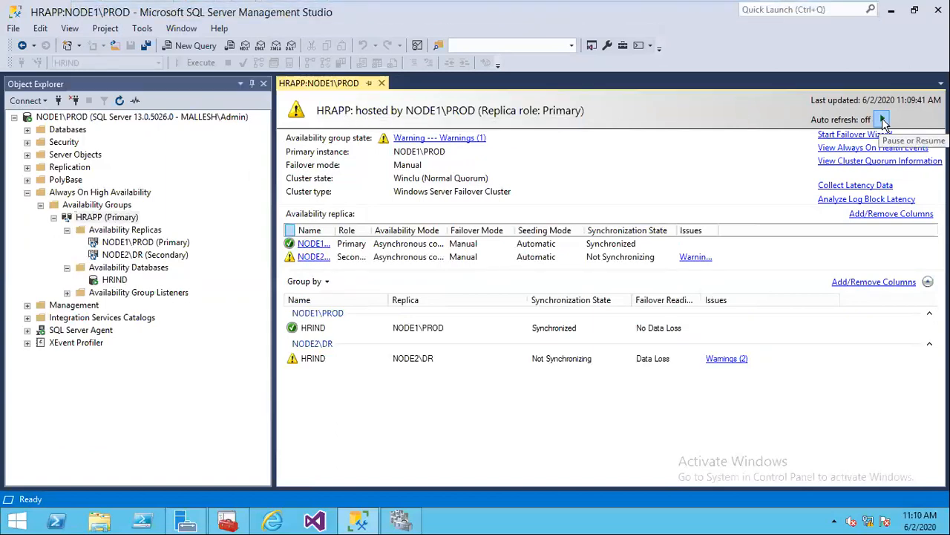
{"action": "left_click", "coordinate": [883, 121]}
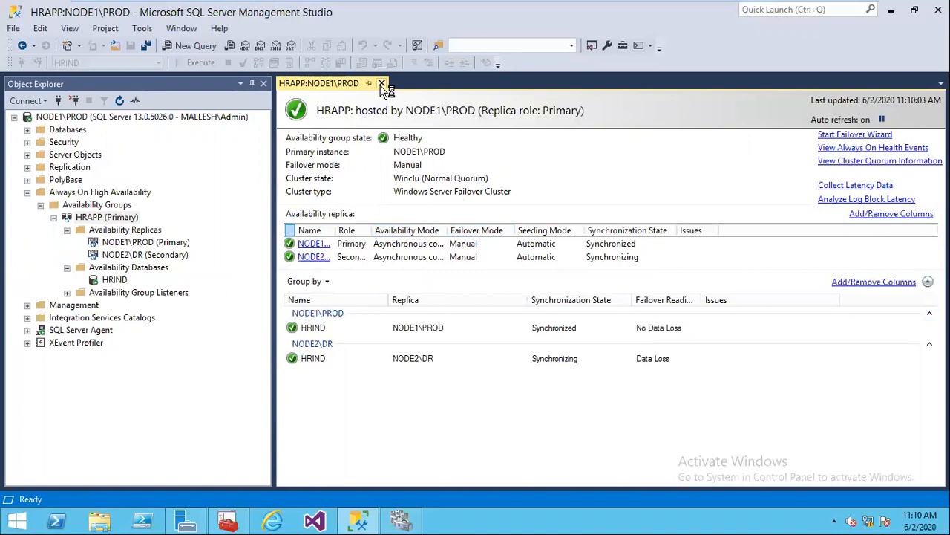
{"action": "left_click", "coordinate": [381, 85]}
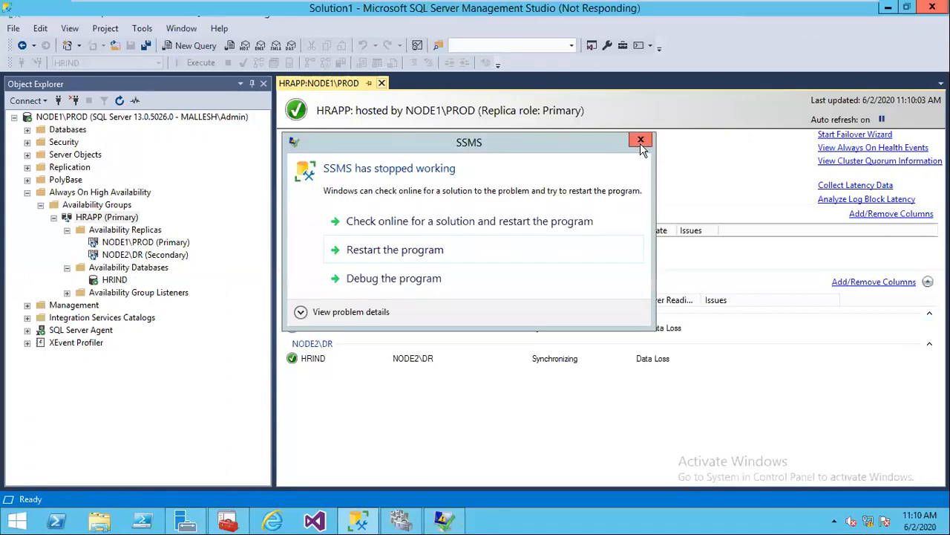
Step: Dismiss the SSMS crash report, minimize Configuration Manager and close Server Manager
{"action": "left_click", "coordinate": [641, 141]}
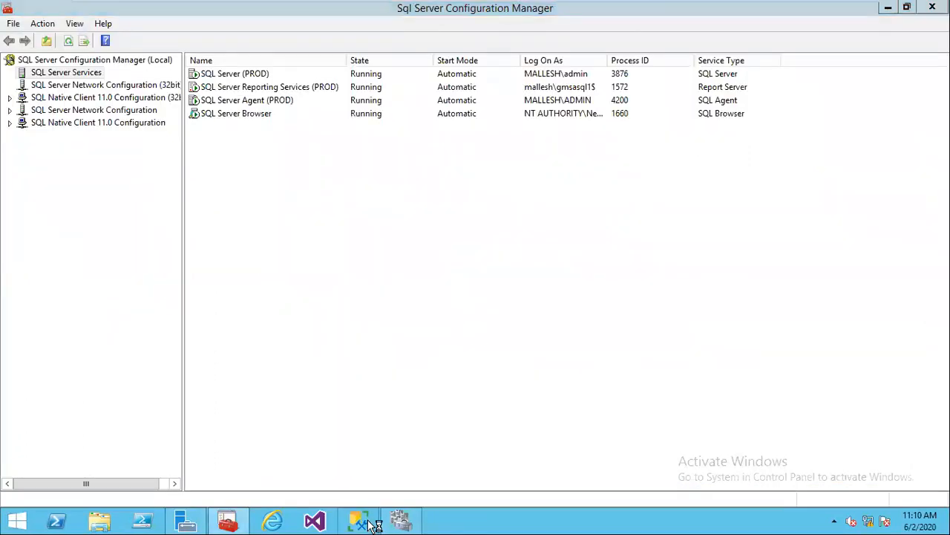
{"action": "left_click", "coordinate": [890, 9]}
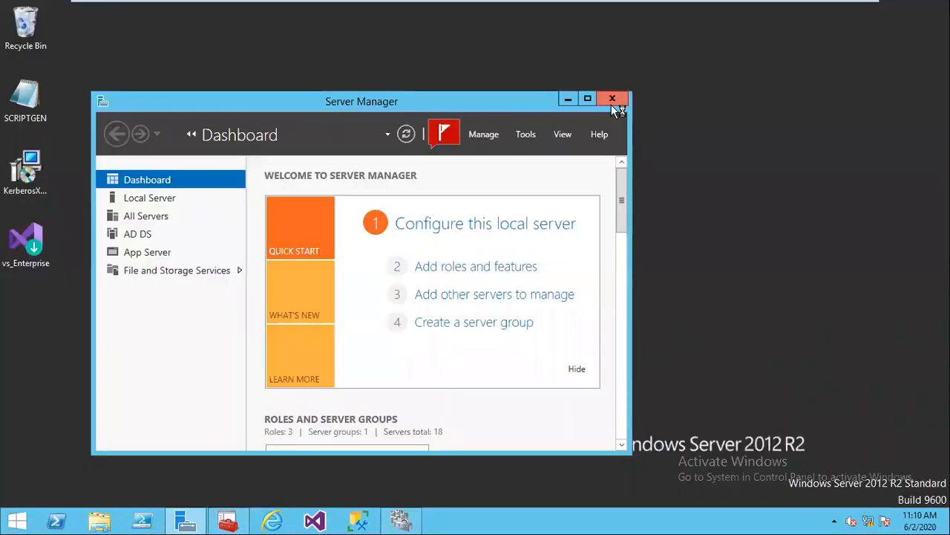
{"action": "left_click", "coordinate": [612, 105]}
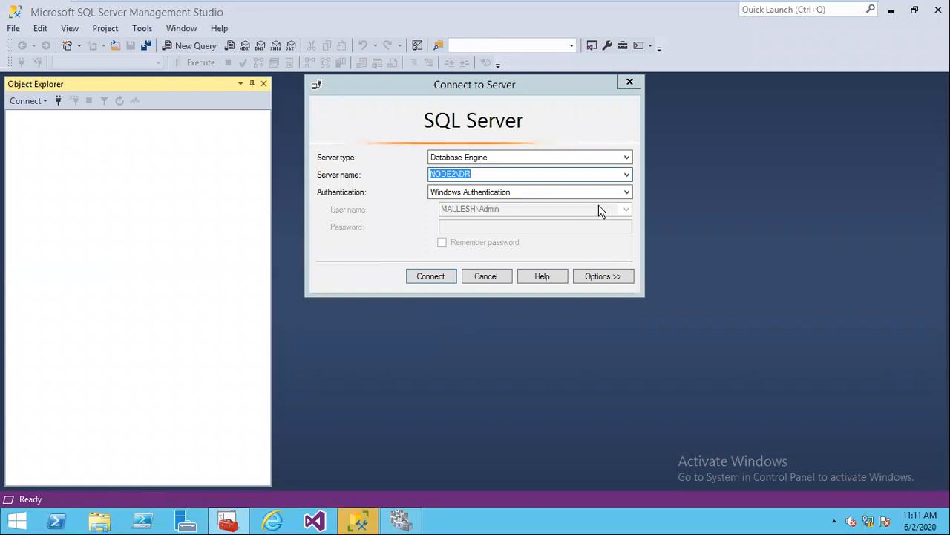
Step: Connect to NODE1\PROD from the Server name list and select its Databases folder
{"action": "left_click", "coordinate": [627, 175]}
{"action": "left_click", "coordinate": [530, 204]}
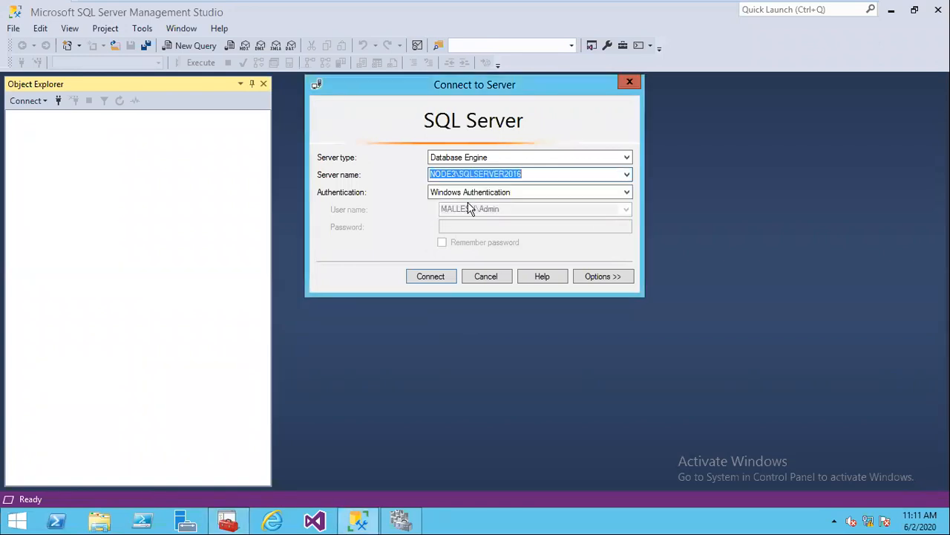
{"action": "left_click", "coordinate": [628, 175]}
{"action": "left_click", "coordinate": [475, 196]}
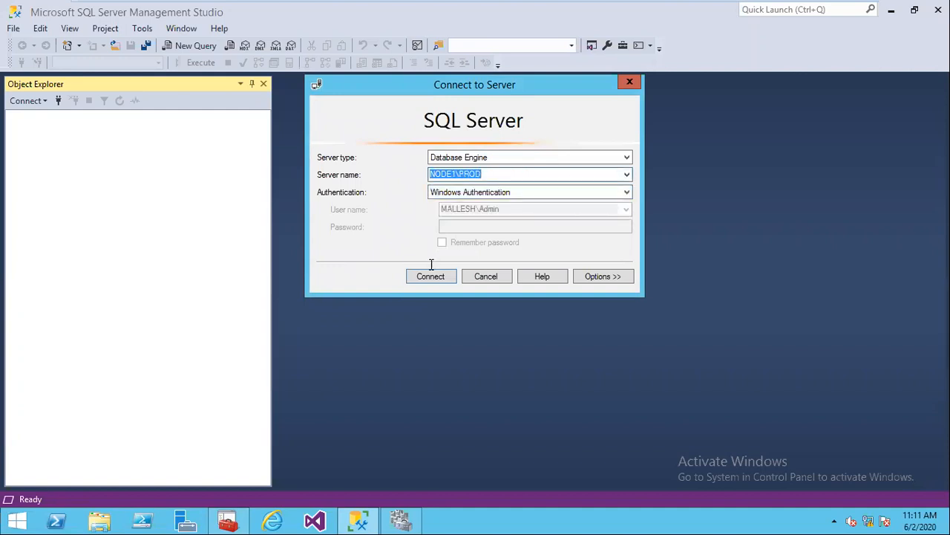
{"action": "left_click", "coordinate": [424, 275]}
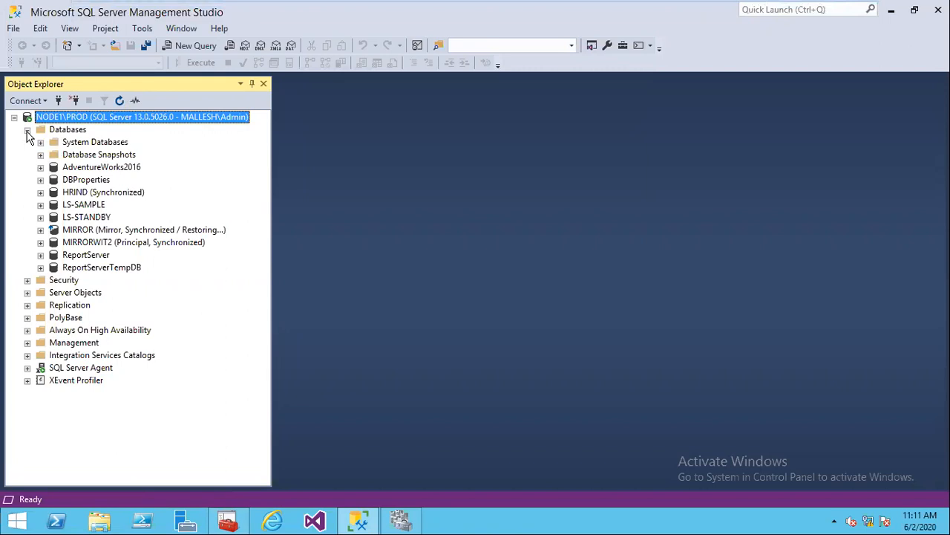
{"action": "left_click", "coordinate": [80, 131]}
Step: Create a new database named HRUK owned by SA, then expand it in Object Explorer
{"action": "right_click", "coordinate": [82, 130]}
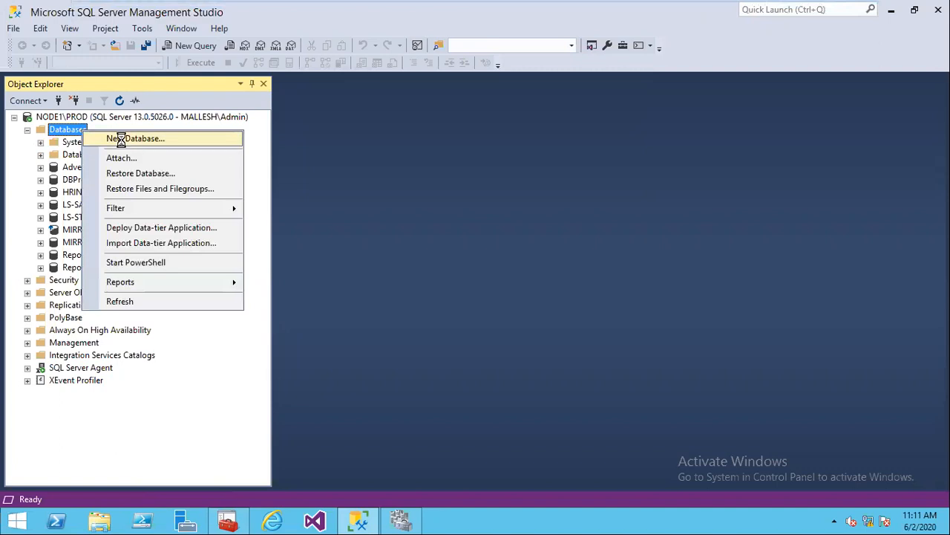
{"action": "left_click", "coordinate": [121, 139]}
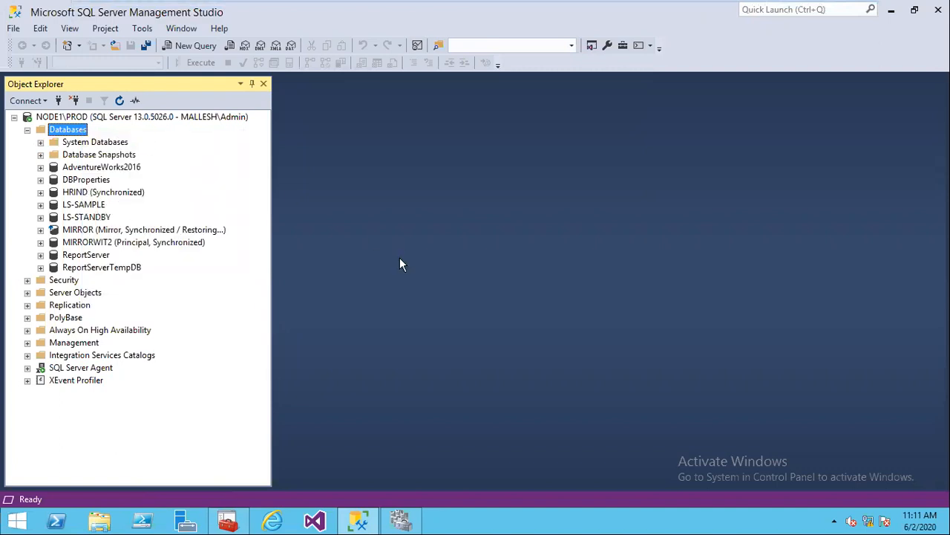
{"action": "type", "text": "HRUK"}
{"action": "key", "text": "Tab"}
{"action": "type", "text": "SA"}
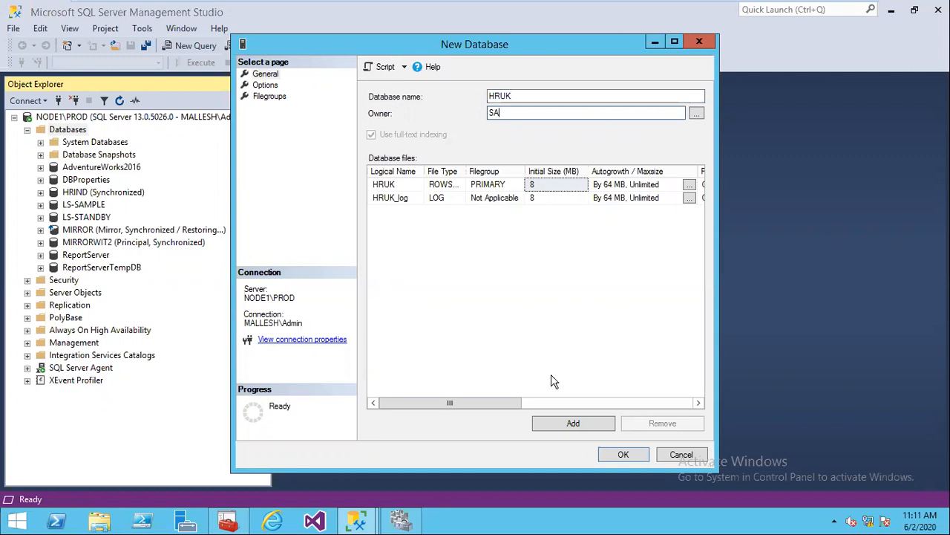
{"action": "left_click", "coordinate": [622, 455]}
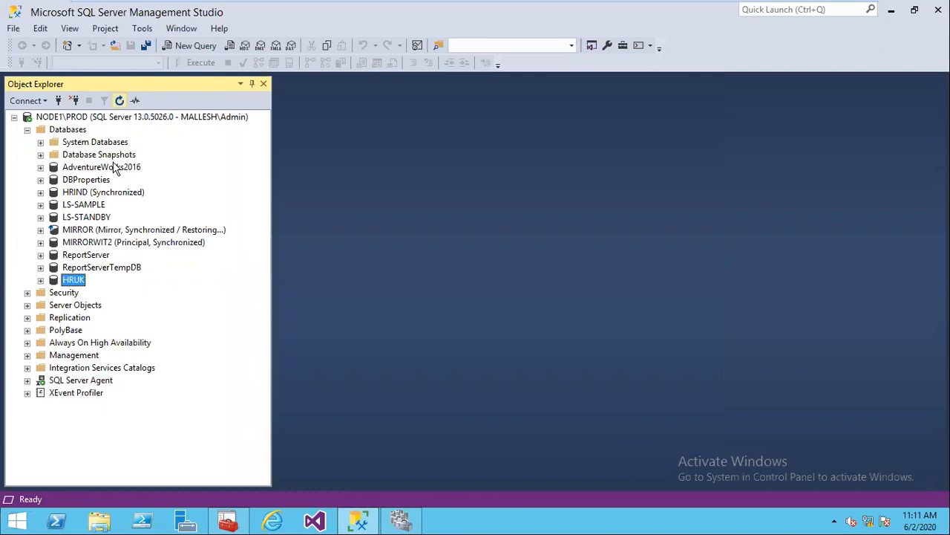
{"action": "left_click", "coordinate": [41, 280]}
Step: Run a script on HRUK creating TAB1(SNO INT) and inserting the value 101
{"action": "left_click", "coordinate": [54, 305]}
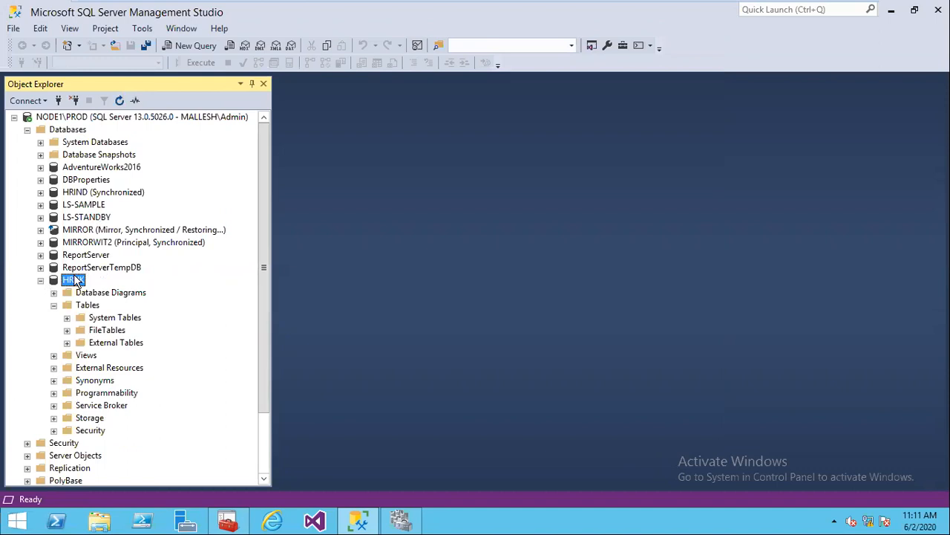
{"action": "left_click", "coordinate": [76, 280]}
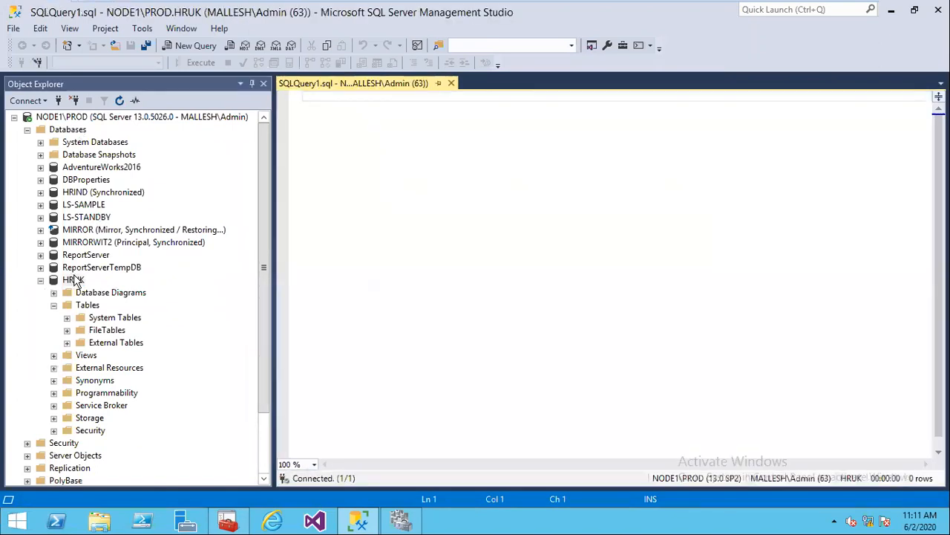
{"action": "type", "text": "CREAT"}
{"action": "key", "text": "BackSpace"}
{"action": "key", "text": "BackSpace"}
{"action": "type", "text": "TE TABLE TAB1"}
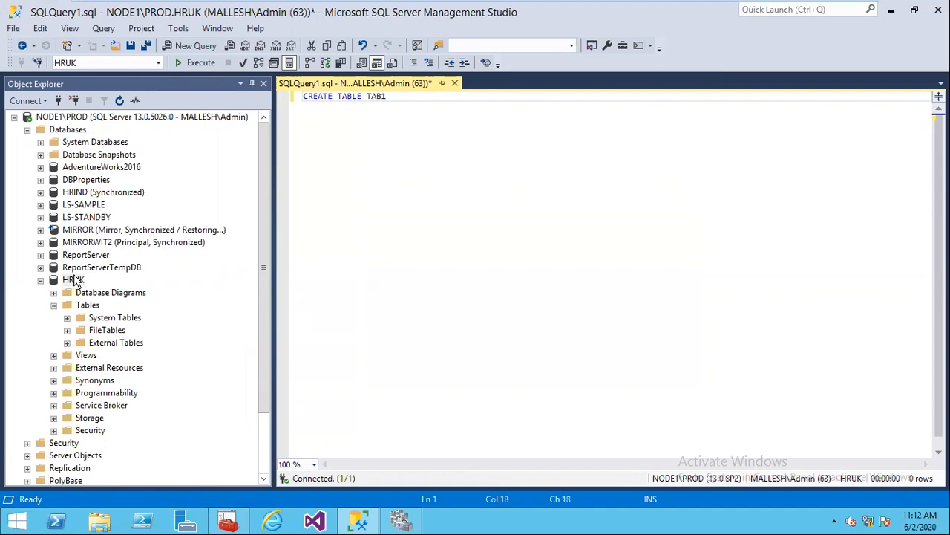
{"action": "type", "text": "(SNO INT)"}
{"action": "key", "text": "Return"}
{"action": "type", "text": "GO"}
{"action": "key", "text": "Return"}
{"action": "type", "text": "INSERT INTO "}
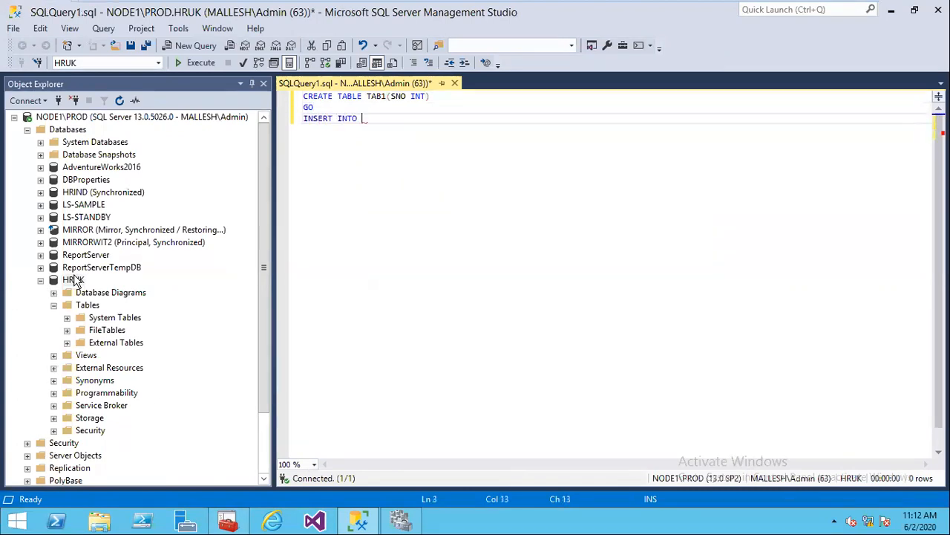
{"action": "type", "text": "TAB"}
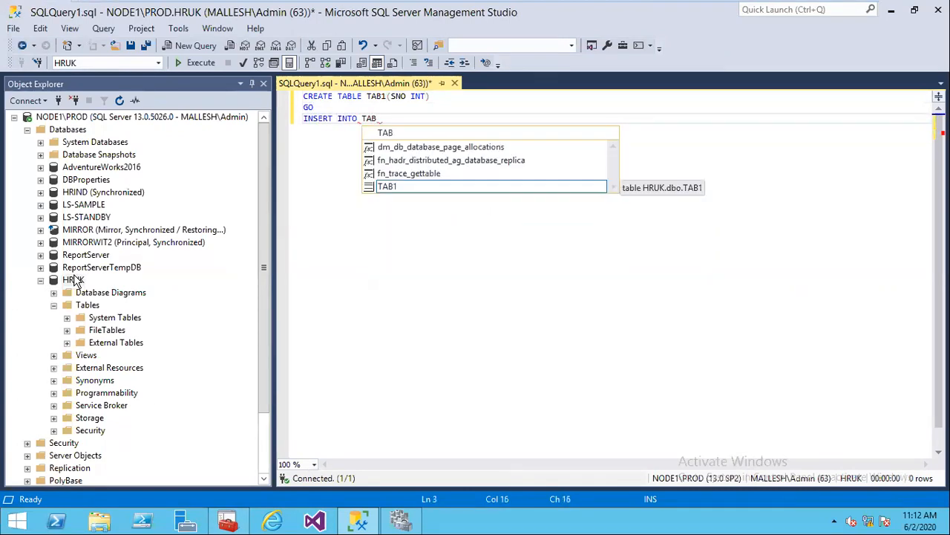
{"action": "type", "text": "1 VALUES("}
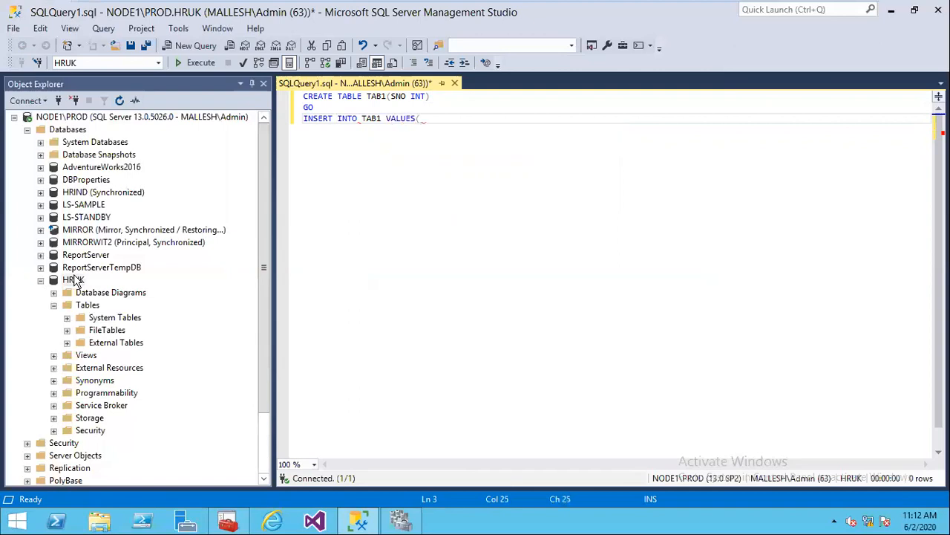
{"action": "type", "text": "101)"}
{"action": "key", "text": "Return"}
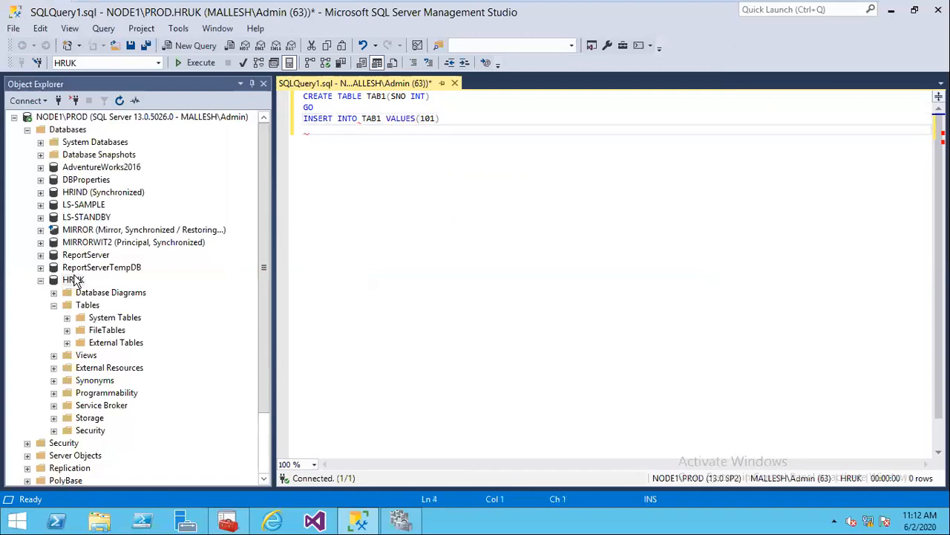
{"action": "left_click", "coordinate": [194, 63]}
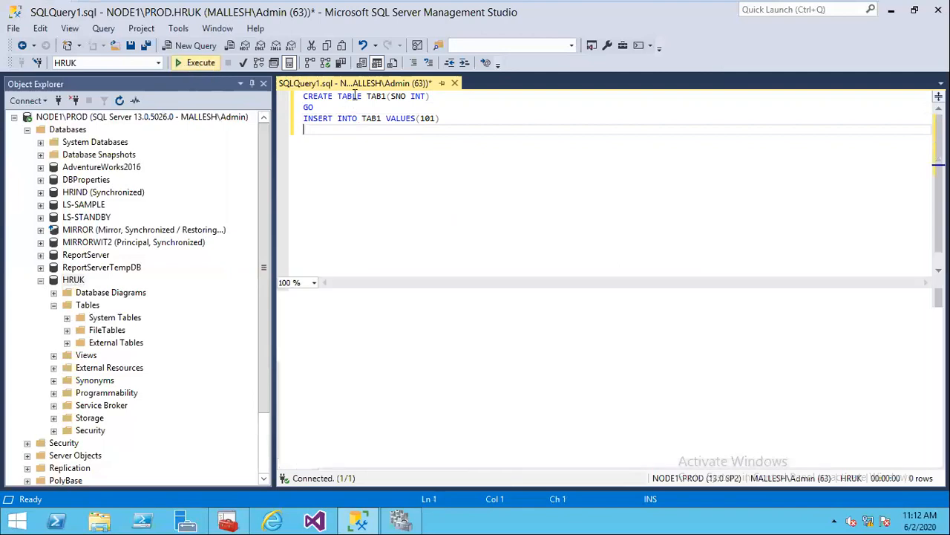
Step: Change the script's table name to TAB2 and run it again to create TAB2 with 101
{"action": "left_click", "coordinate": [387, 96]}
{"action": "key", "text": "BackSpace"}
{"action": "type", "text": "2"}
{"action": "left_click", "coordinate": [383, 118]}
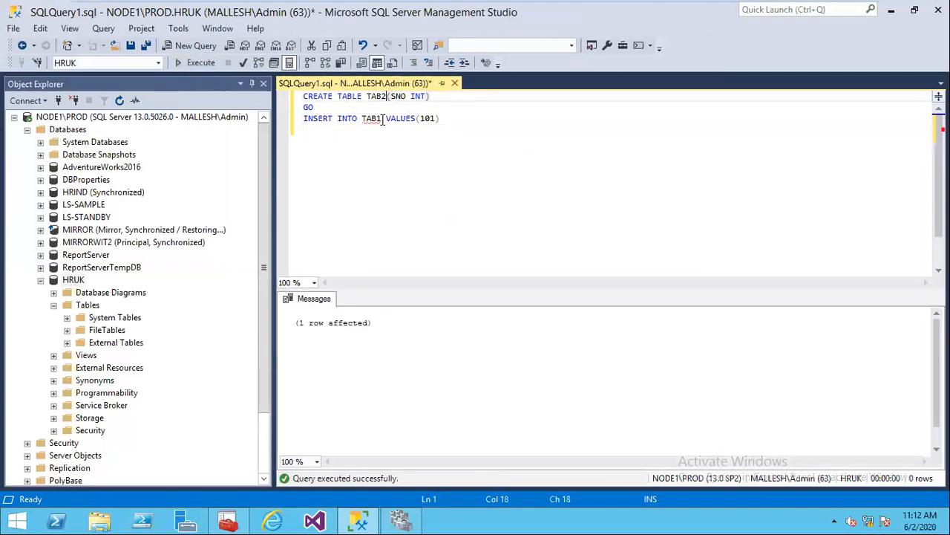
{"action": "key", "text": "BackSpace"}
{"action": "type", "text": "2"}
{"action": "left_click", "coordinate": [511, 128]}
{"action": "left_click", "coordinate": [200, 65]}
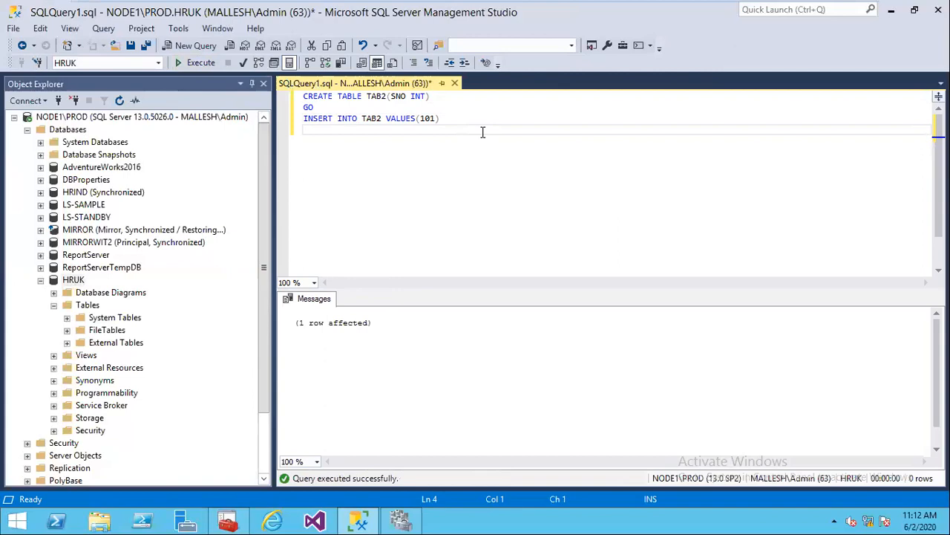
Step: Close the query window without saving and select the HRUK database
{"action": "left_click", "coordinate": [455, 84]}
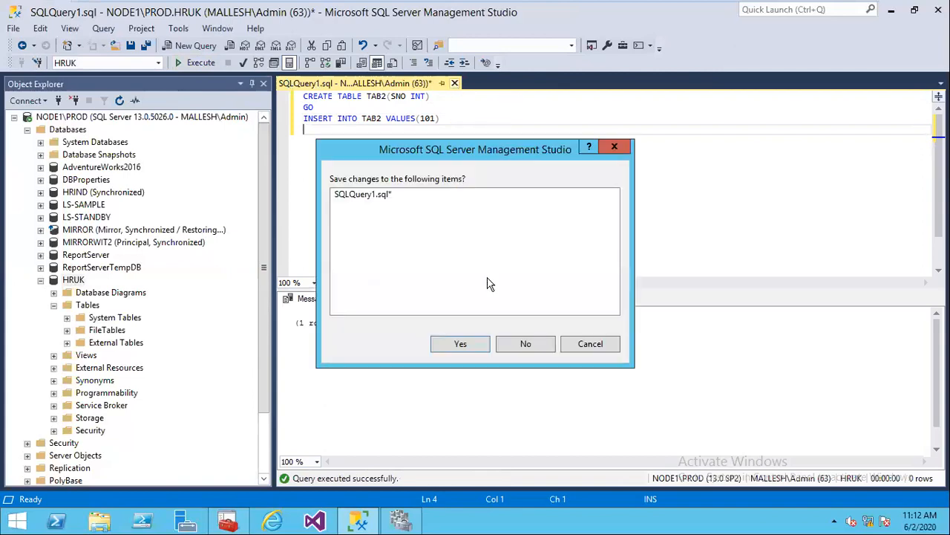
{"action": "left_click", "coordinate": [526, 344]}
{"action": "left_click", "coordinate": [75, 280]}
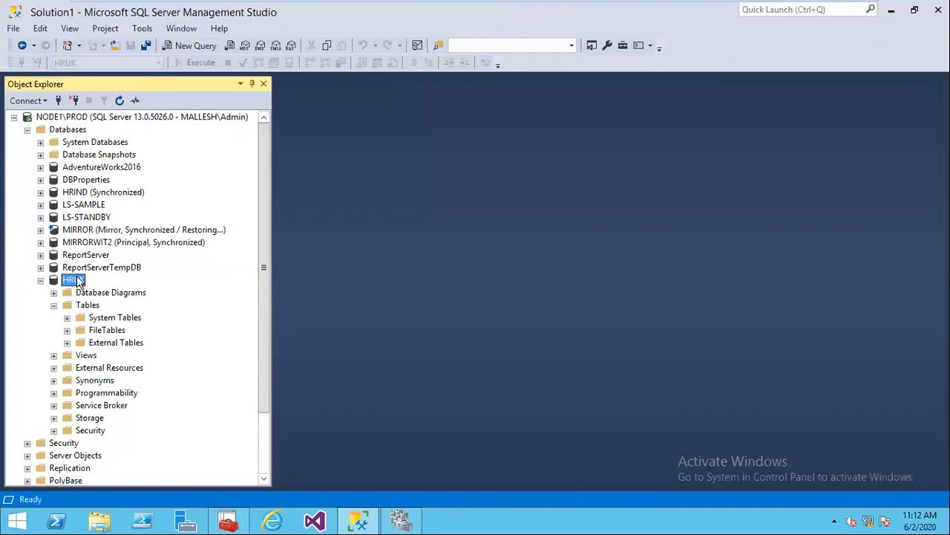
Step: Check HRUK's recovery model on the Options page, cancel the properties, and collapse HRUK
{"action": "right_click", "coordinate": [78, 280]}
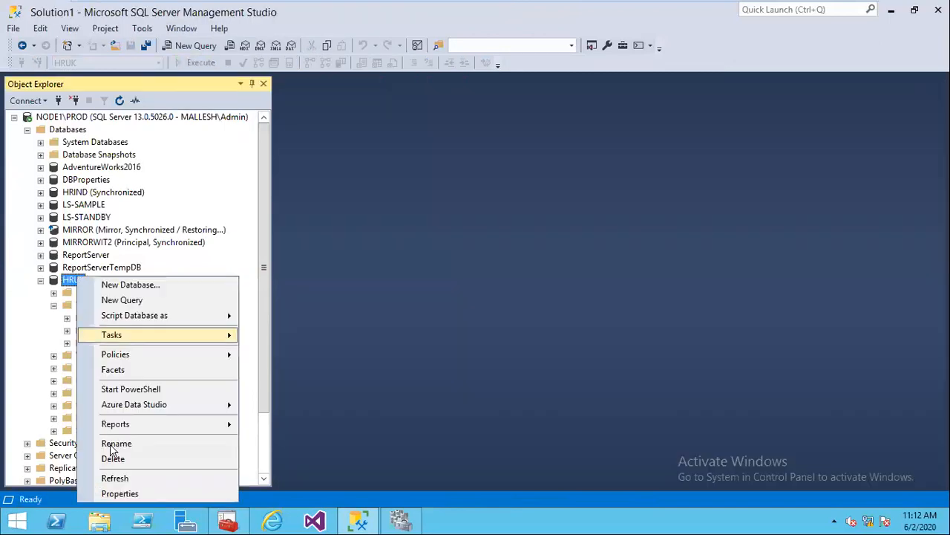
{"action": "left_click", "coordinate": [121, 494]}
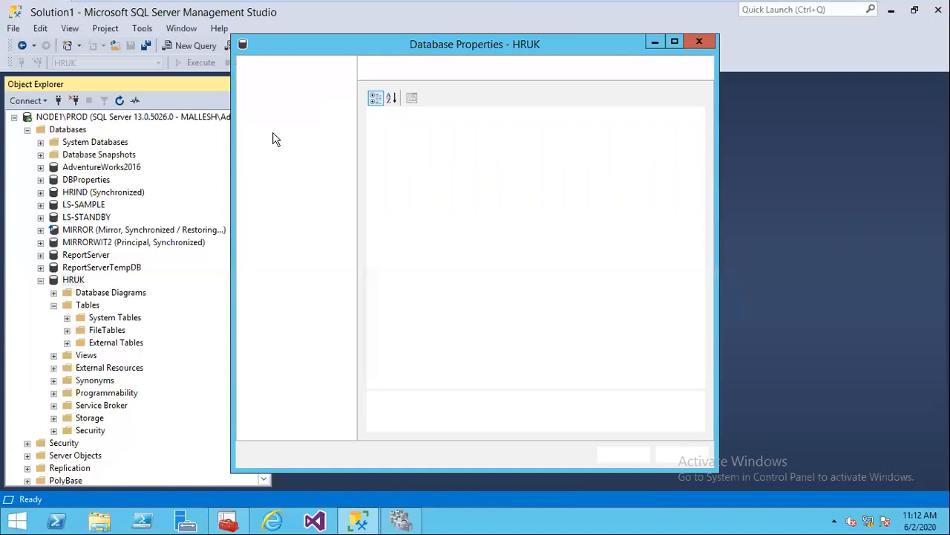
{"action": "left_click", "coordinate": [264, 107]}
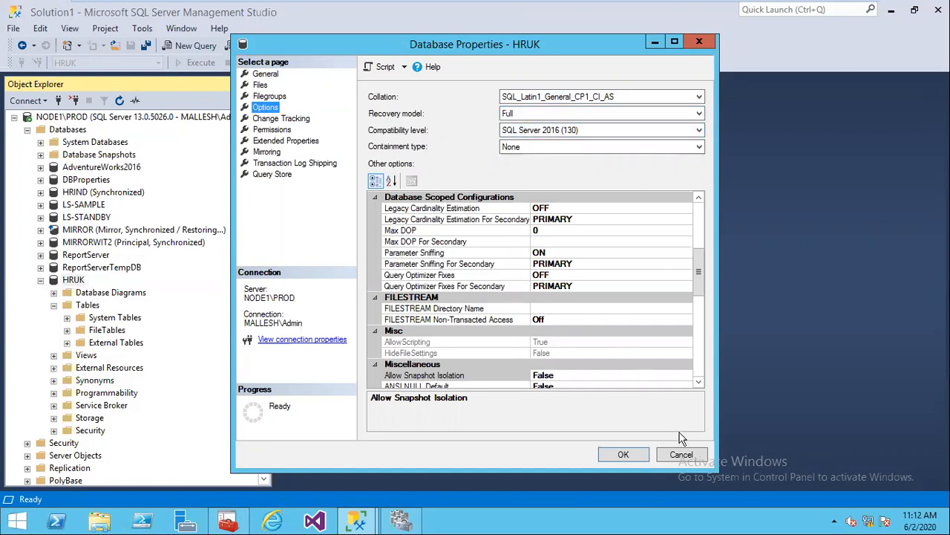
{"action": "left_click", "coordinate": [678, 459]}
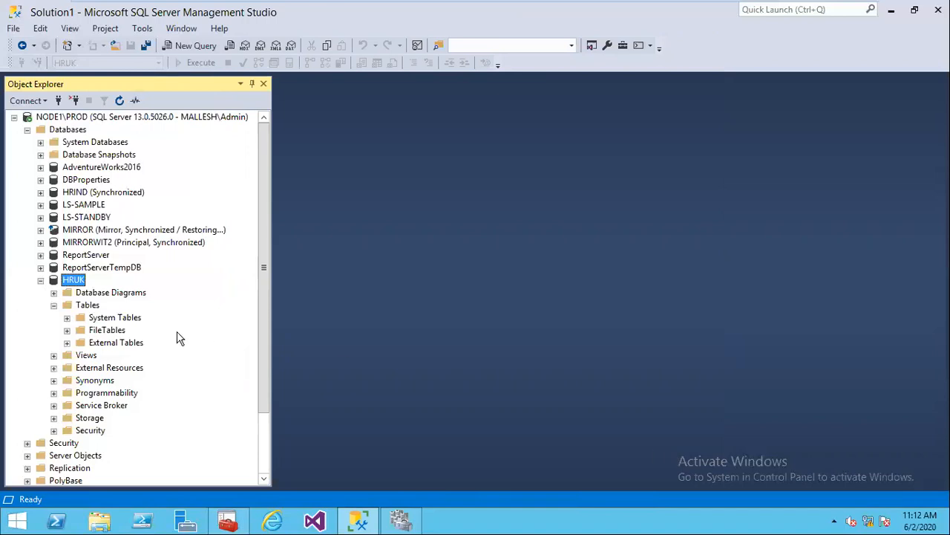
{"action": "left_click", "coordinate": [41, 281]}
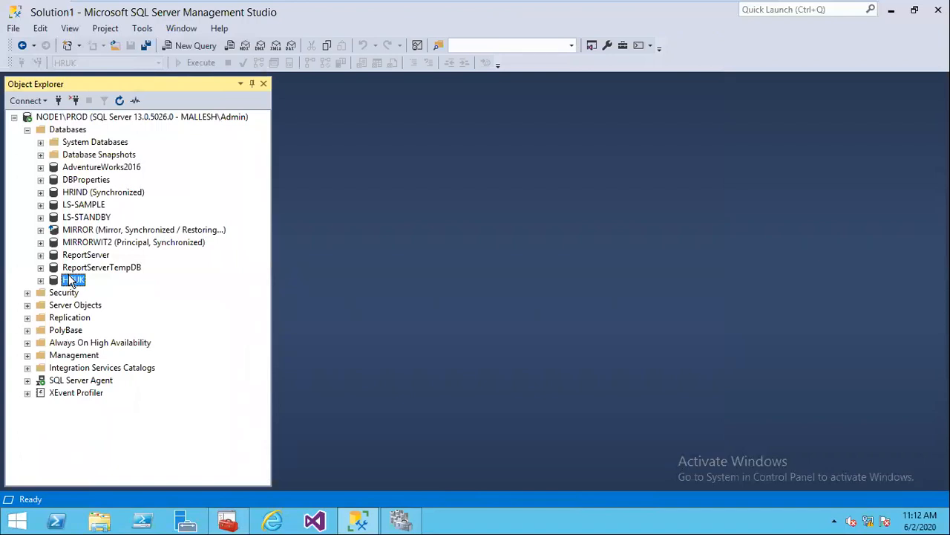
Step: Collapse Databases, expand Availability Groups to HRAPP (Primary) and start Add Database on it
{"action": "left_click", "coordinate": [27, 131]}
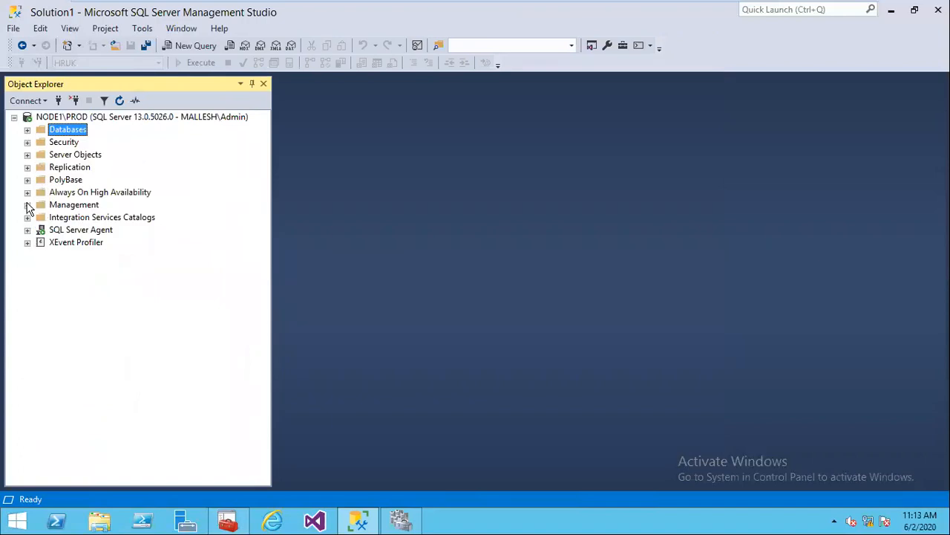
{"action": "left_click", "coordinate": [27, 192]}
{"action": "left_click", "coordinate": [40, 205]}
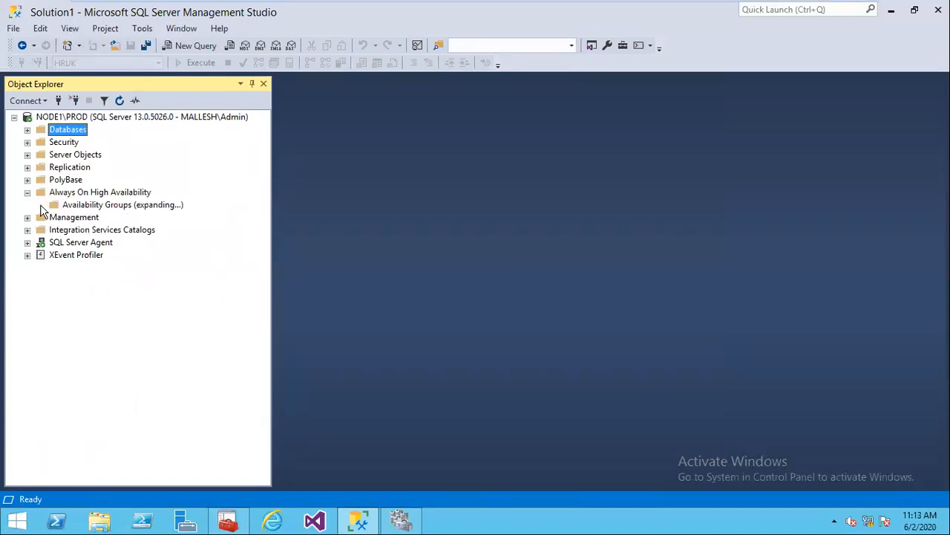
{"action": "left_click", "coordinate": [53, 218]}
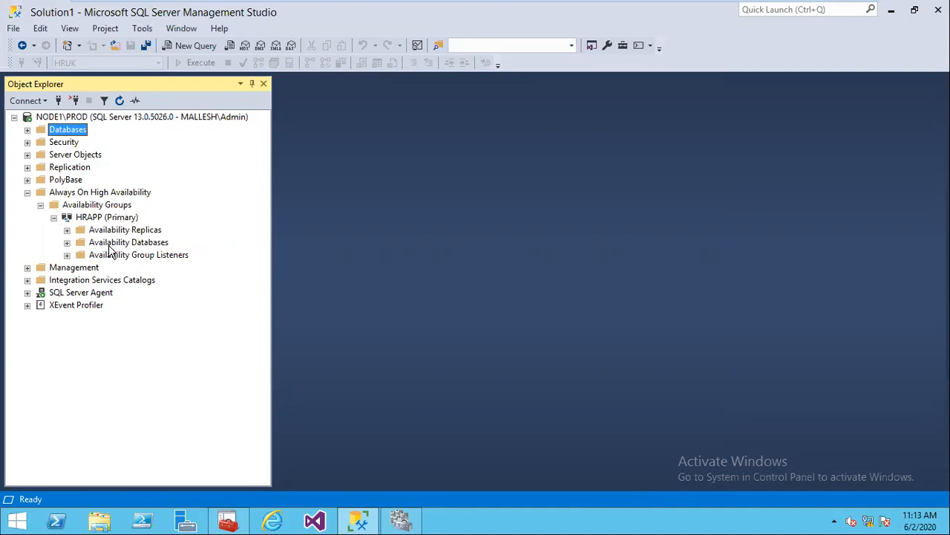
{"action": "left_click", "coordinate": [115, 219]}
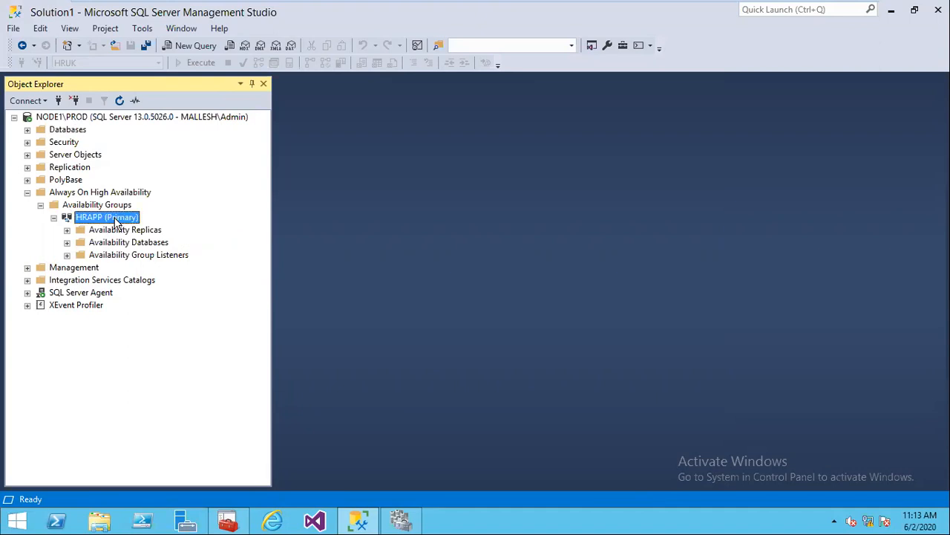
{"action": "right_click", "coordinate": [101, 221]}
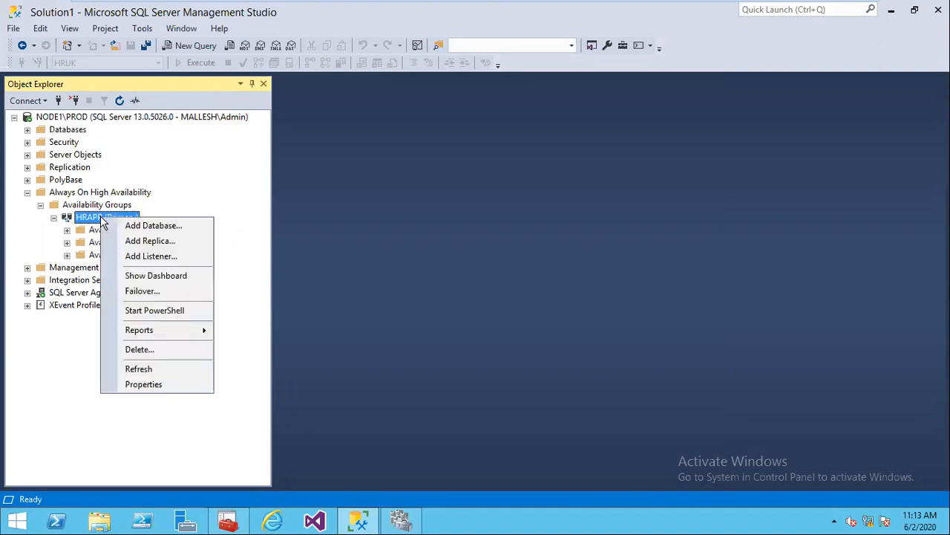
{"action": "left_click", "coordinate": [136, 227]}
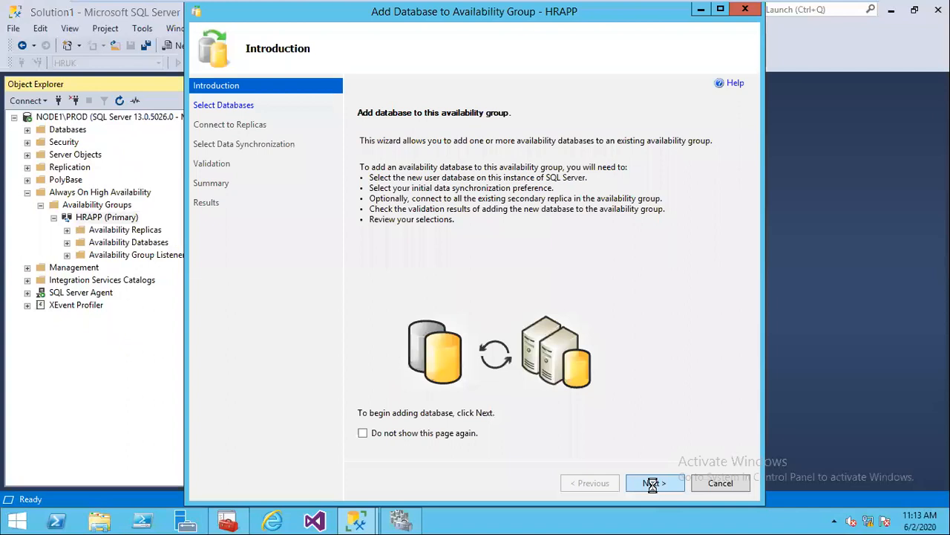
Step: Go to Select Databases, see HRUK requires a full backup, and cancel the wizard
{"action": "left_click", "coordinate": [652, 484]}
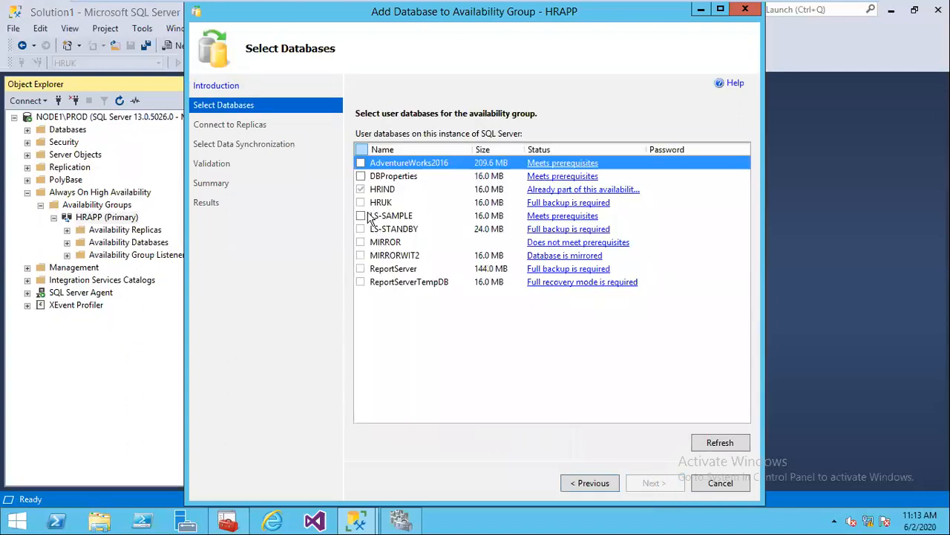
{"action": "left_click", "coordinate": [547, 206]}
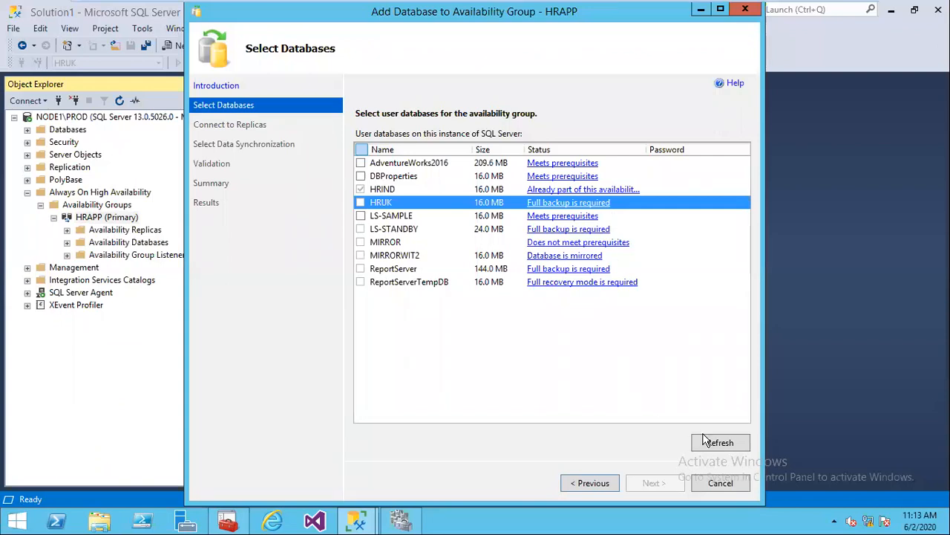
{"action": "left_click", "coordinate": [720, 483]}
{"action": "left_click", "coordinate": [532, 305]}
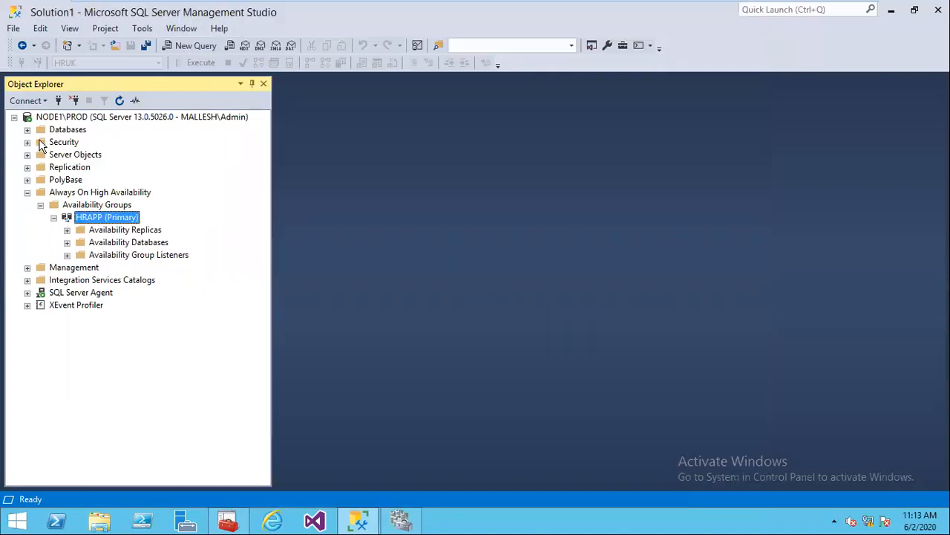
Step: Run a full backup of HRUK, then collapse Databases and select the HRAPP availability group
{"action": "left_click", "coordinate": [27, 130]}
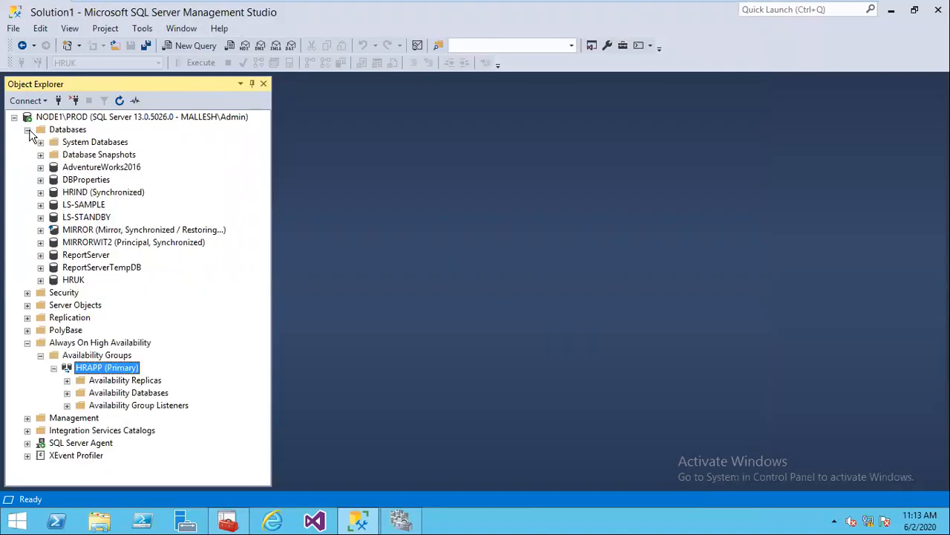
{"action": "right_click", "coordinate": [83, 278]}
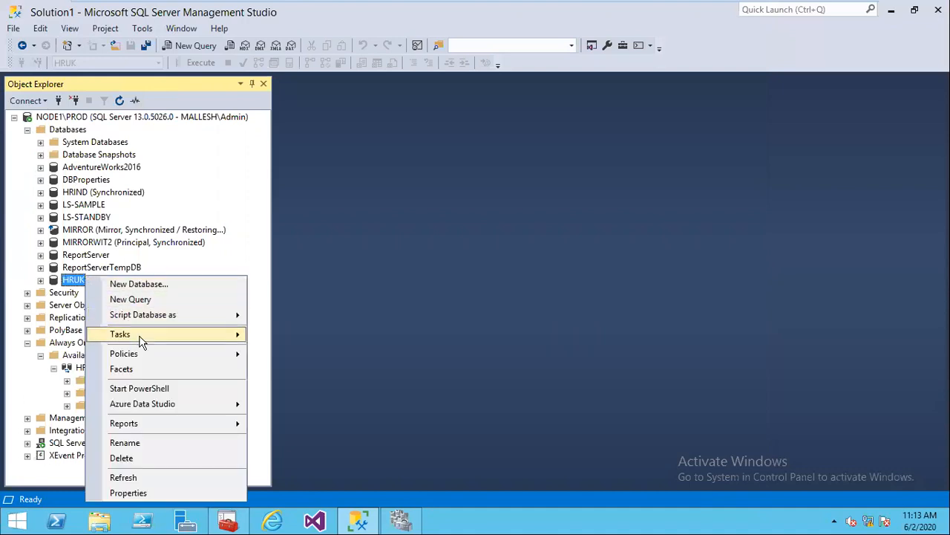
{"action": "mouse_move", "coordinate": [141, 340]}
{"action": "left_click", "coordinate": [301, 194]}
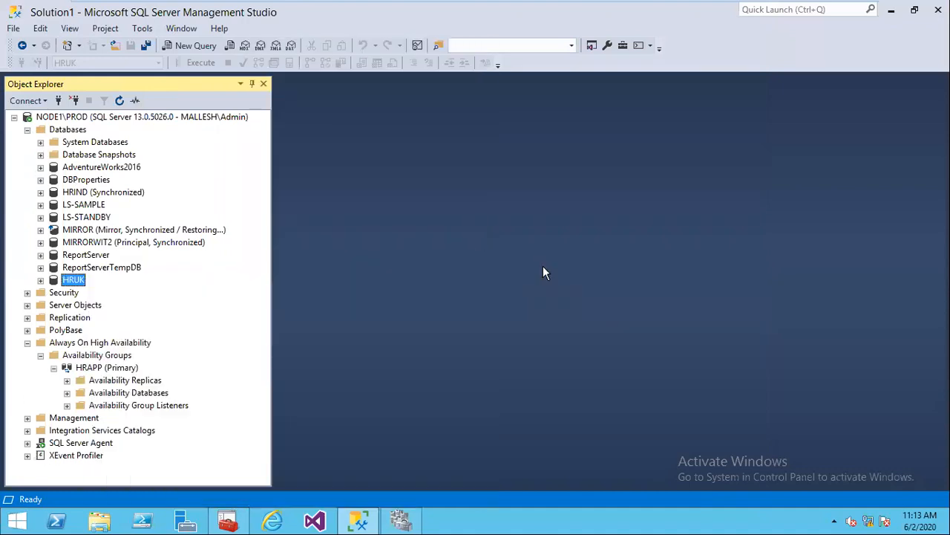
{"action": "left_click", "coordinate": [792, 484]}
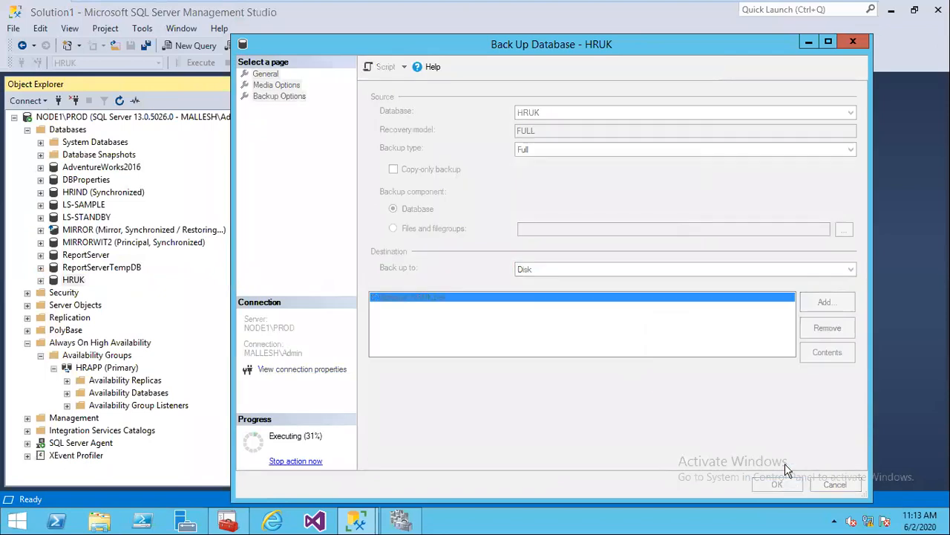
{"action": "left_click", "coordinate": [728, 299]}
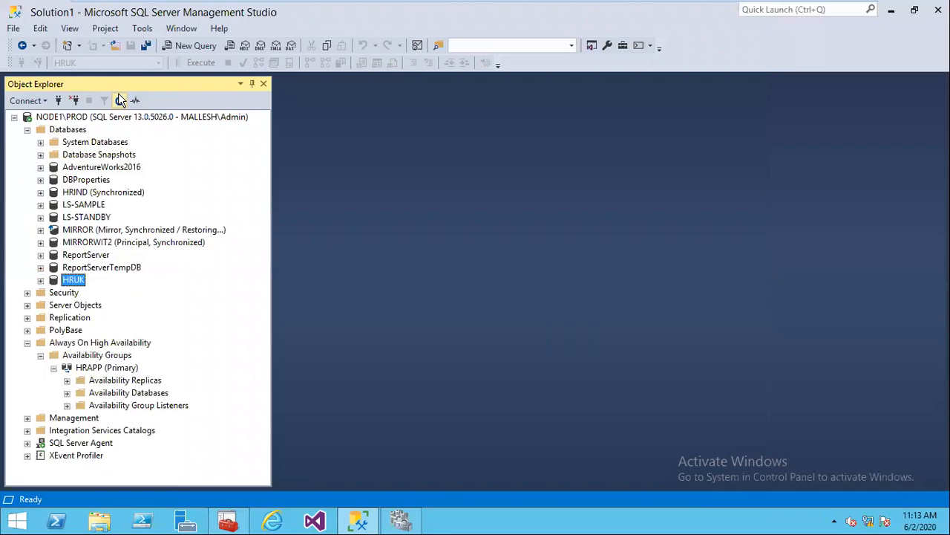
{"action": "left_click", "coordinate": [26, 130]}
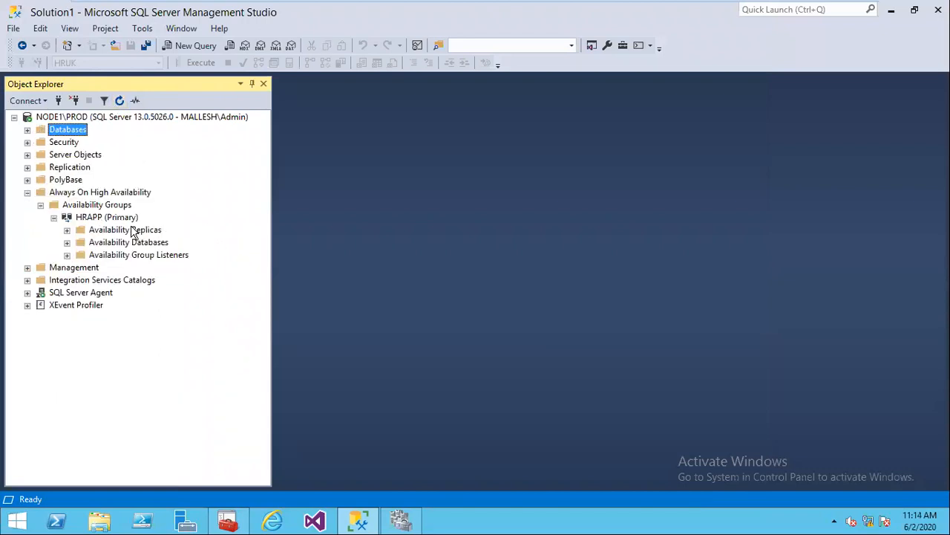
{"action": "left_click", "coordinate": [111, 218]}
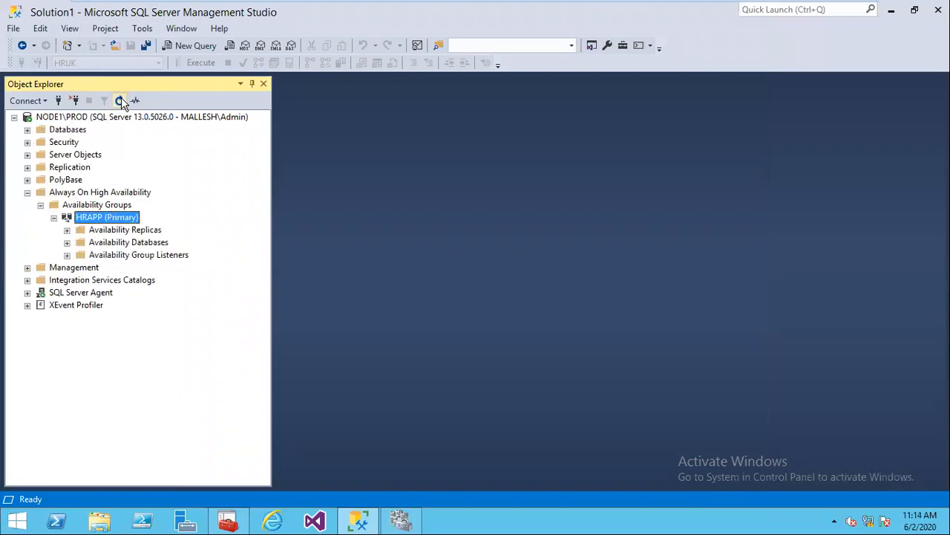
Step: Start adding a database to HRAPP and select HRUK
{"action": "right_click", "coordinate": [125, 220]}
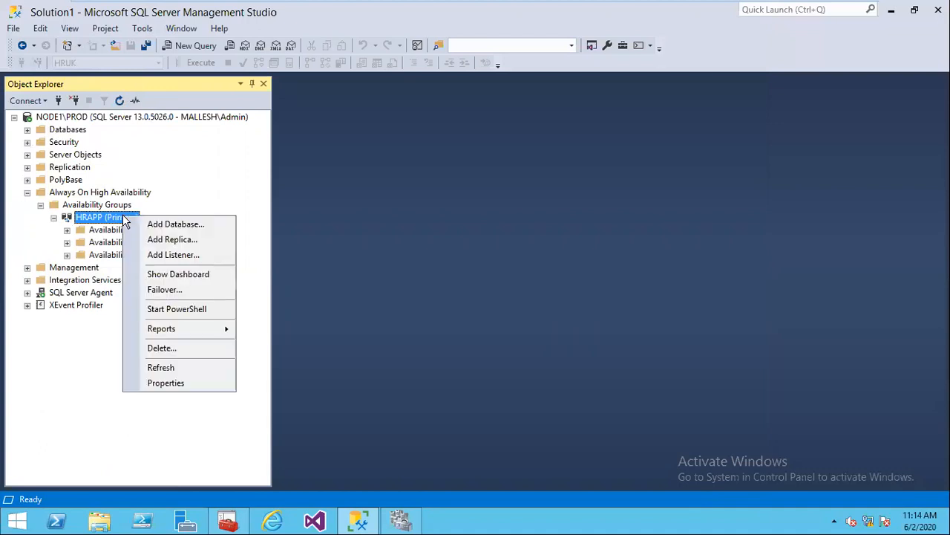
{"action": "left_click", "coordinate": [182, 225]}
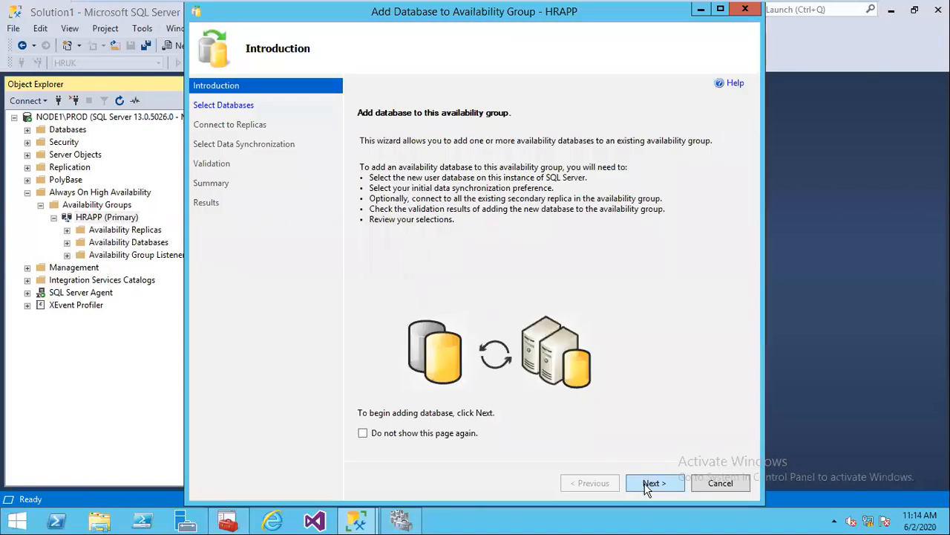
{"action": "left_click", "coordinate": [648, 487]}
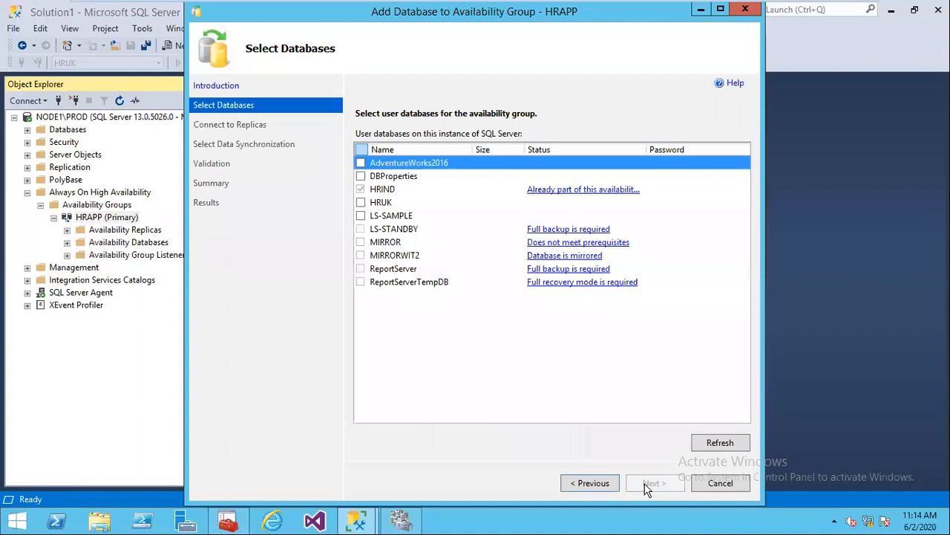
{"action": "left_click", "coordinate": [360, 203]}
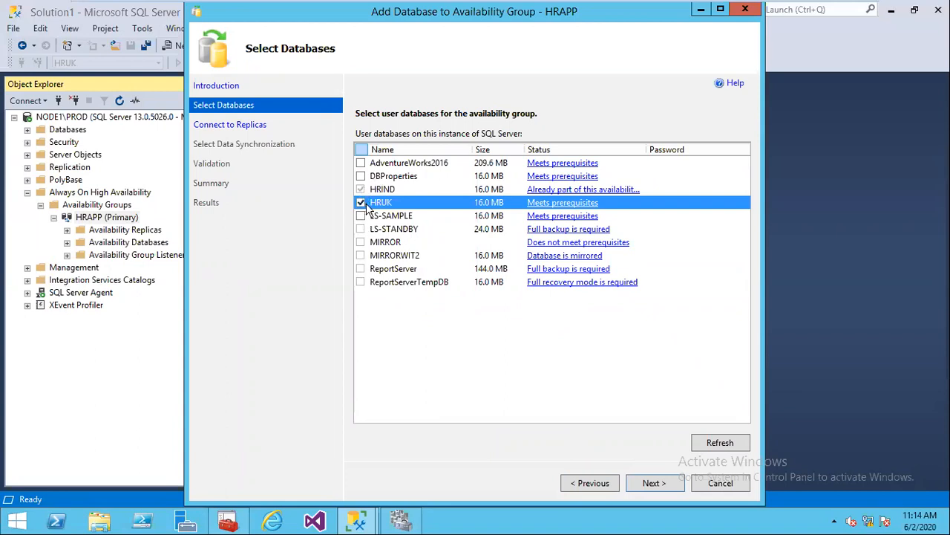
{"action": "left_click", "coordinate": [639, 483]}
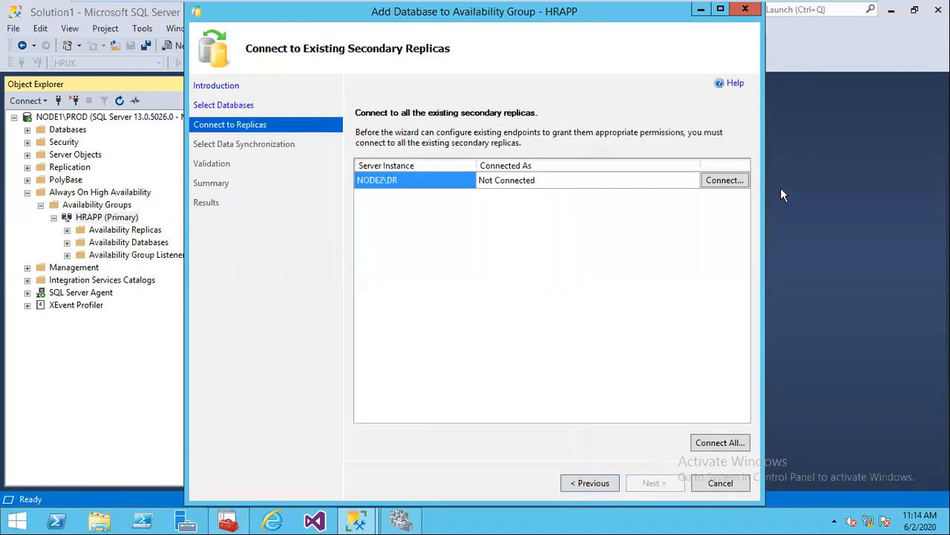
Step: Connect to NODE2\DR with Windows authentication, keep automatic seeding, and finish the wizard
{"action": "left_click", "coordinate": [725, 180]}
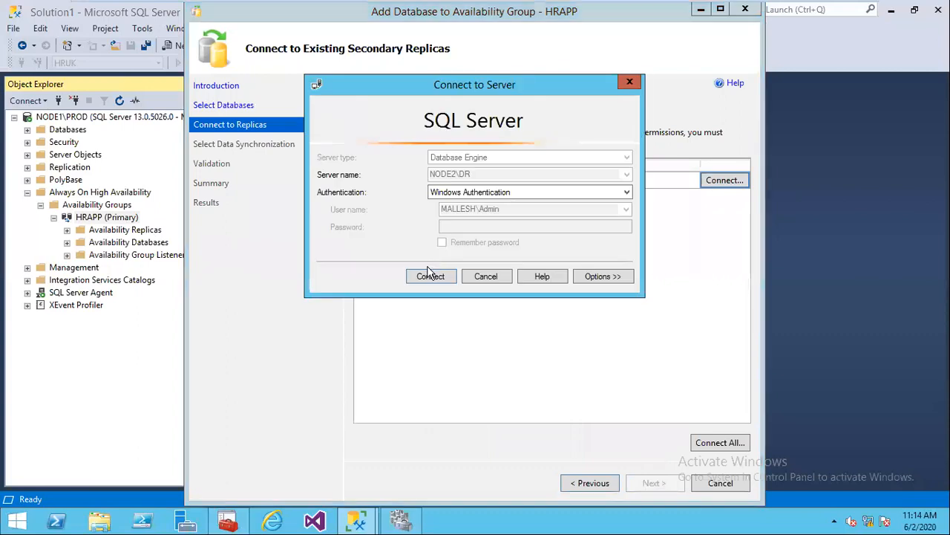
{"action": "left_click", "coordinate": [429, 274]}
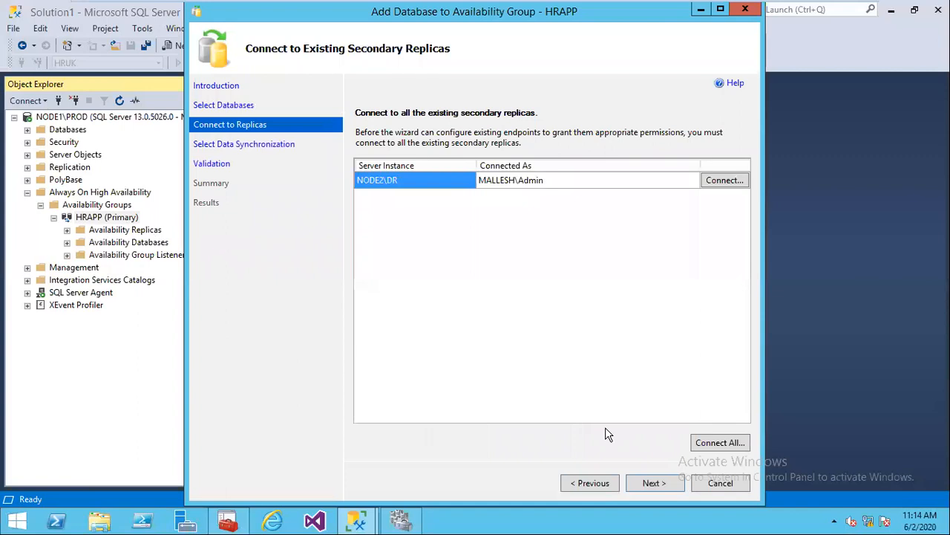
{"action": "left_click", "coordinate": [652, 483]}
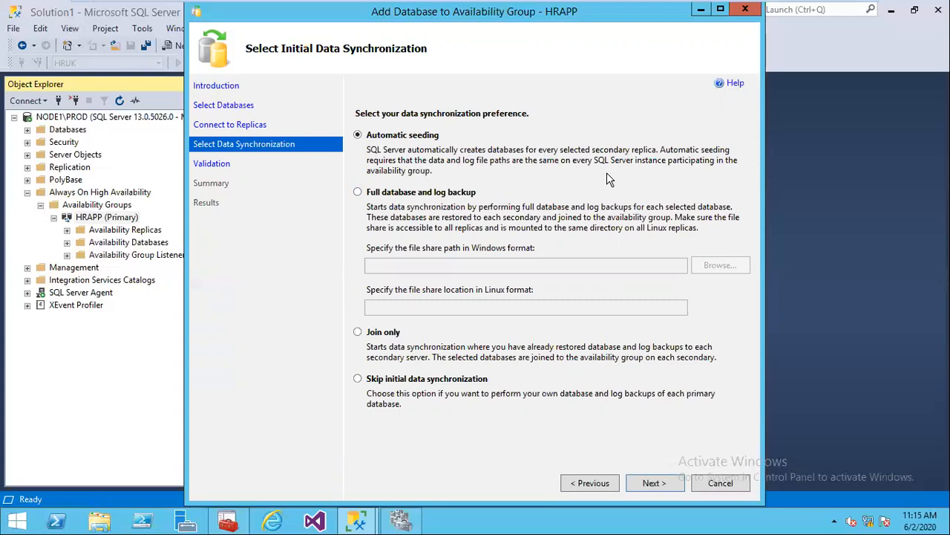
{"action": "left_click", "coordinate": [653, 486]}
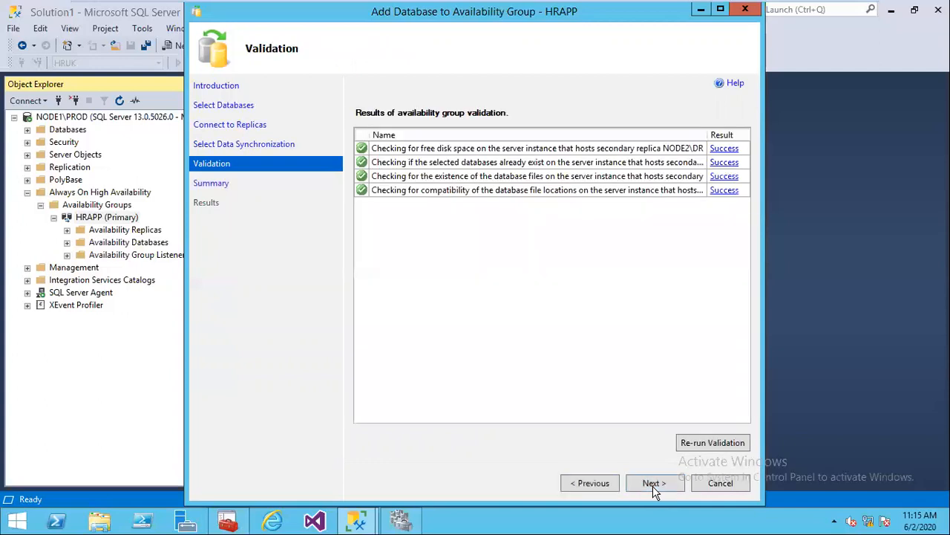
{"action": "left_click", "coordinate": [653, 485]}
{"action": "left_click", "coordinate": [653, 486]}
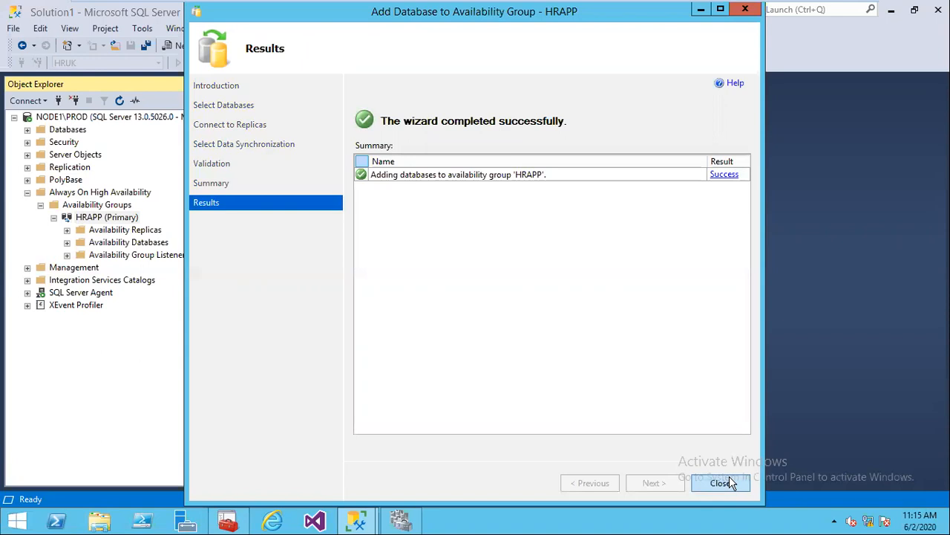
{"action": "left_click", "coordinate": [719, 483]}
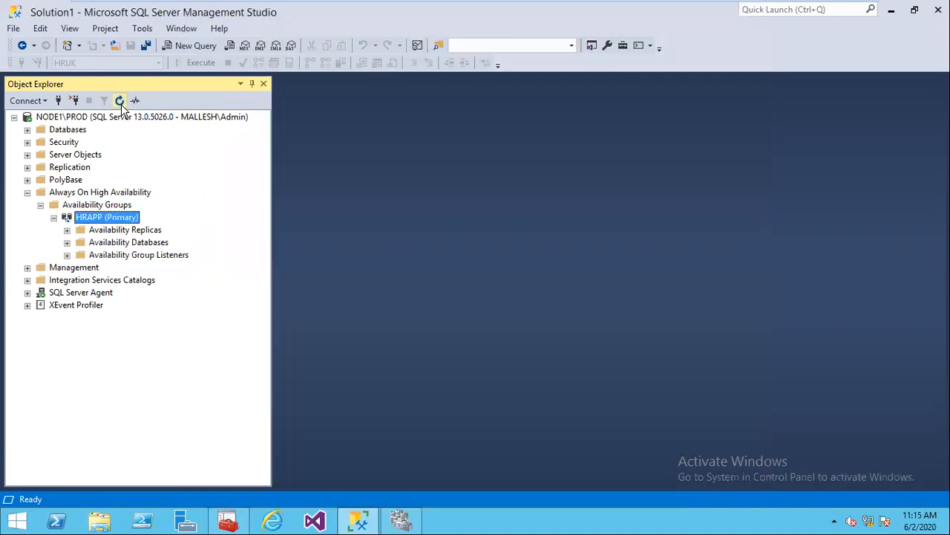
Step: Expand HRAPP's databases and replicas, then open the HRAPP dashboard showing HRIND and HRUK
{"action": "left_click", "coordinate": [67, 242]}
{"action": "left_click", "coordinate": [67, 230]}
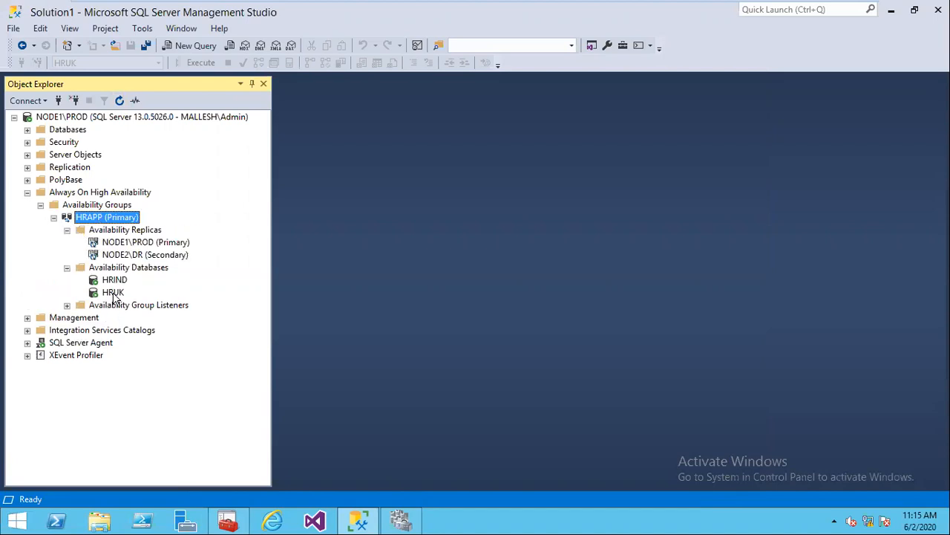
{"action": "right_click", "coordinate": [108, 221]}
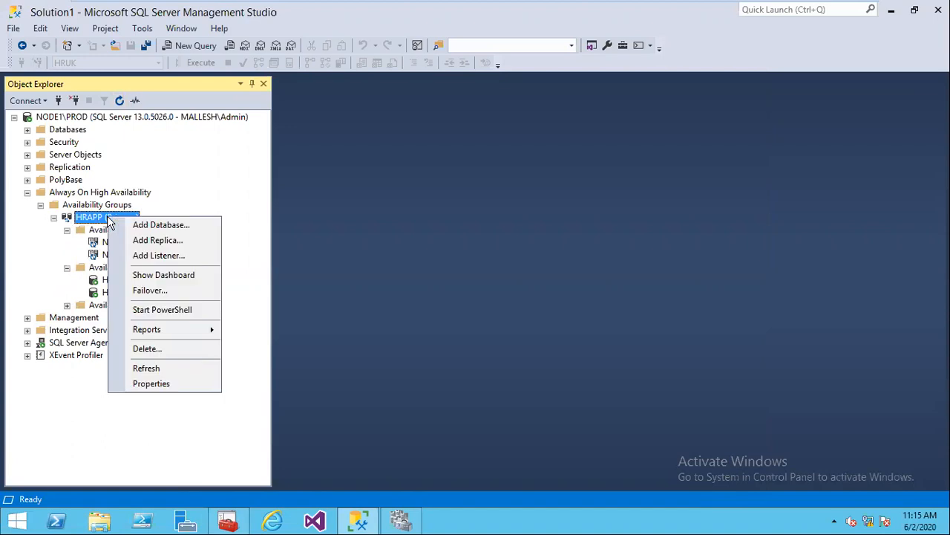
{"action": "left_click", "coordinate": [181, 278]}
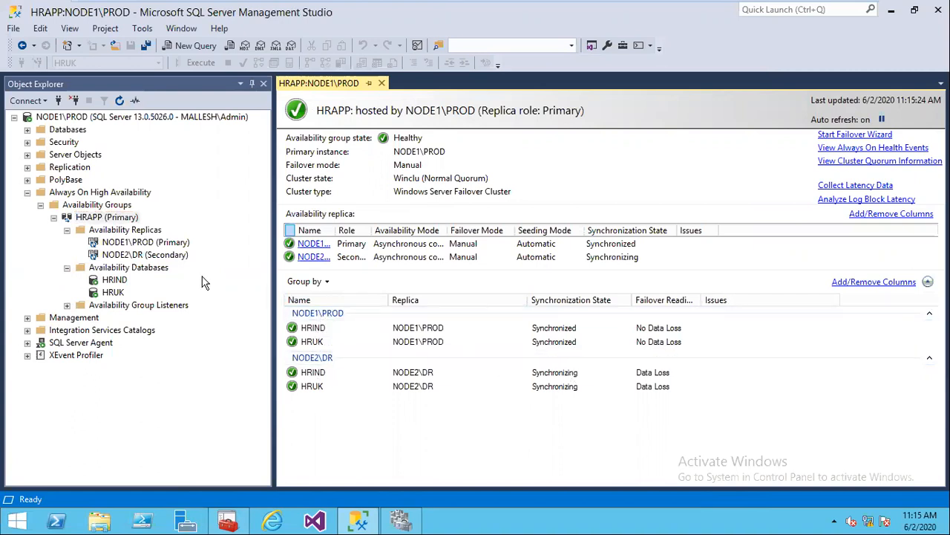
Step: Remove the HRUK database from the HRAPP availability group
{"action": "right_click", "coordinate": [108, 293]}
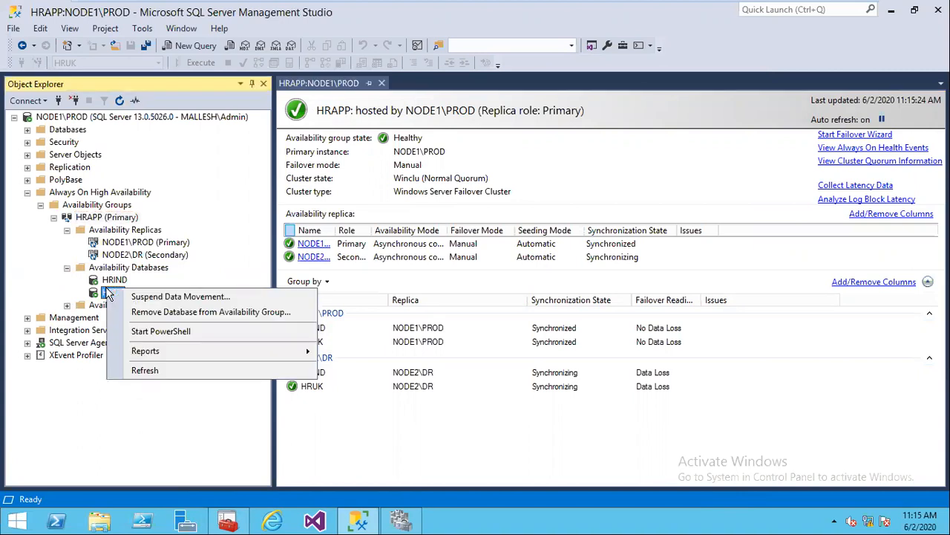
{"action": "left_click", "coordinate": [189, 315]}
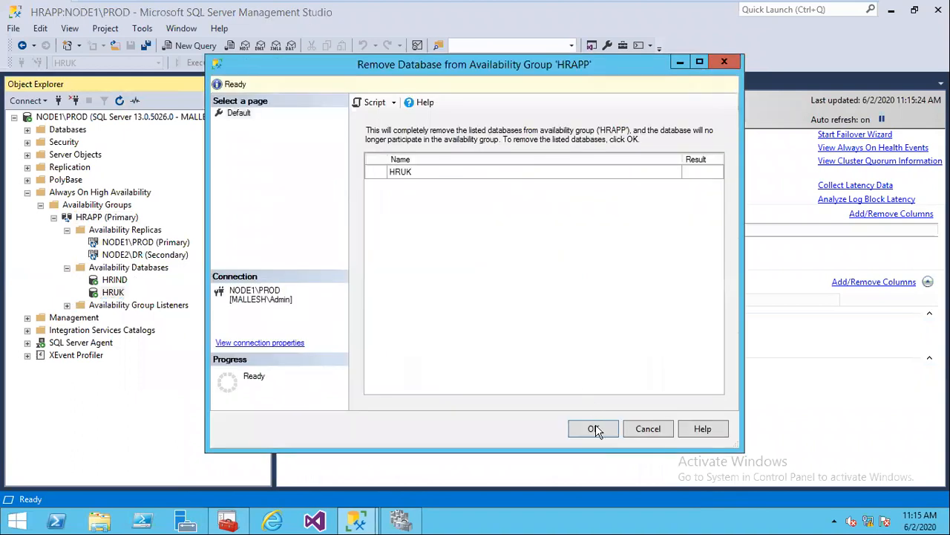
{"action": "left_click", "coordinate": [597, 433]}
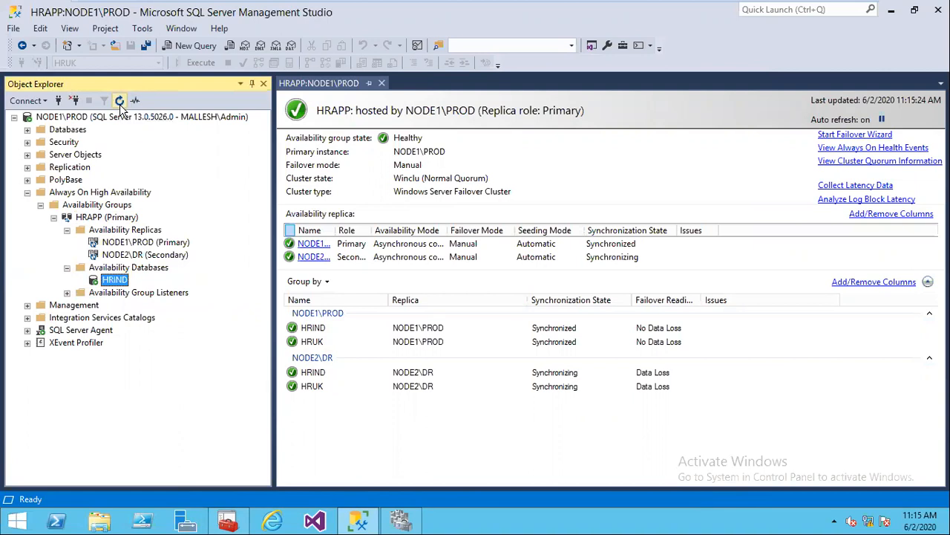
Step: Leave HRIND unchanged and close the HRAPP:NODE1\PROD dashboard
{"action": "right_click", "coordinate": [116, 284]}
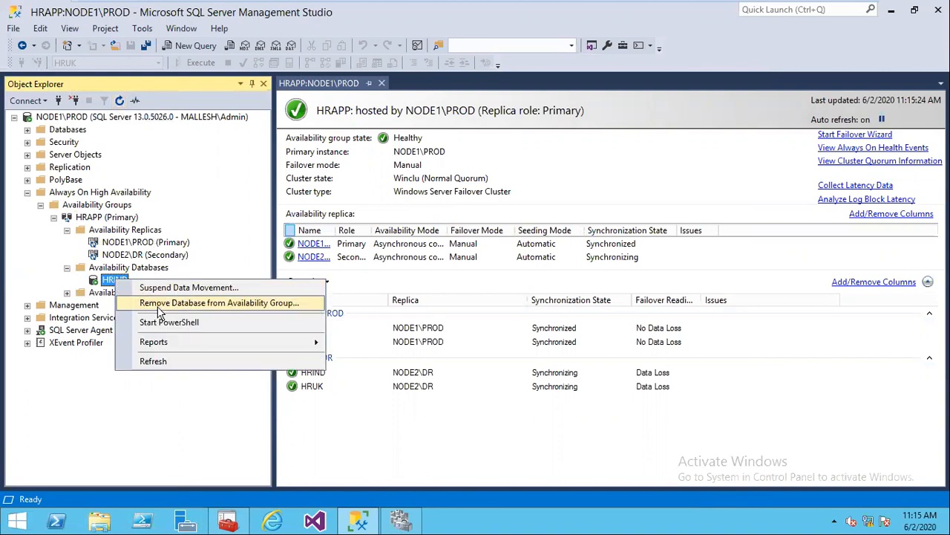
{"action": "left_click", "coordinate": [235, 462]}
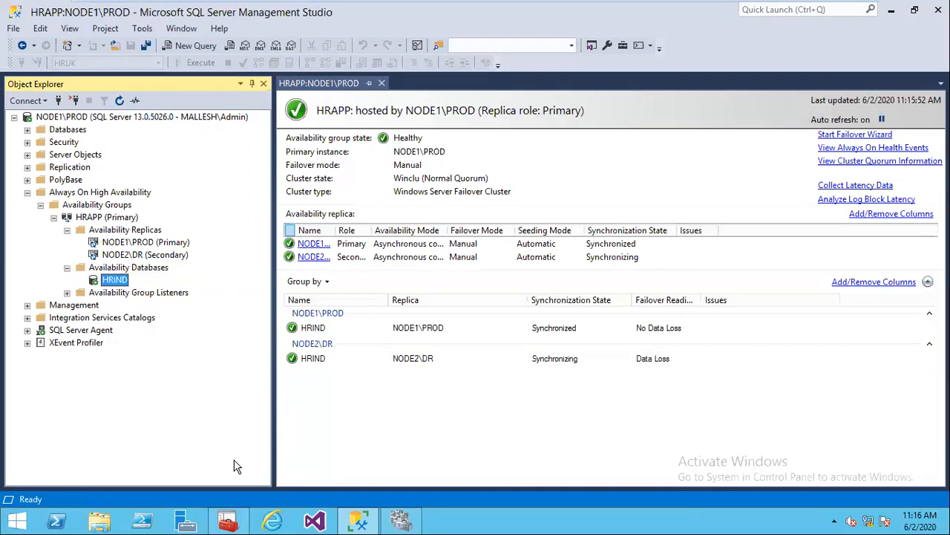
{"action": "left_click", "coordinate": [380, 84]}
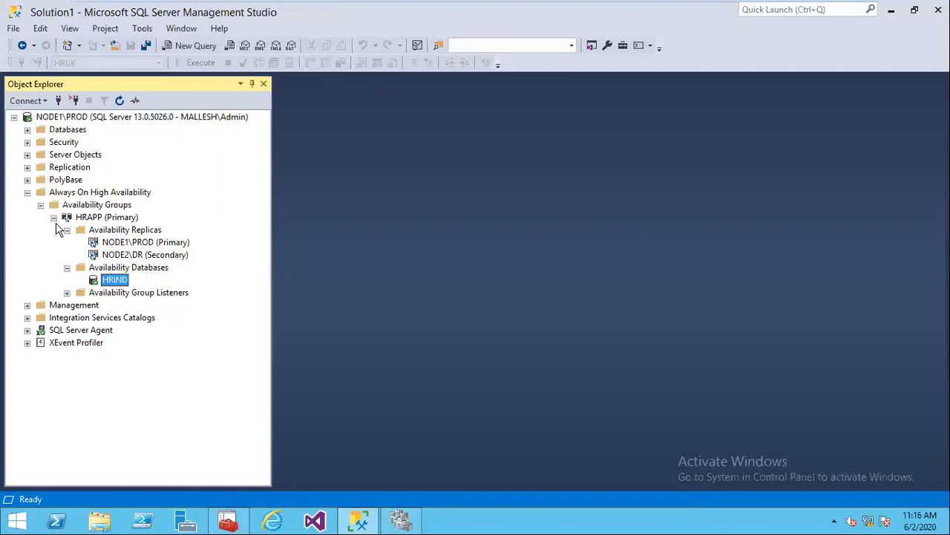
Step: Collapse the HRAPP (Primary) node in Object Explorer
{"action": "left_click", "coordinate": [54, 217]}
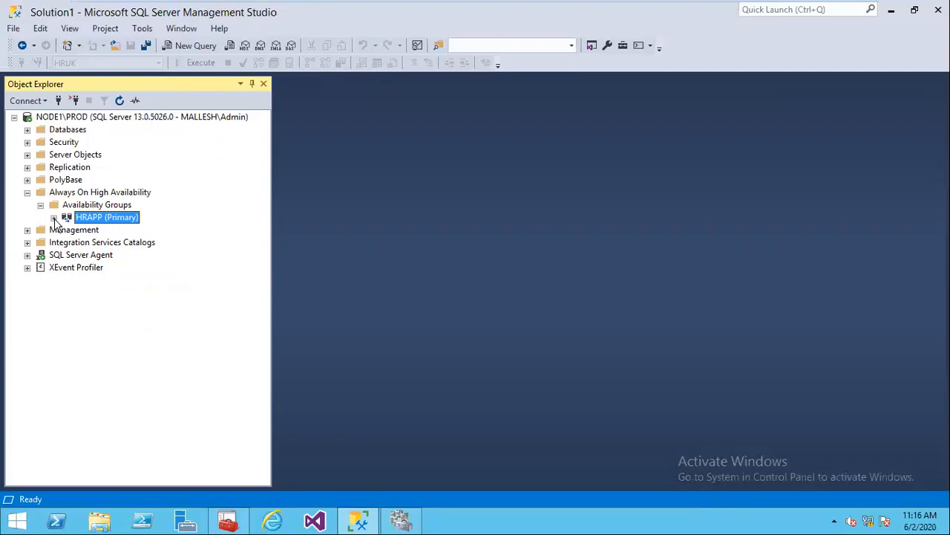
{"action": "left_click", "coordinate": [55, 218]}
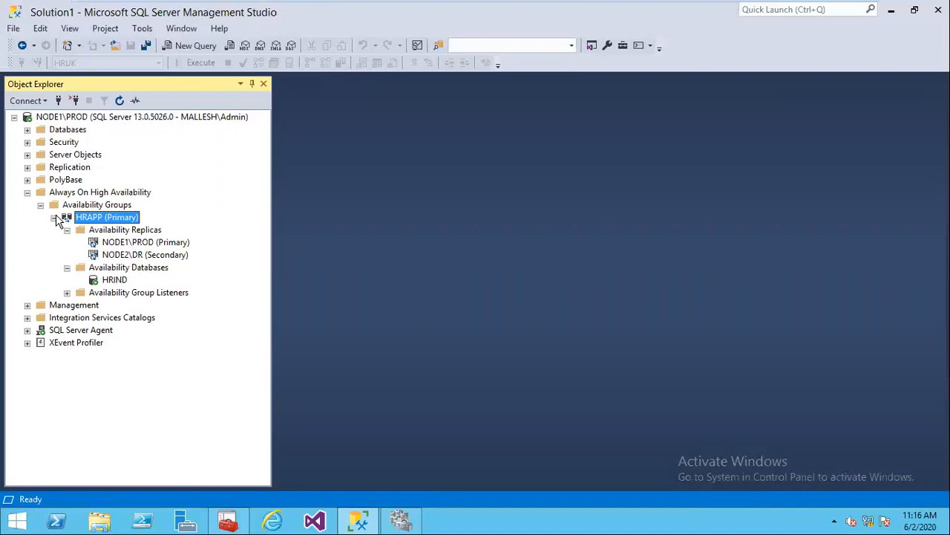
{"action": "left_click", "coordinate": [54, 217]}
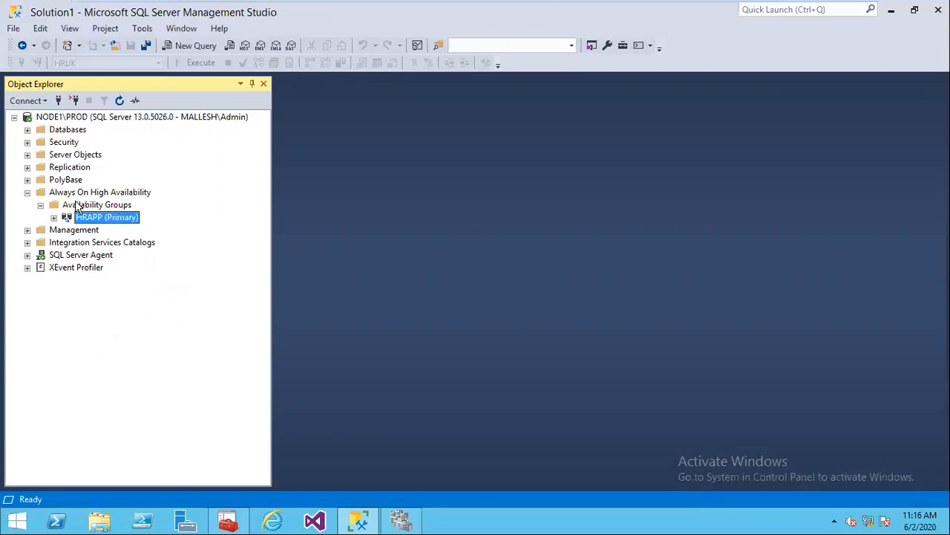
Step: Start a new availability group named FINAPP with Database Level Health Detection enabled
{"action": "right_click", "coordinate": [82, 206]}
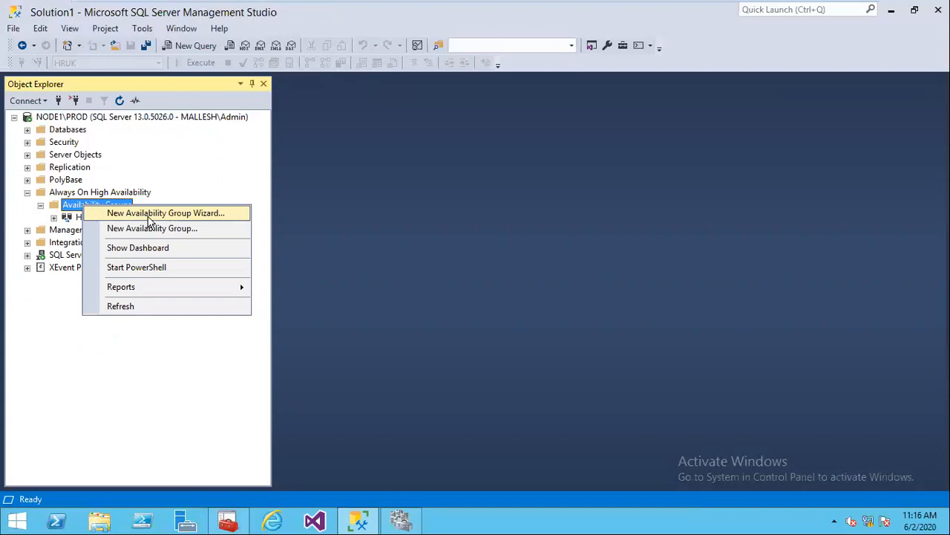
{"action": "left_click", "coordinate": [157, 215]}
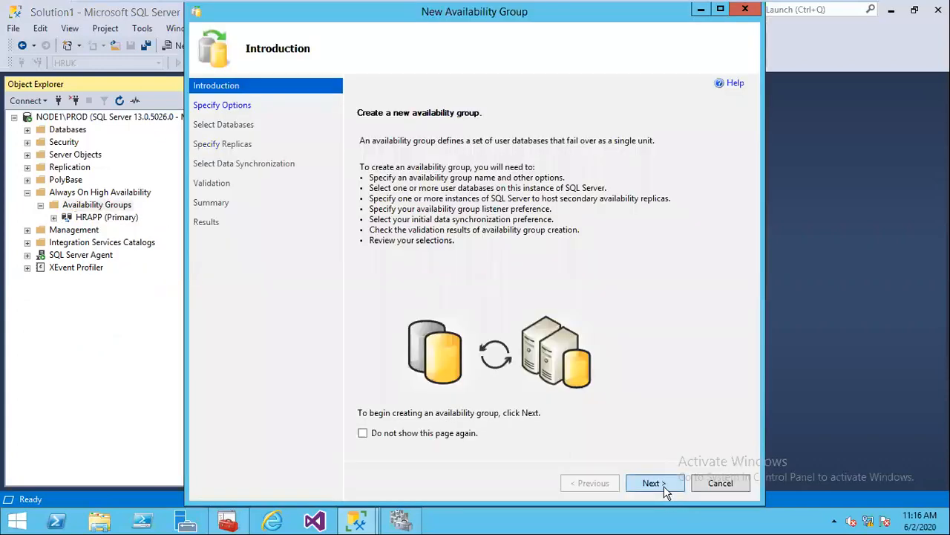
{"action": "left_click", "coordinate": [653, 483]}
{"action": "left_click", "coordinate": [467, 135]}
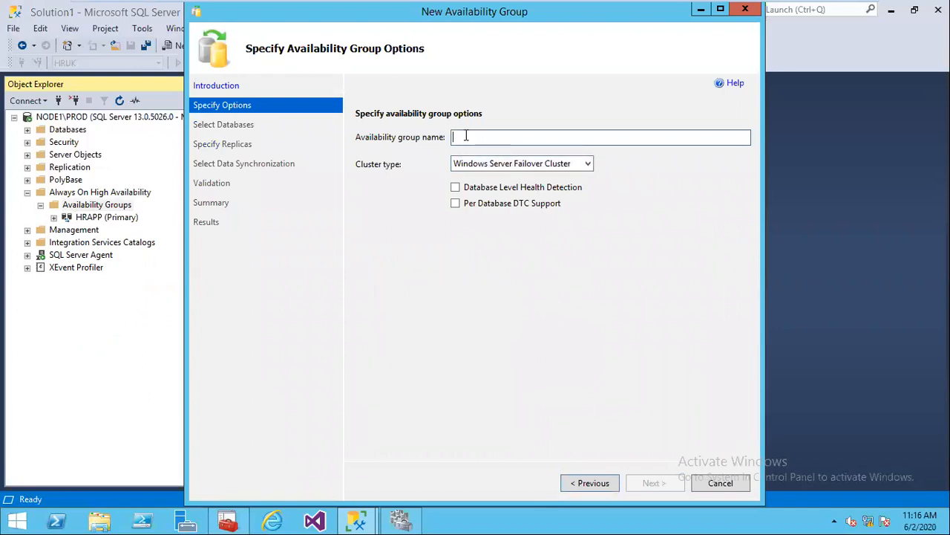
{"action": "type", "text": "FINAPP"}
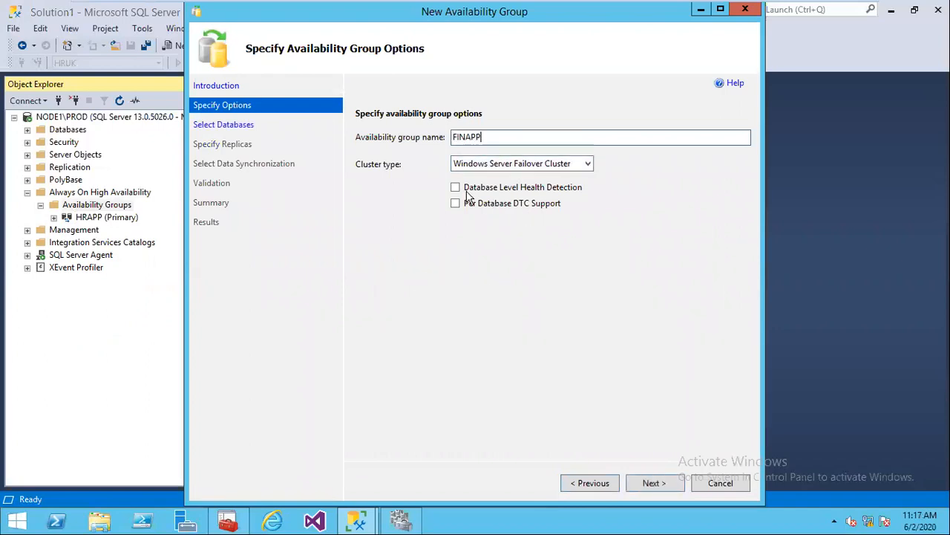
{"action": "left_click", "coordinate": [455, 187]}
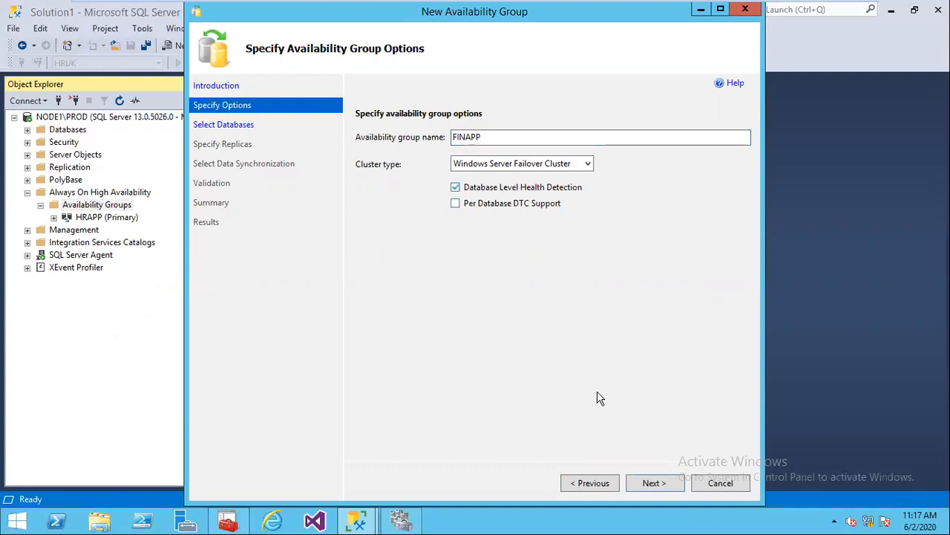
Step: Select DBProperties for FINAPP, then switch to the Node2 machine
{"action": "left_click", "coordinate": [650, 483]}
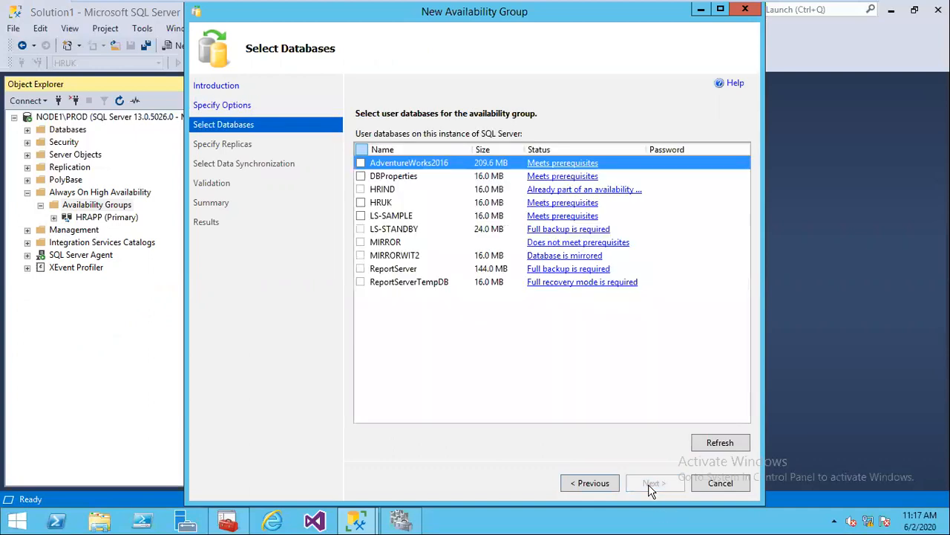
{"action": "left_click", "coordinate": [361, 176]}
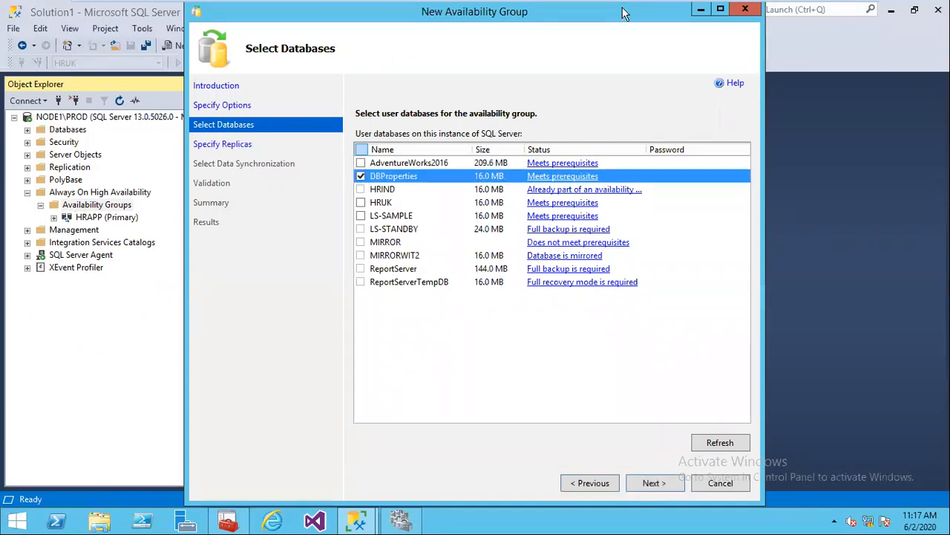
{"action": "left_click", "coordinate": [683, 8]}
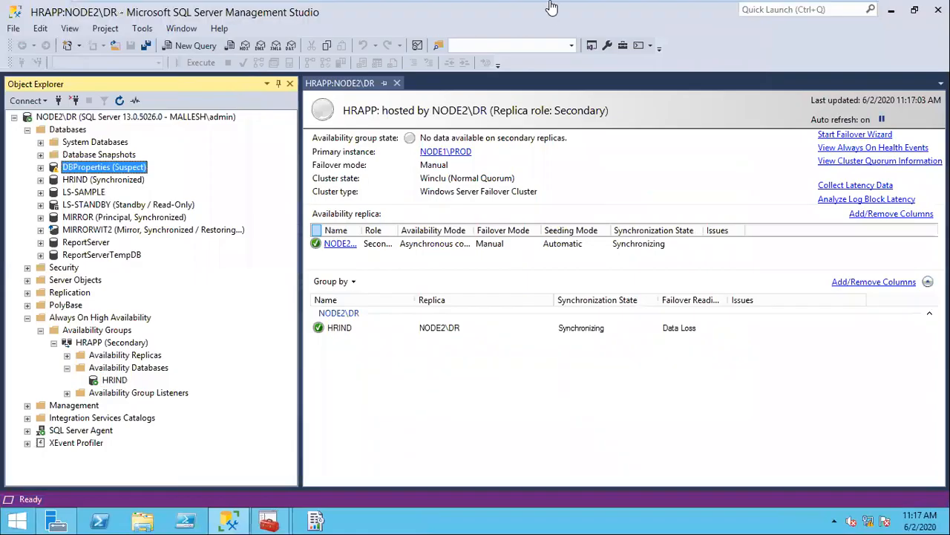
Step: Delete the suspect DBProperties database from NODE2\DR, then return to Node1
{"action": "left_click", "coordinate": [621, 10]}
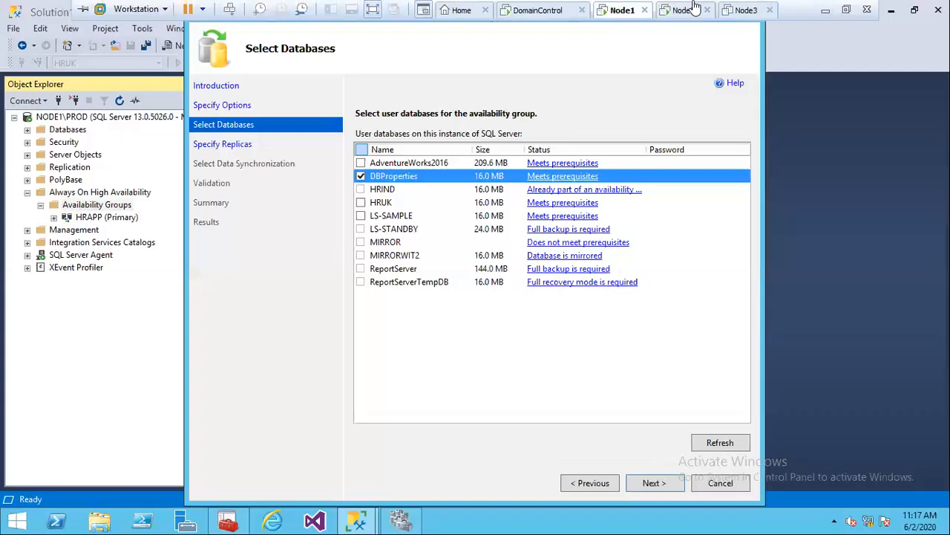
{"action": "left_click", "coordinate": [684, 10]}
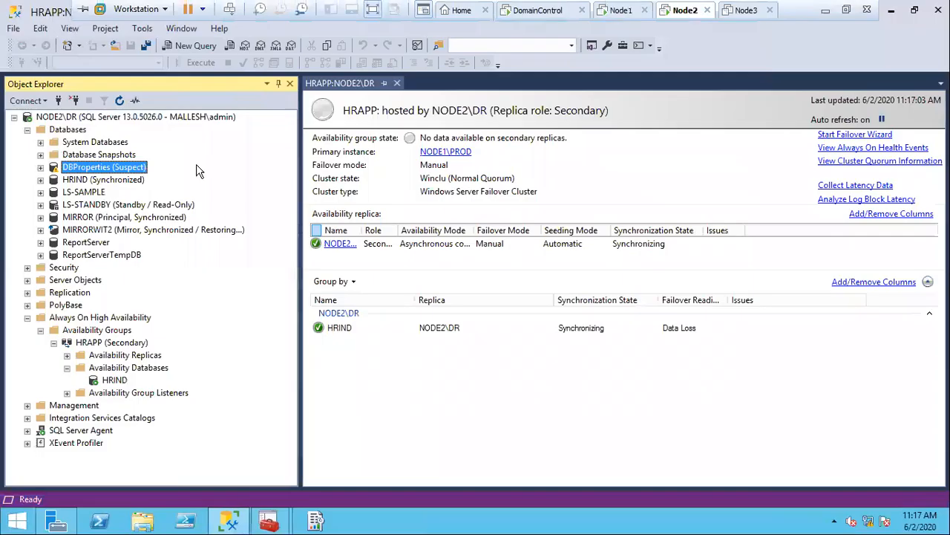
{"action": "right_click", "coordinate": [123, 169]}
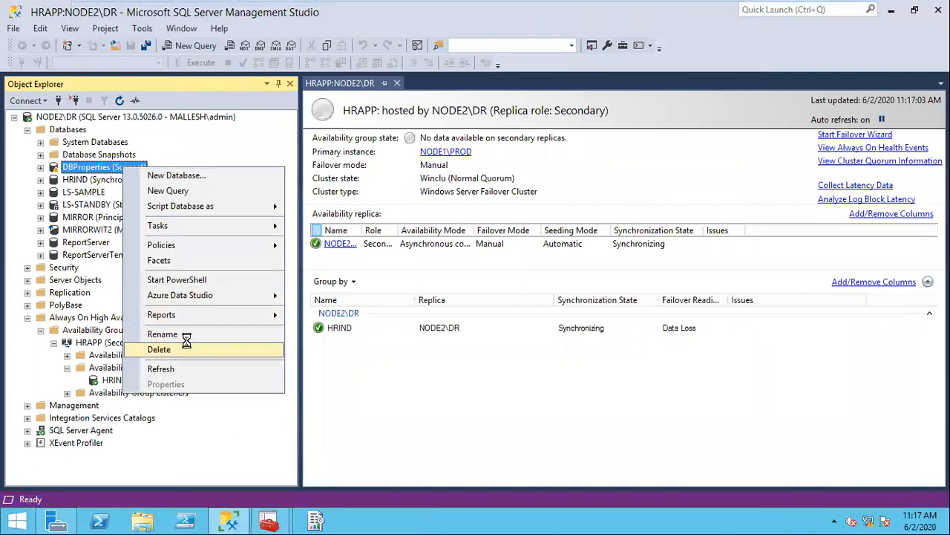
{"action": "left_click", "coordinate": [160, 350]}
{"action": "left_click", "coordinate": [619, 453]}
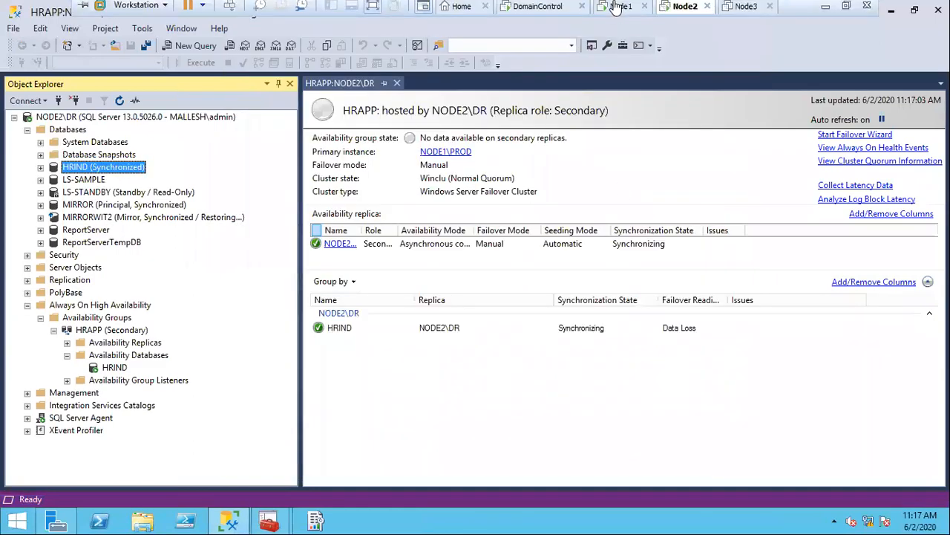
{"action": "left_click", "coordinate": [621, 9]}
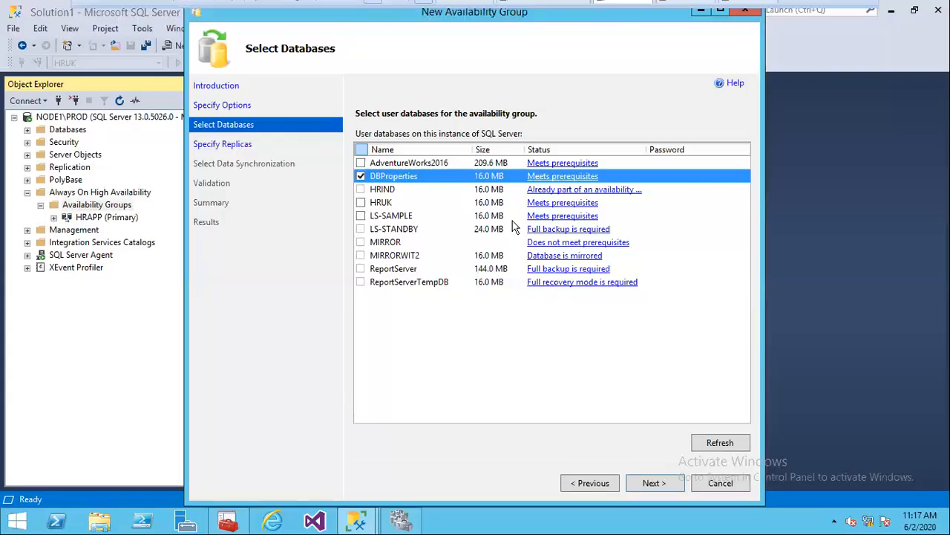
Step: Add NODE2\DR as a secondary replica and maximize the wizard
{"action": "left_click", "coordinate": [651, 483]}
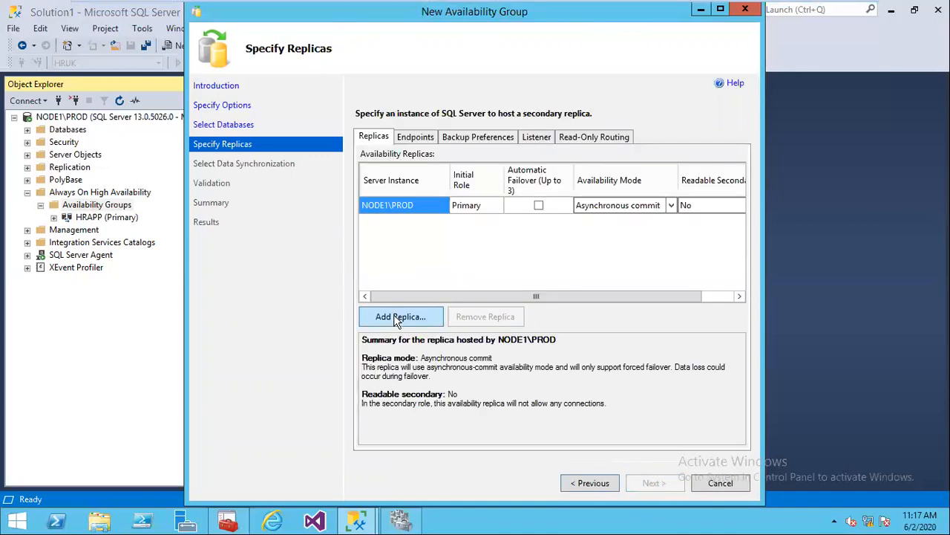
{"action": "left_click", "coordinate": [393, 314]}
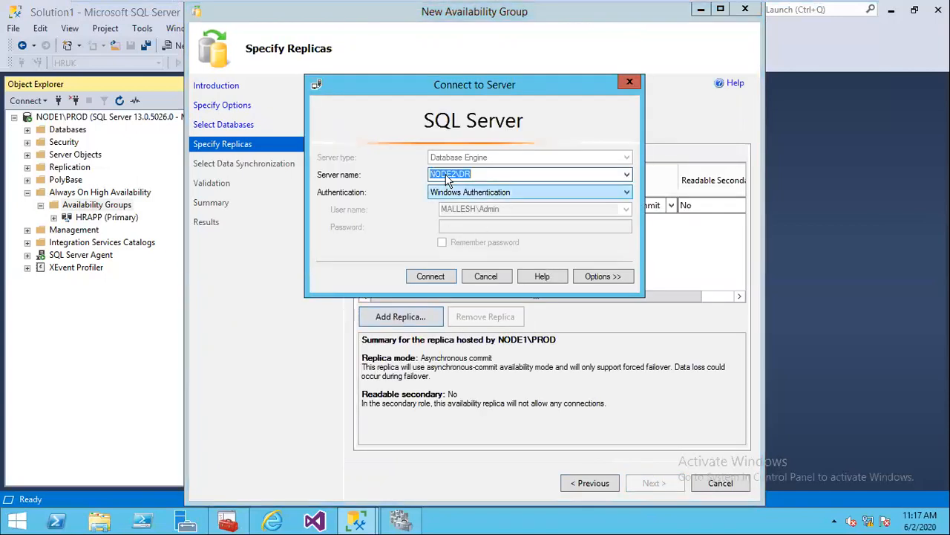
{"action": "left_click", "coordinate": [438, 277]}
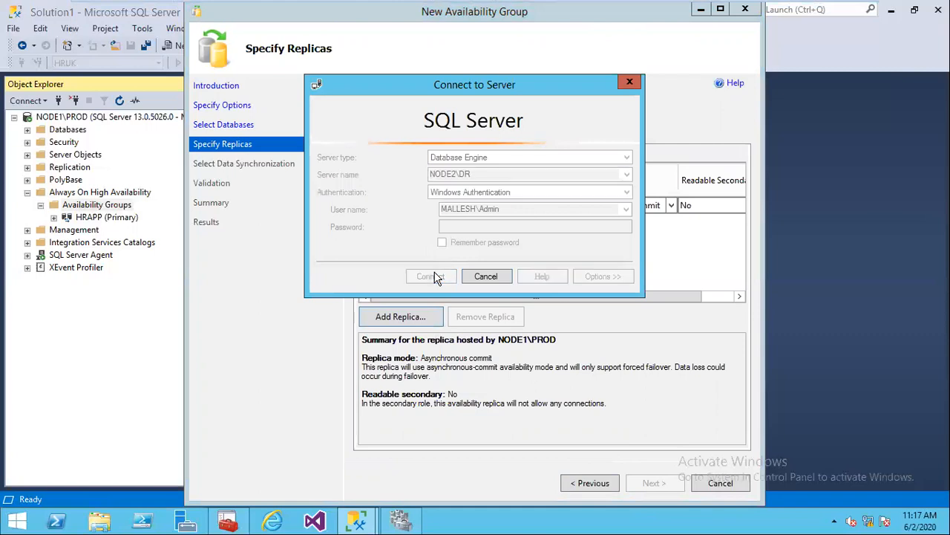
{"action": "left_click", "coordinate": [720, 11]}
Step: Enable automatic failover and set Readable Secondary to Yes for NODE1\PROD and NODE2\DR
{"action": "left_click", "coordinate": [344, 198]}
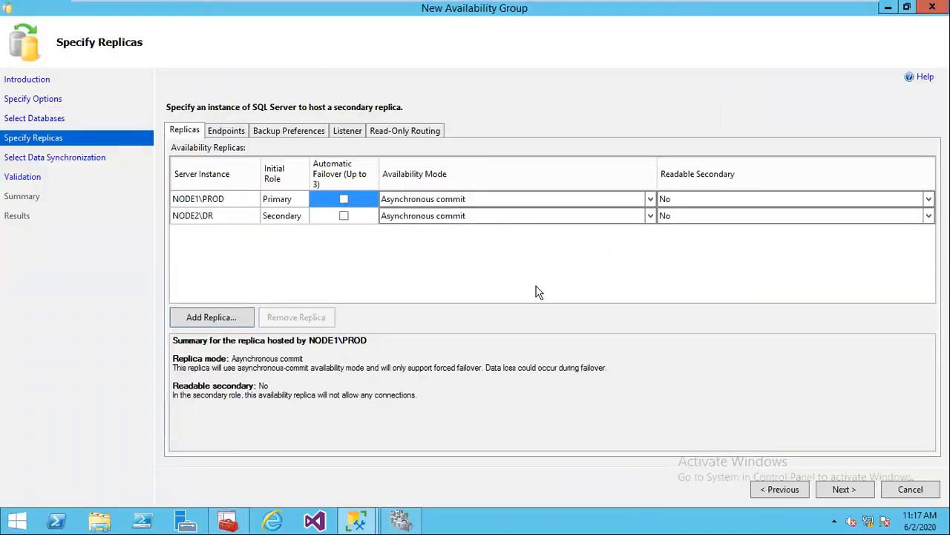
{"action": "left_click", "coordinate": [344, 215]}
{"action": "left_click", "coordinate": [672, 199]}
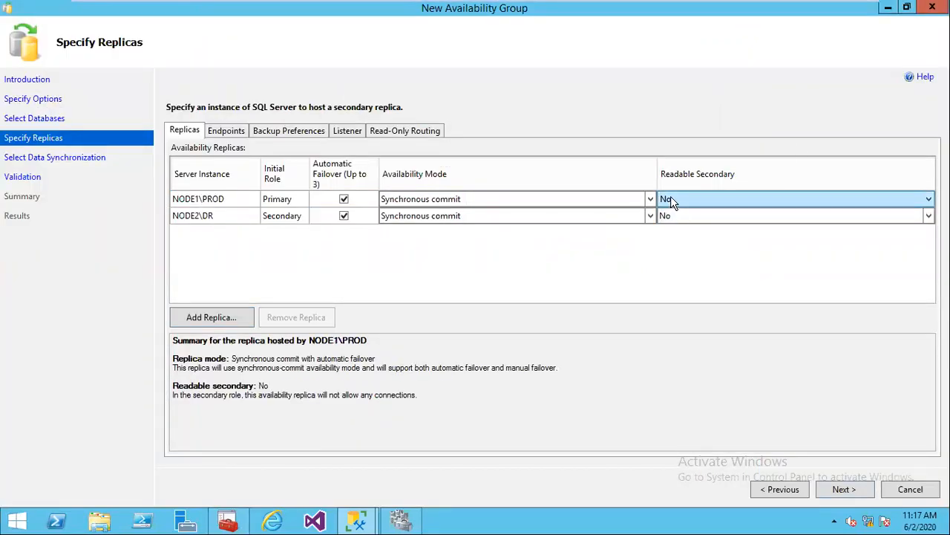
{"action": "left_click", "coordinate": [670, 196]}
{"action": "left_click", "coordinate": [668, 222]}
{"action": "left_click", "coordinate": [674, 216]}
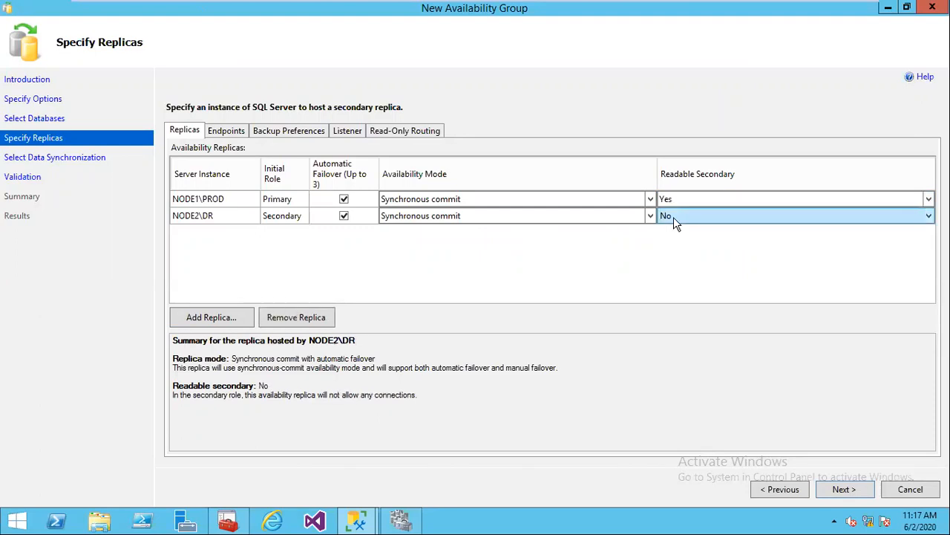
{"action": "left_click", "coordinate": [673, 216]}
{"action": "left_click", "coordinate": [669, 240]}
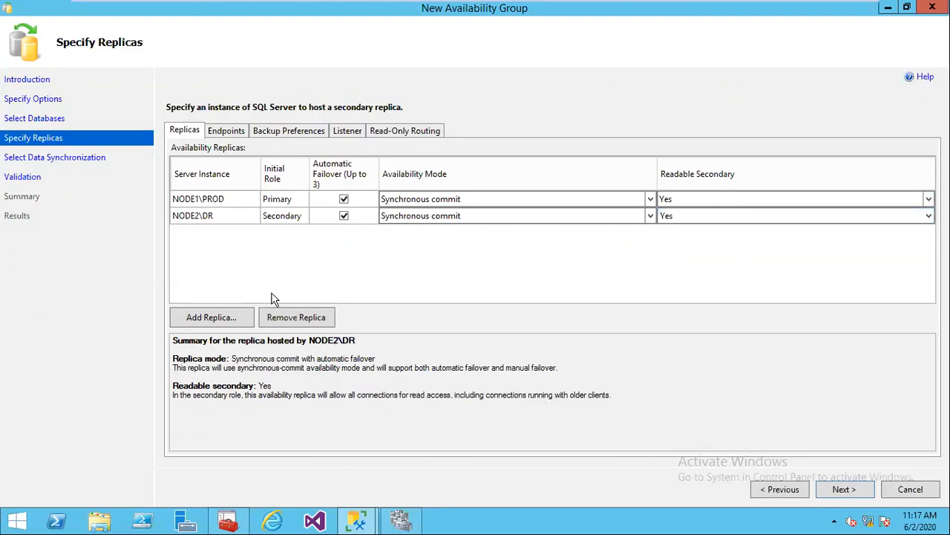
Step: Review the Endpoints, Backup Preferences and Listener settings, then return to Replicas
{"action": "left_click", "coordinate": [210, 317]}
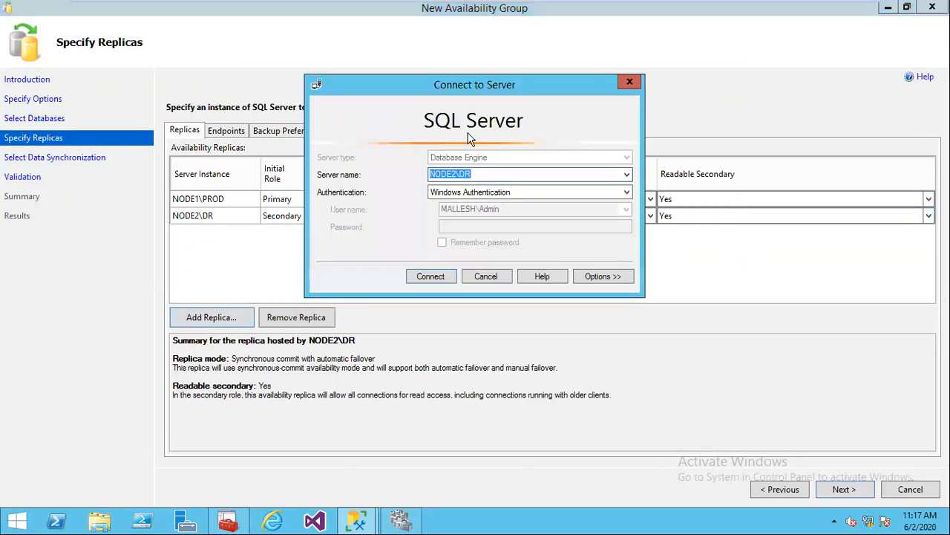
{"action": "left_click", "coordinate": [485, 281]}
{"action": "left_click", "coordinate": [215, 136]}
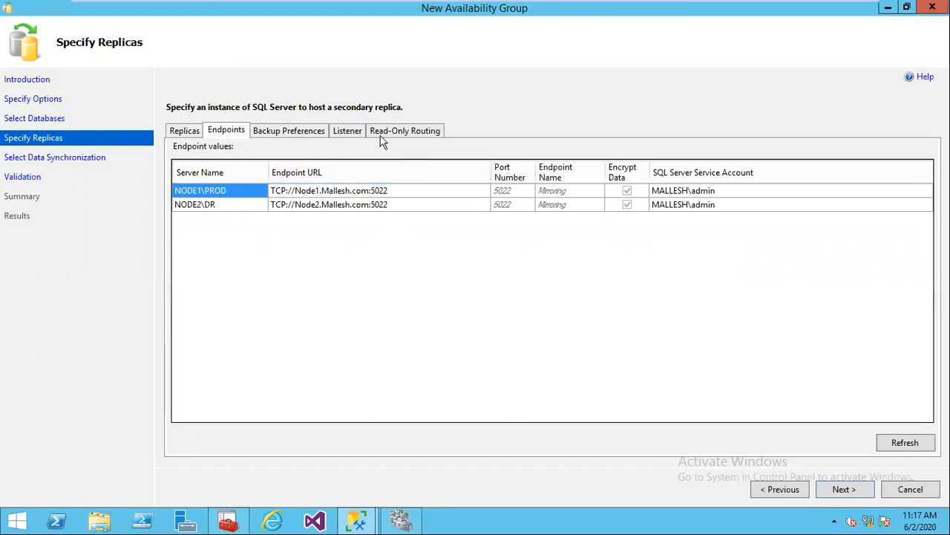
{"action": "left_click", "coordinate": [293, 133]}
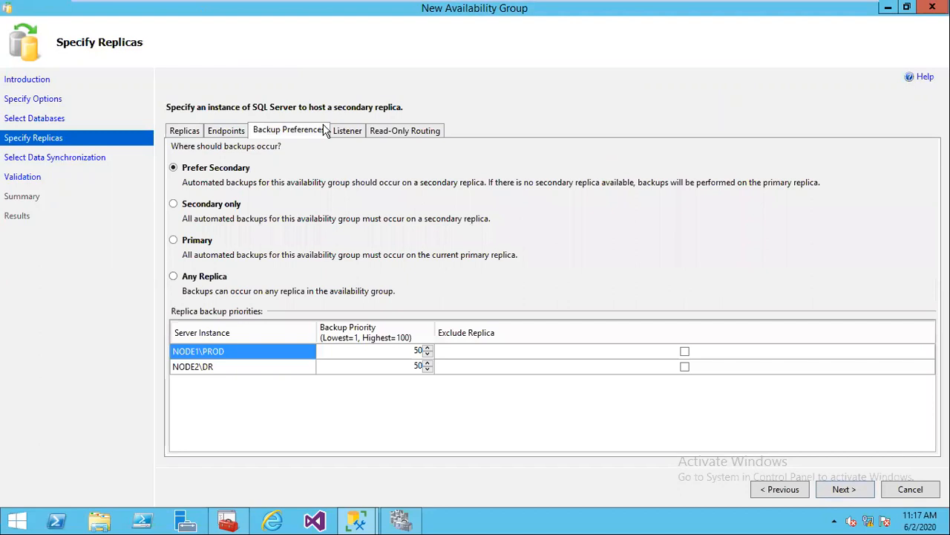
{"action": "left_click", "coordinate": [349, 131]}
{"action": "left_click", "coordinate": [184, 131]}
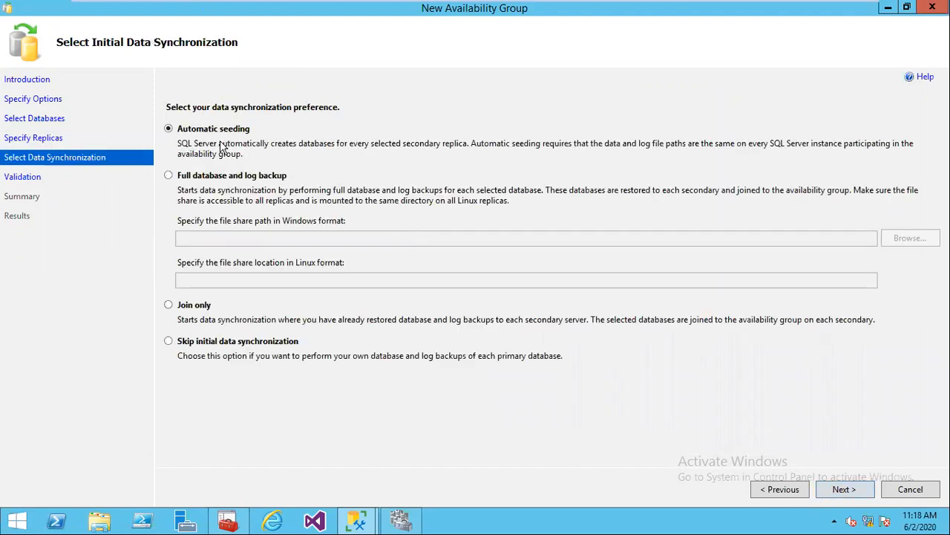
Step: Keep automatic seeding, pass validation, and finish creating FINAPP
{"action": "left_click", "coordinate": [851, 490]}
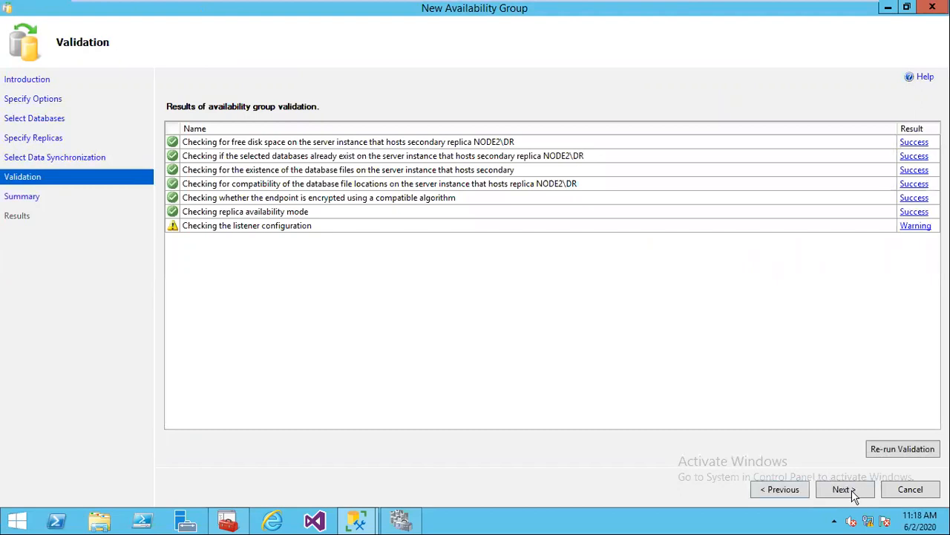
{"action": "left_click", "coordinate": [843, 490]}
{"action": "left_click", "coordinate": [843, 489]}
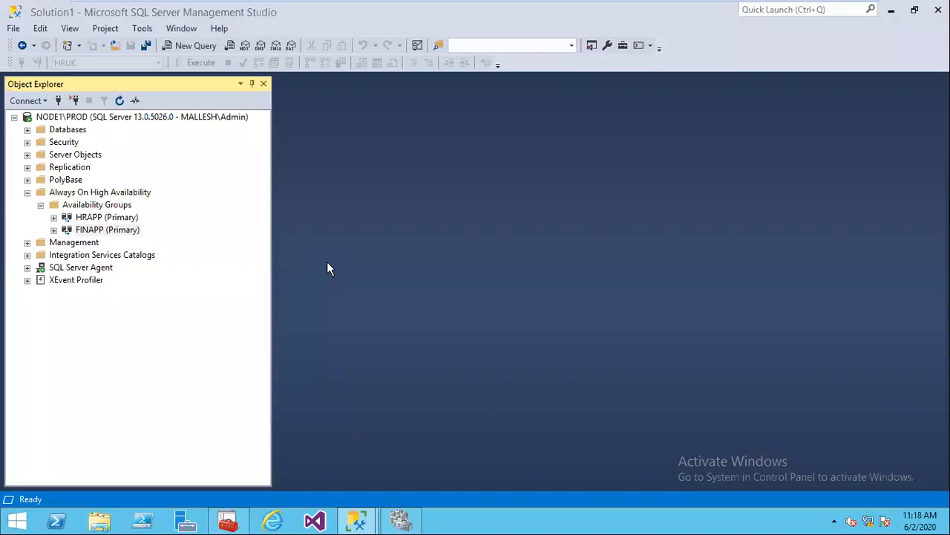
{"action": "left_click", "coordinate": [54, 218]}
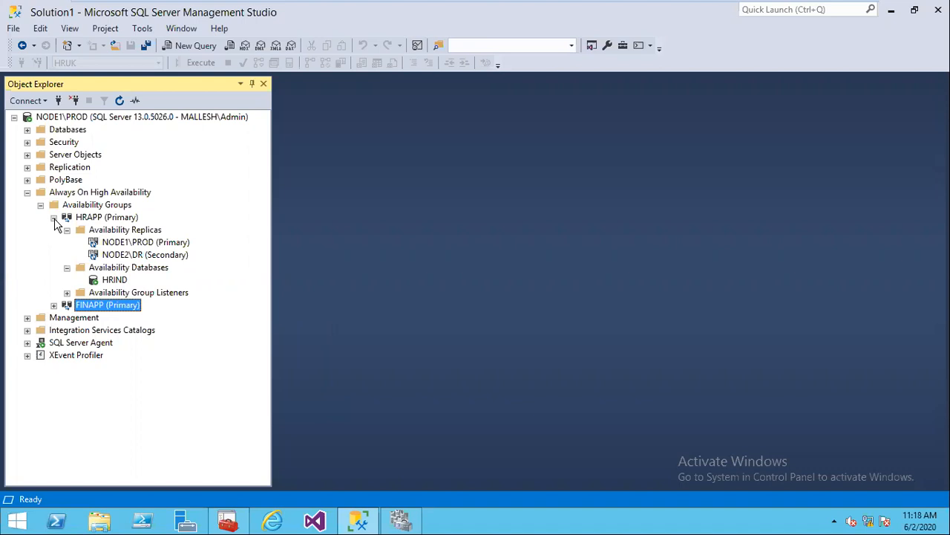
Step: Collapse HRAPP's databases and replicas, then refresh its Availability Group Listeners to confirm none exist
{"action": "left_click", "coordinate": [66, 268]}
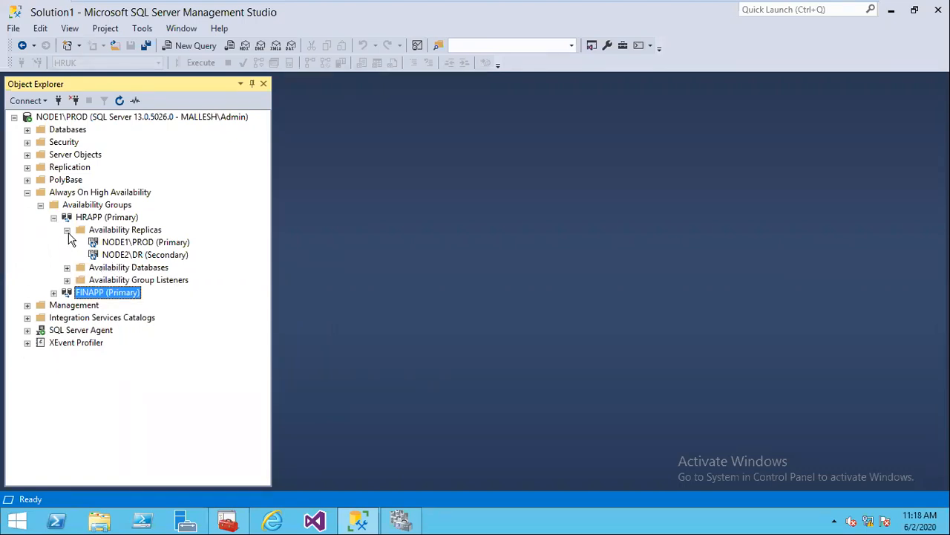
{"action": "left_click", "coordinate": [67, 230]}
{"action": "left_click", "coordinate": [67, 255]}
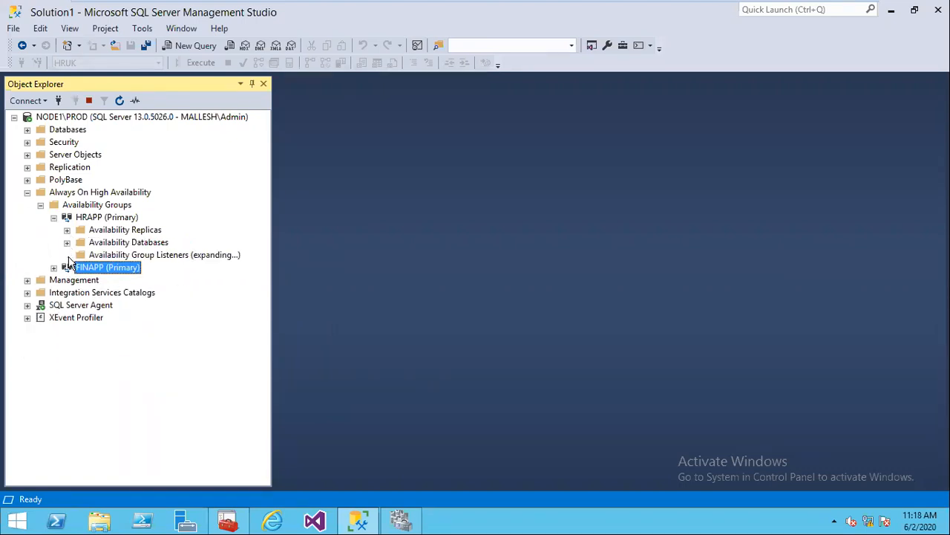
{"action": "left_click", "coordinate": [130, 256]}
{"action": "left_click", "coordinate": [119, 101]}
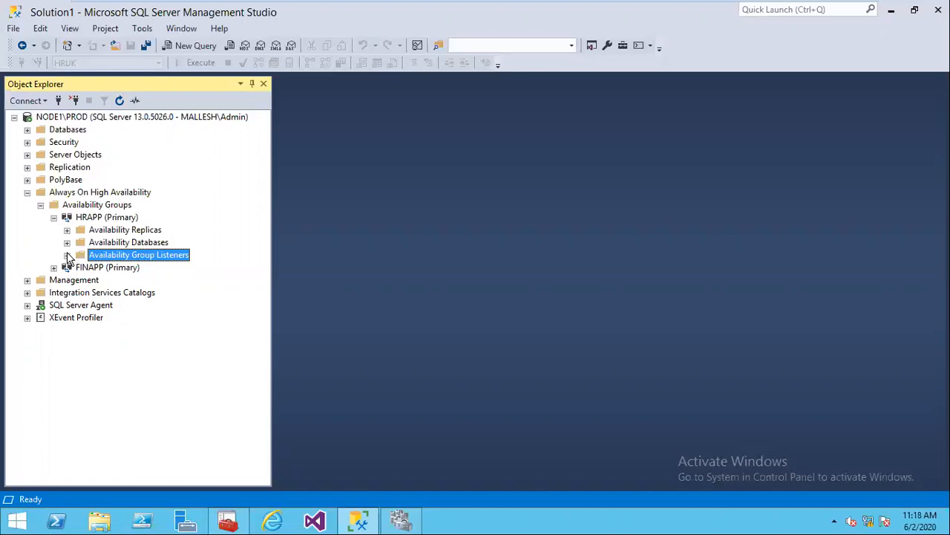
{"action": "left_click", "coordinate": [67, 254]}
Step: Add a new HRAPP listener named HRLIS on port 1234
{"action": "right_click", "coordinate": [156, 255]}
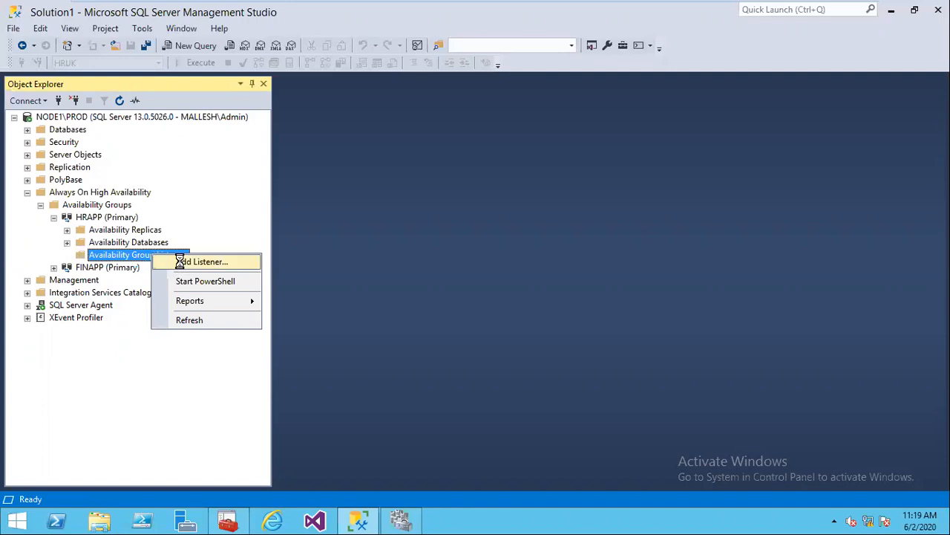
{"action": "left_click", "coordinate": [180, 261]}
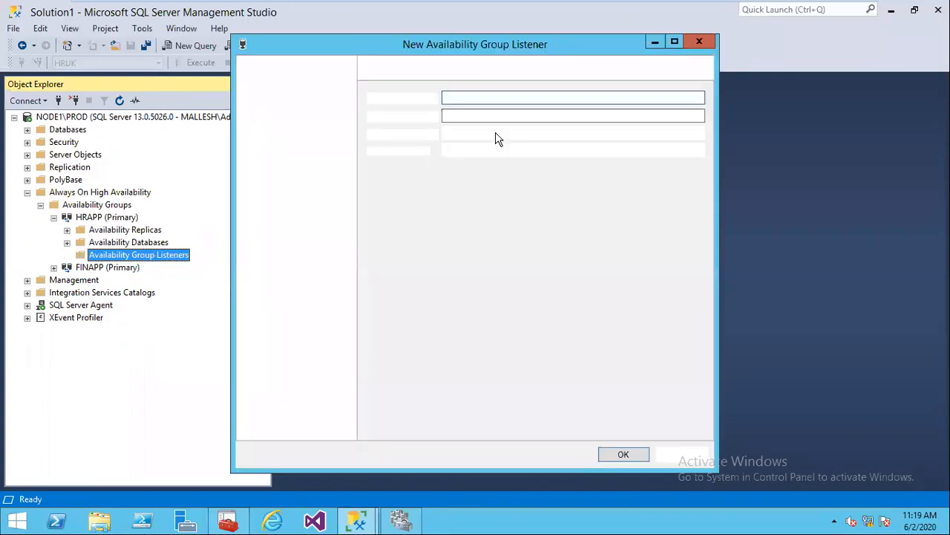
{"action": "left_click", "coordinate": [476, 97]}
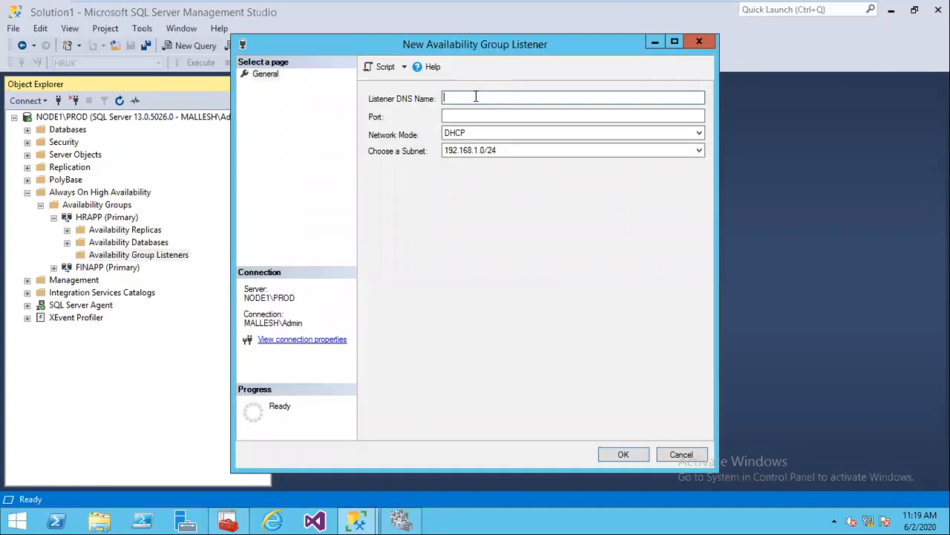
{"action": "type", "text": "HRLIS"}
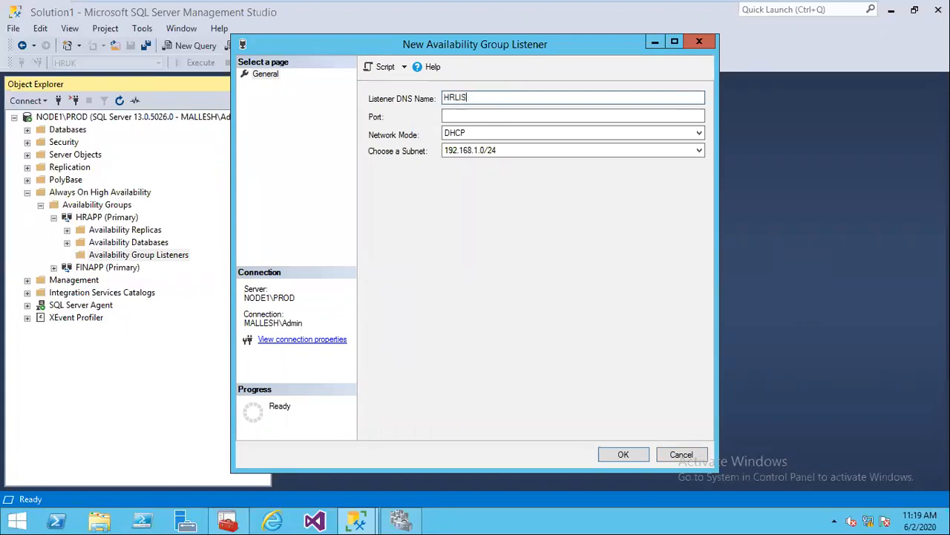
{"action": "key", "text": "Tab"}
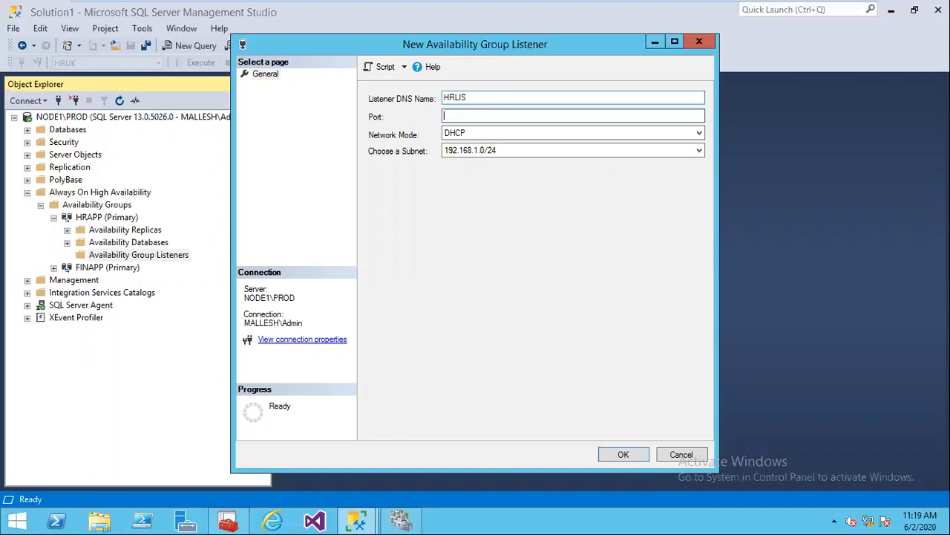
{"action": "type", "text": "1234"}
Step: Set the HRLIS listener's network mode to Static IP
{"action": "left_click", "coordinate": [504, 127]}
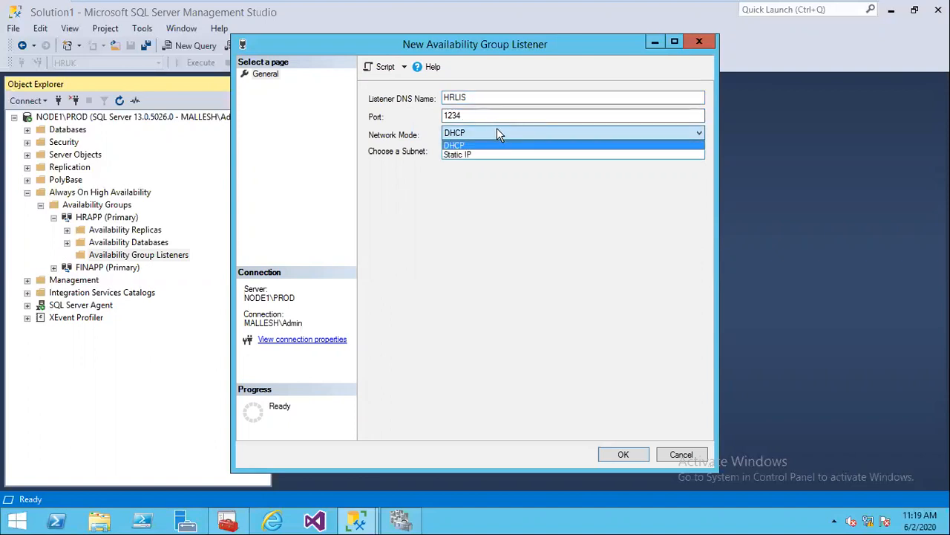
{"action": "left_click", "coordinate": [465, 154]}
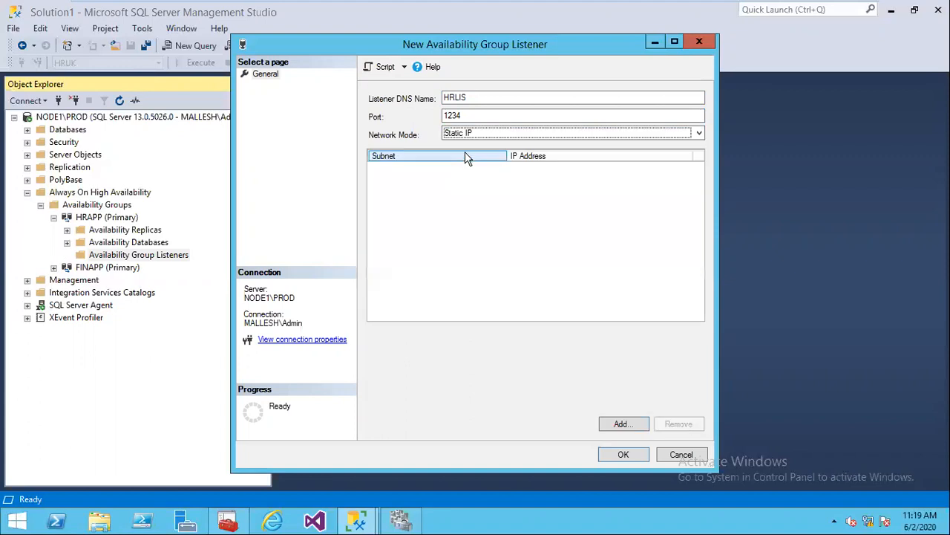
{"action": "left_click", "coordinate": [467, 133]}
{"action": "left_click", "coordinate": [462, 142]}
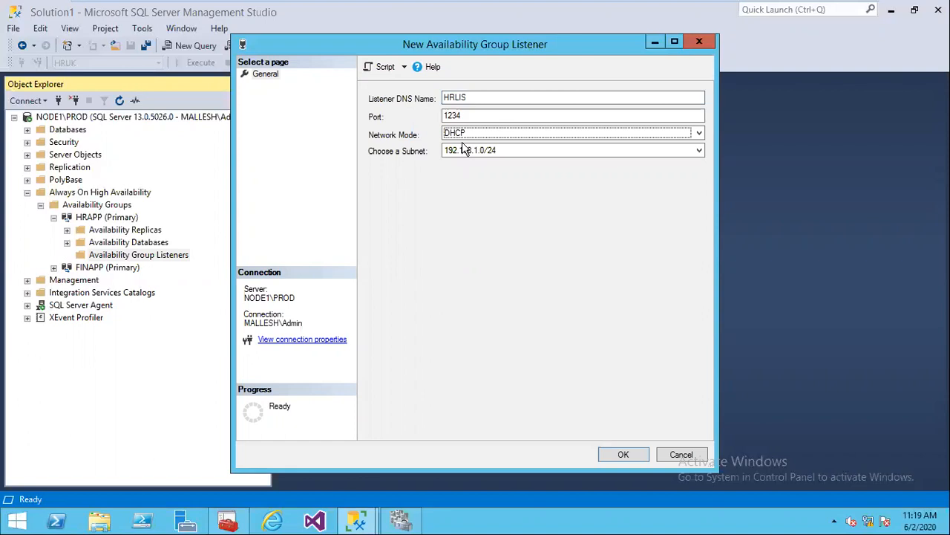
{"action": "left_click", "coordinate": [473, 131]}
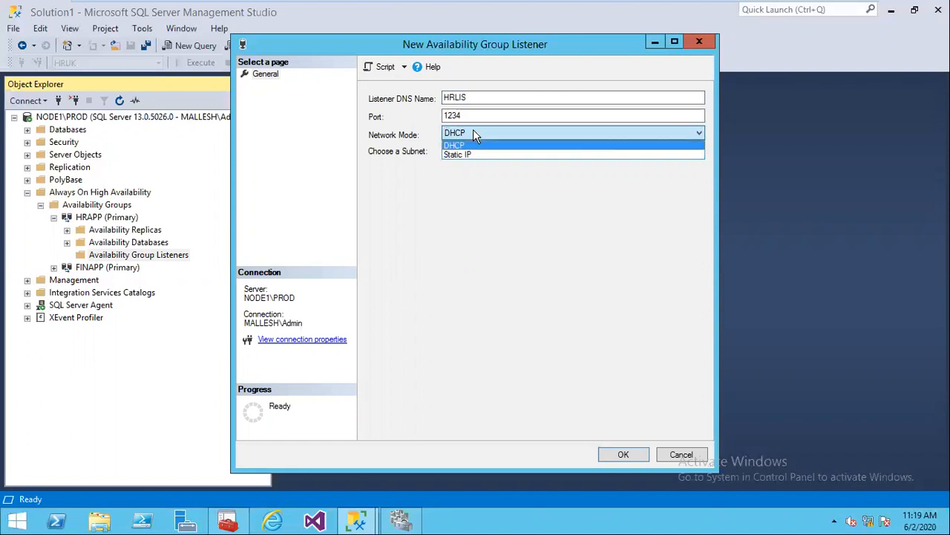
{"action": "left_click", "coordinate": [456, 155]}
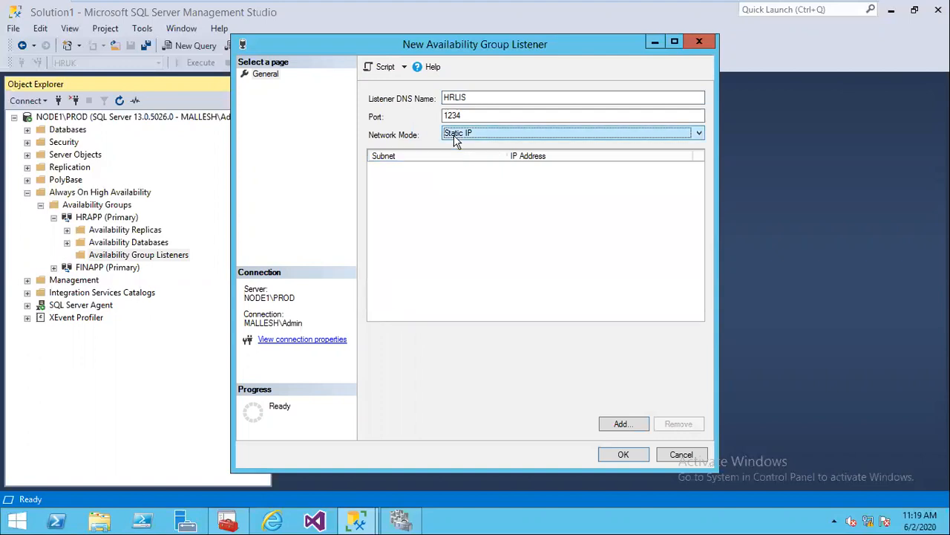
Step: Start adding a listener IP address and choose the 192.168.1.0/24 subnet
{"action": "left_click", "coordinate": [621, 424]}
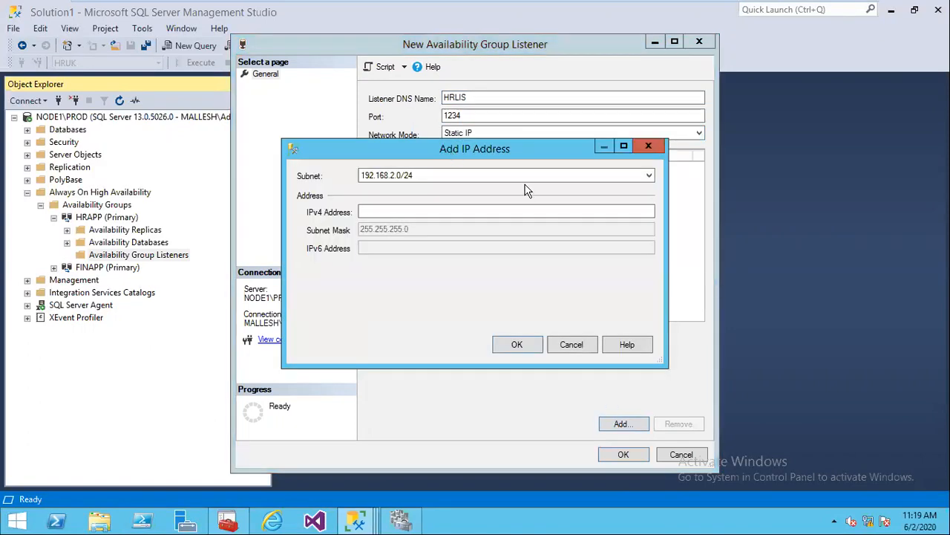
{"action": "left_click_drag", "start_coordinate": [534, 162], "coordinate": [584, 268]}
{"action": "left_click", "coordinate": [510, 283]}
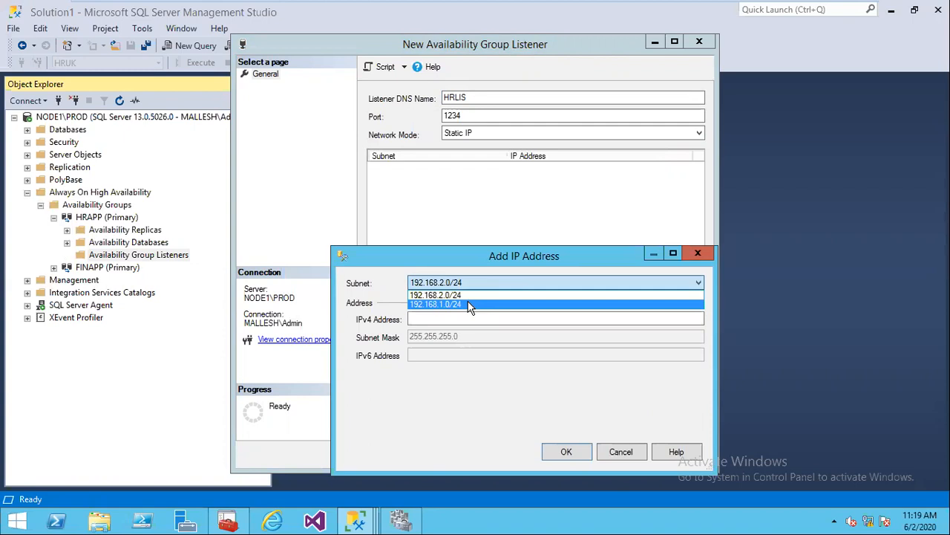
{"action": "left_click", "coordinate": [470, 307]}
{"action": "left_click", "coordinate": [486, 285]}
{"action": "left_click", "coordinate": [440, 305]}
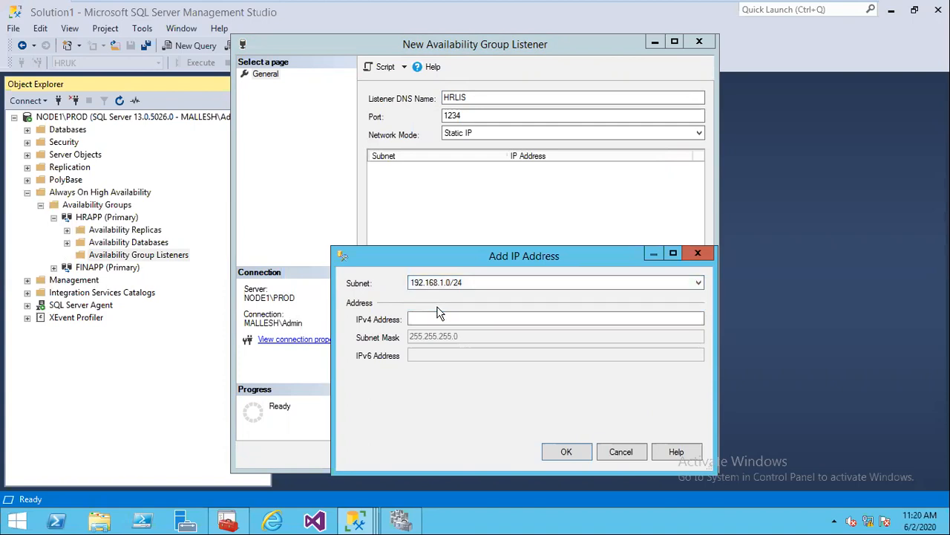
Step: Enter 192.168.1.121 as the listener's IPv4 address, correcting typos along the way
{"action": "left_click", "coordinate": [429, 316]}
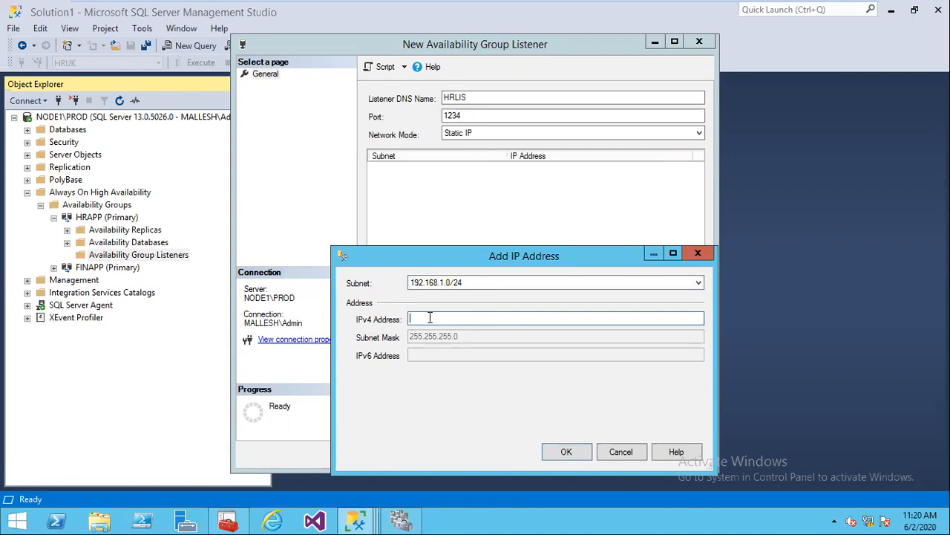
{"action": "type", "text": "192"}
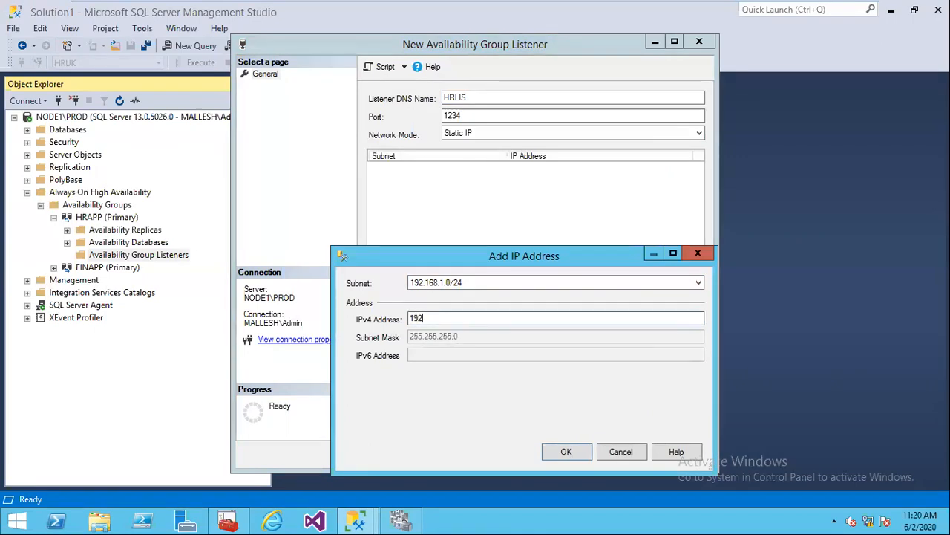
{"action": "type", "text": ".168.1.12"}
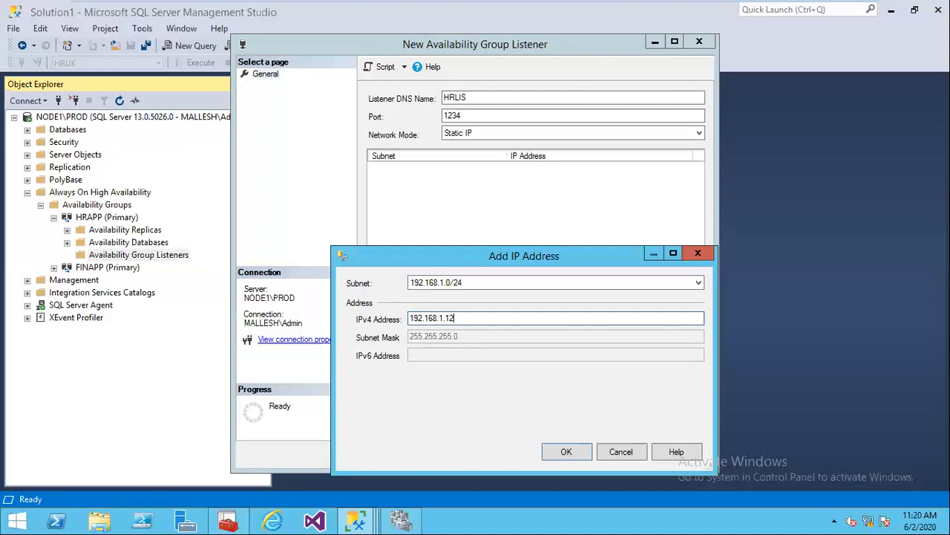
{"action": "type", "text": "1"}
Step: Confirm the IP, script and create the HRLIS listener, check it in Object Explorer, close SQLQuery2.sql
{"action": "left_click", "coordinate": [565, 451]}
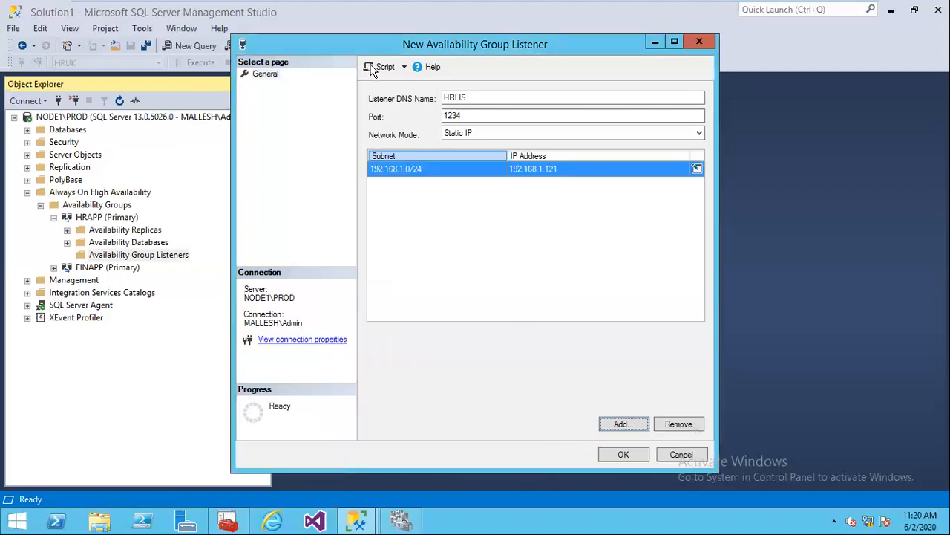
{"action": "left_click", "coordinate": [381, 68]}
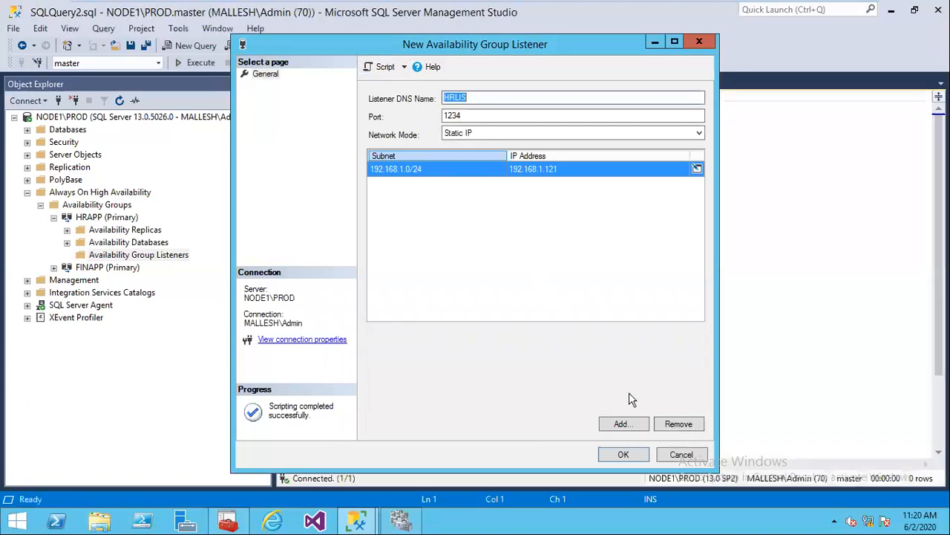
{"action": "left_click", "coordinate": [625, 455]}
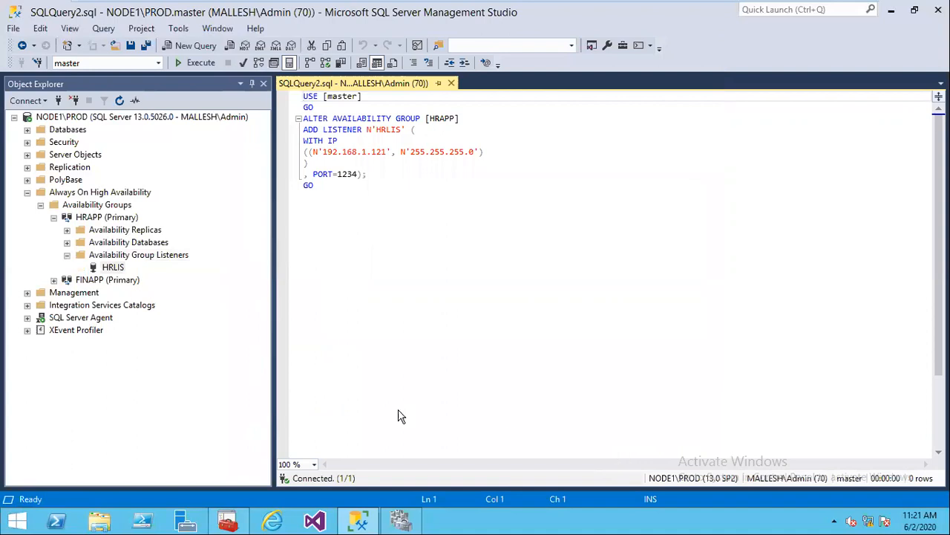
{"action": "left_click", "coordinate": [113, 268]}
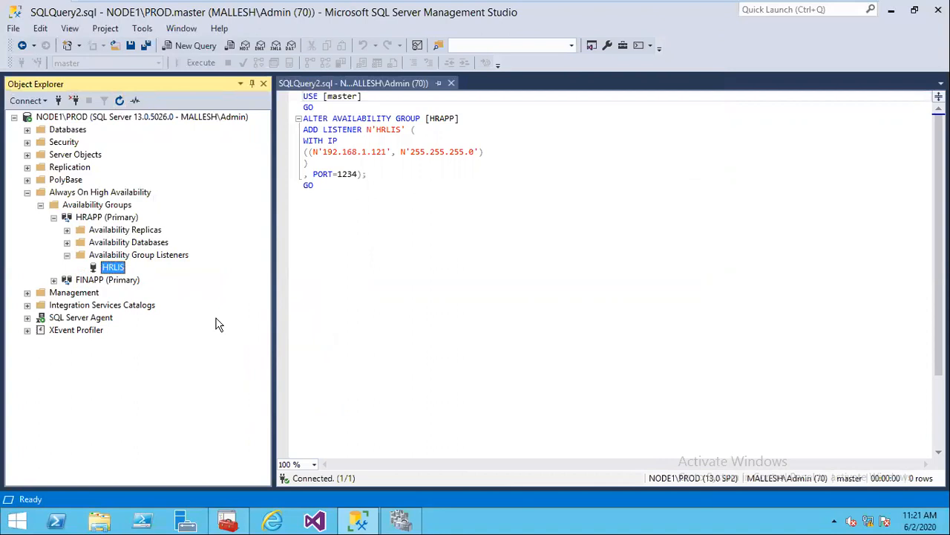
{"action": "left_click", "coordinate": [451, 83]}
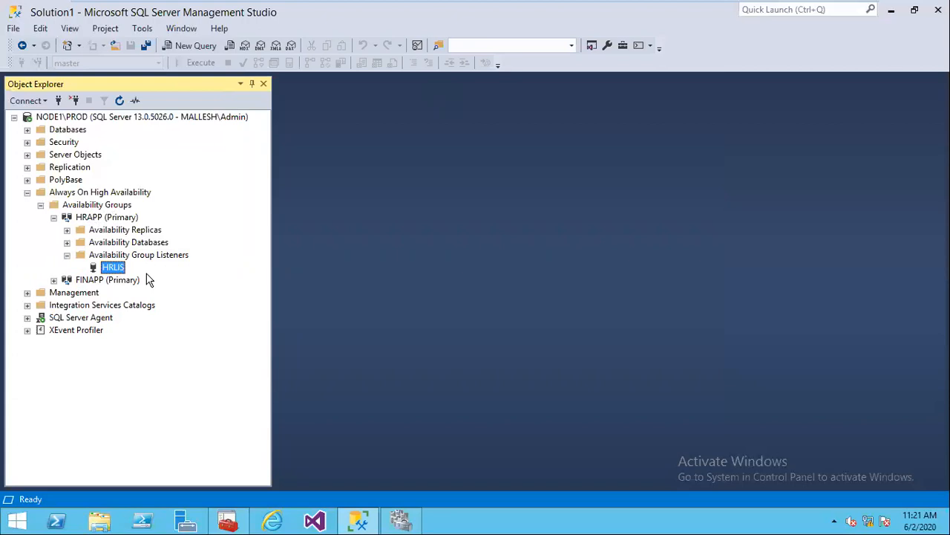
Step: On the first node, connect to HRLIS on port 1234 and expand its Availability Groups
{"action": "left_click", "coordinate": [58, 101]}
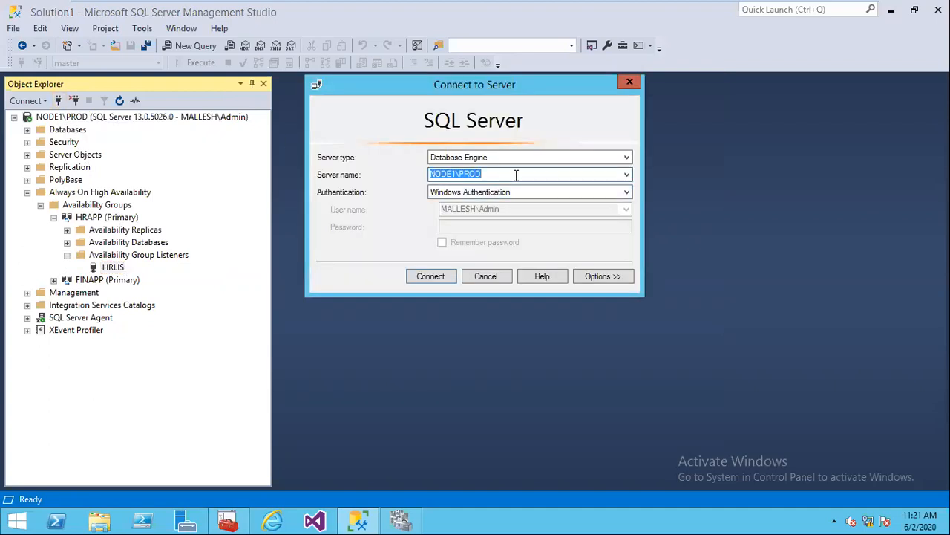
{"action": "type", "text": "HRLI"}
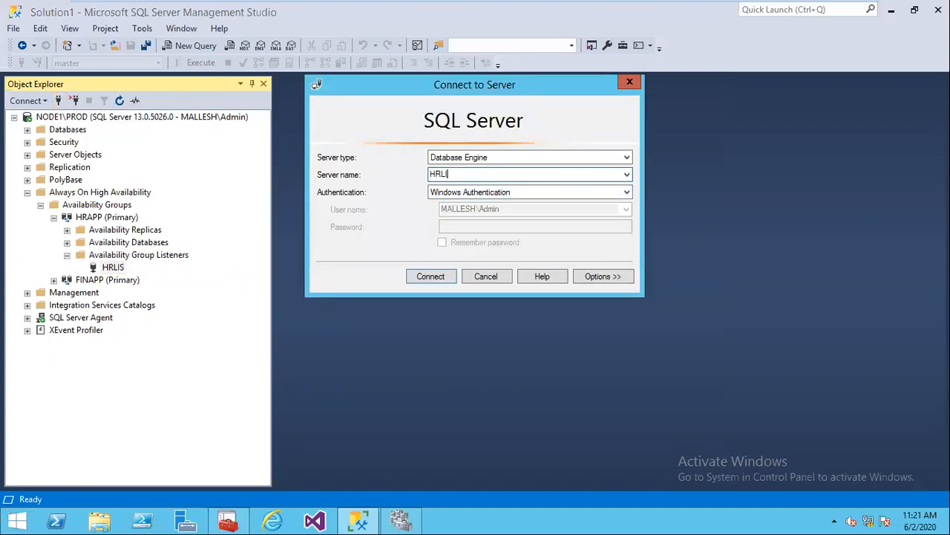
{"action": "type", "text": "S."}
{"action": "type", "text": "1234"}
{"action": "left_click", "coordinate": [431, 276]}
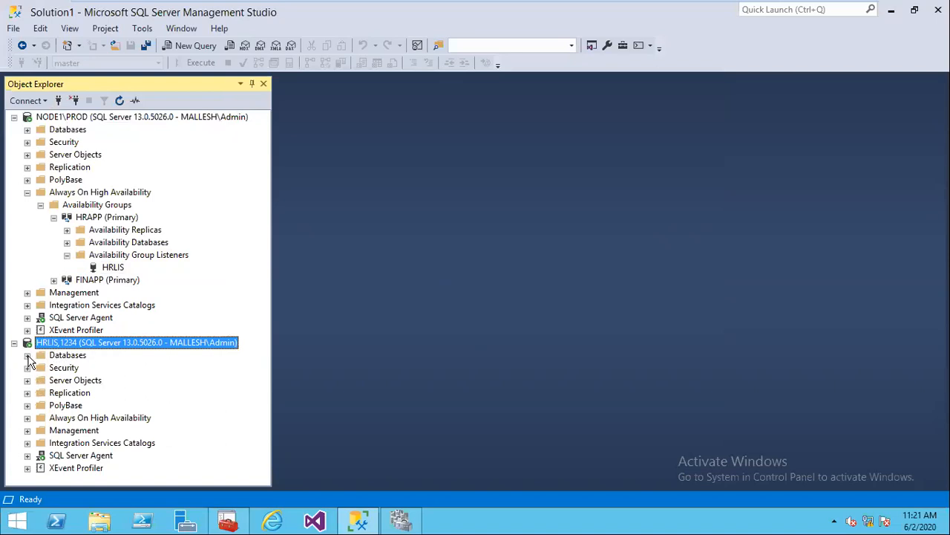
{"action": "left_click", "coordinate": [28, 417]}
{"action": "left_click", "coordinate": [40, 430]}
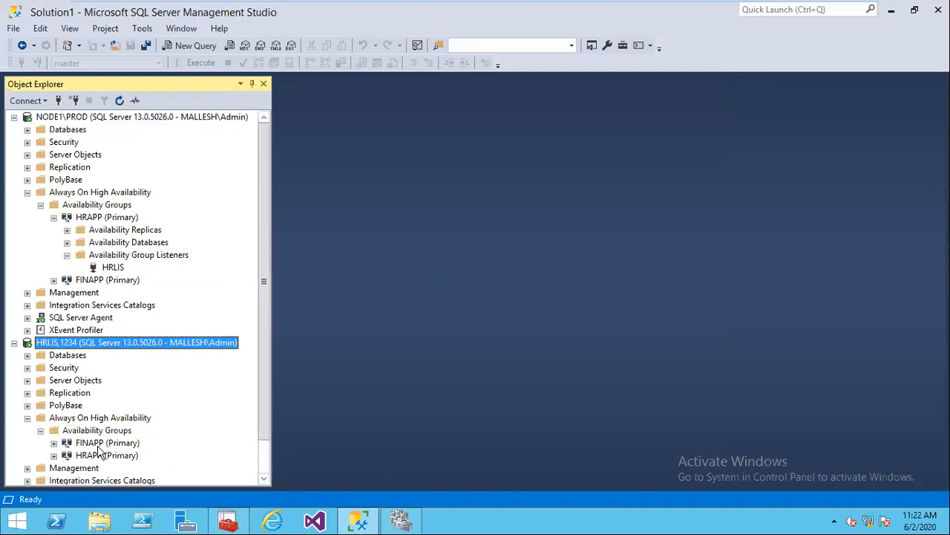
Step: On Node2, connect to hrlis,1234 and expand Availability Groups to show FINAPP and HRAPP
{"action": "mouse_move", "coordinate": [512, 3]}
{"action": "left_click", "coordinate": [683, 9]}
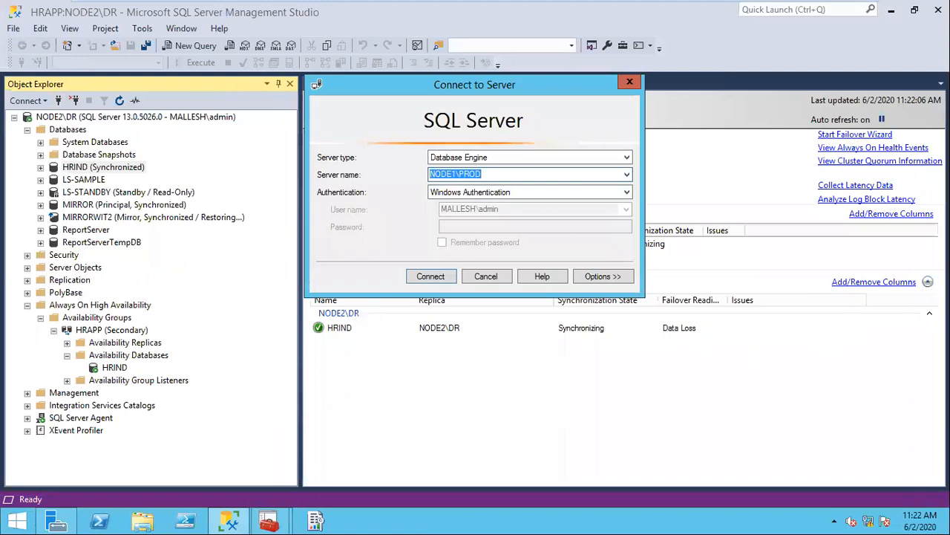
{"action": "type", "text": "hrlis,1234"}
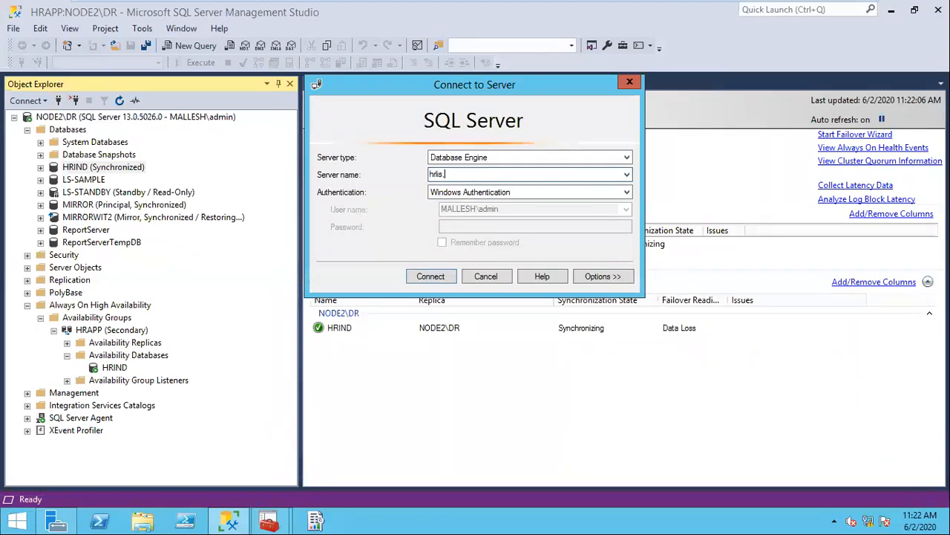
{"action": "left_click", "coordinate": [446, 277]}
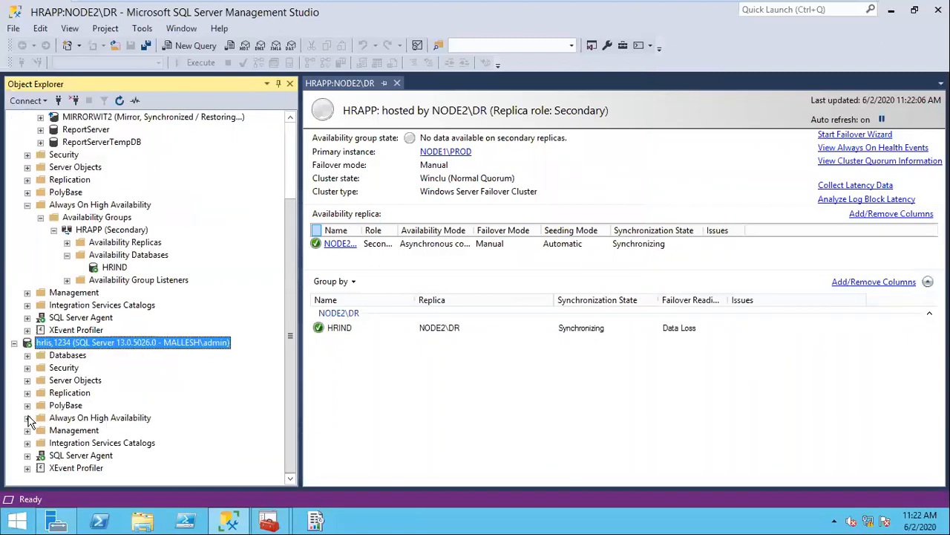
{"action": "left_click", "coordinate": [28, 417]}
{"action": "left_click", "coordinate": [41, 431]}
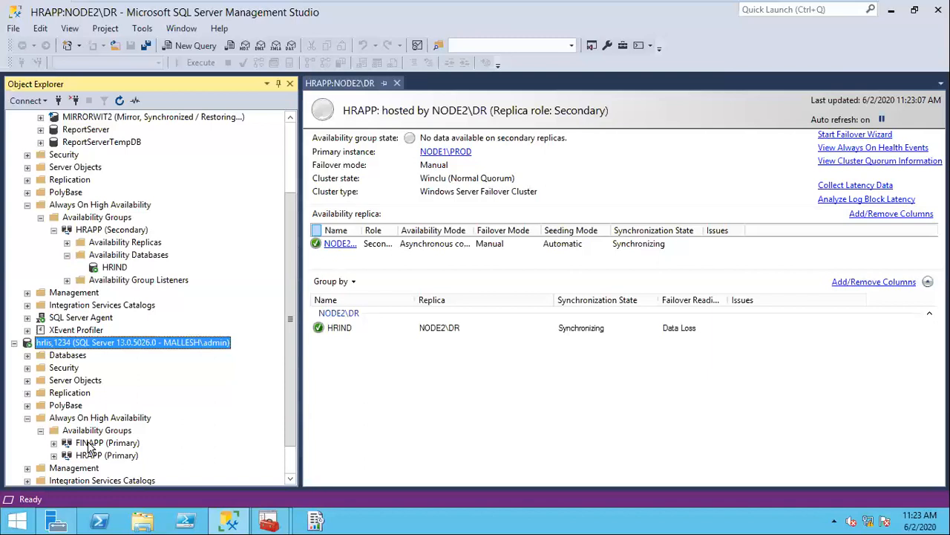
Step: Disconnect both hrlis,1234 and NODE2\DR from Object Explorer and switch to the Word course document
{"action": "left_click", "coordinate": [75, 100]}
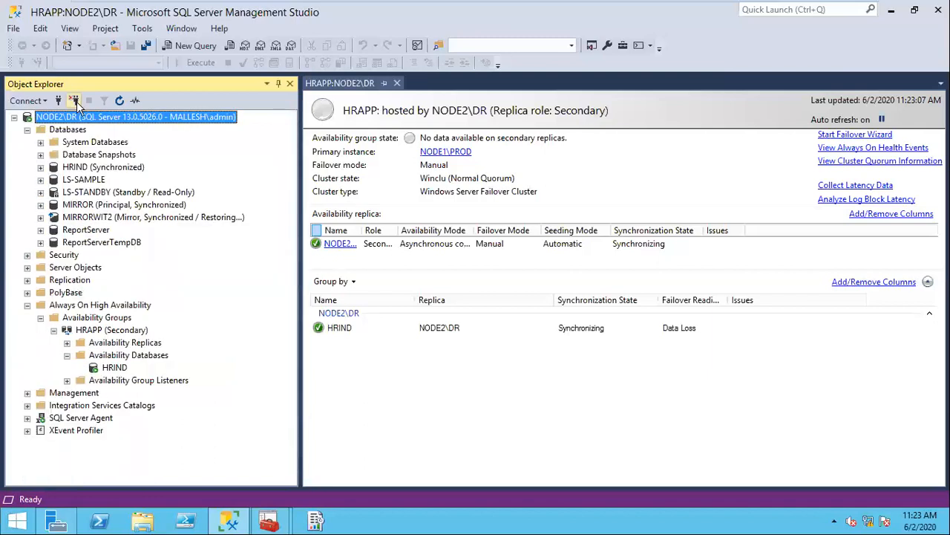
{"action": "left_click", "coordinate": [75, 100]}
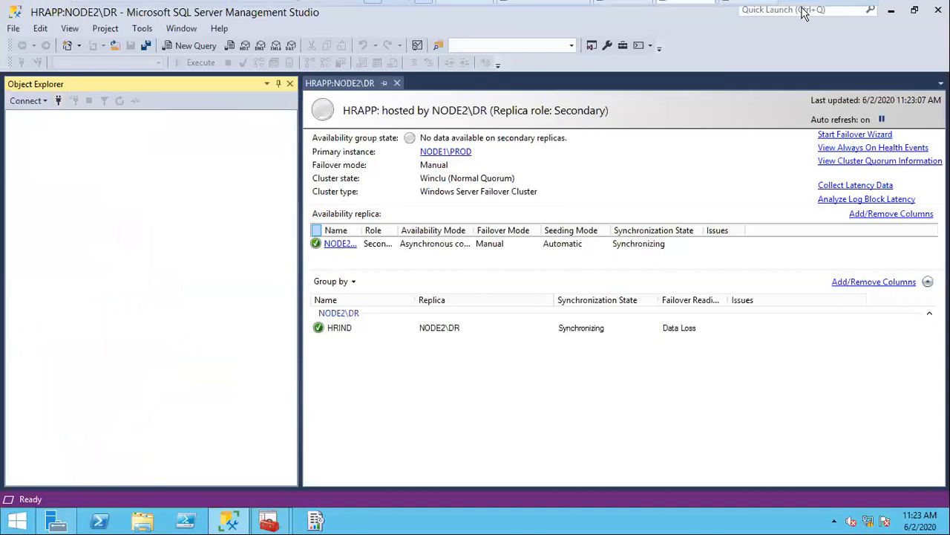
{"action": "mouse_move", "coordinate": [820, 14]}
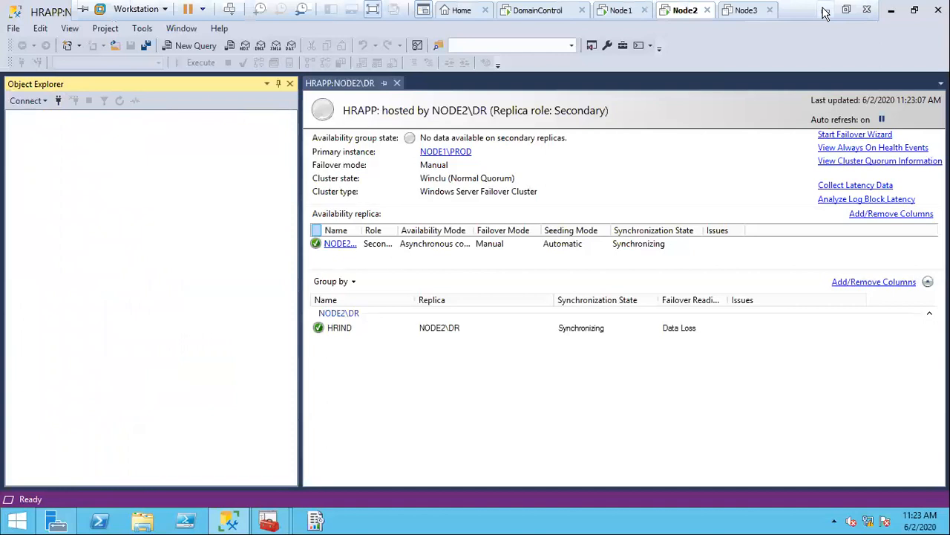
{"action": "key", "text": "alt+Tab"}
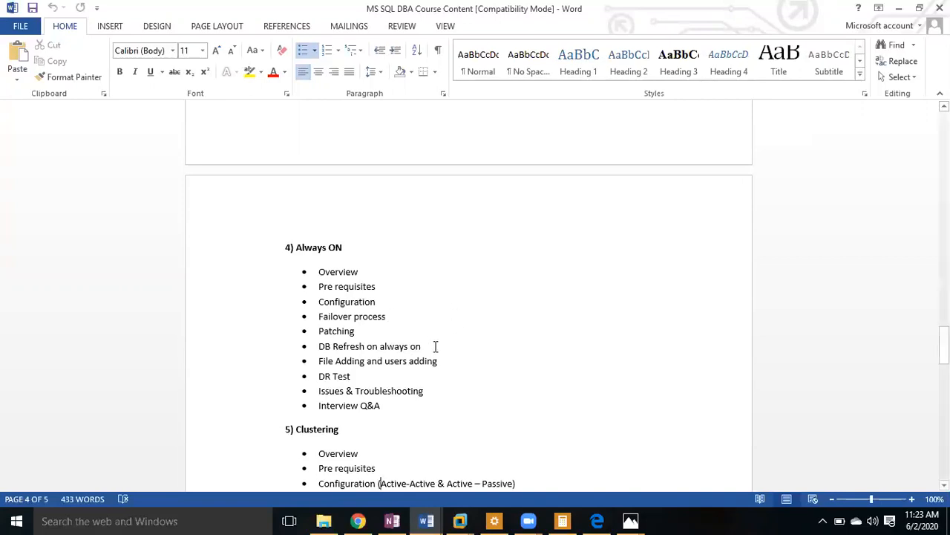
Step: Highlight the 'DB Refresh on always on' topic, then return to the Node1 virtual machine
{"action": "left_click_drag", "start_coordinate": [319, 346], "coordinate": [419, 346]}
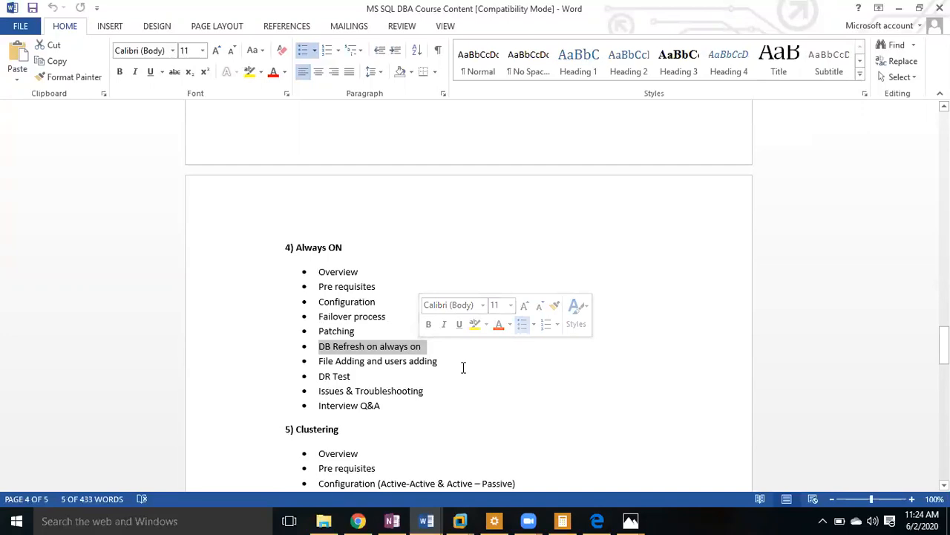
{"action": "left_click", "coordinate": [460, 520]}
{"action": "left_click", "coordinate": [460, 442]}
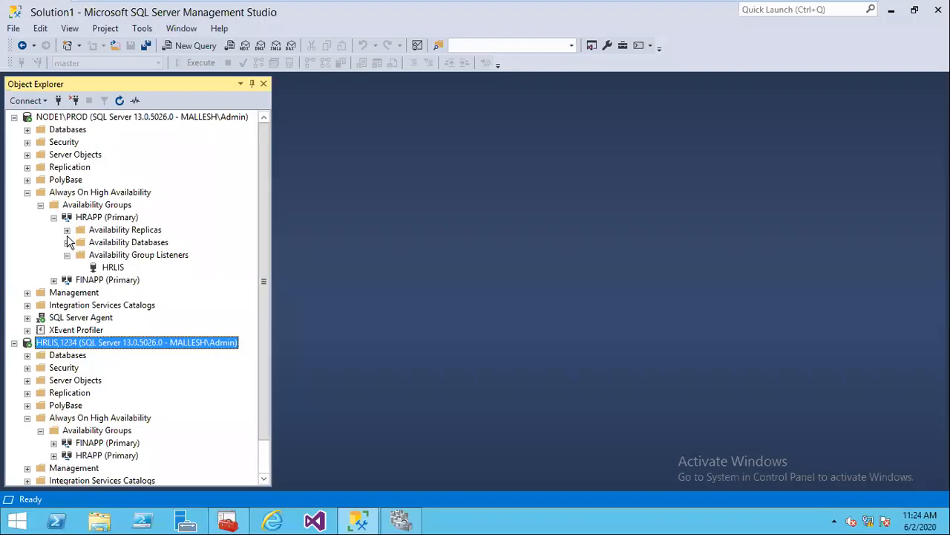
Step: Expand HRAPP's Availability Databases to show HRIND and view its context menu without acting
{"action": "left_click", "coordinate": [67, 242]}
{"action": "left_click", "coordinate": [111, 255]}
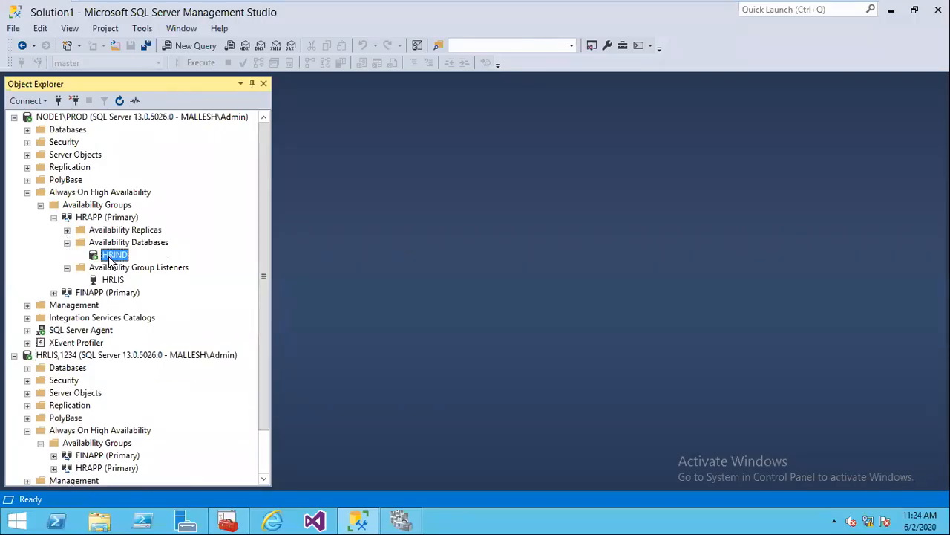
{"action": "right_click", "coordinate": [111, 259]}
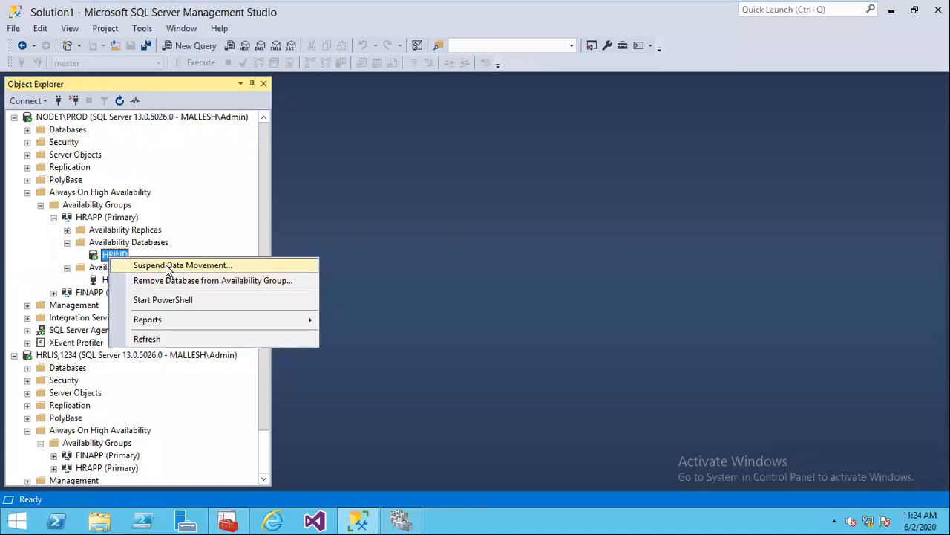
{"action": "left_click", "coordinate": [228, 149]}
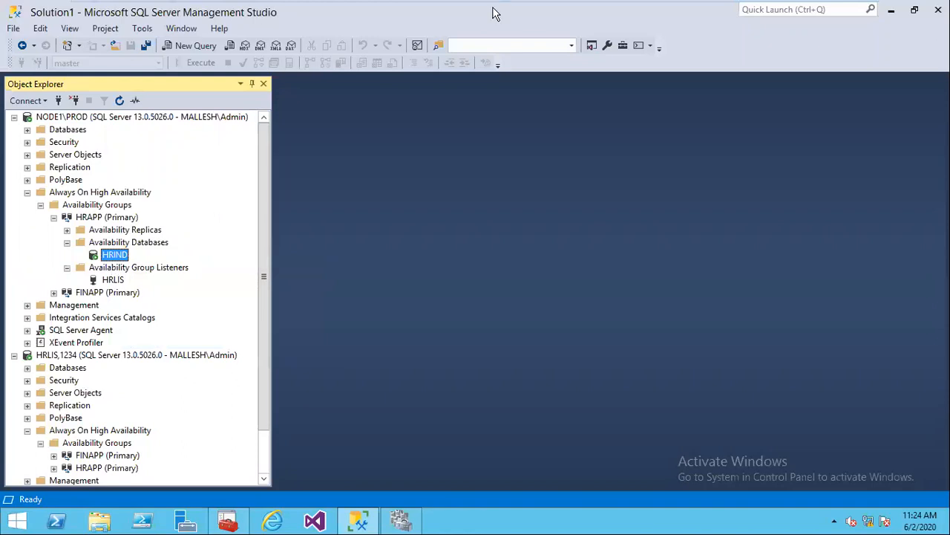
{"action": "mouse_move", "coordinate": [495, 3]}
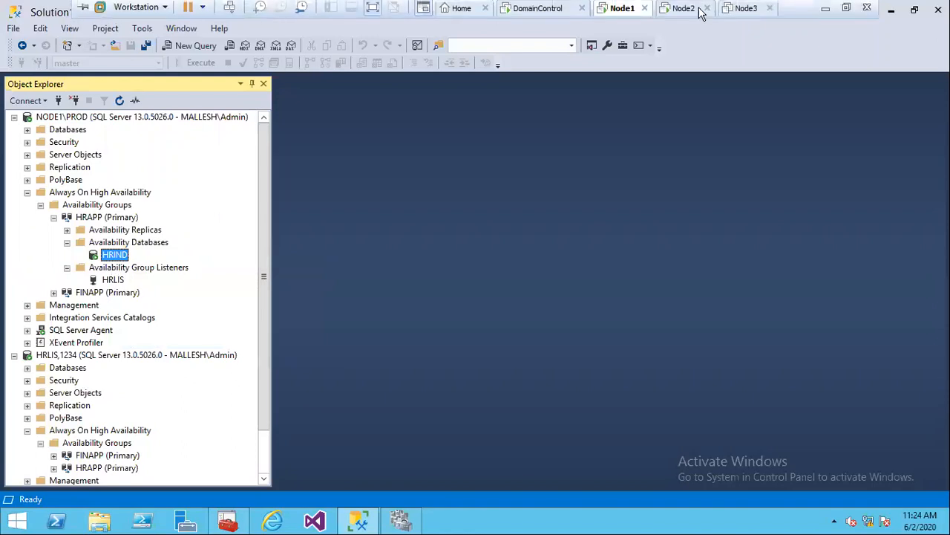
Step: Glance at the Word outline, clearing the highlight, then head back to the Node1 VM
{"action": "left_click", "coordinate": [829, 14]}
{"action": "left_click", "coordinate": [556, 328]}
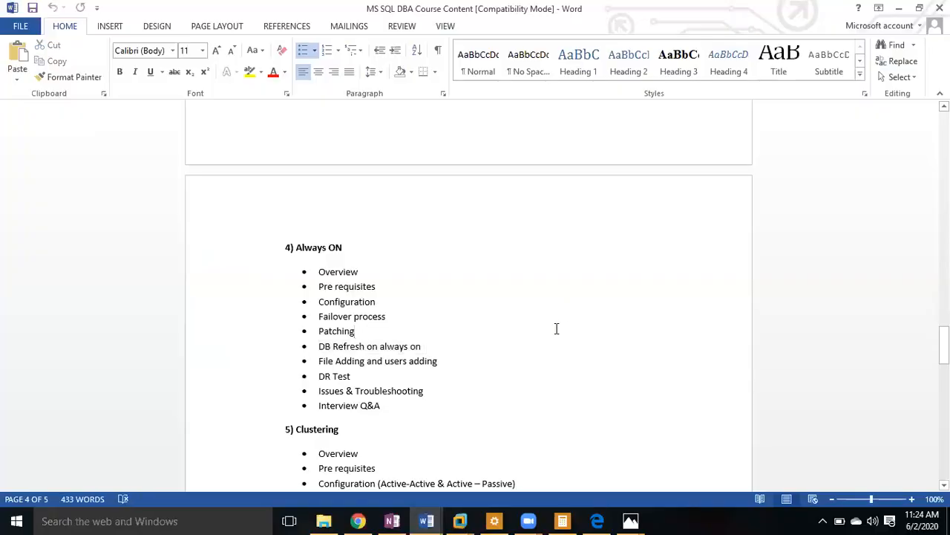
{"action": "left_click", "coordinate": [460, 520]}
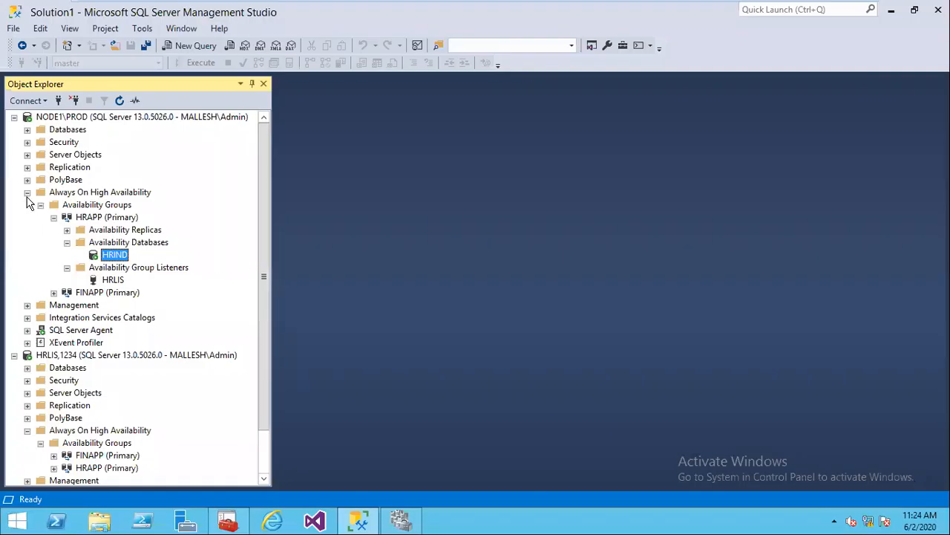
Step: Collapse the Always On and HRLIS,1234 trees and disconnect both NODE1\PROD and HRLIS,1234
{"action": "left_click", "coordinate": [40, 205]}
{"action": "left_click", "coordinate": [28, 193]}
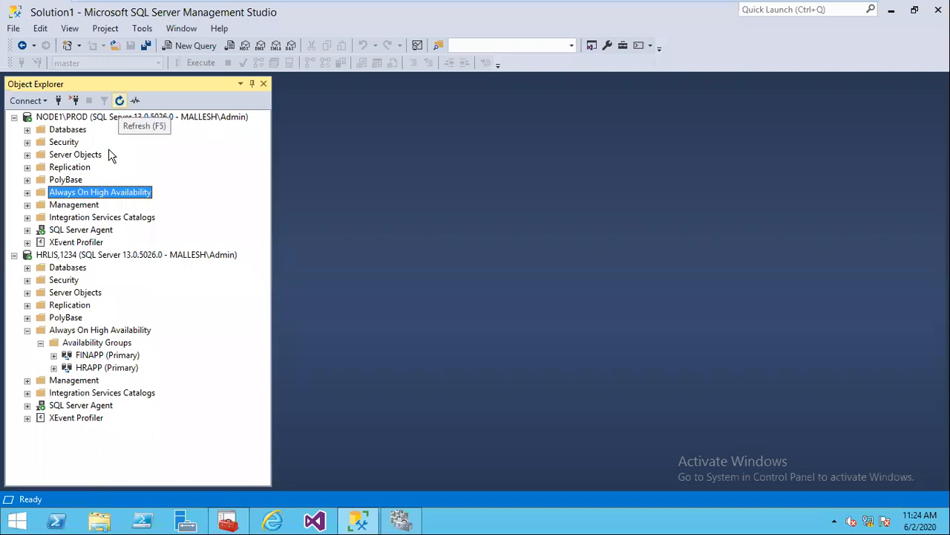
{"action": "left_click", "coordinate": [14, 255]}
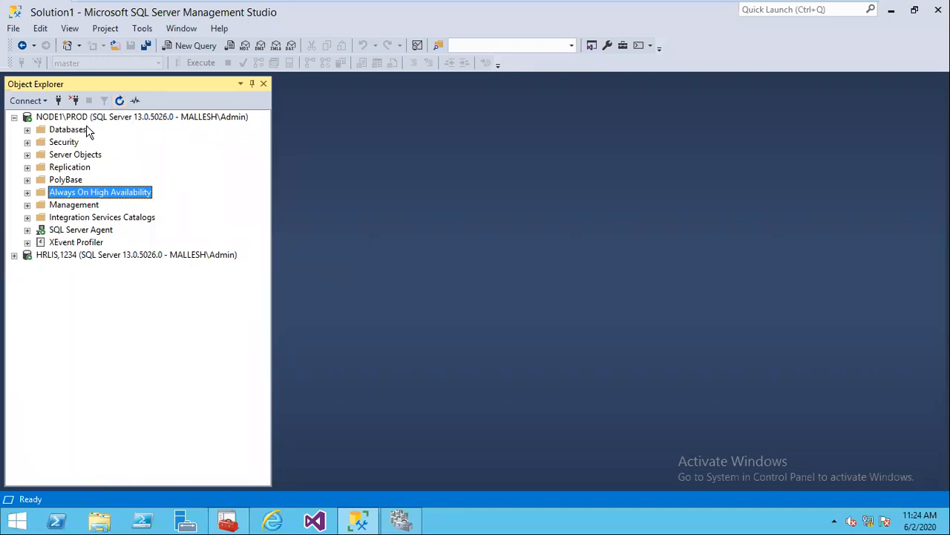
{"action": "left_click", "coordinate": [74, 100]}
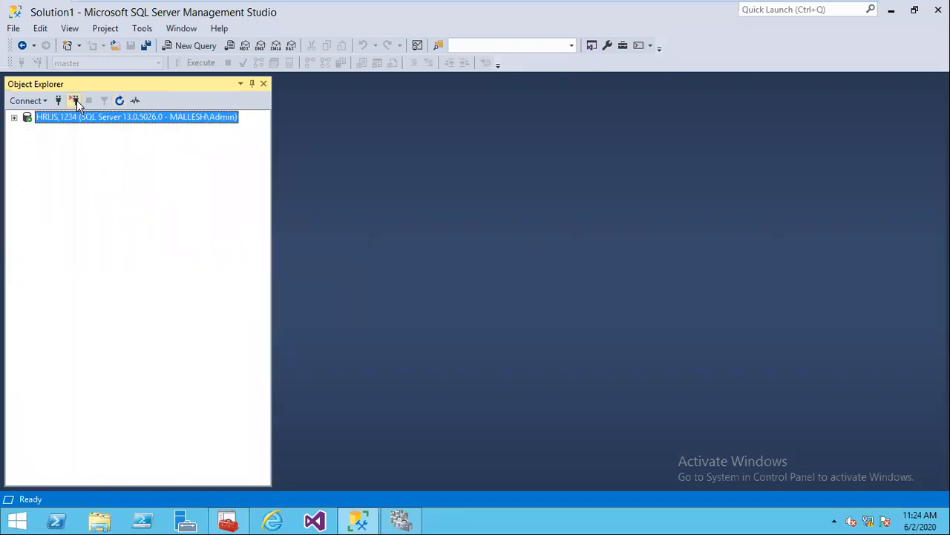
{"action": "left_click", "coordinate": [74, 100]}
Step: Connect directly to NODE1\PROD and bring up the HRIND database's context menu
{"action": "left_click", "coordinate": [58, 100]}
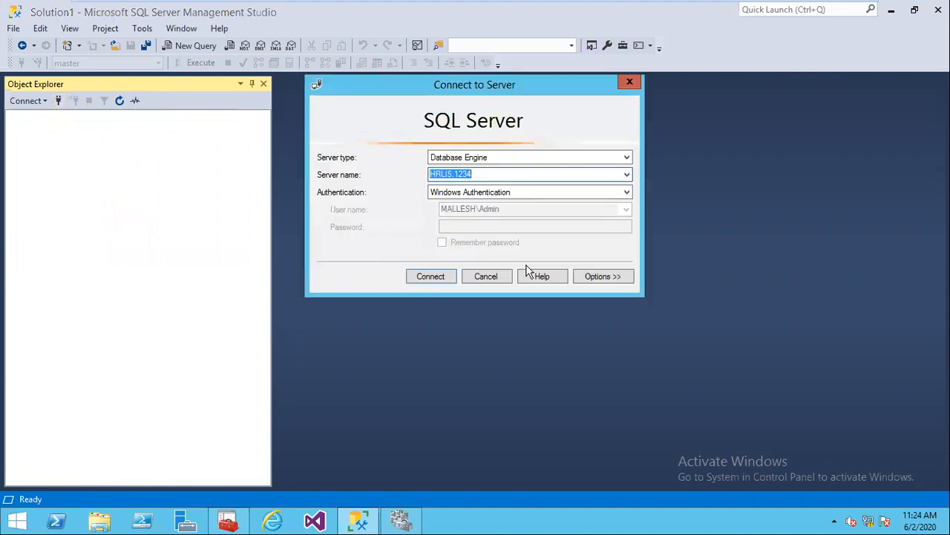
{"action": "left_click", "coordinate": [627, 174]}
{"action": "left_click", "coordinate": [497, 191]}
{"action": "left_click", "coordinate": [438, 278]}
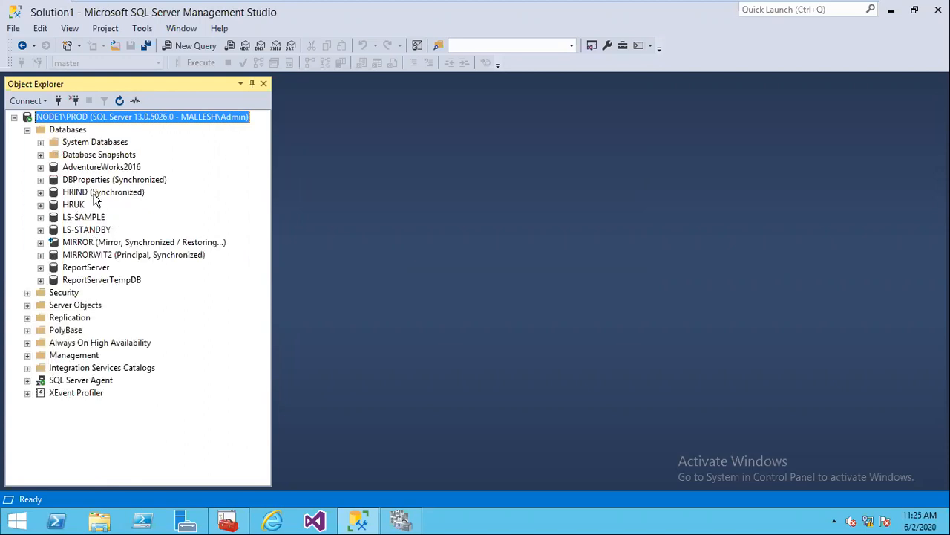
{"action": "right_click", "coordinate": [94, 193]}
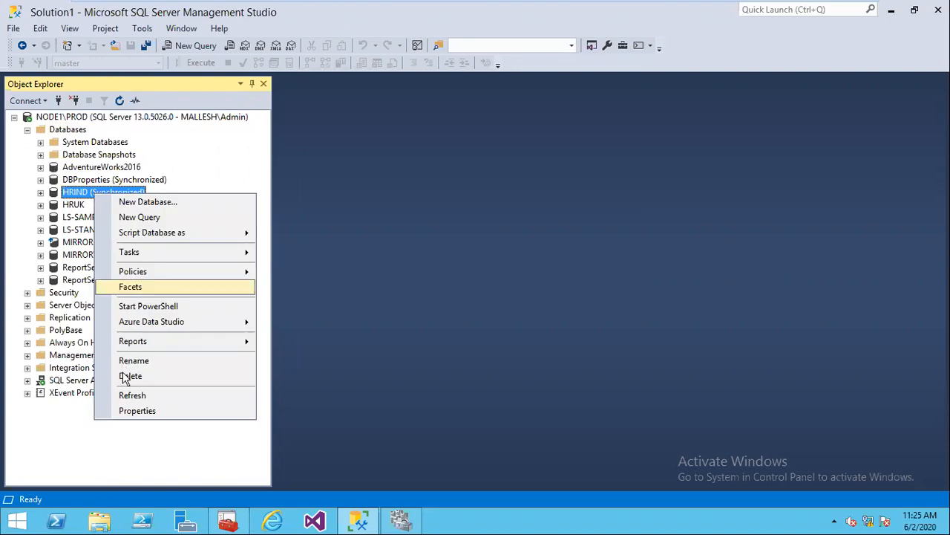
Step: On HRIND's Files page, add a new file row with logical name HRINDSEC
{"action": "left_click", "coordinate": [130, 411]}
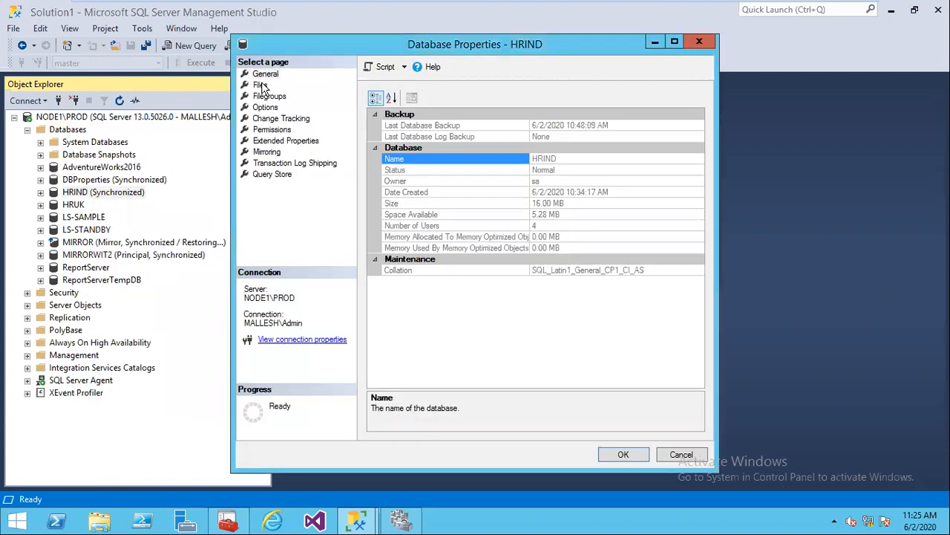
{"action": "left_click", "coordinate": [261, 85]}
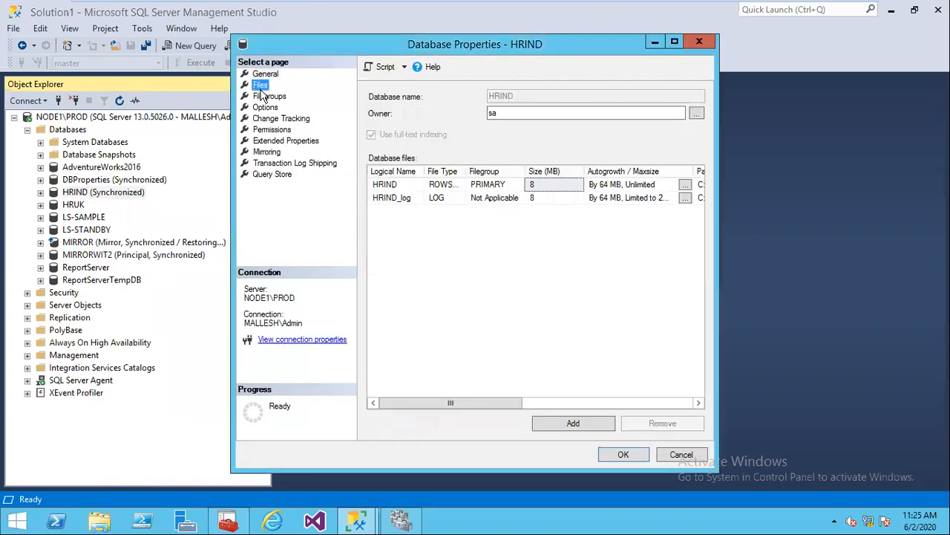
{"action": "left_click", "coordinate": [563, 420]}
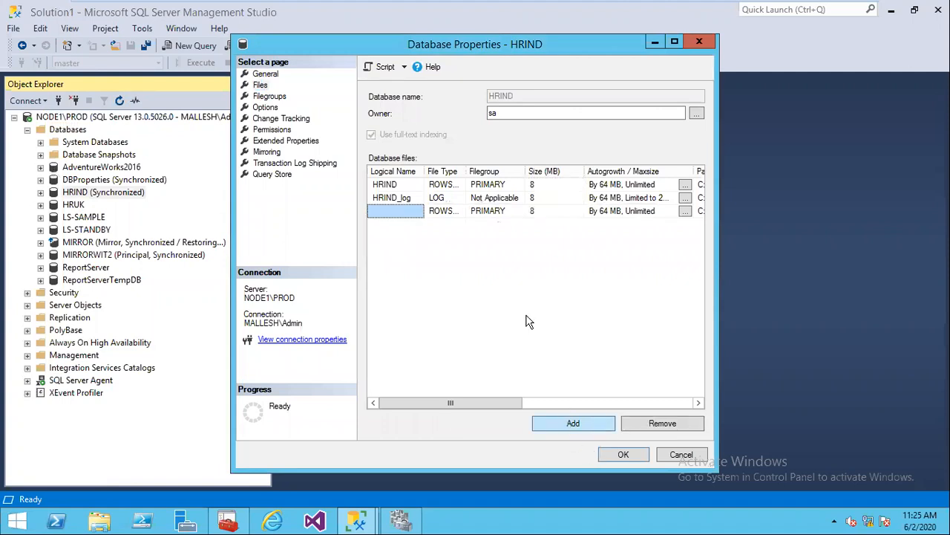
{"action": "left_click", "coordinate": [402, 213]}
{"action": "type", "text": "H"}
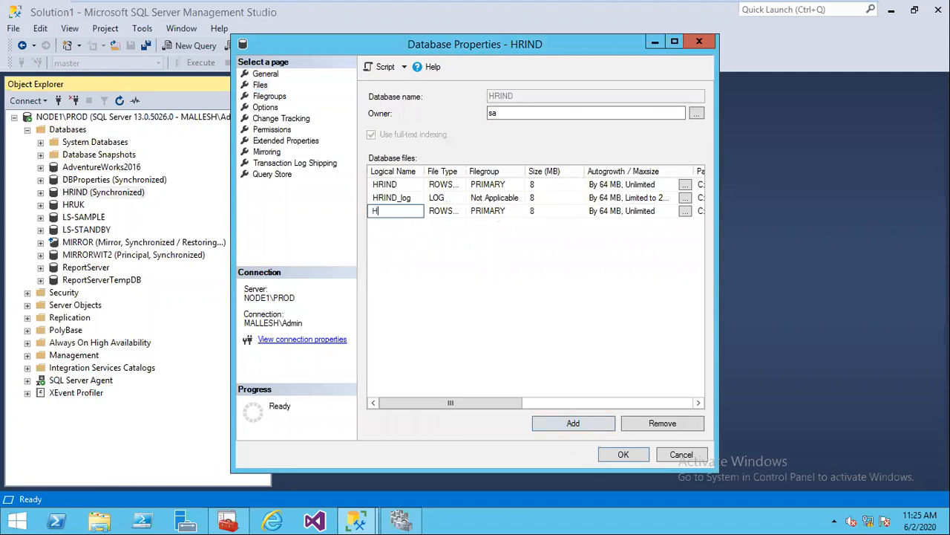
{"action": "type", "text": "RINDSEC"}
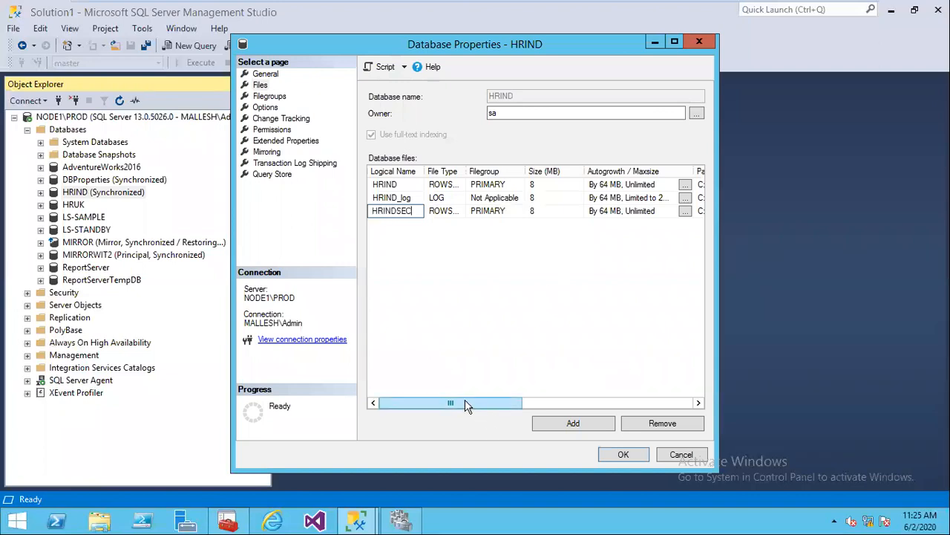
Step: Set the new file's physical name to HRINDSEC.NDF in C:\DataFiles\, then move to Node2
{"action": "left_click_drag", "start_coordinate": [468, 405], "coordinate": [572, 391]}
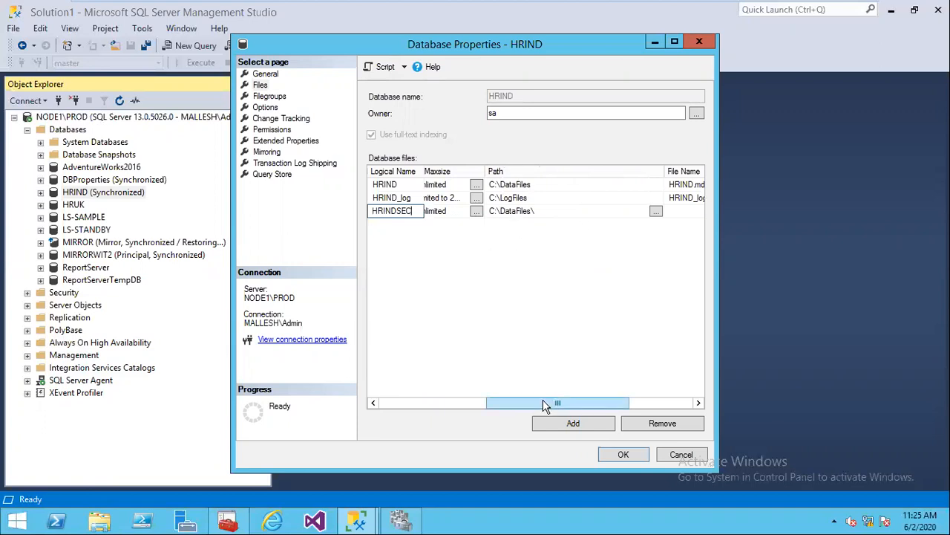
{"action": "left_click_drag", "start_coordinate": [543, 405], "coordinate": [607, 397]}
{"action": "left_click", "coordinate": [562, 211]}
{"action": "type", "text": "HRINDSEC.NDF"}
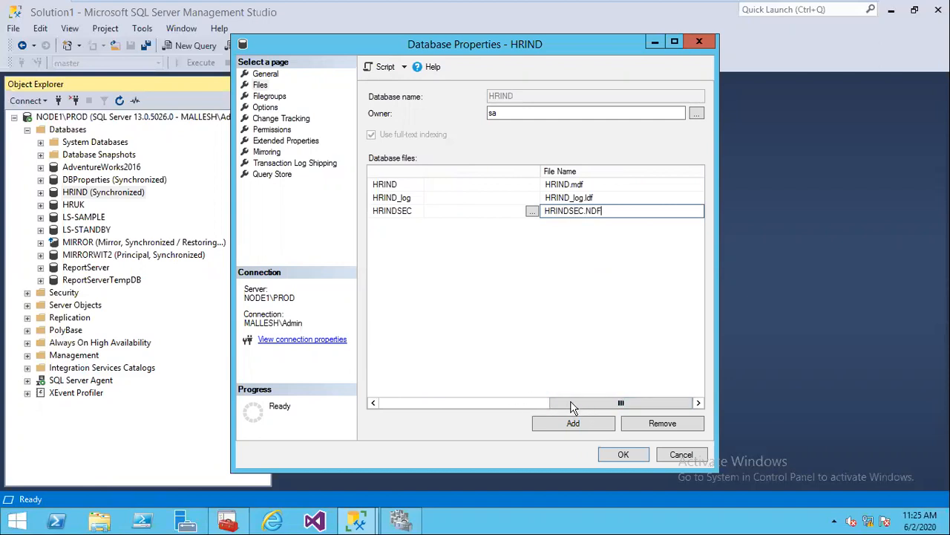
{"action": "left_click", "coordinate": [468, 402]}
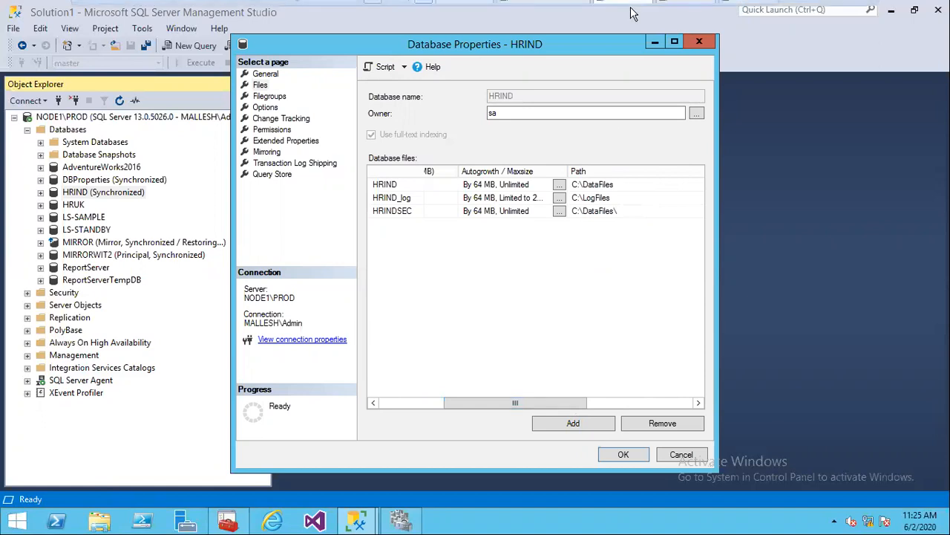
{"action": "mouse_move", "coordinate": [633, 10]}
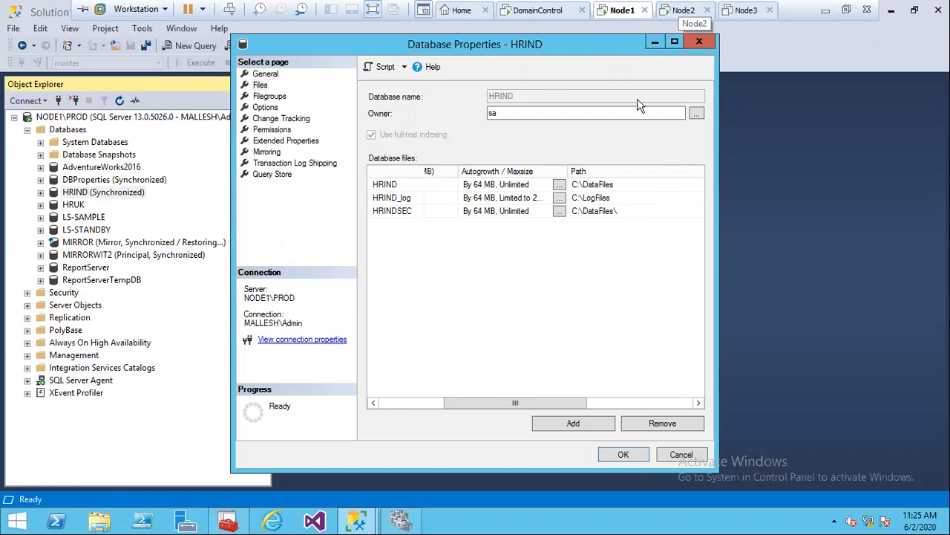
Step: On Node2, browse Local Disk (C:) in File Explorer and open its data folder
{"action": "left_click", "coordinate": [680, 14]}
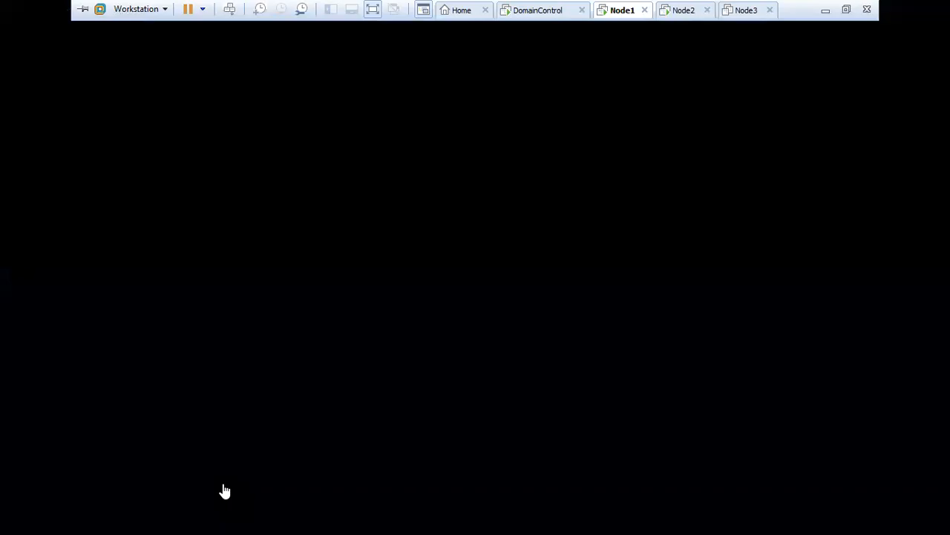
{"action": "left_click", "coordinate": [139, 519]}
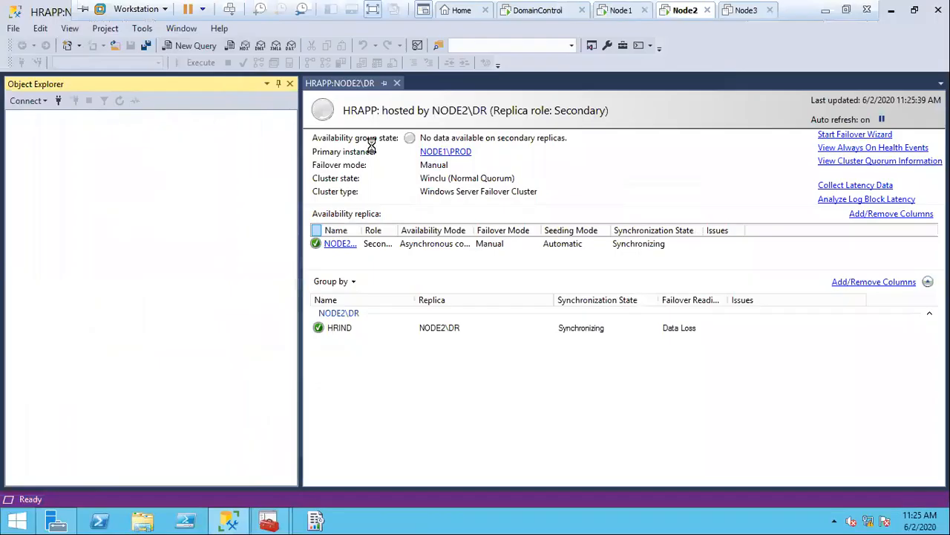
{"action": "double_click", "coordinate": [228, 208]}
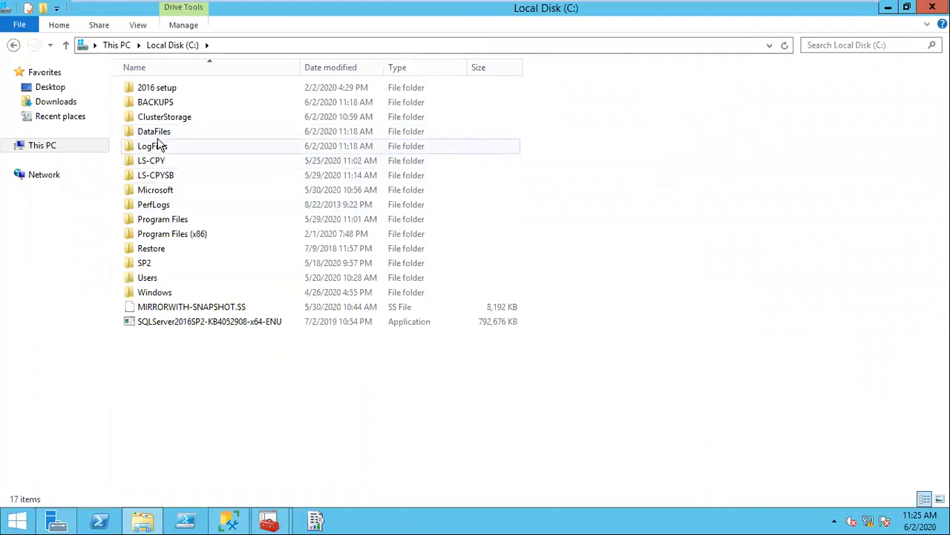
{"action": "double_click", "coordinate": [185, 121]}
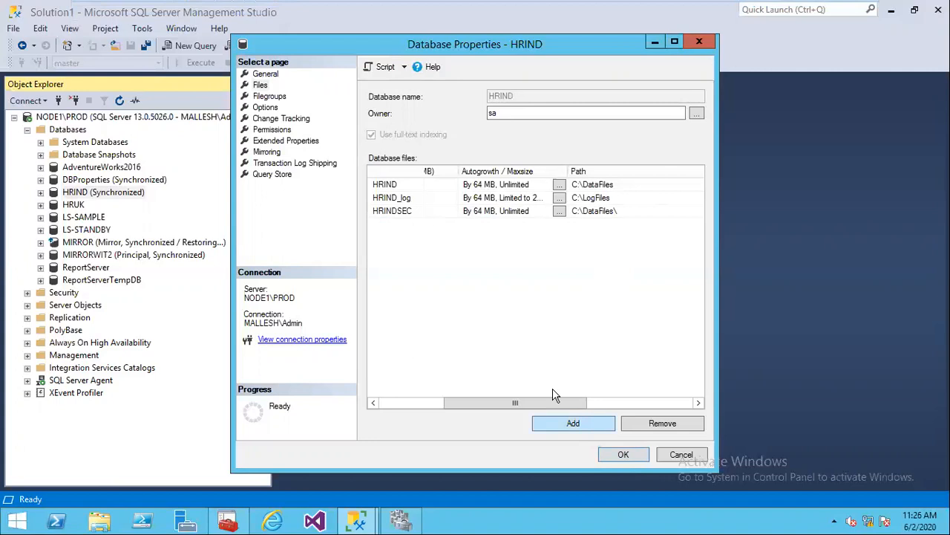
Step: Back on Node1, confirm HRIND's properties with OK and refresh Object Explorer
{"action": "left_click_drag", "start_coordinate": [510, 404], "coordinate": [712, 391]}
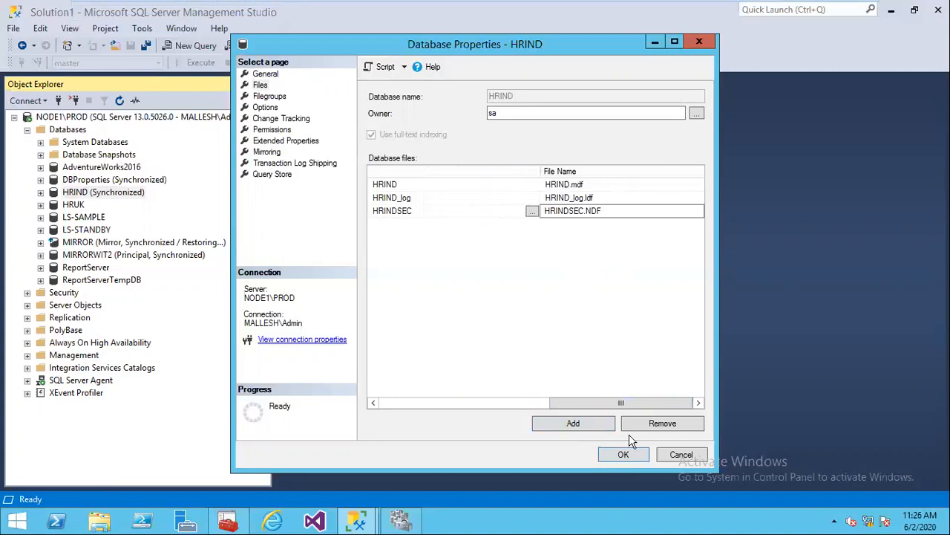
{"action": "left_click", "coordinate": [622, 455]}
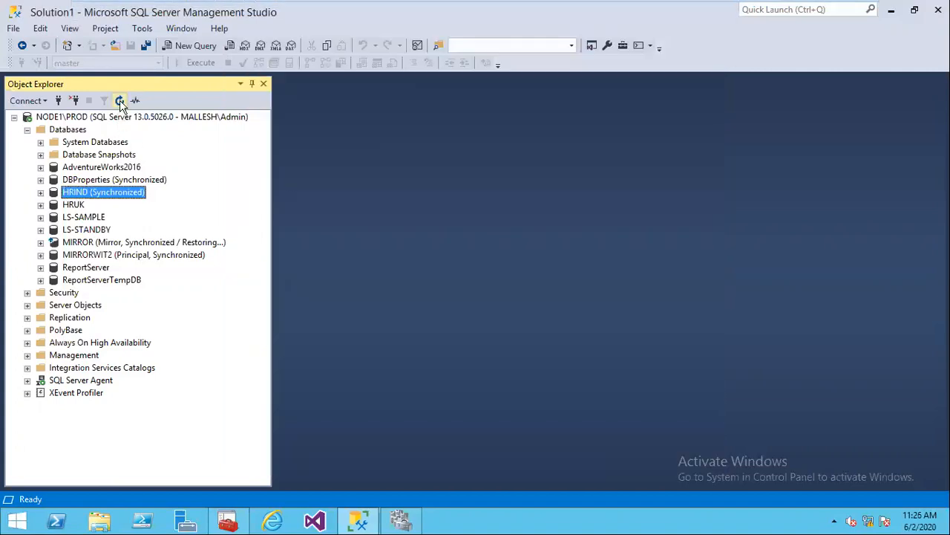
{"action": "left_click", "coordinate": [119, 101]}
Step: Refresh Node2's DataFiles folder to reveal HRINDSEC, then start a new server connection in Management Studio
{"action": "mouse_move", "coordinate": [634, 7]}
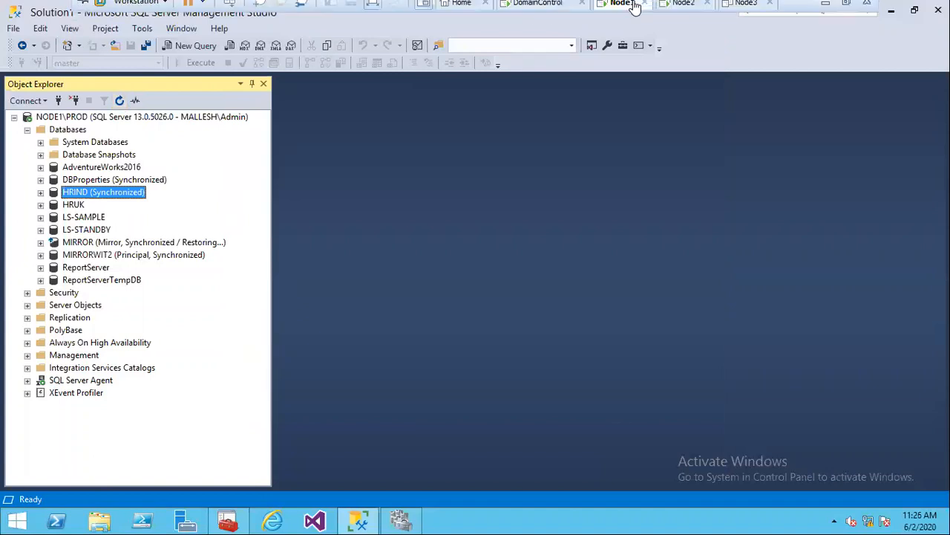
{"action": "left_click", "coordinate": [683, 3]}
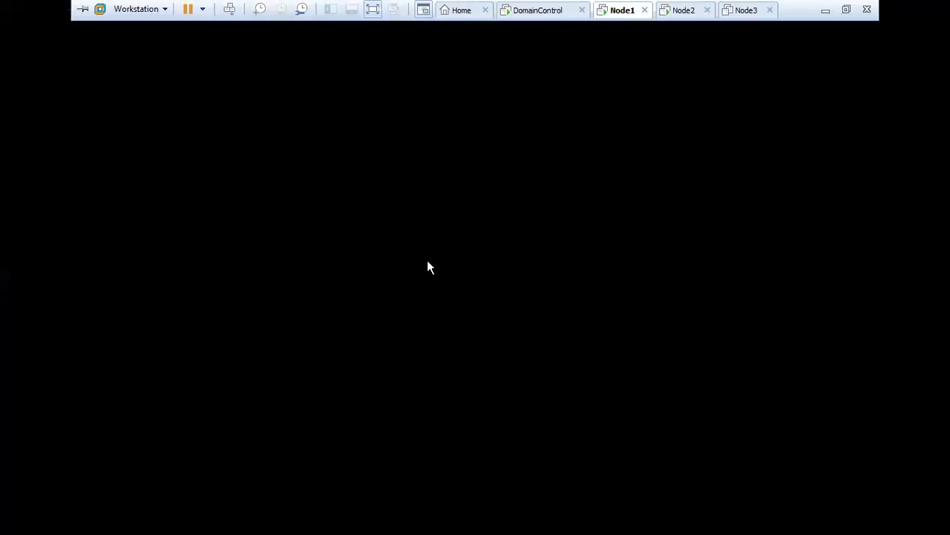
{"action": "right_click", "coordinate": [430, 285]}
{"action": "left_click", "coordinate": [462, 342]}
{"action": "left_click", "coordinate": [231, 524]}
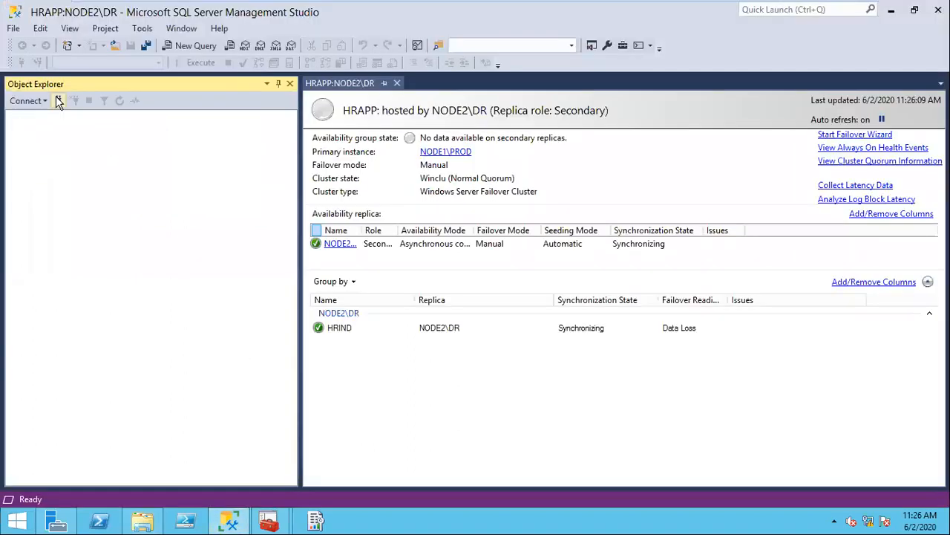
{"action": "left_click", "coordinate": [59, 102]}
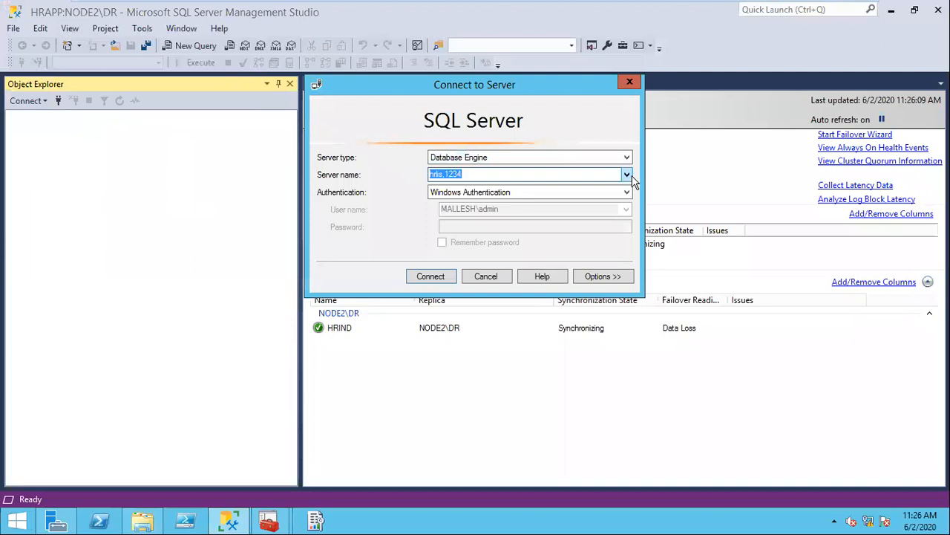
Step: Connect Object Explorer to NODE2\DR, then minimize the VMware window to reach Word
{"action": "left_click", "coordinate": [632, 176]}
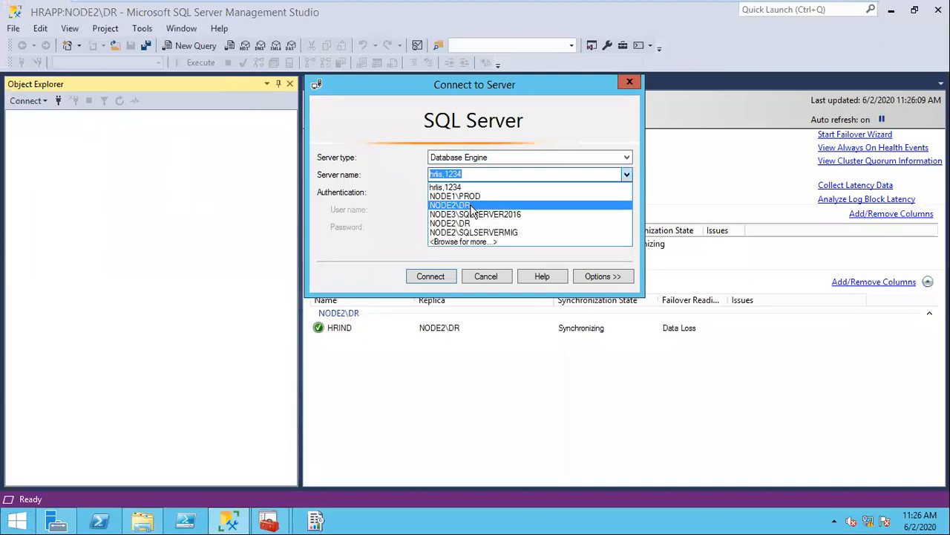
{"action": "left_click", "coordinate": [473, 211]}
{"action": "left_click", "coordinate": [431, 276]}
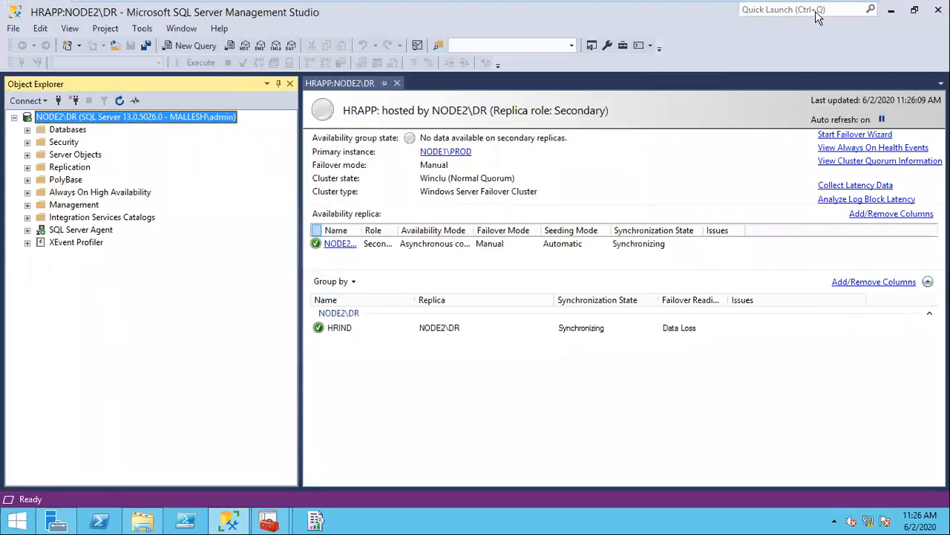
{"action": "left_click", "coordinate": [818, 12]}
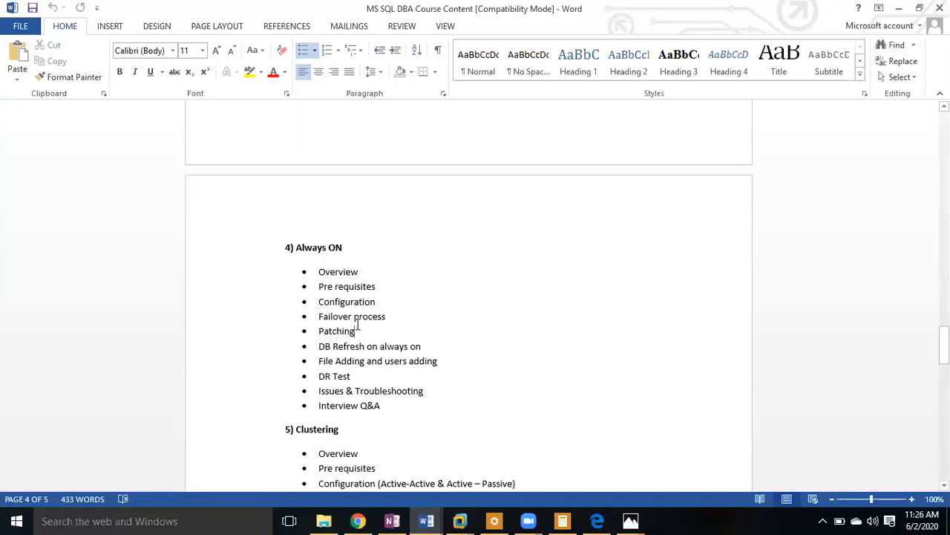
Step: Highlight 'Patching' and the Always ON topics Overview through Issues & Troubleshooting, then minimize Word
{"action": "left_click_drag", "start_coordinate": [359, 331], "coordinate": [318, 334]}
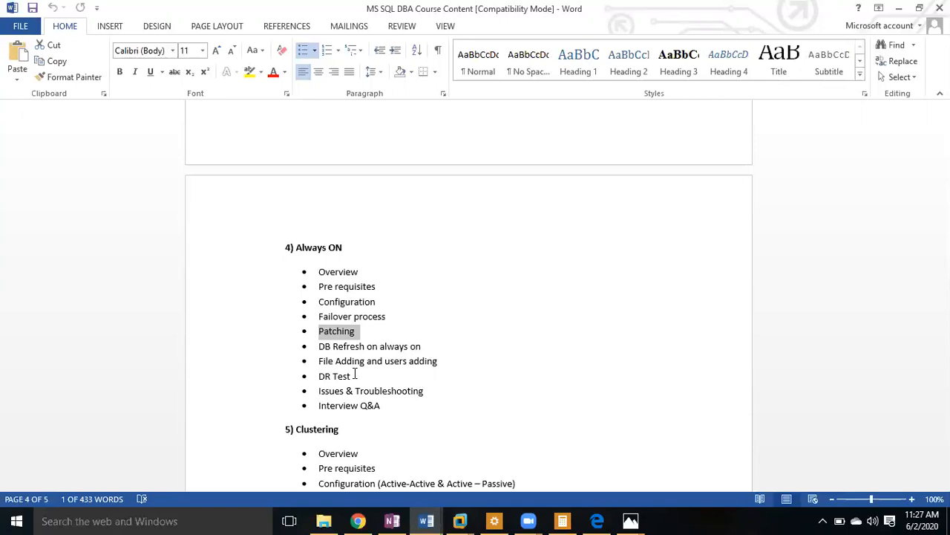
{"action": "left_click_drag", "start_coordinate": [318, 271], "coordinate": [426, 395]}
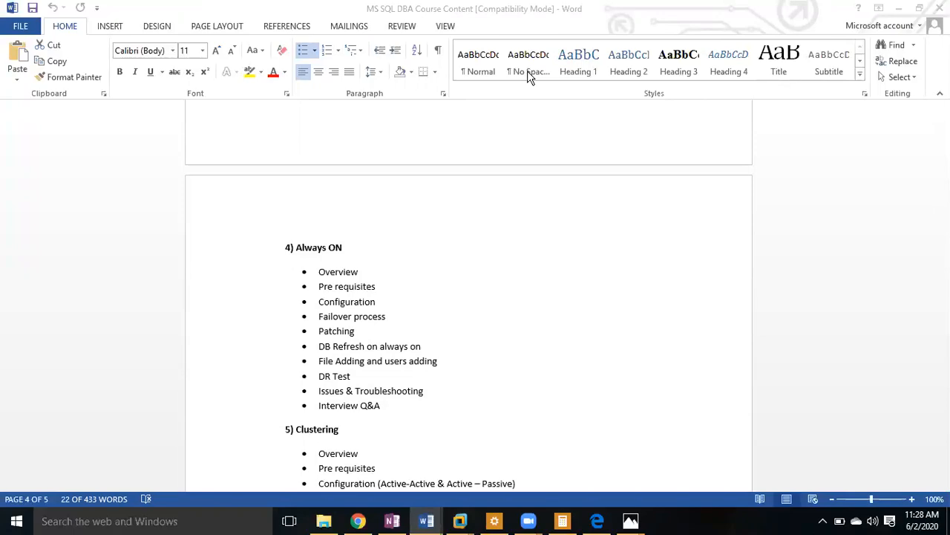
{"action": "key", "text": "super+d"}
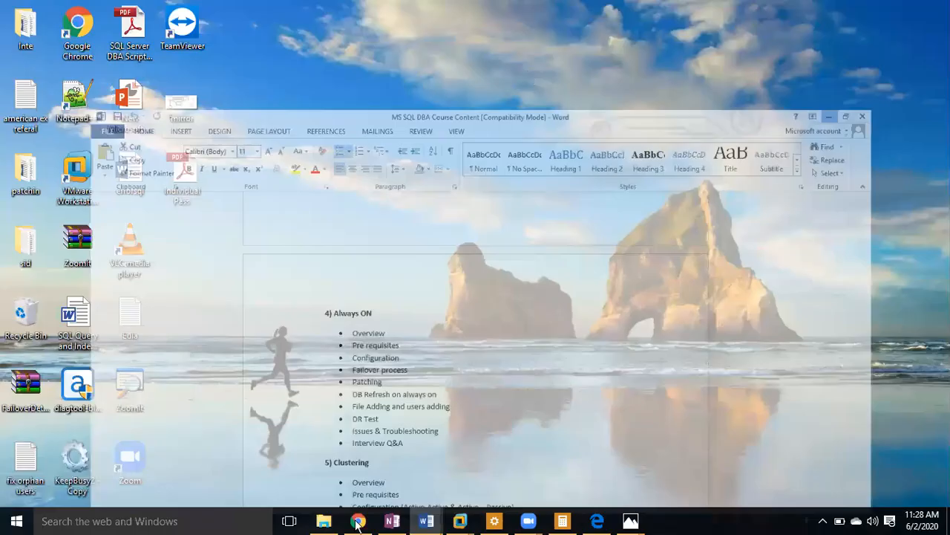